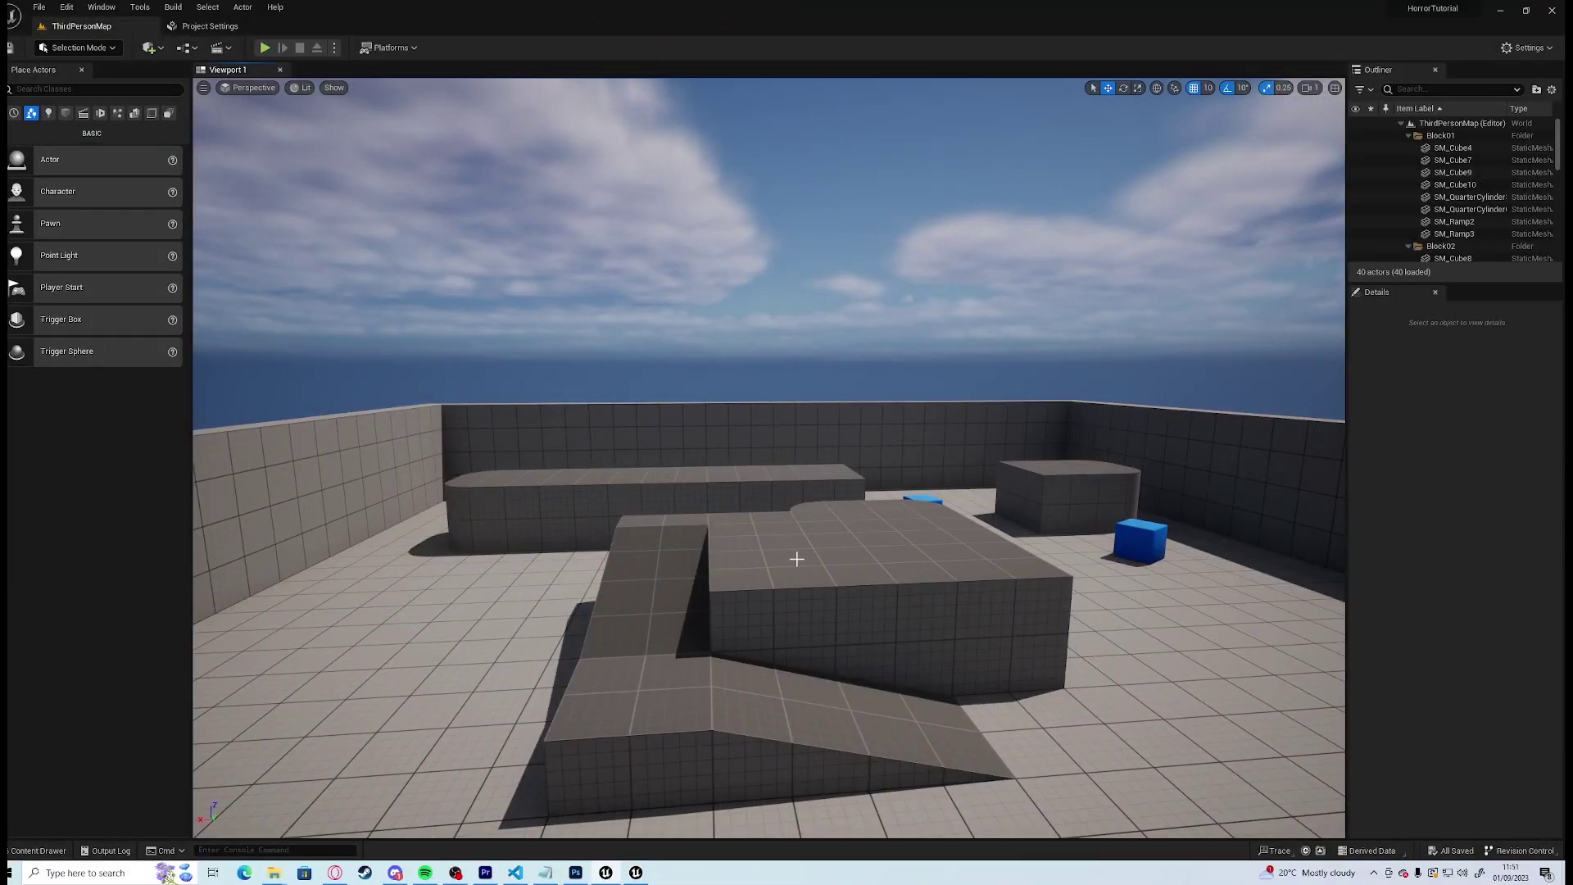
Play-test the third-person level by running and jumping the character across the ramps and blocks, and stop the session
mouse_move(920, 703)
right_mouse_down()
mouse_move(1090, 680)
mouse_move(1213, 702)
mouse_move(541, 692)
mouse_move(606, 672)
mouse_move(611, 721)
mouse_move(920, 701)
right_mouse_up()
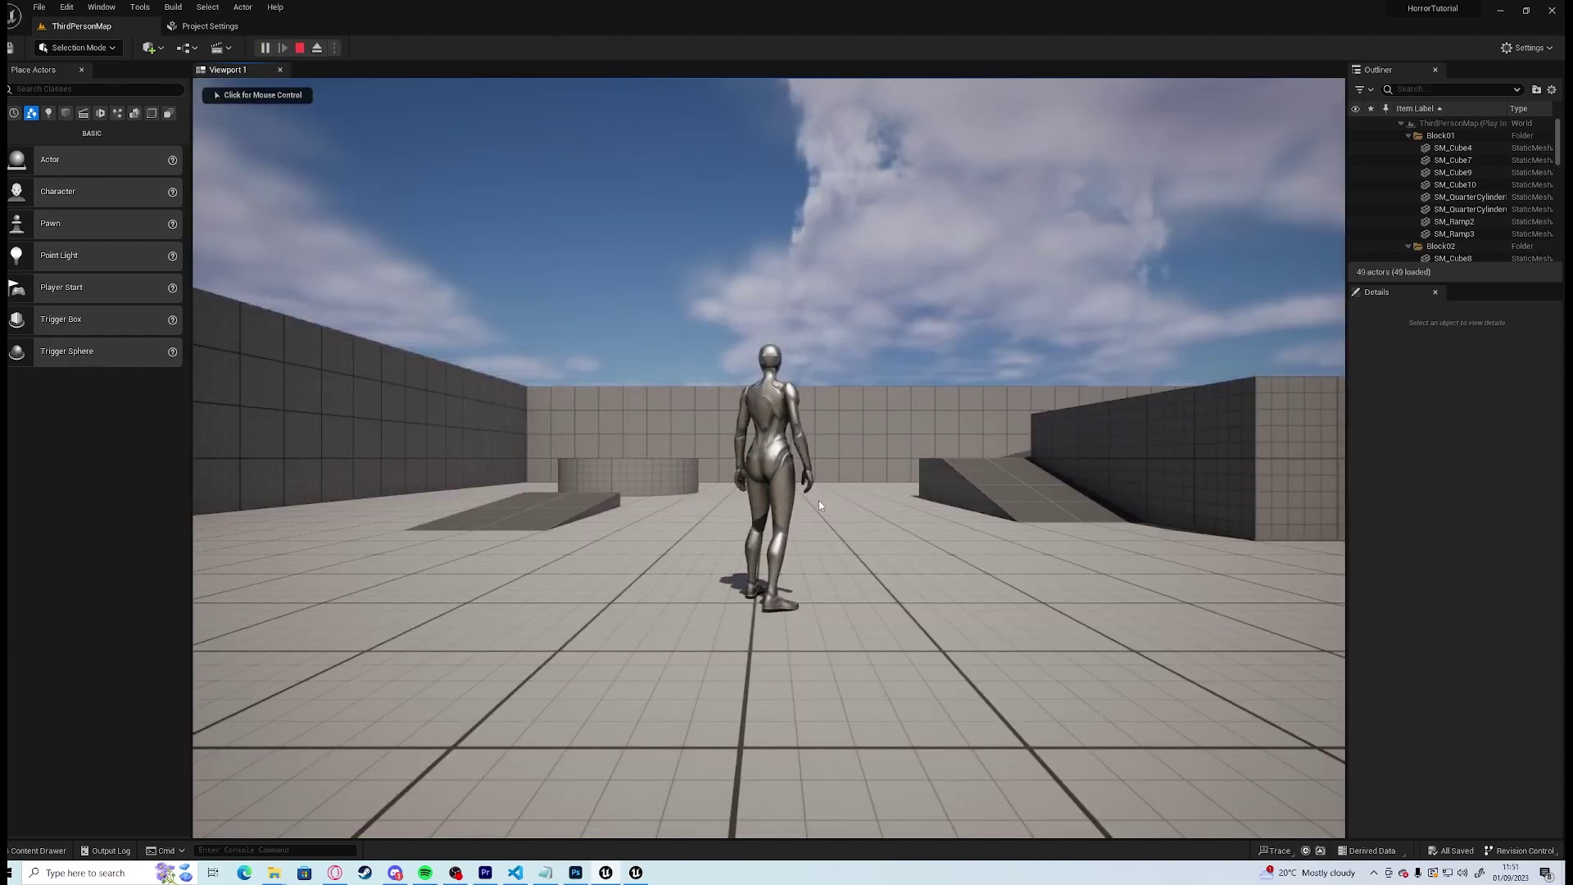
left_click(819, 499)
key("w")
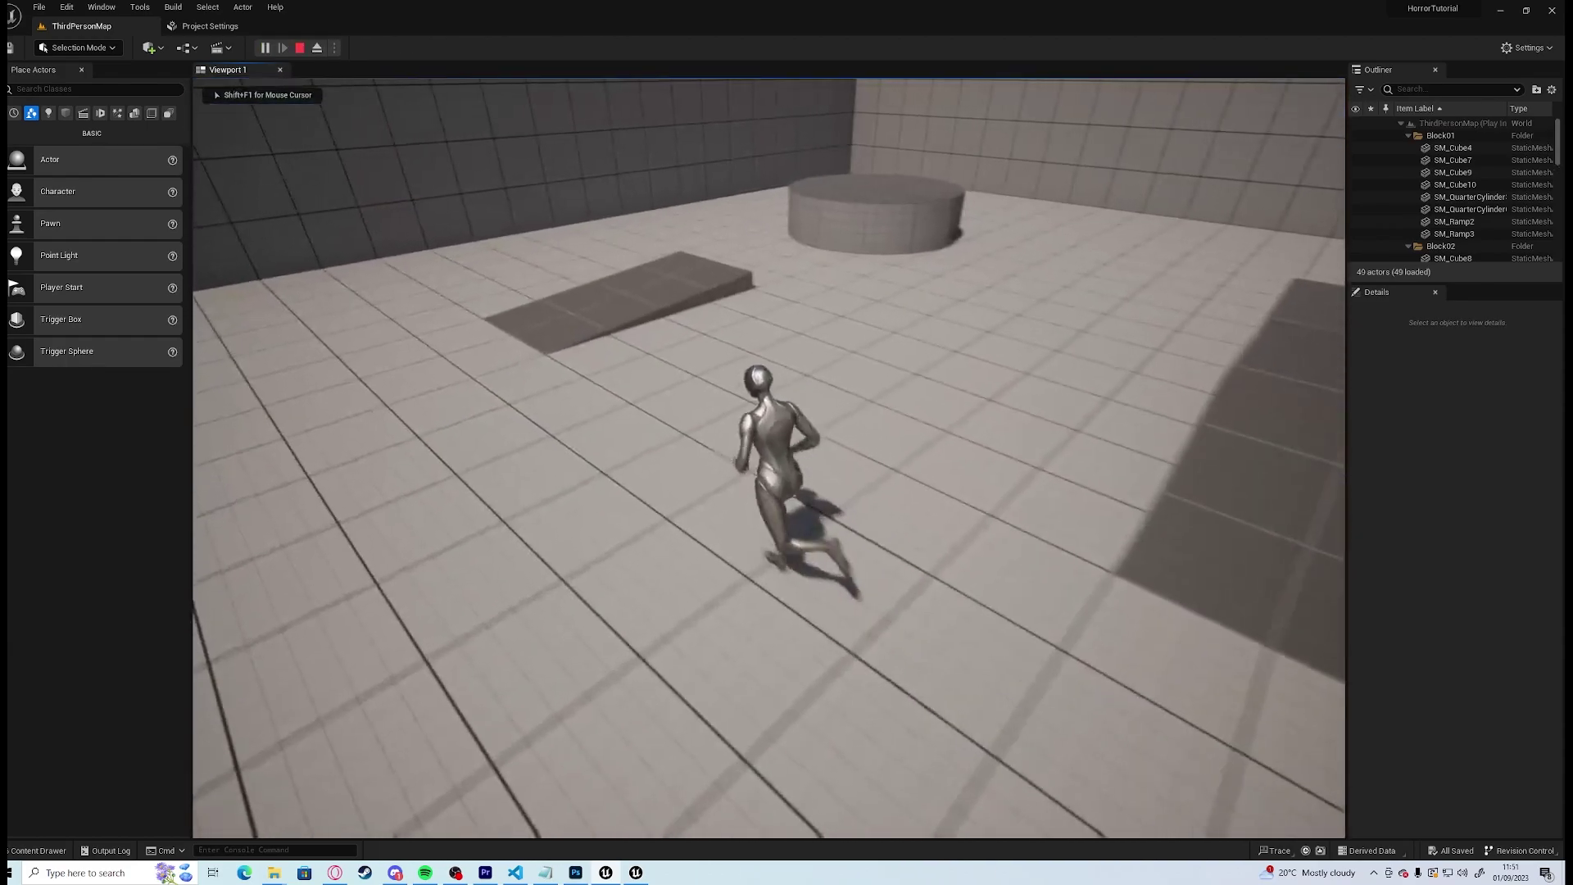
key("space")
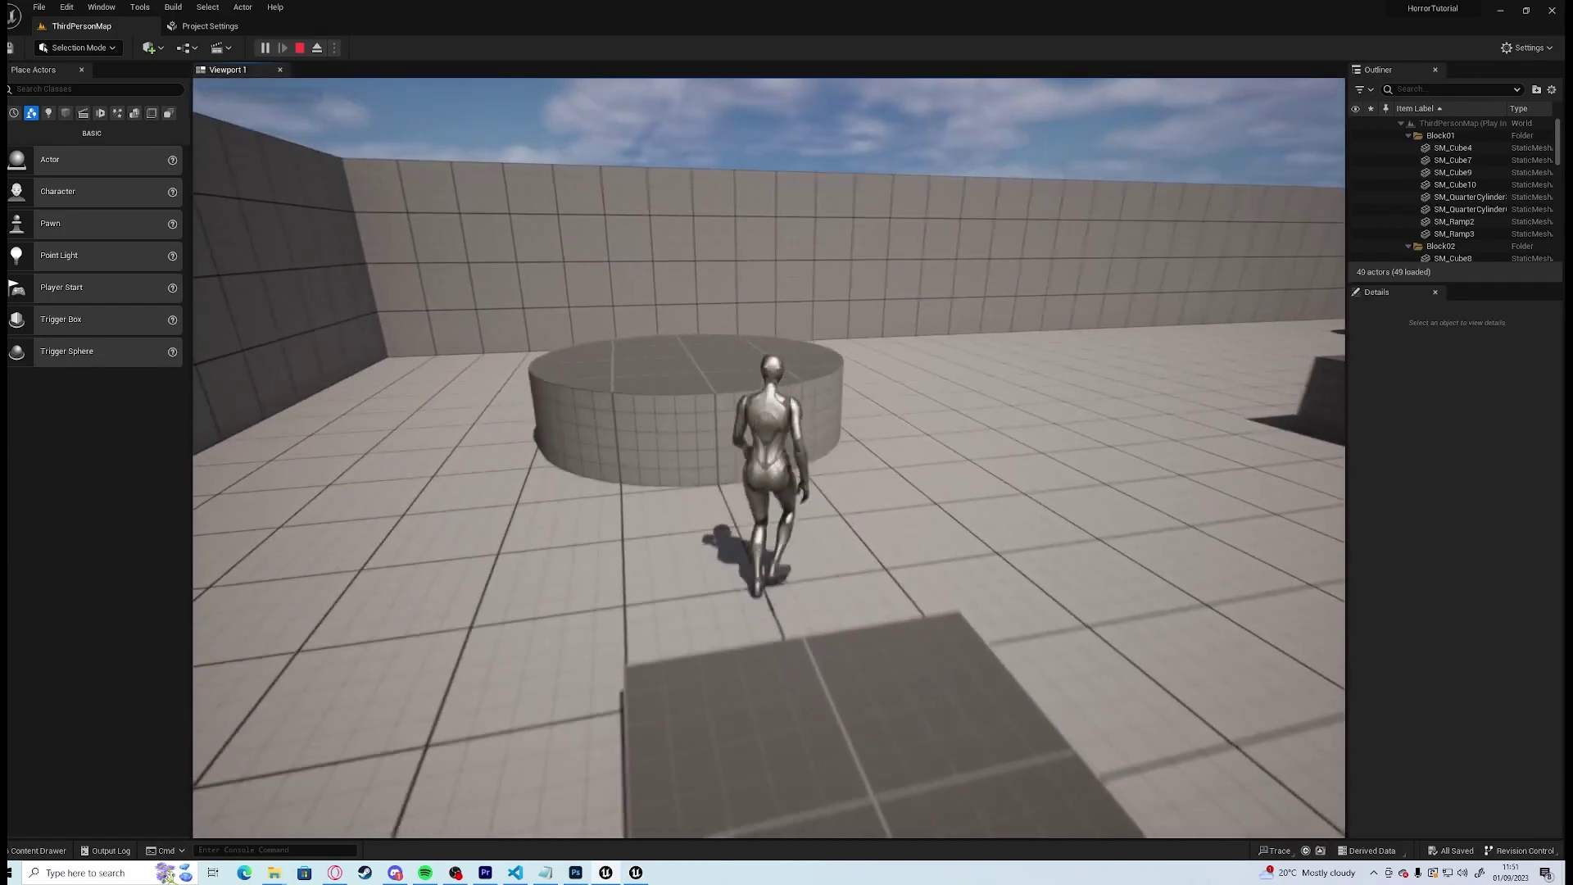
key("space")
key("space")
key("w")
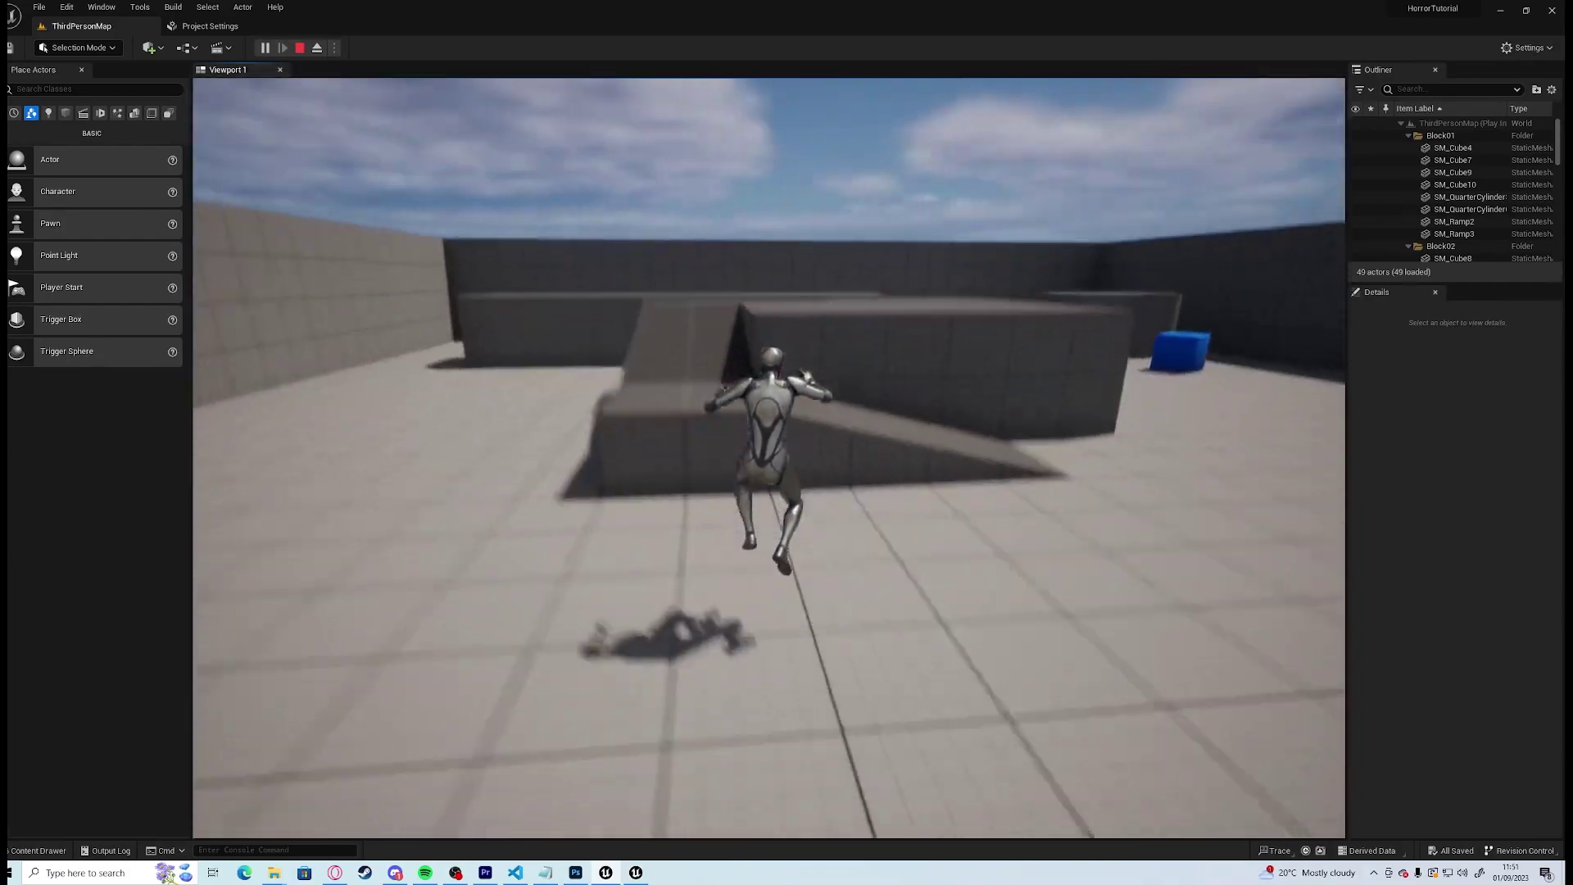
key("w")
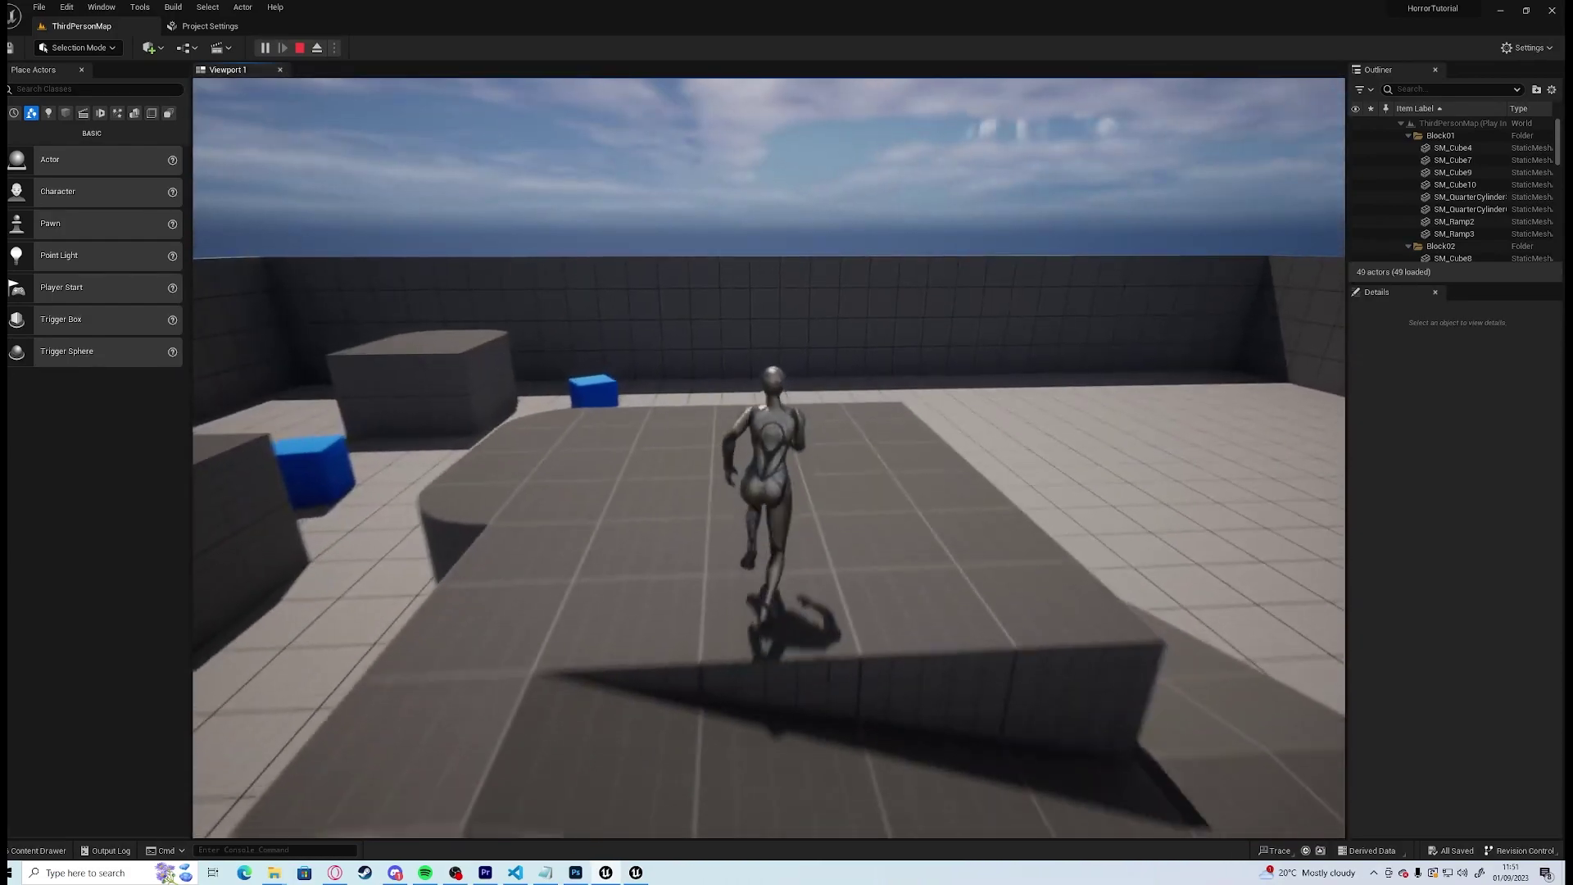
key("space")
key("w")
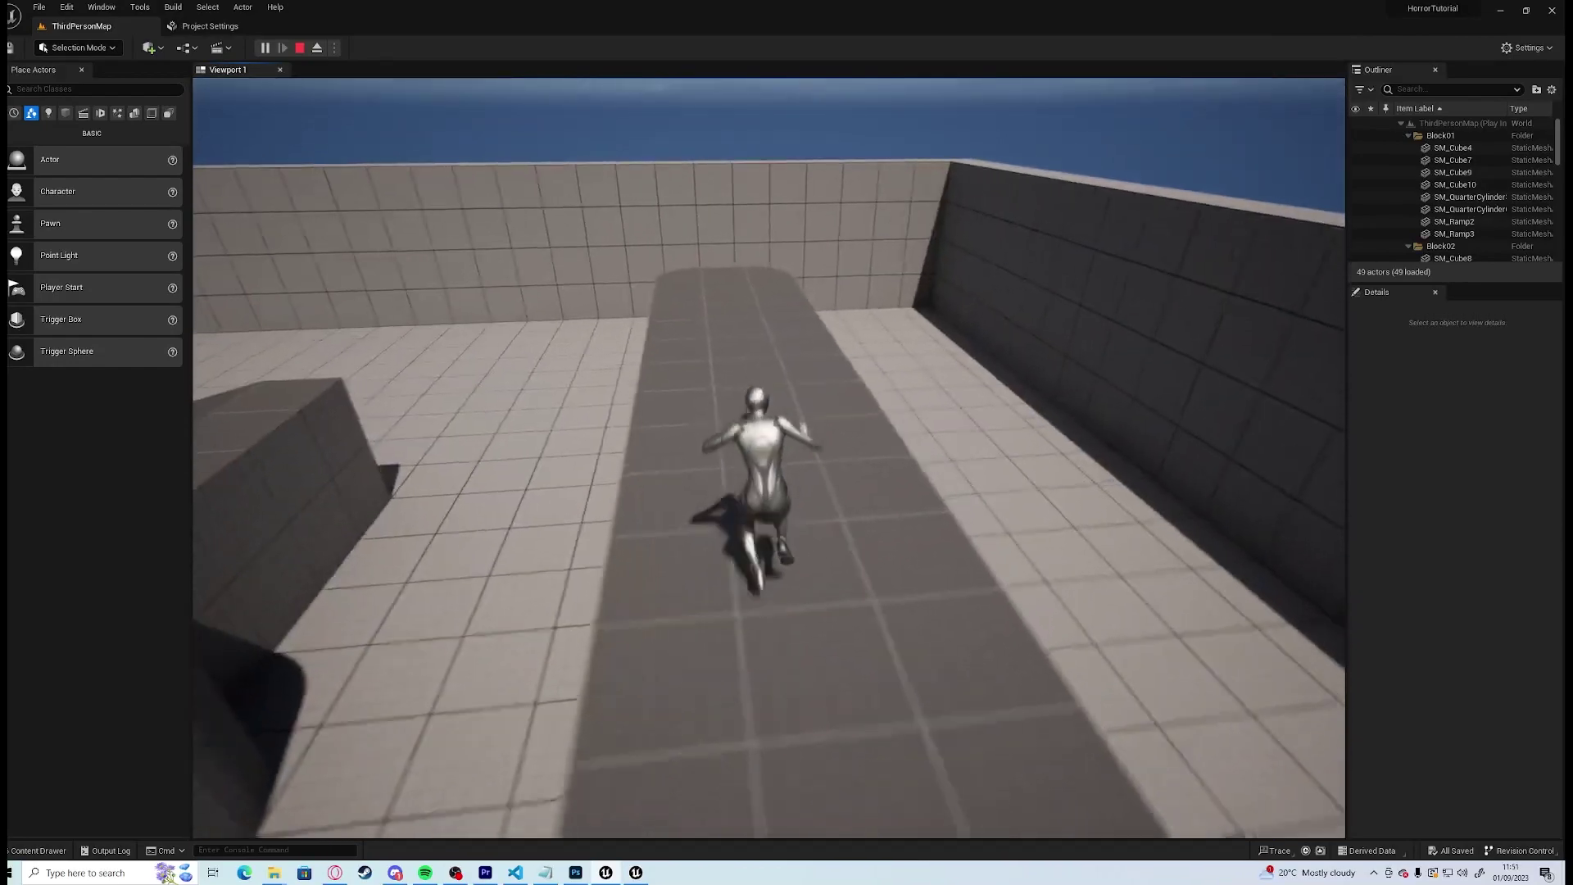
key("space")
key("w")
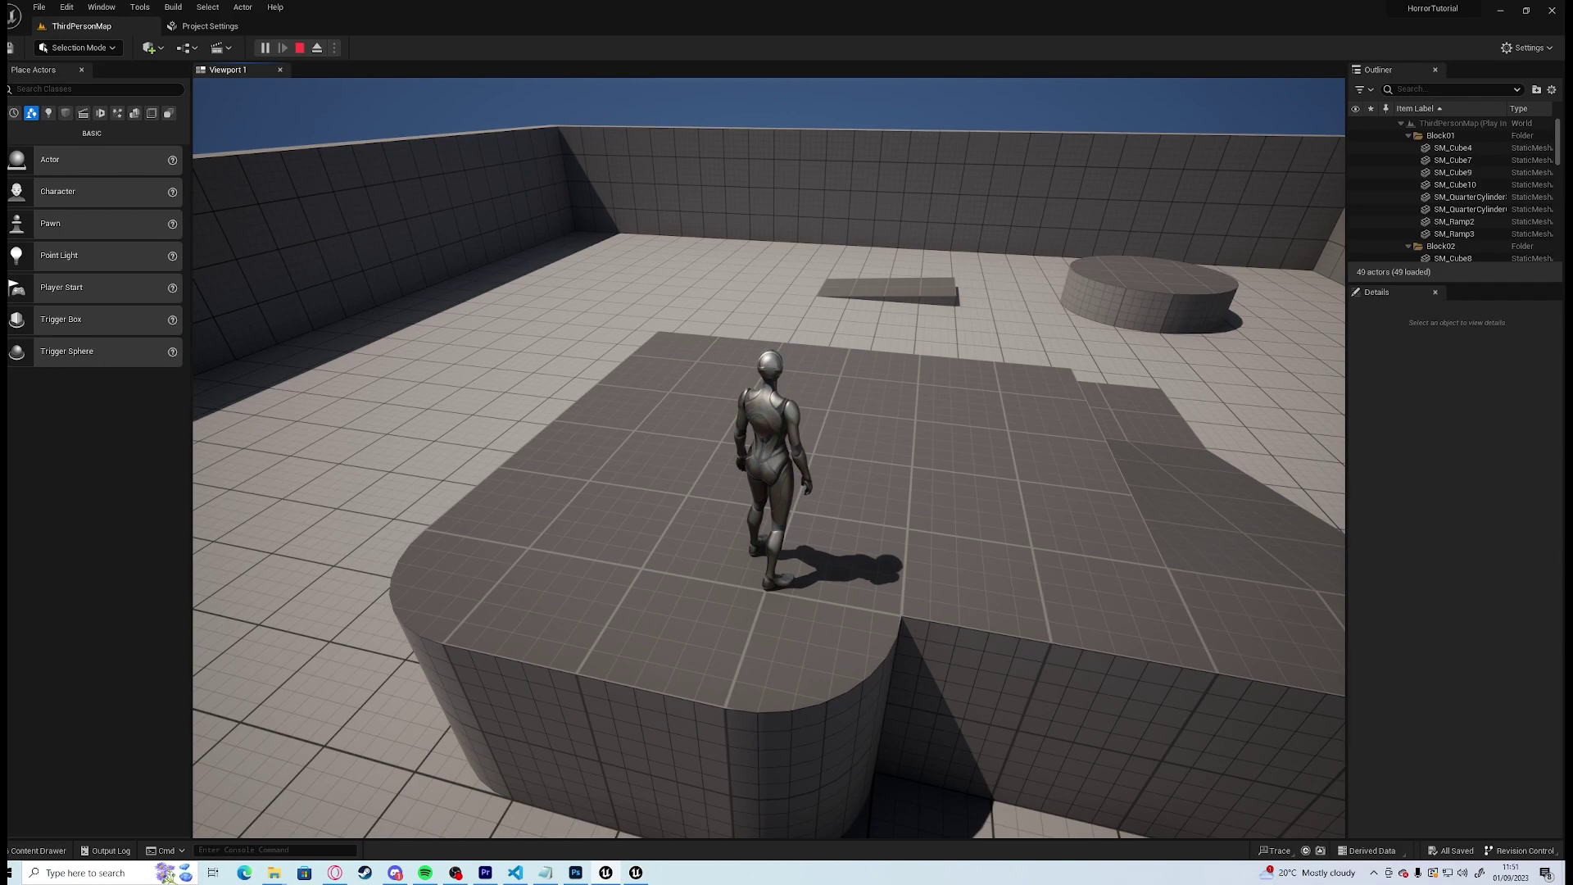
key("w")
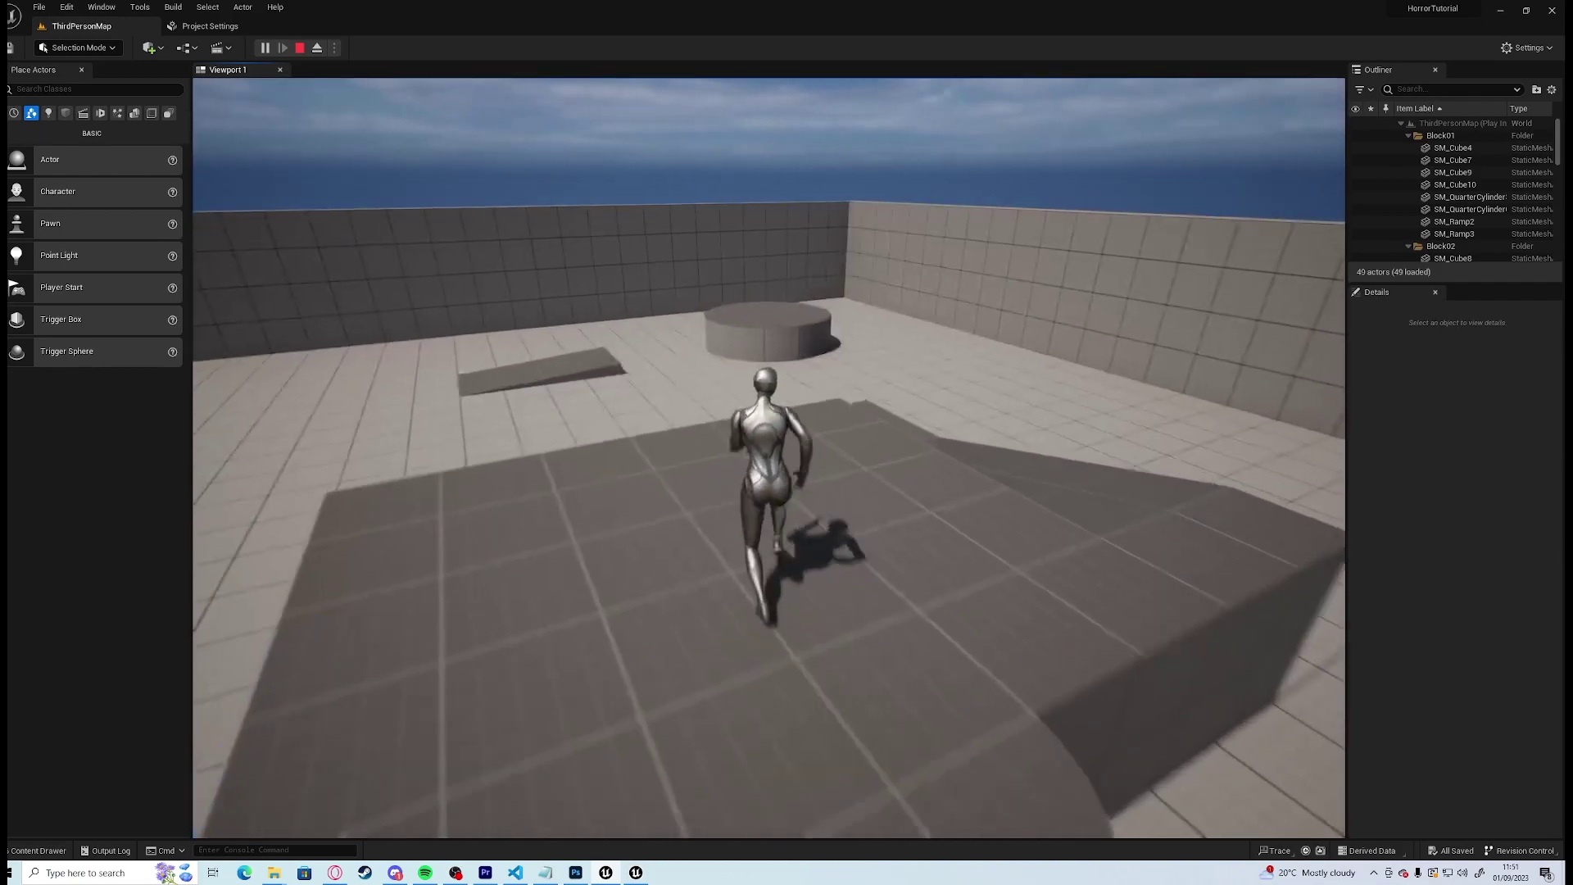
key("space")
key("w")
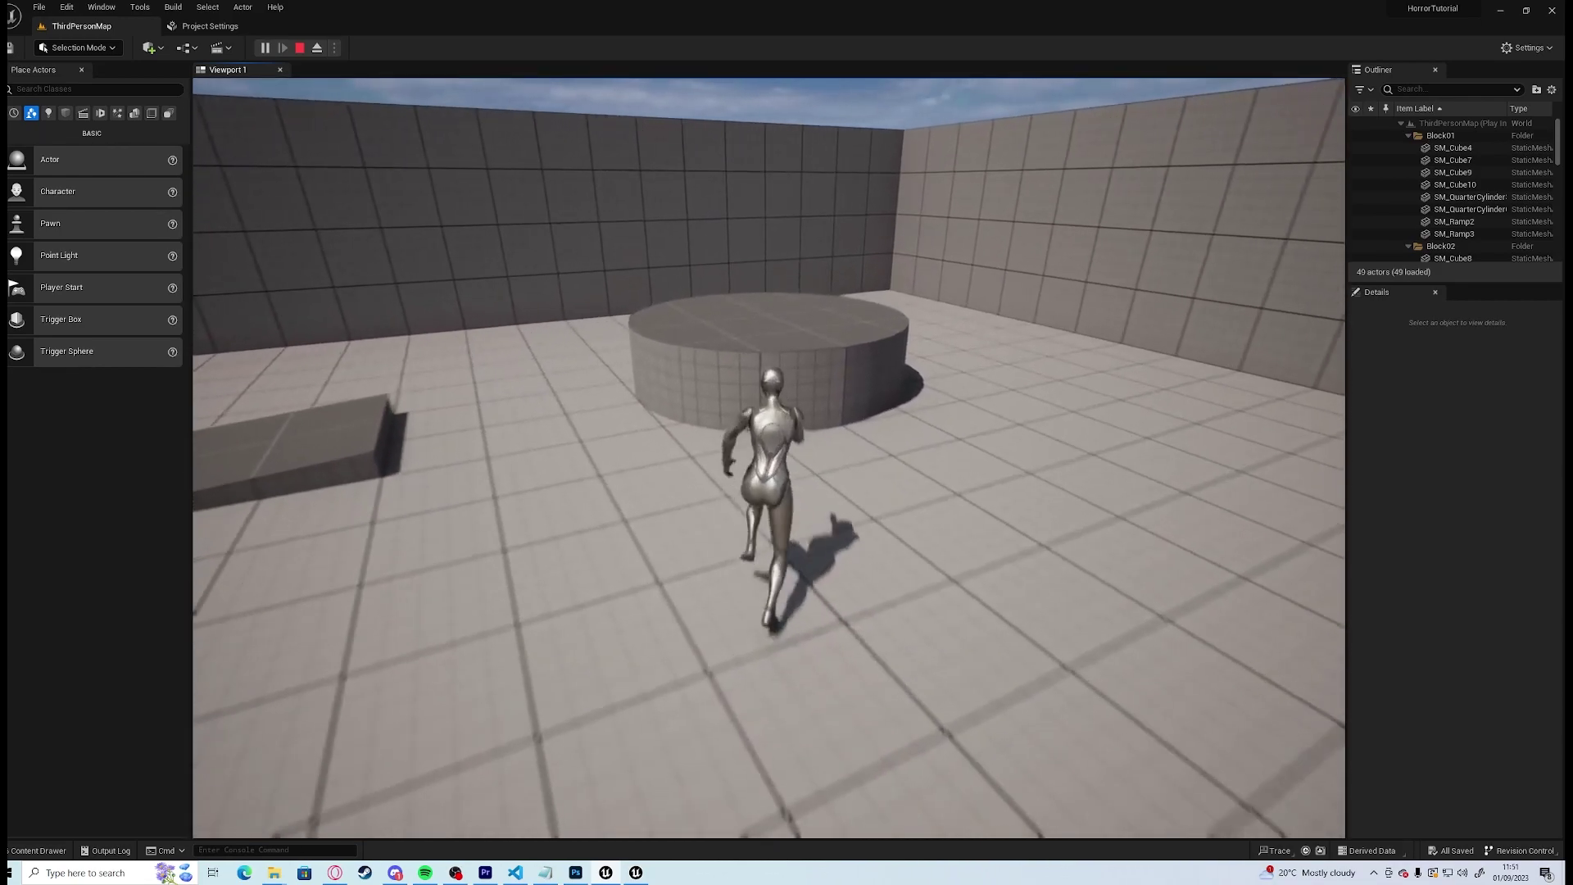
key("space")
key("w")
key("space")
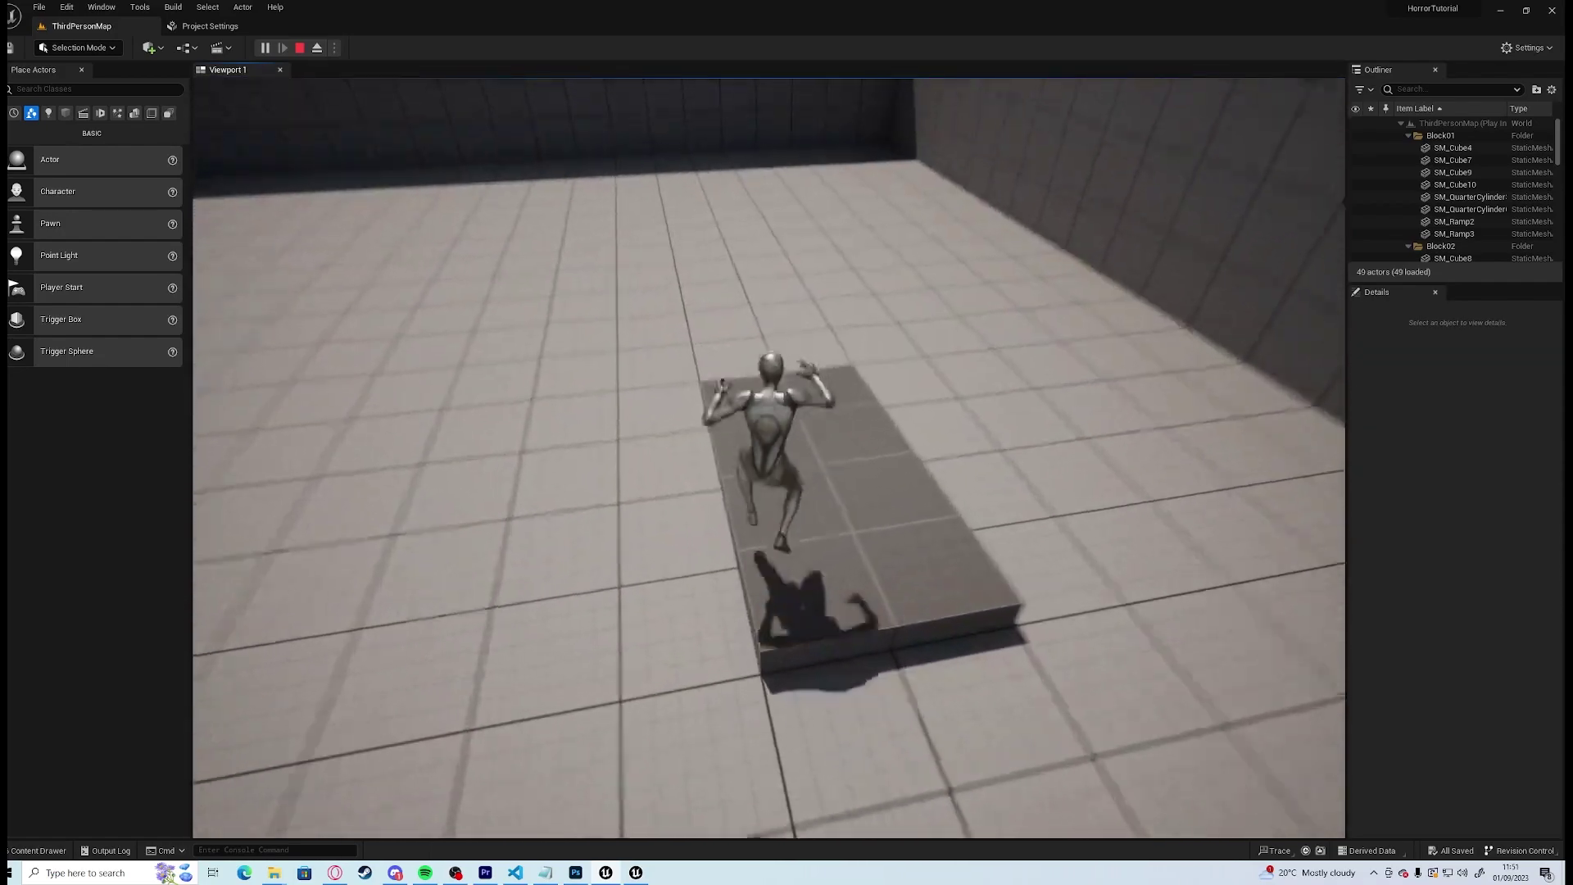
key("w")
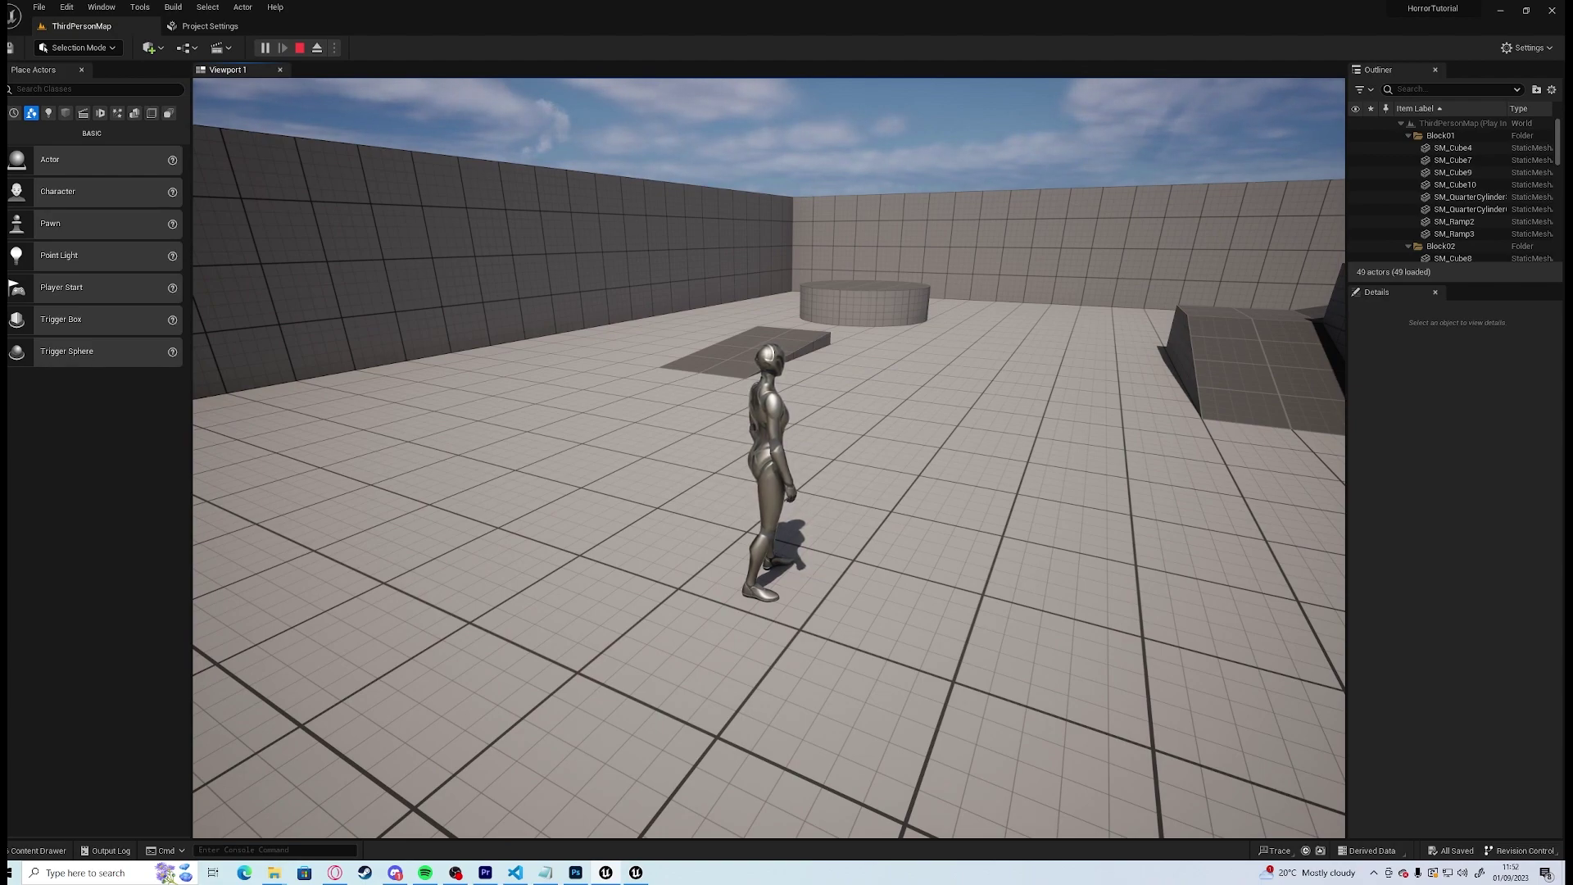
key("w")
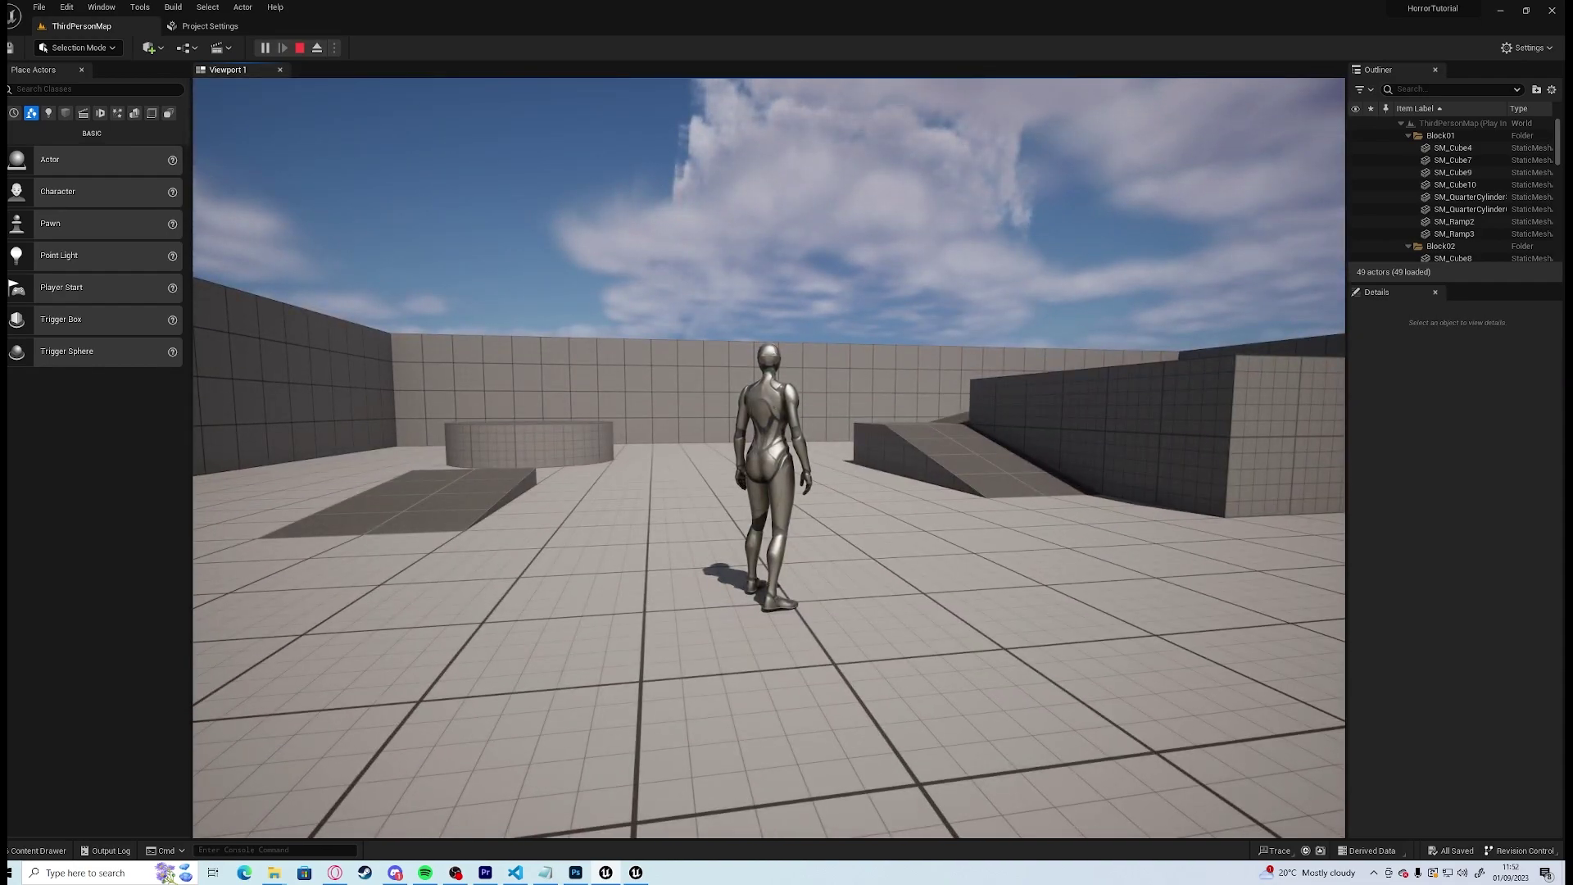
key("w")
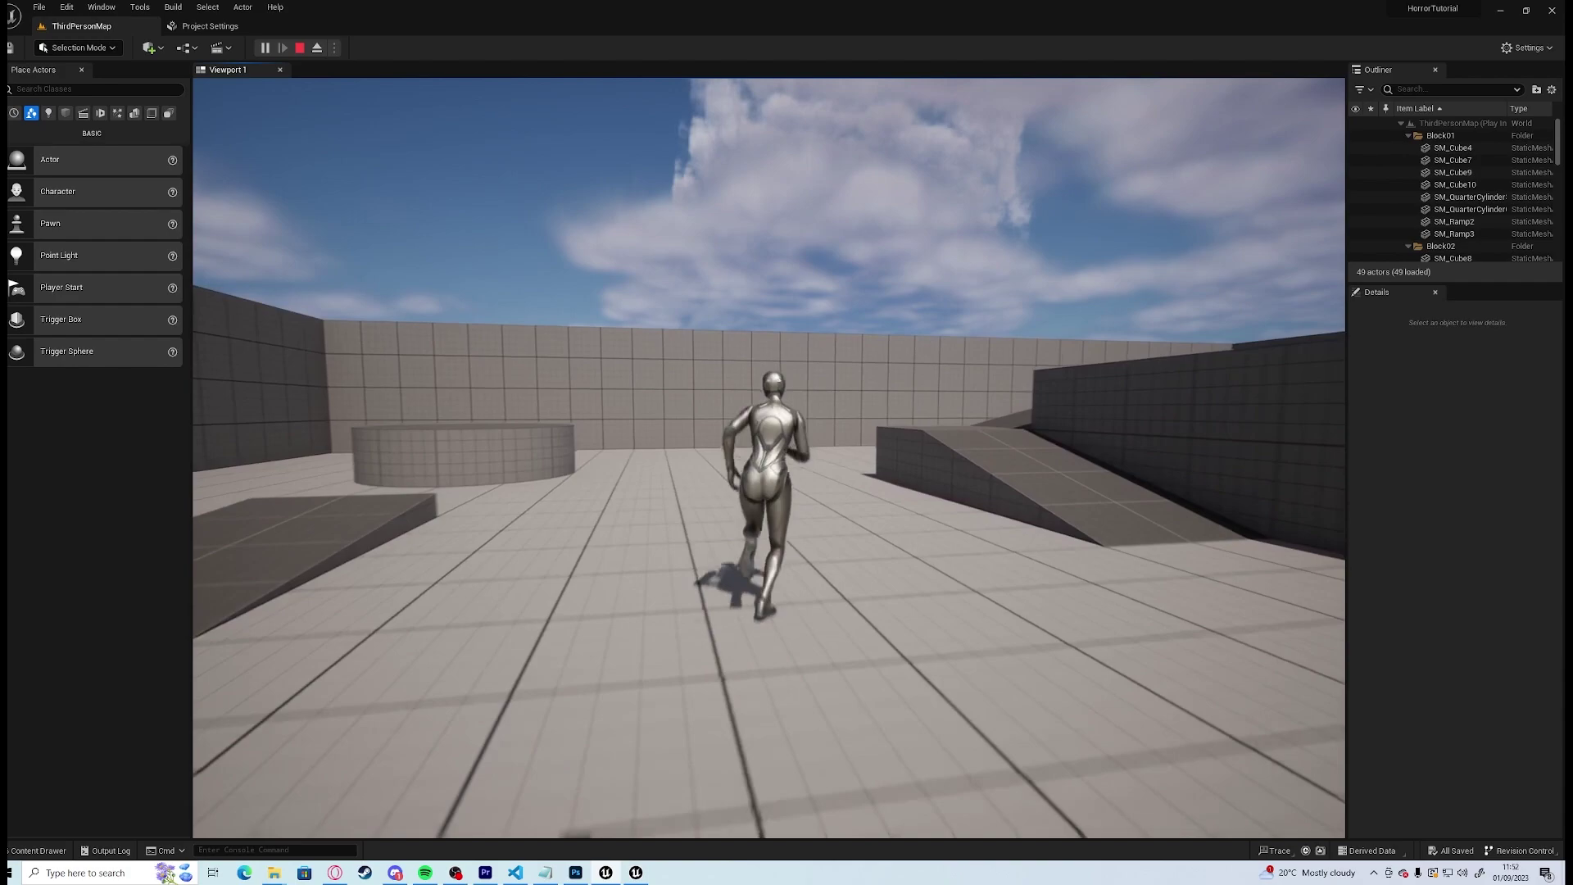
key("space")
key("w")
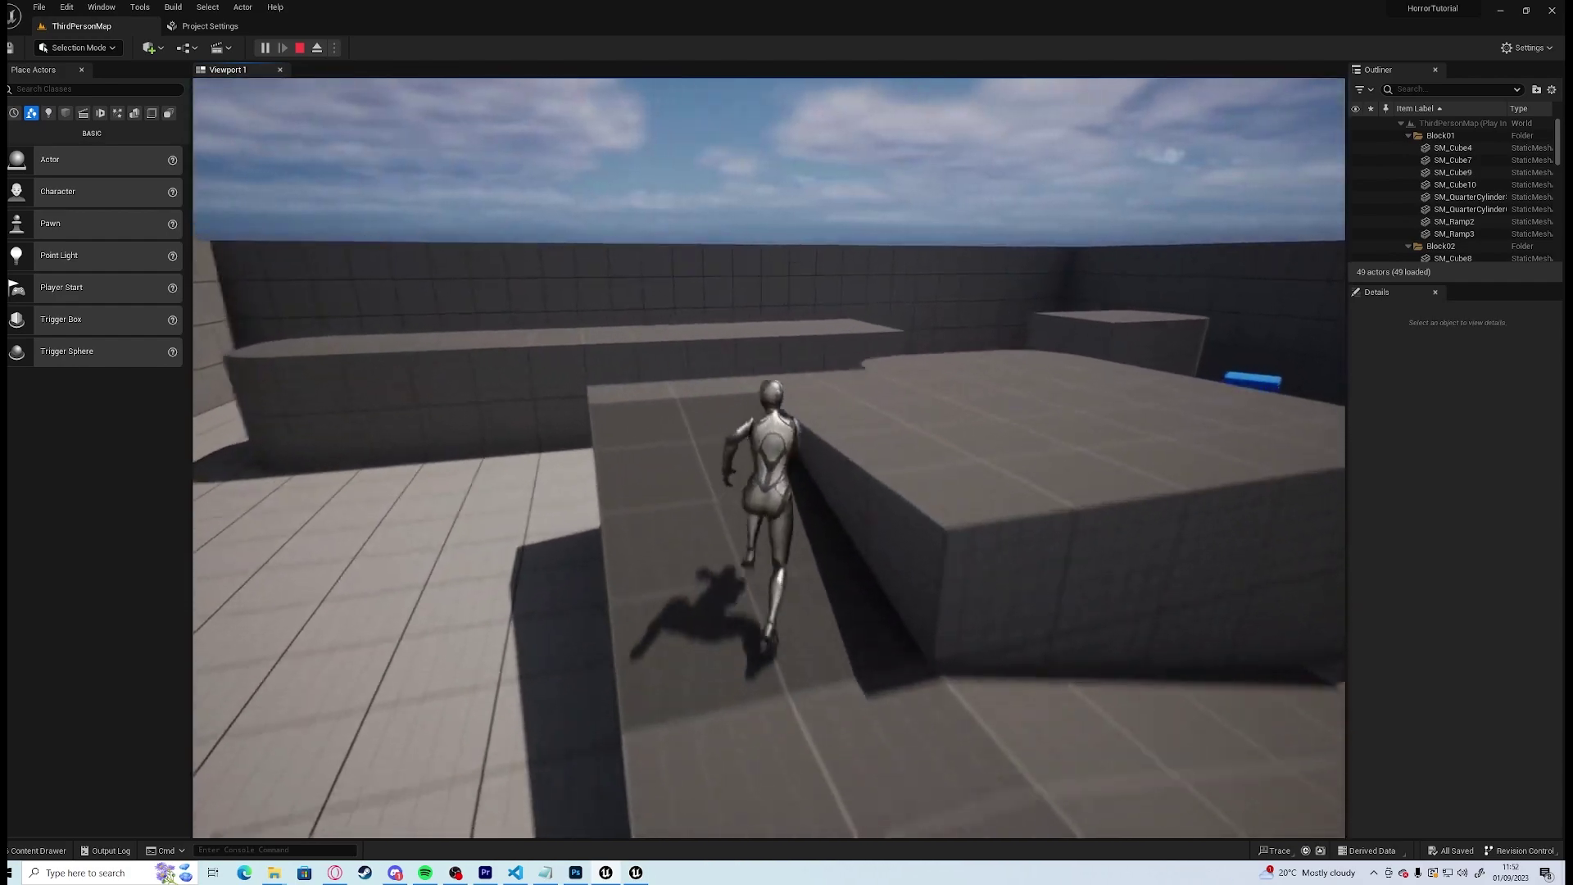
key("space")
key("w")
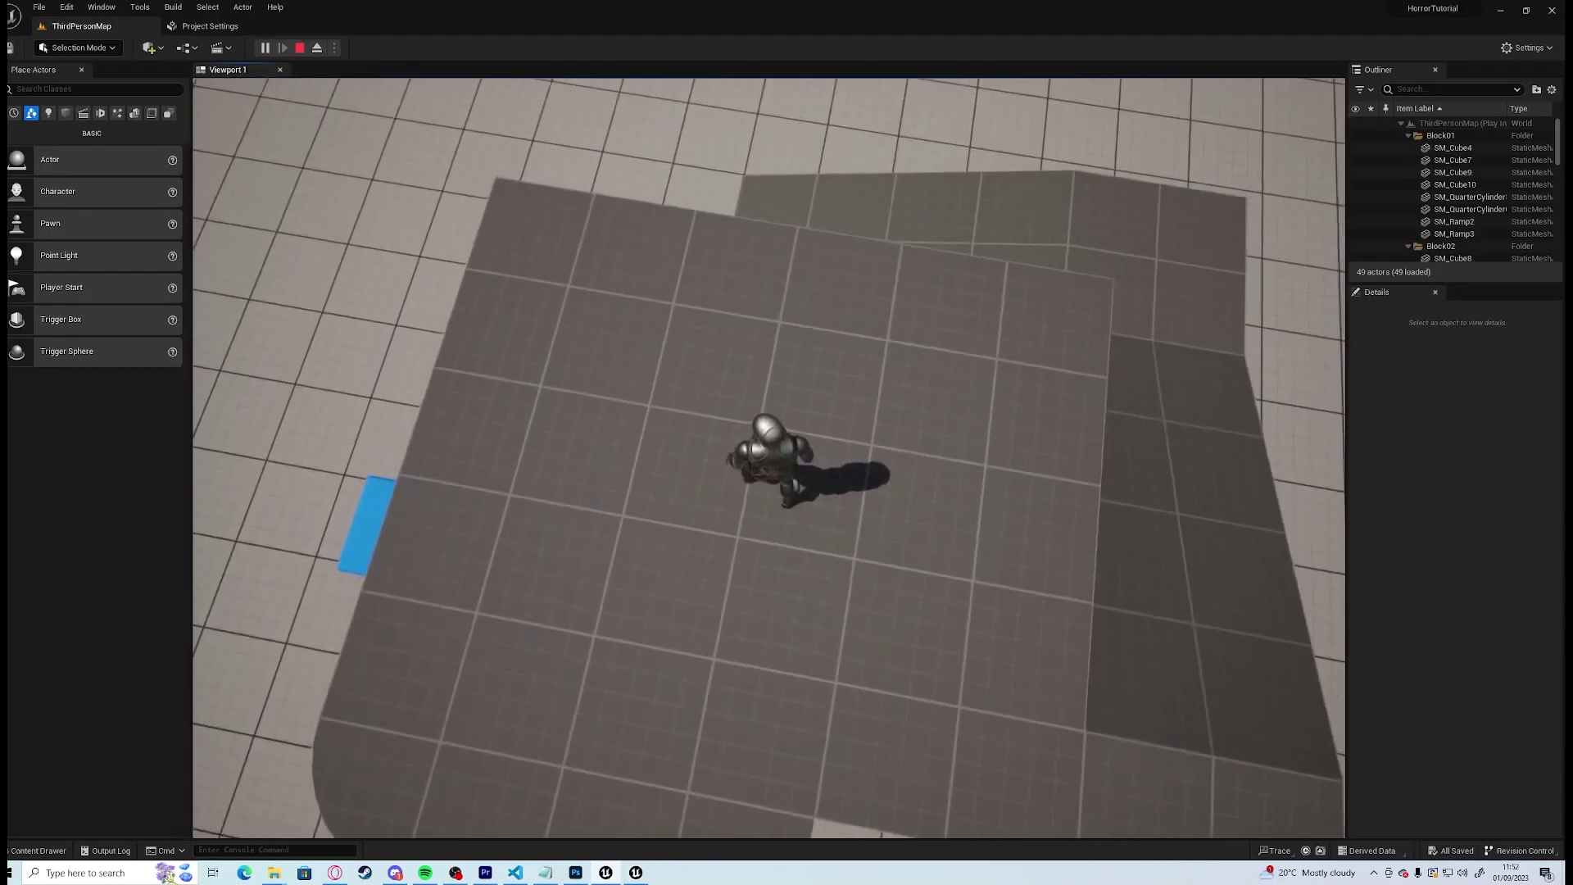
key("w")
key("w")
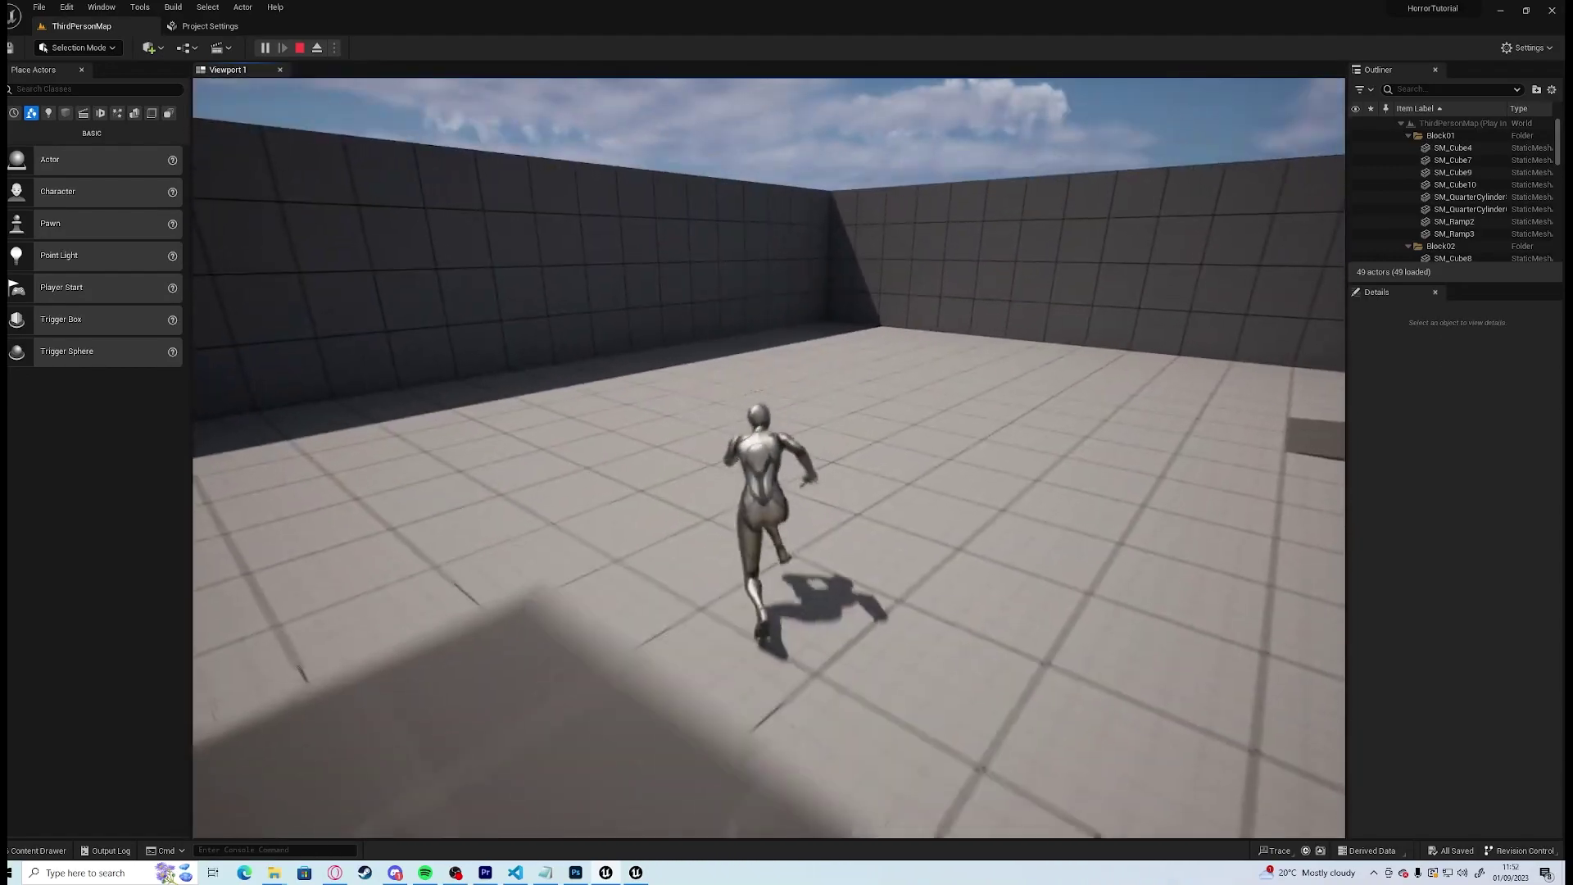
key("Escape")
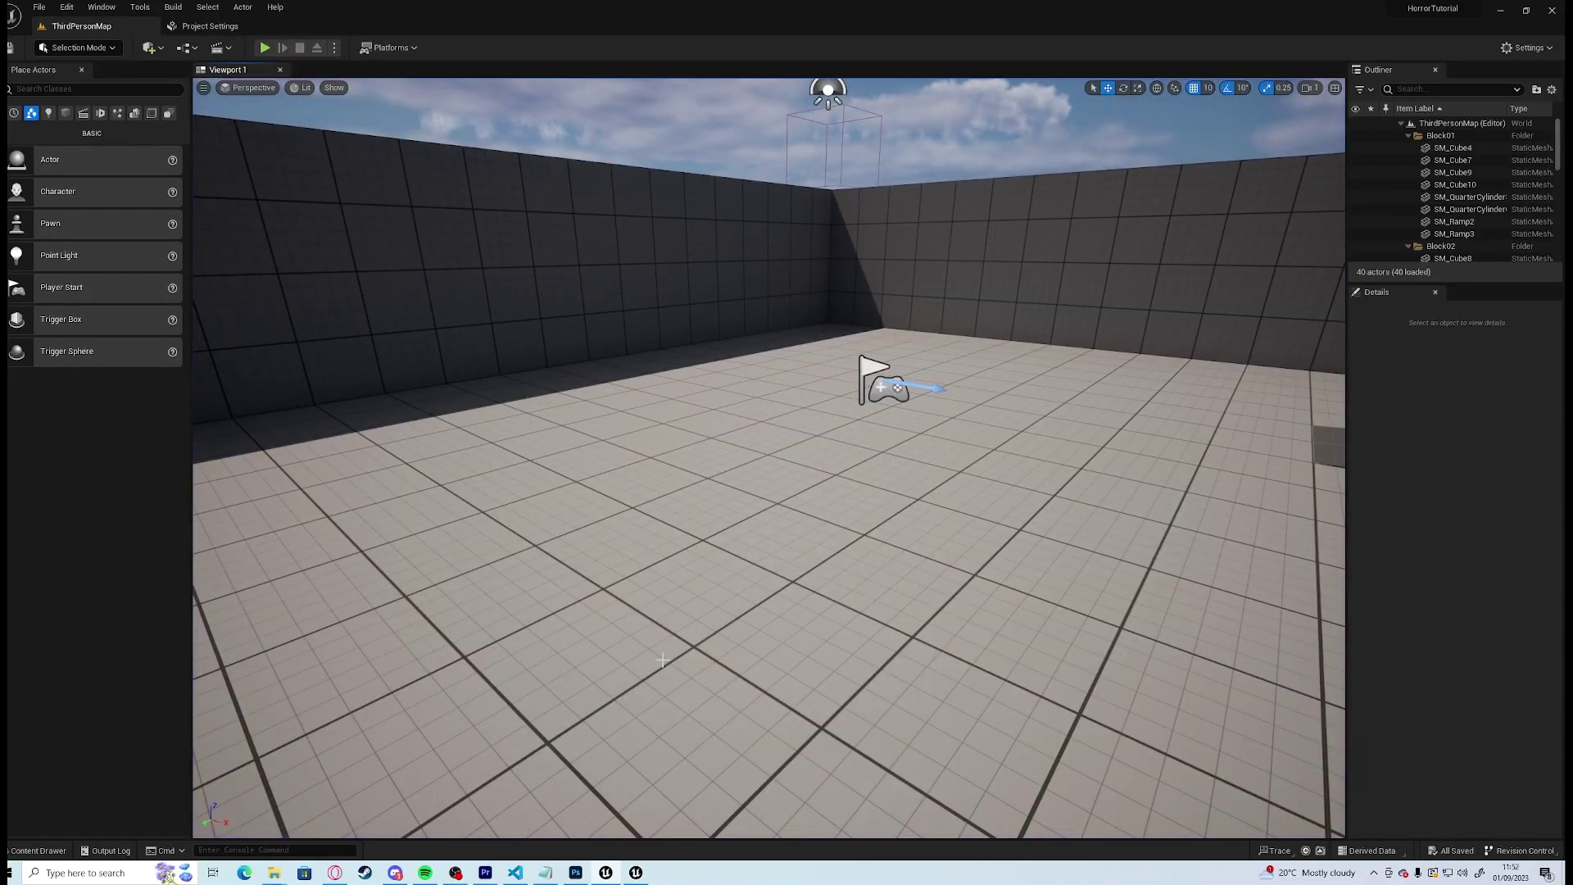
Open the BP_ThirdPersonCharacter blueprint from the ThirdPerson Blueprints folder and show its 3D viewport
key("ctrl+space")
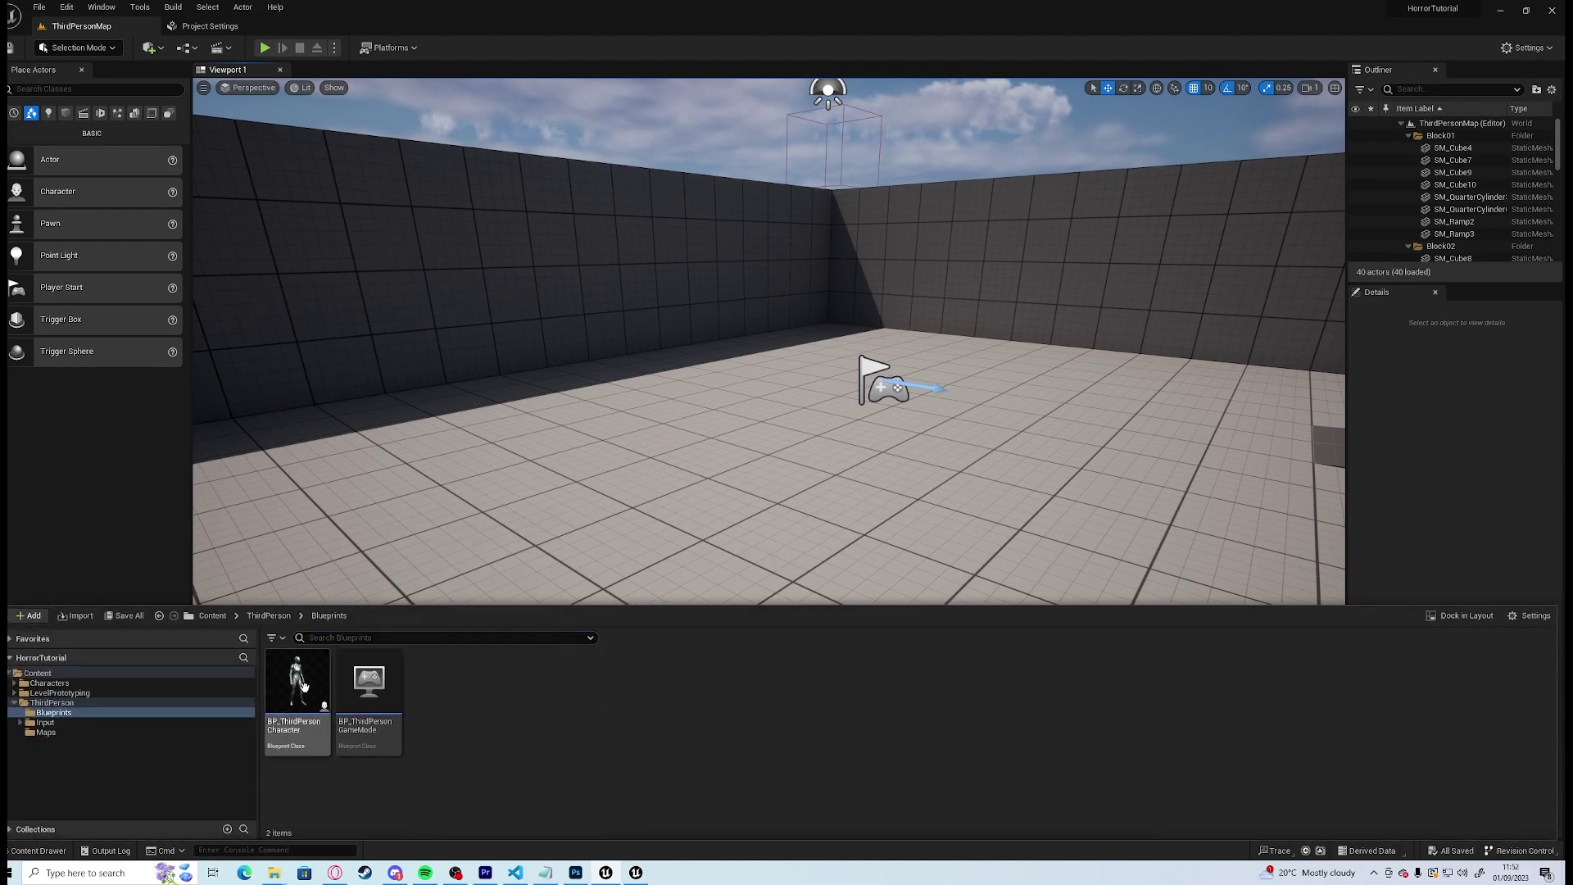
double_click(299, 682)
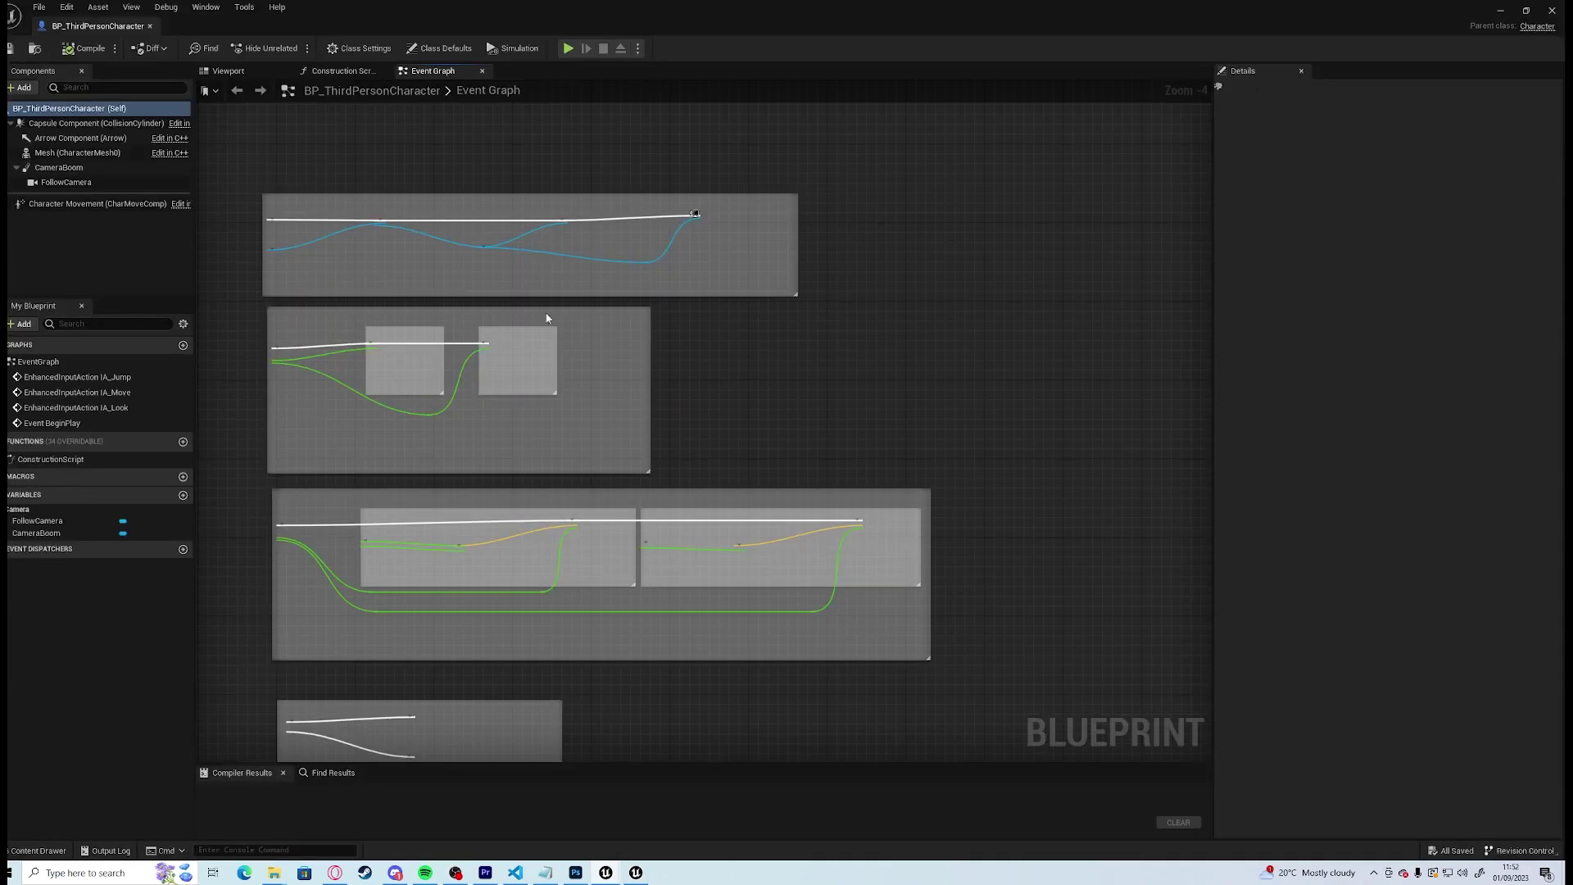
left_click(230, 70)
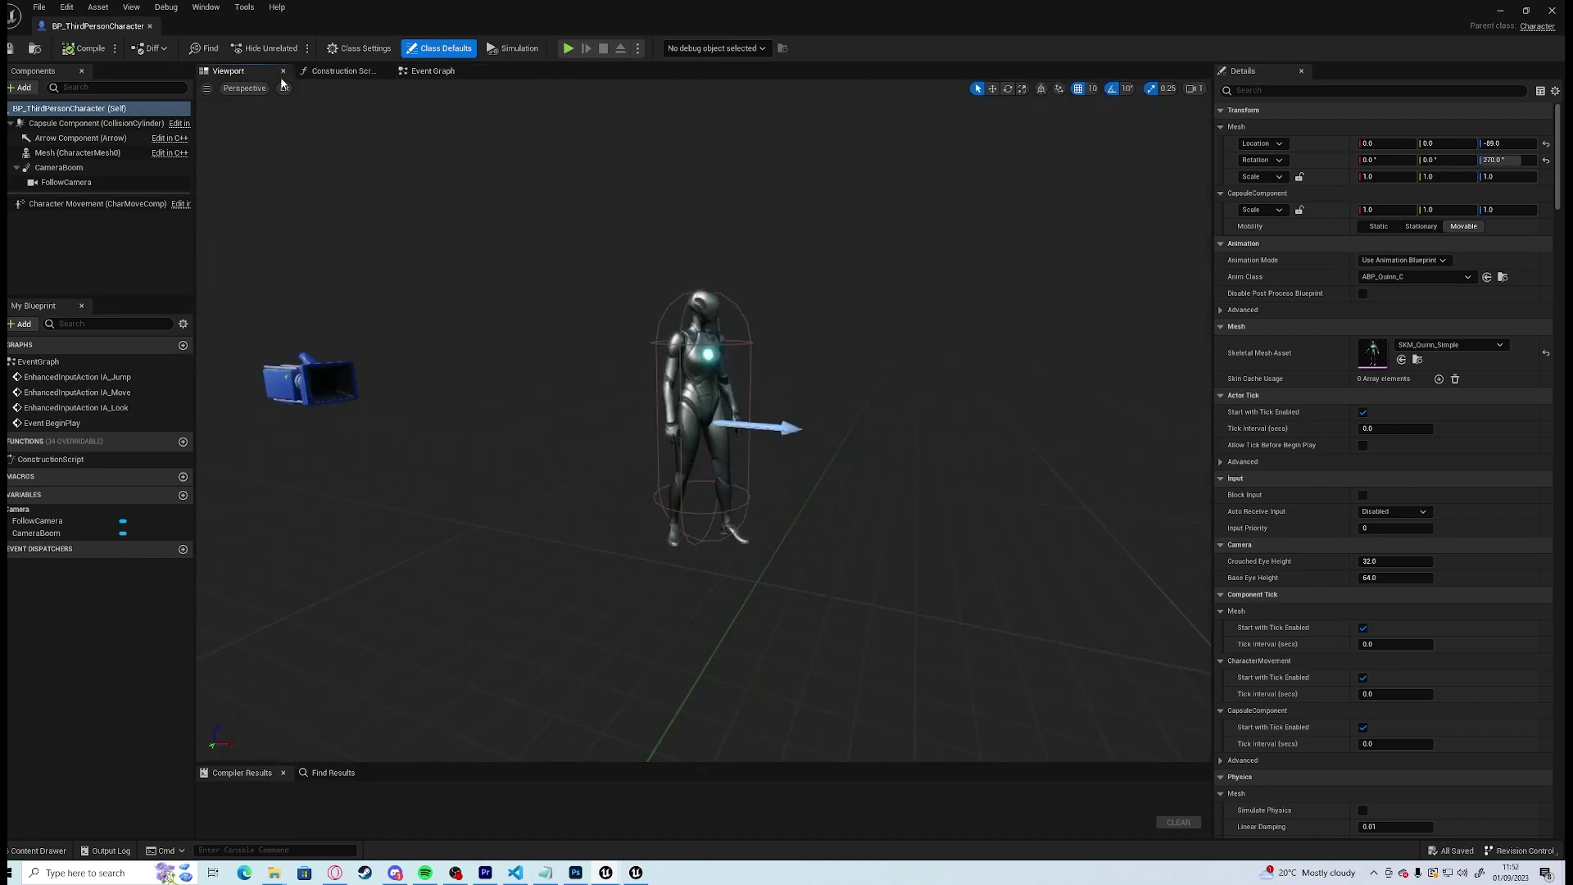
Reparent CameraBoom under the character's Mesh component and set its Target Arm Length to 0
left_click(61, 168)
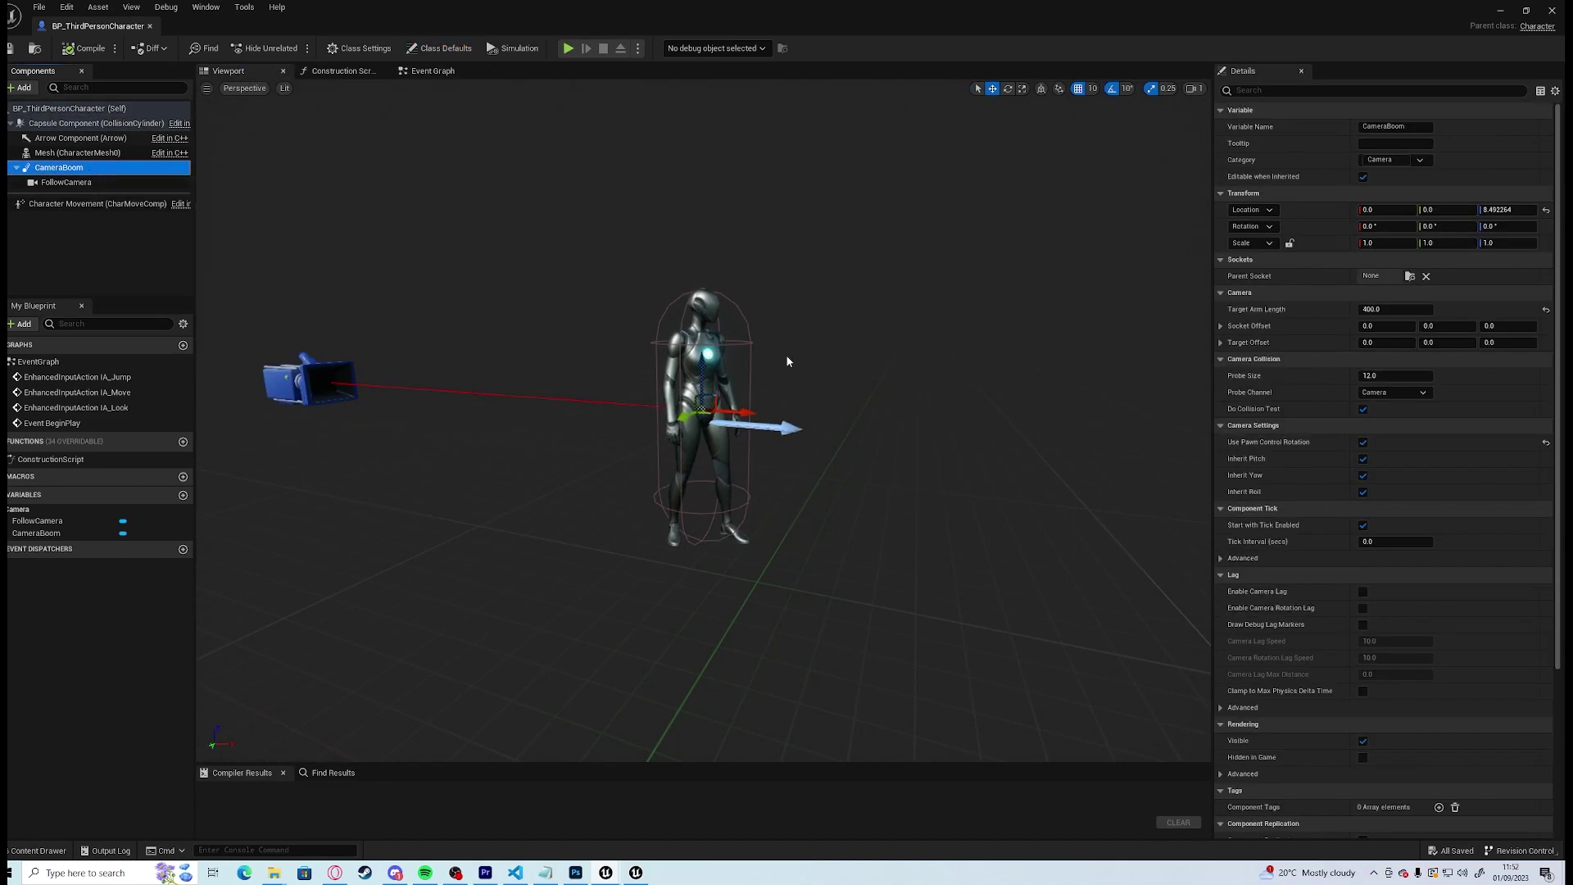
left_click_drag(65, 167, 56, 155)
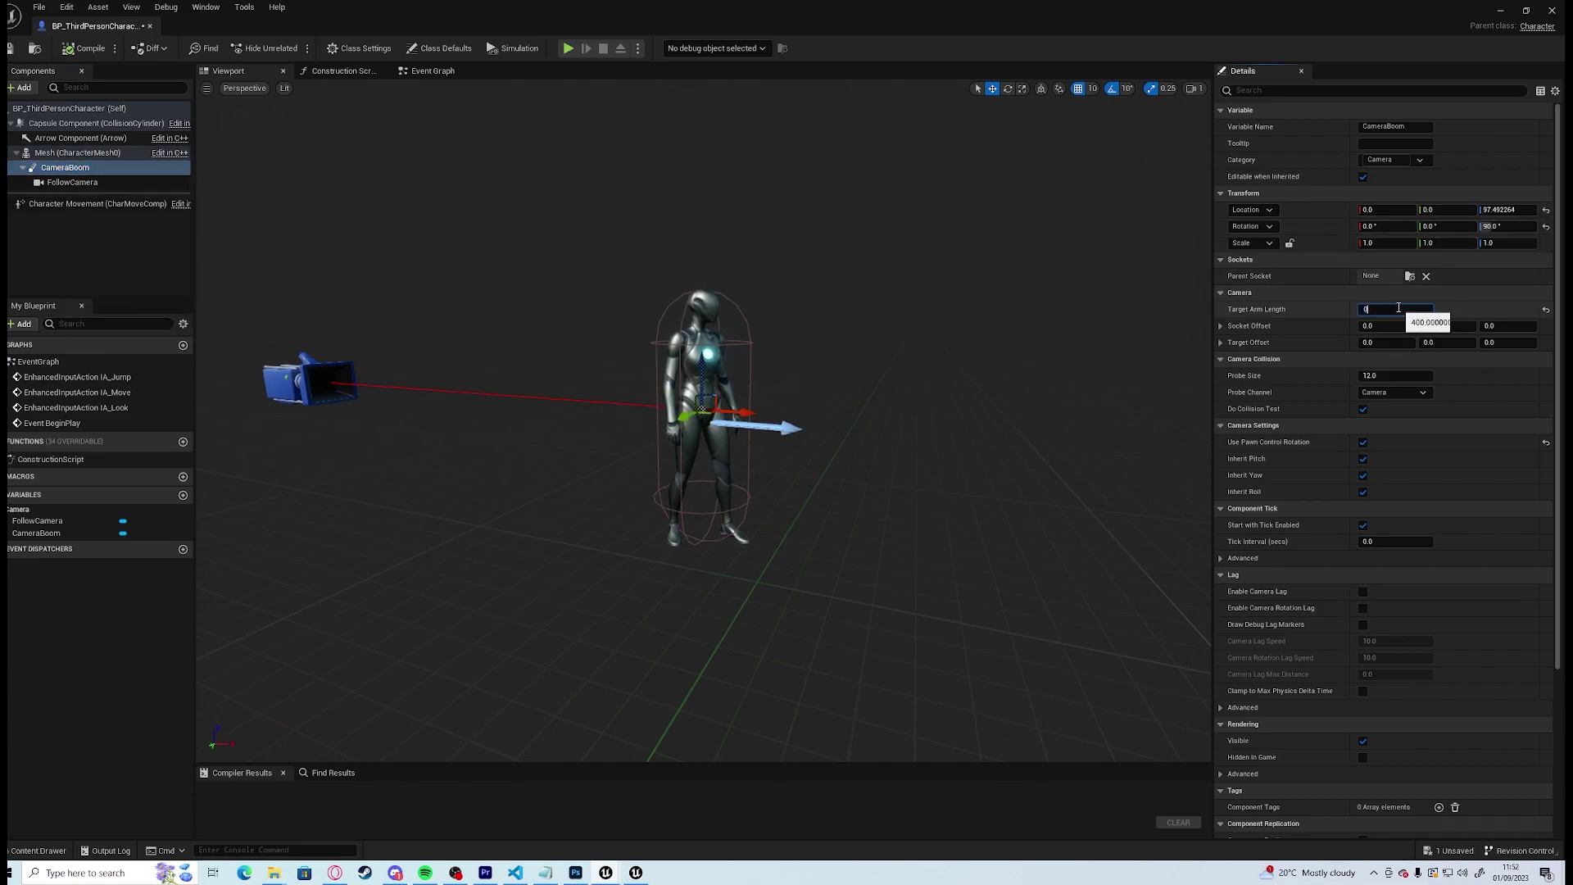
key("Return")
Set CameraBoom's parent socket to head and reset its location to the default
left_click(1409, 276)
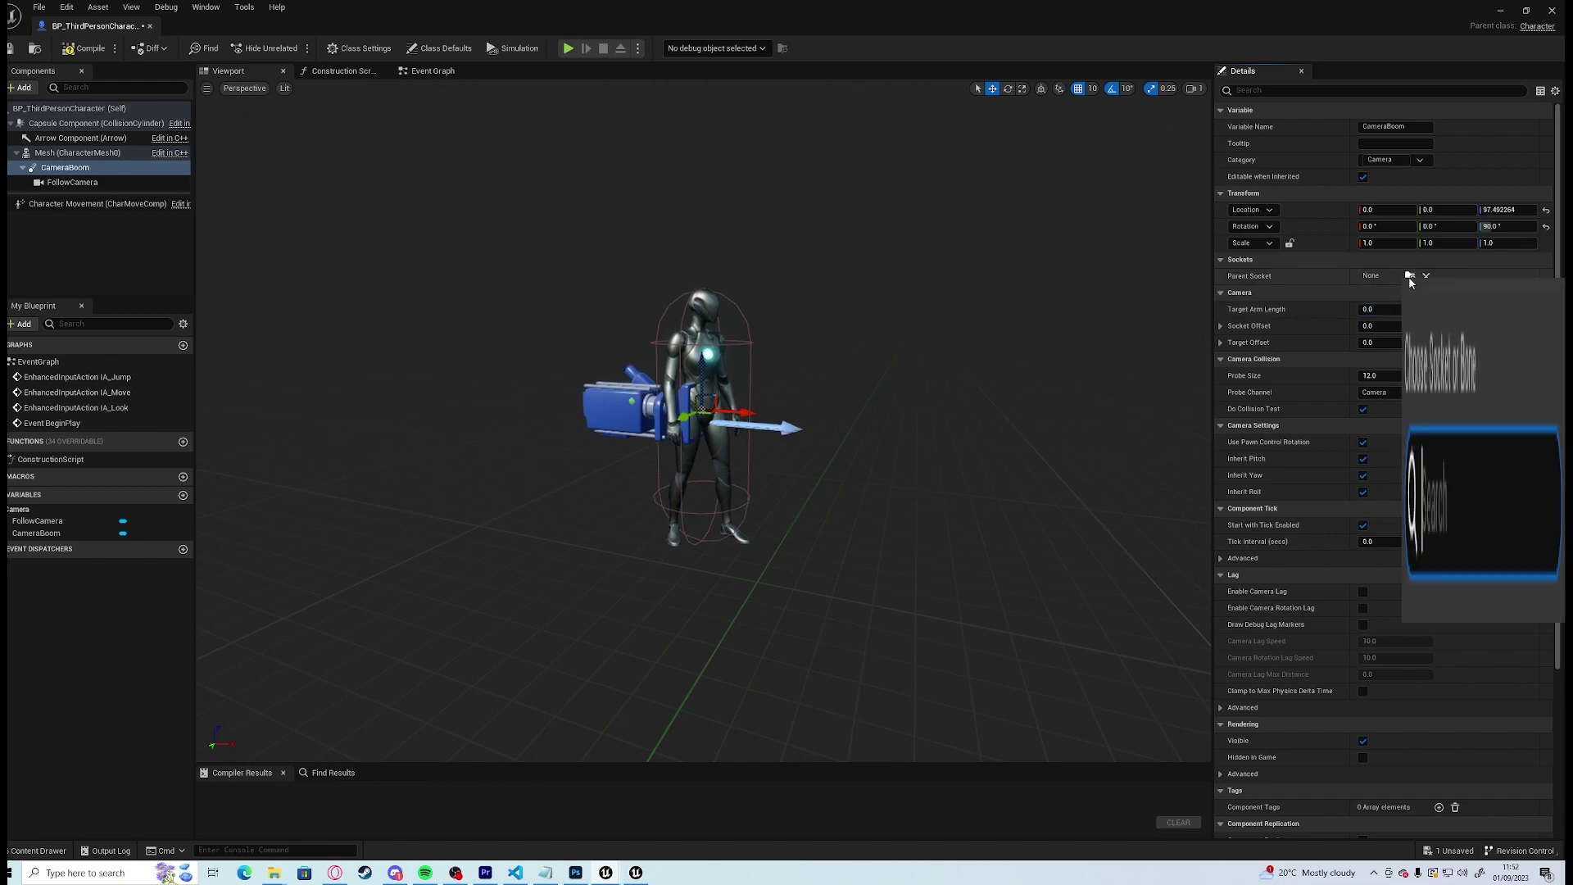
left_click(1427, 471)
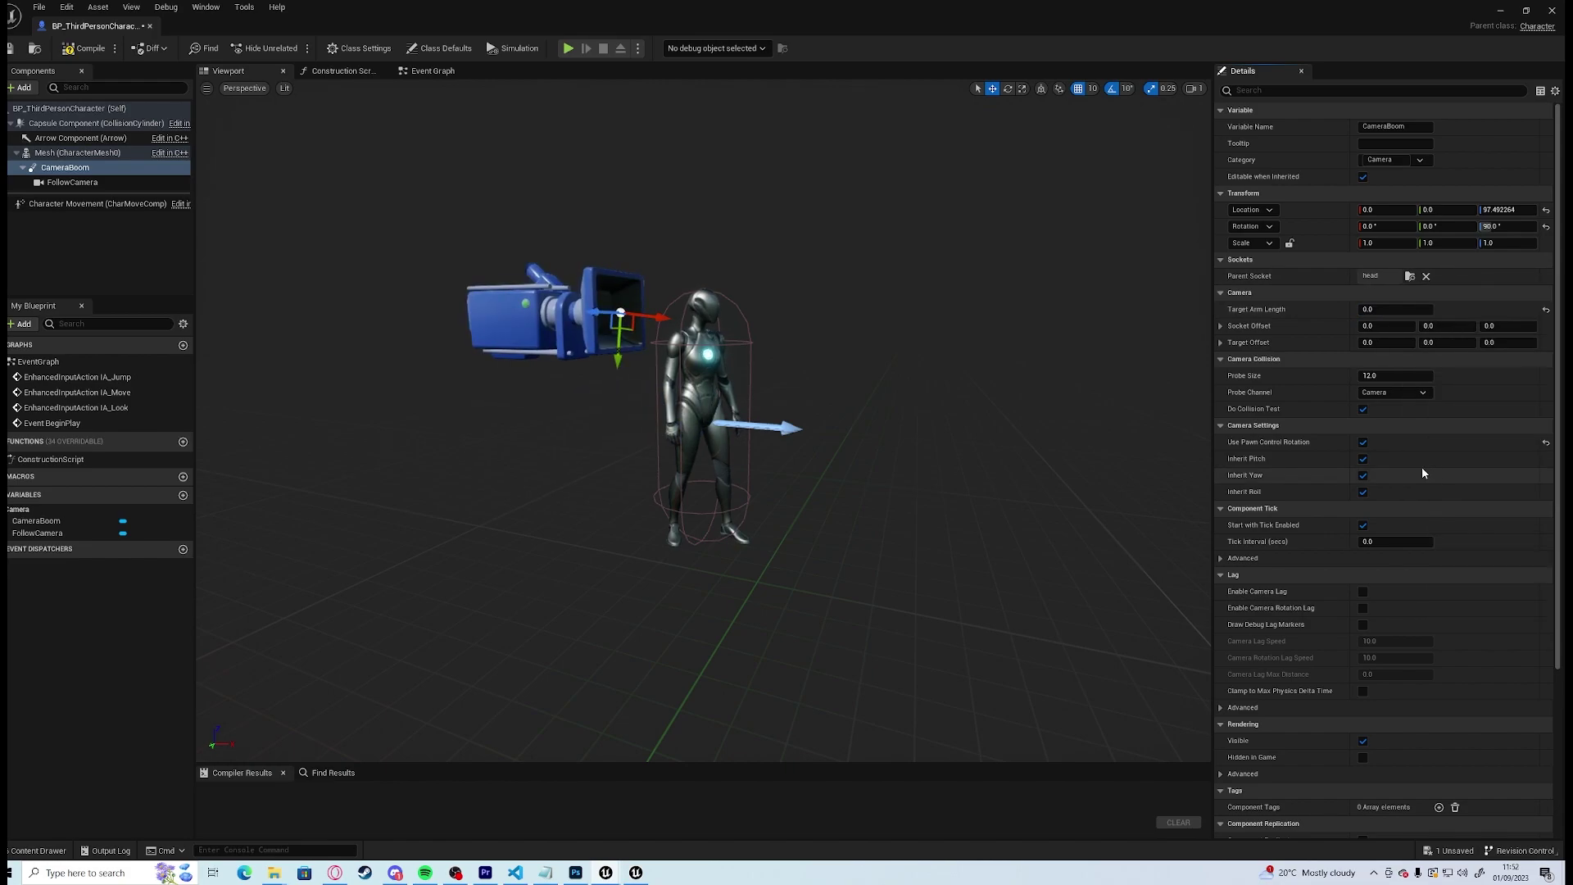
left_click(1545, 209)
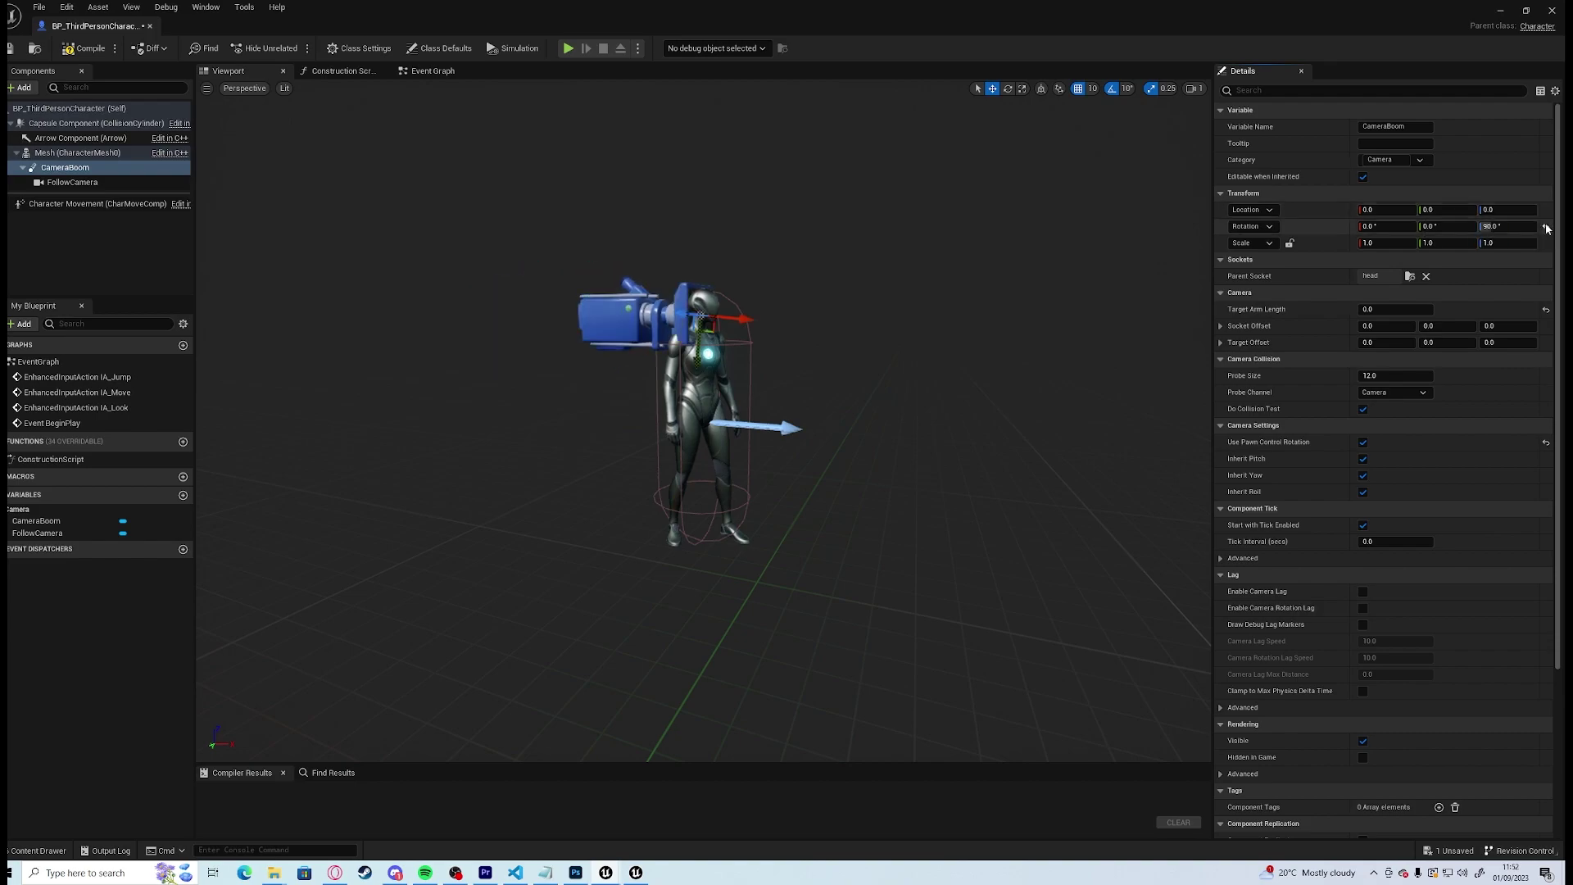
mouse_move(1124, 282)
right_mouse_down()
mouse_move(943, 283)
mouse_move(1124, 283)
right_mouse_up()
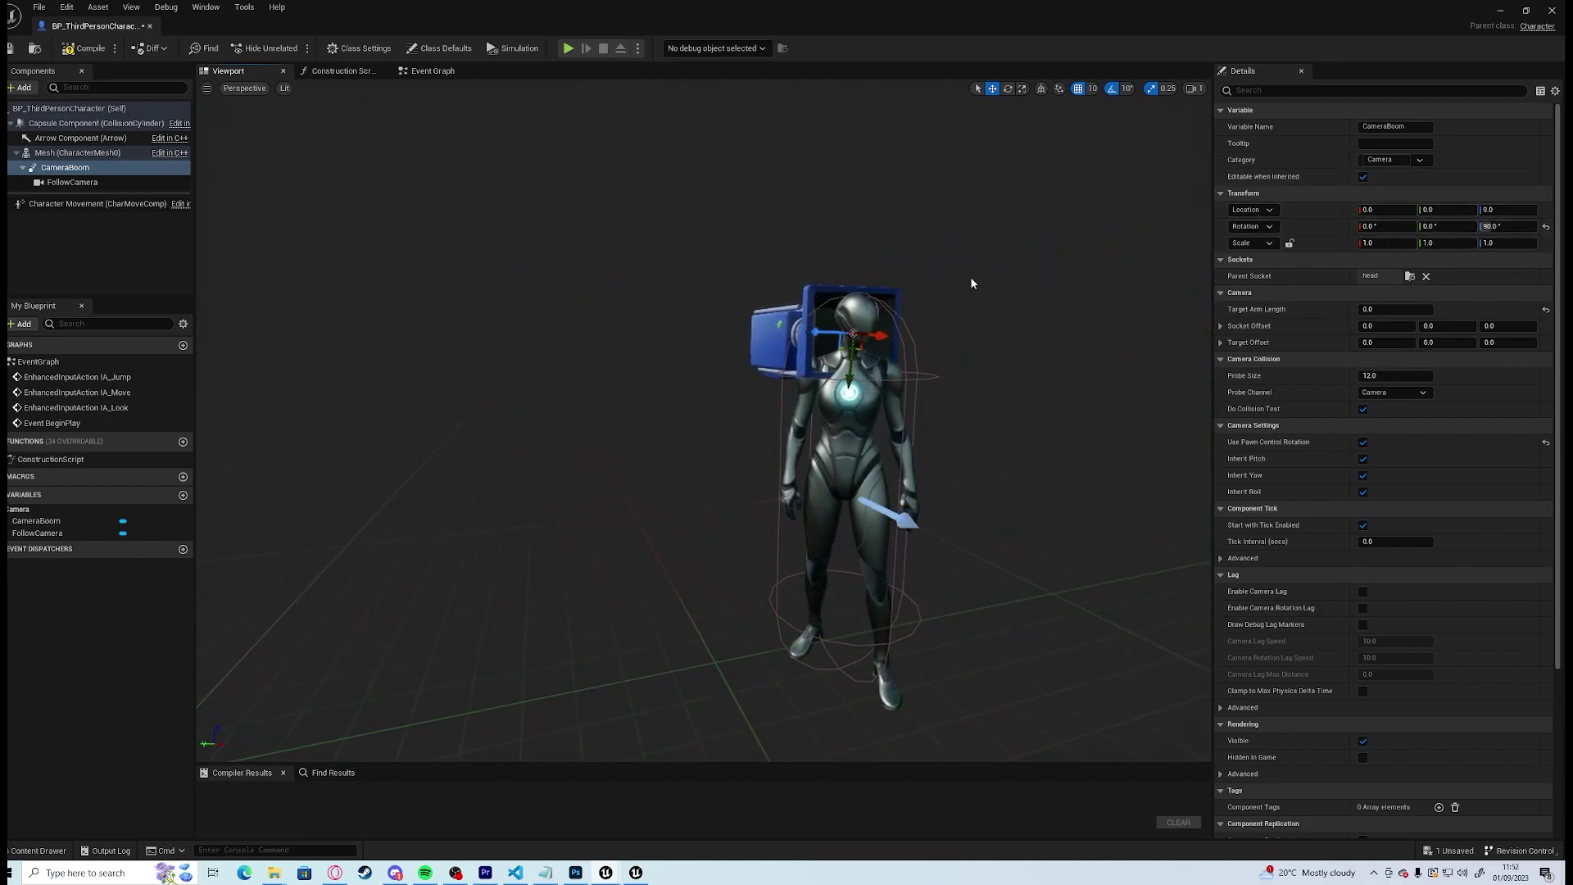
Compile the character blueprint, launch the game, dock the blueprint editor beside the level's Project Settings tab, and stop the play session
left_click(92, 50)
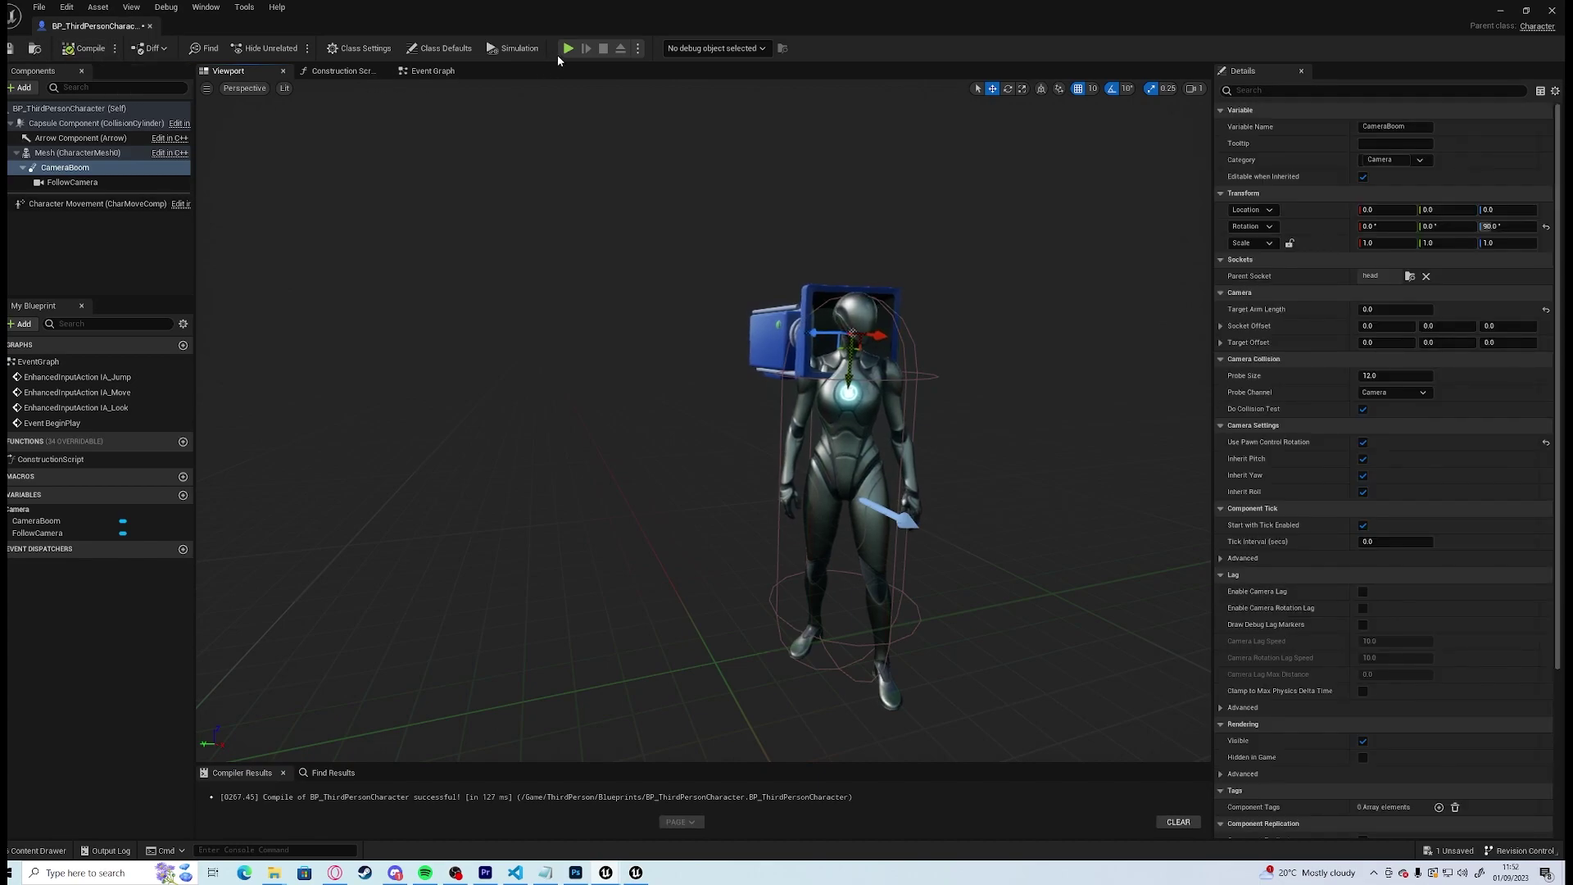
key("alt+p")
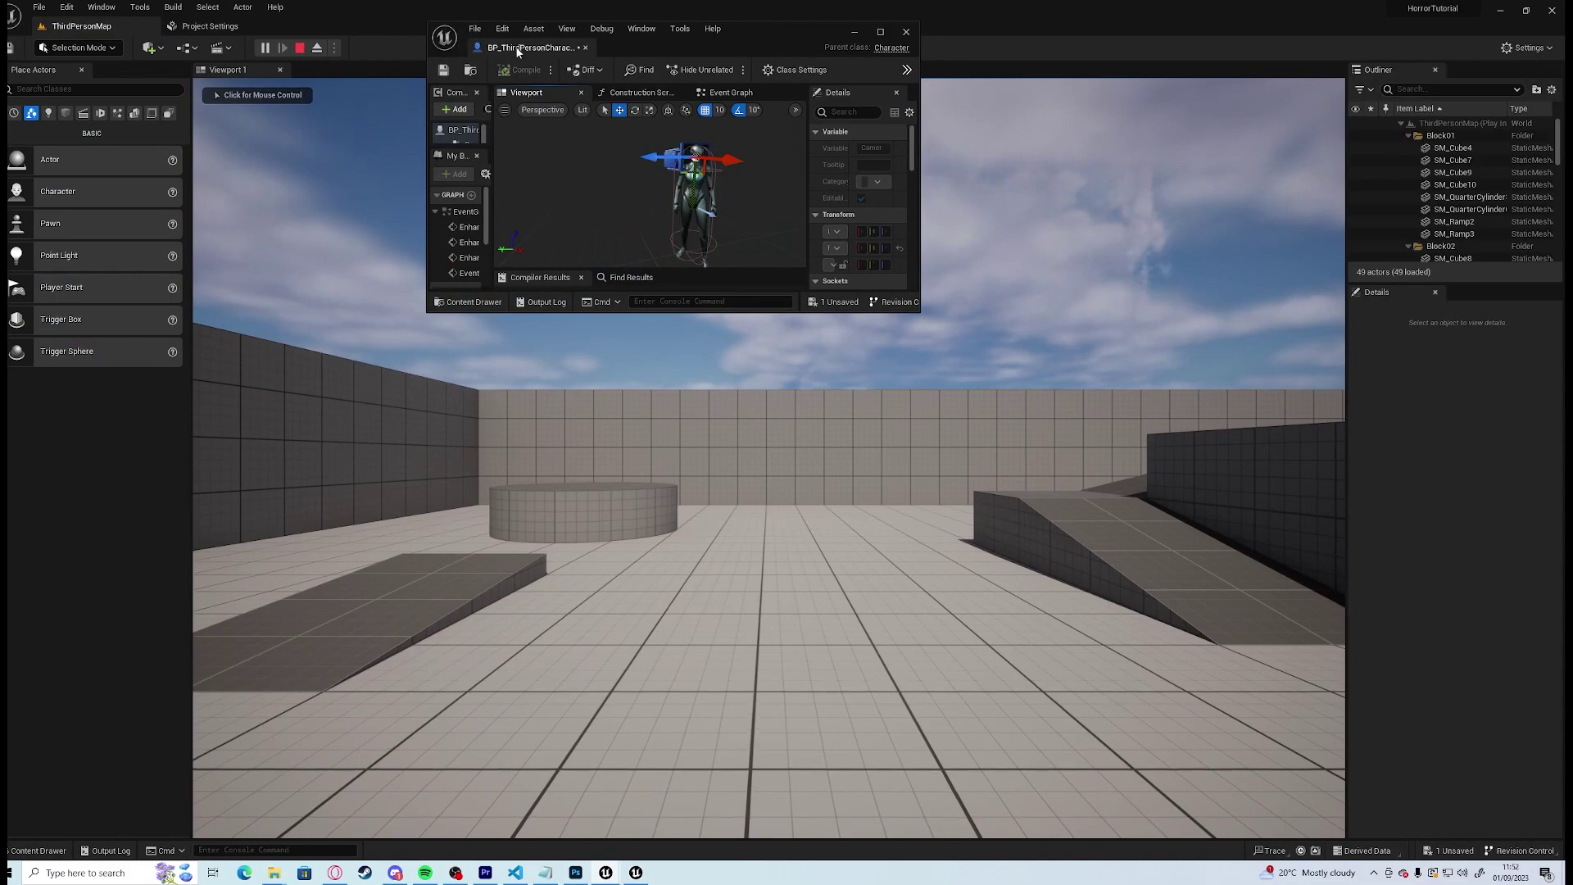
left_click_drag(517, 52, 303, 28)
left_click(603, 49)
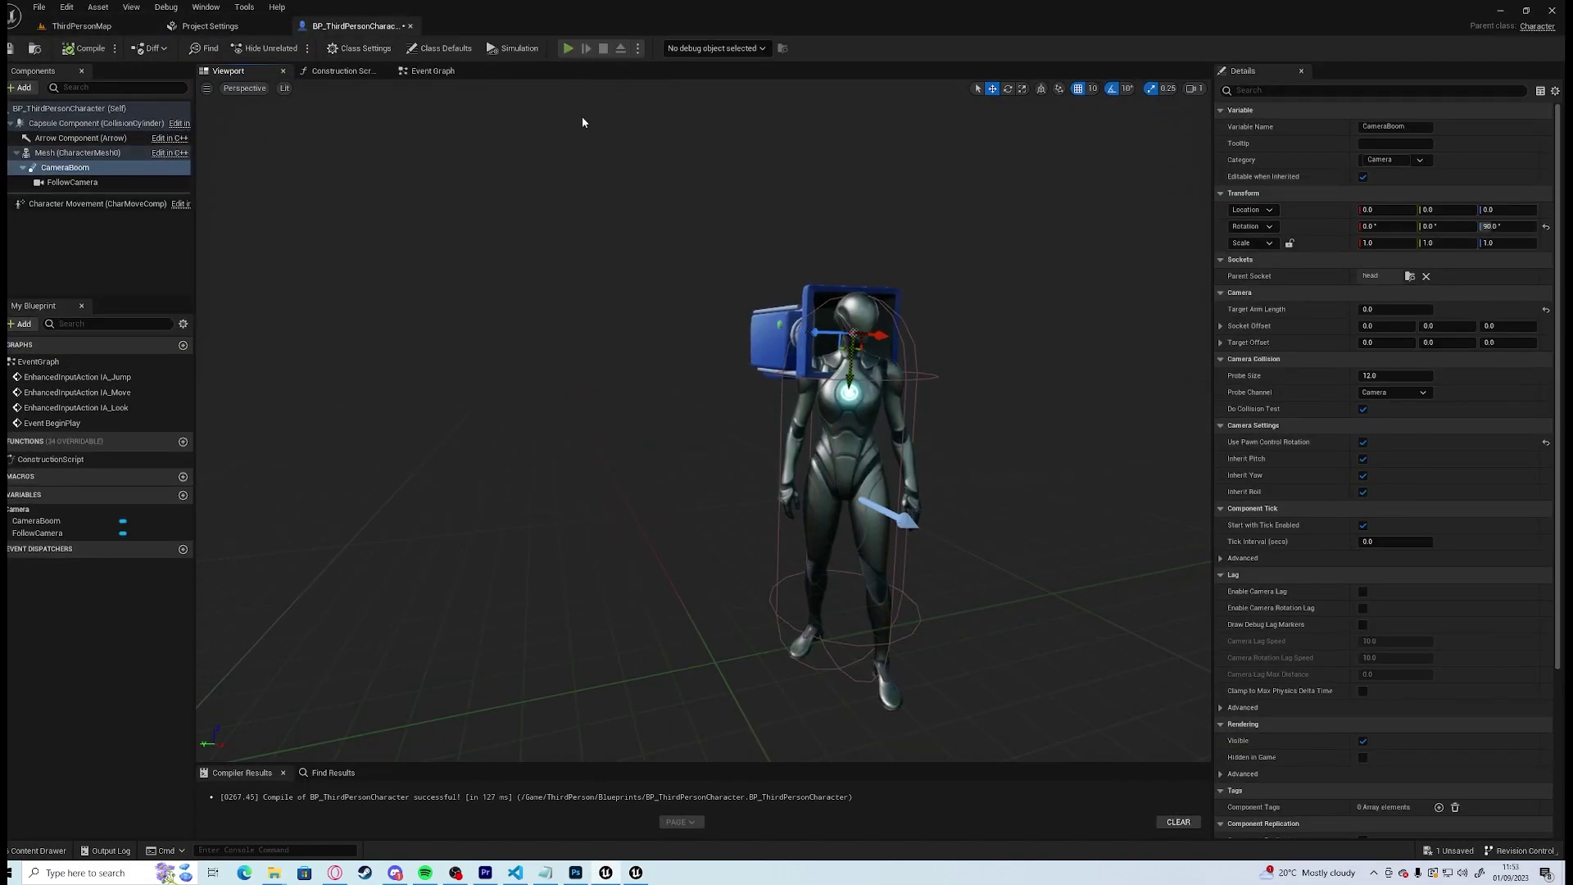
Play-test the level in a preview window, walking forward to check the head-mounted camera view
key("alt+p")
left_click(753, 407)
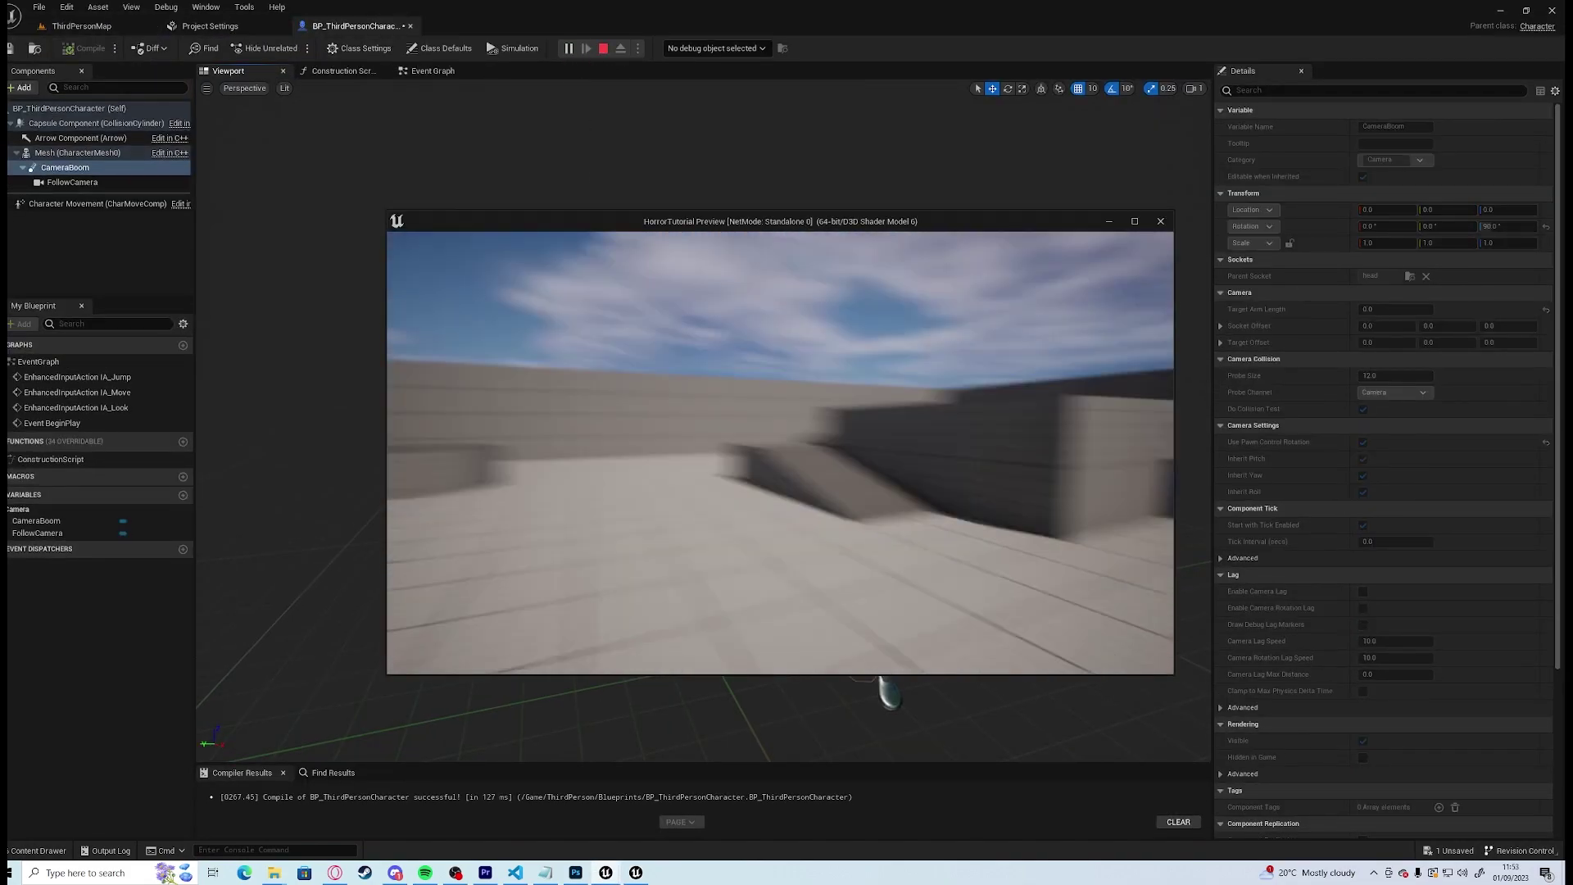
key("w")
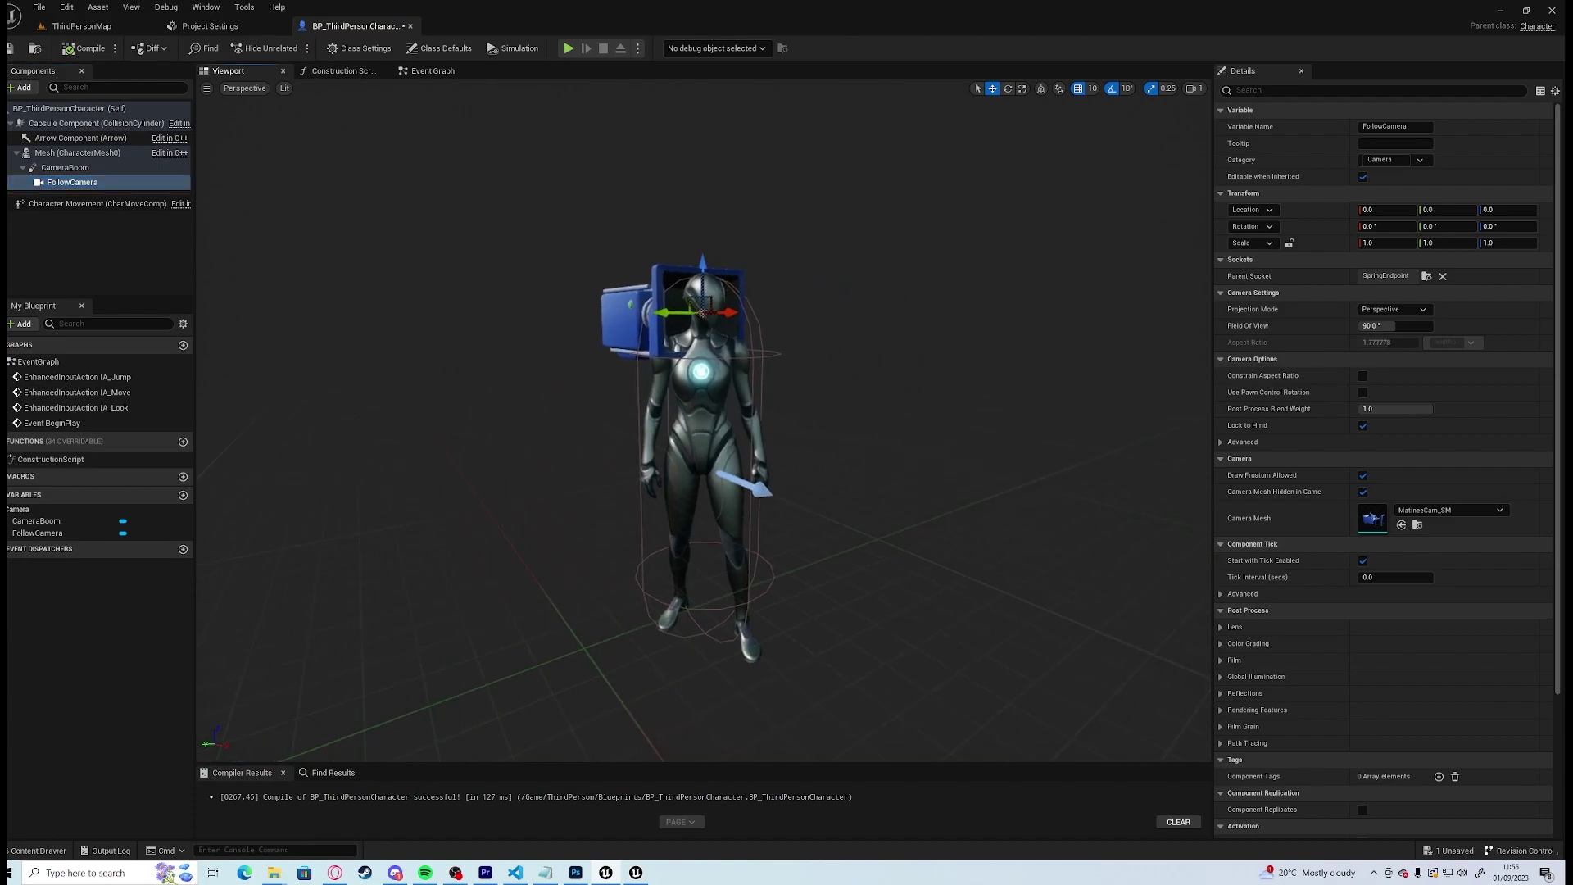
Select CameraBoom and examine from several angles how the camera sits on the character's head
right_click_drag(836, 368, 693, 368)
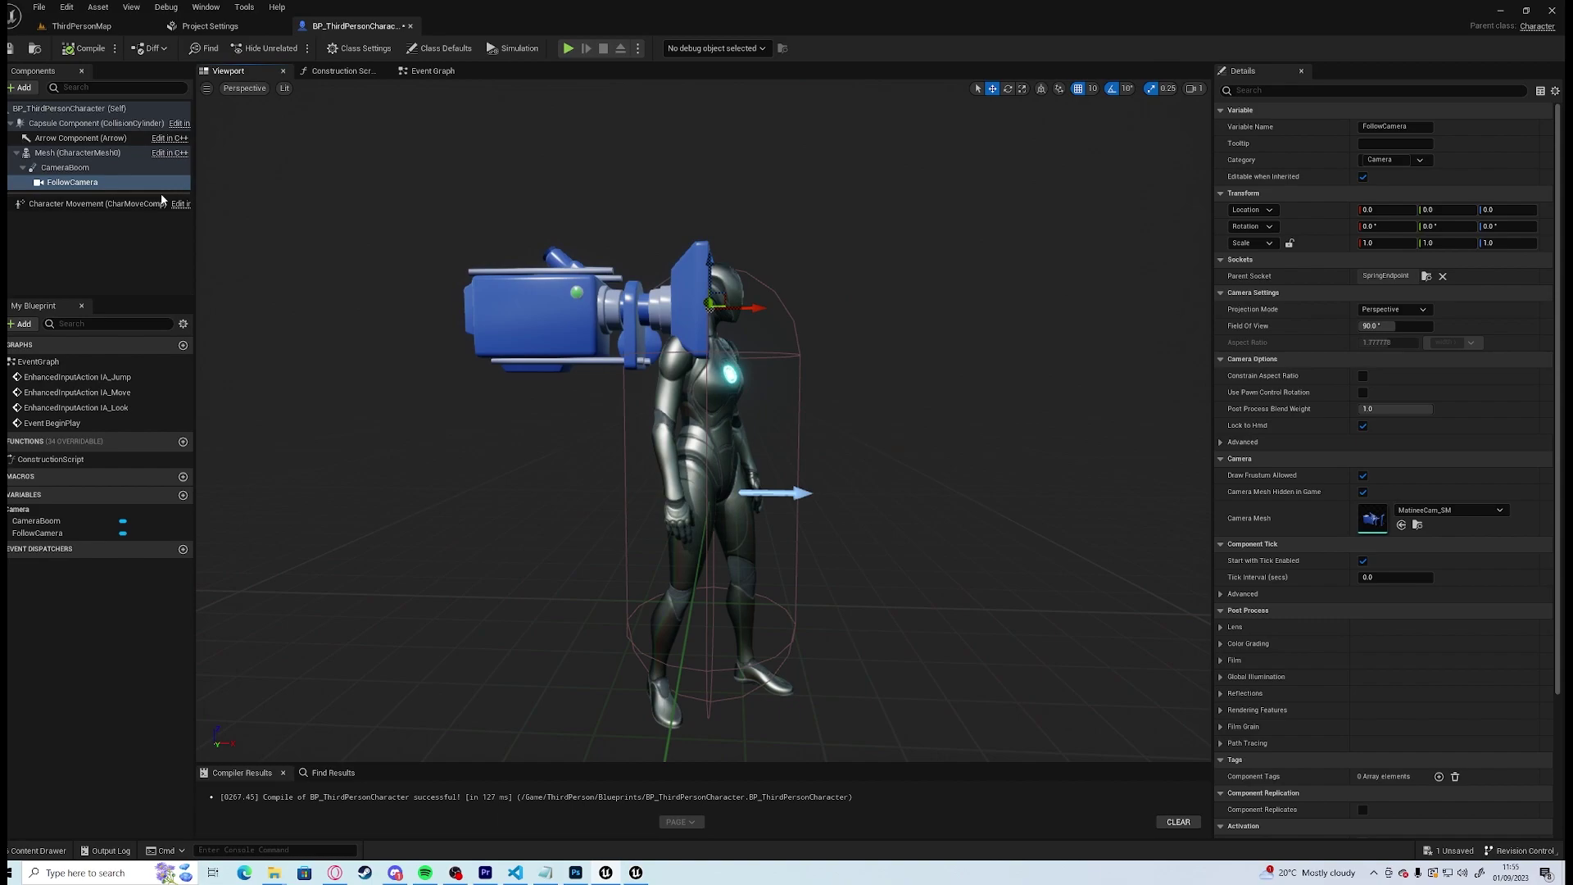
right_click_drag(888, 336, 852, 335)
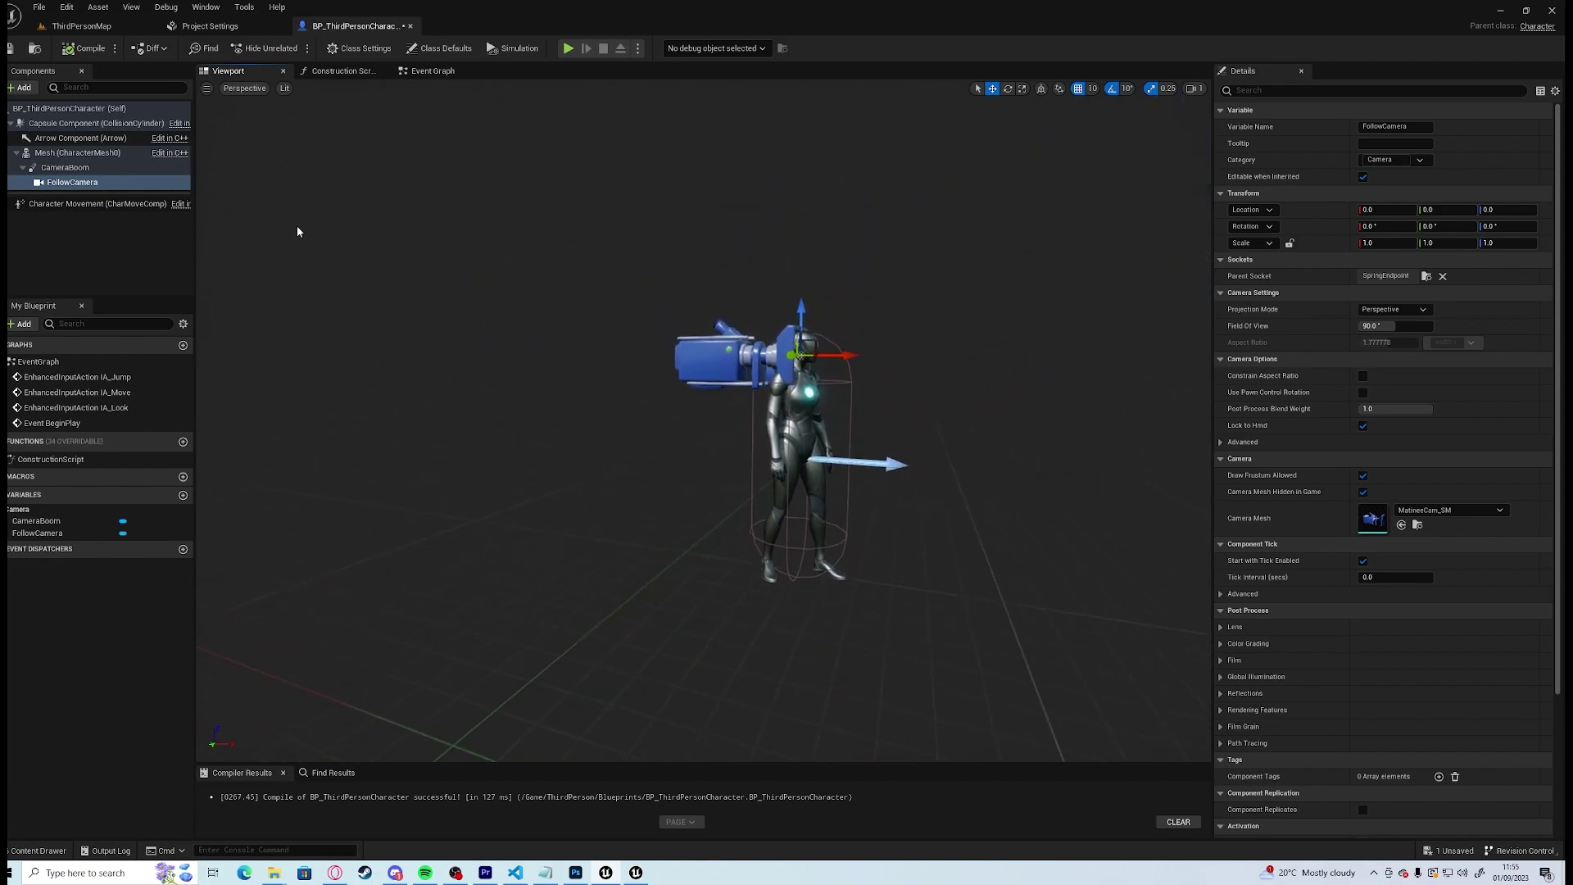
left_click(100, 168)
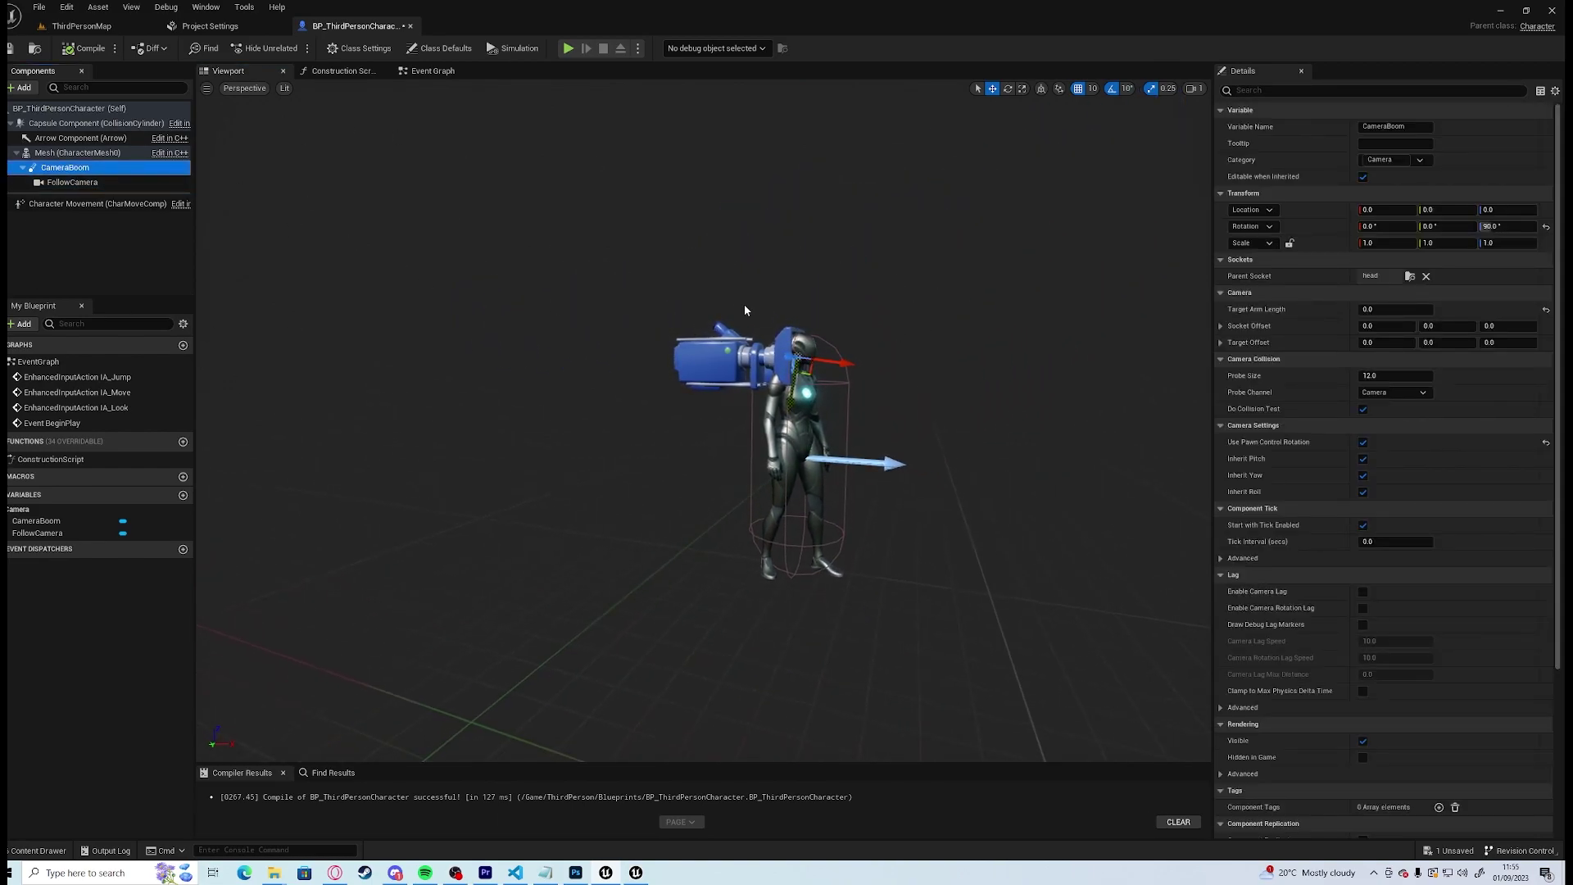
right_click_drag(832, 450, 909, 401)
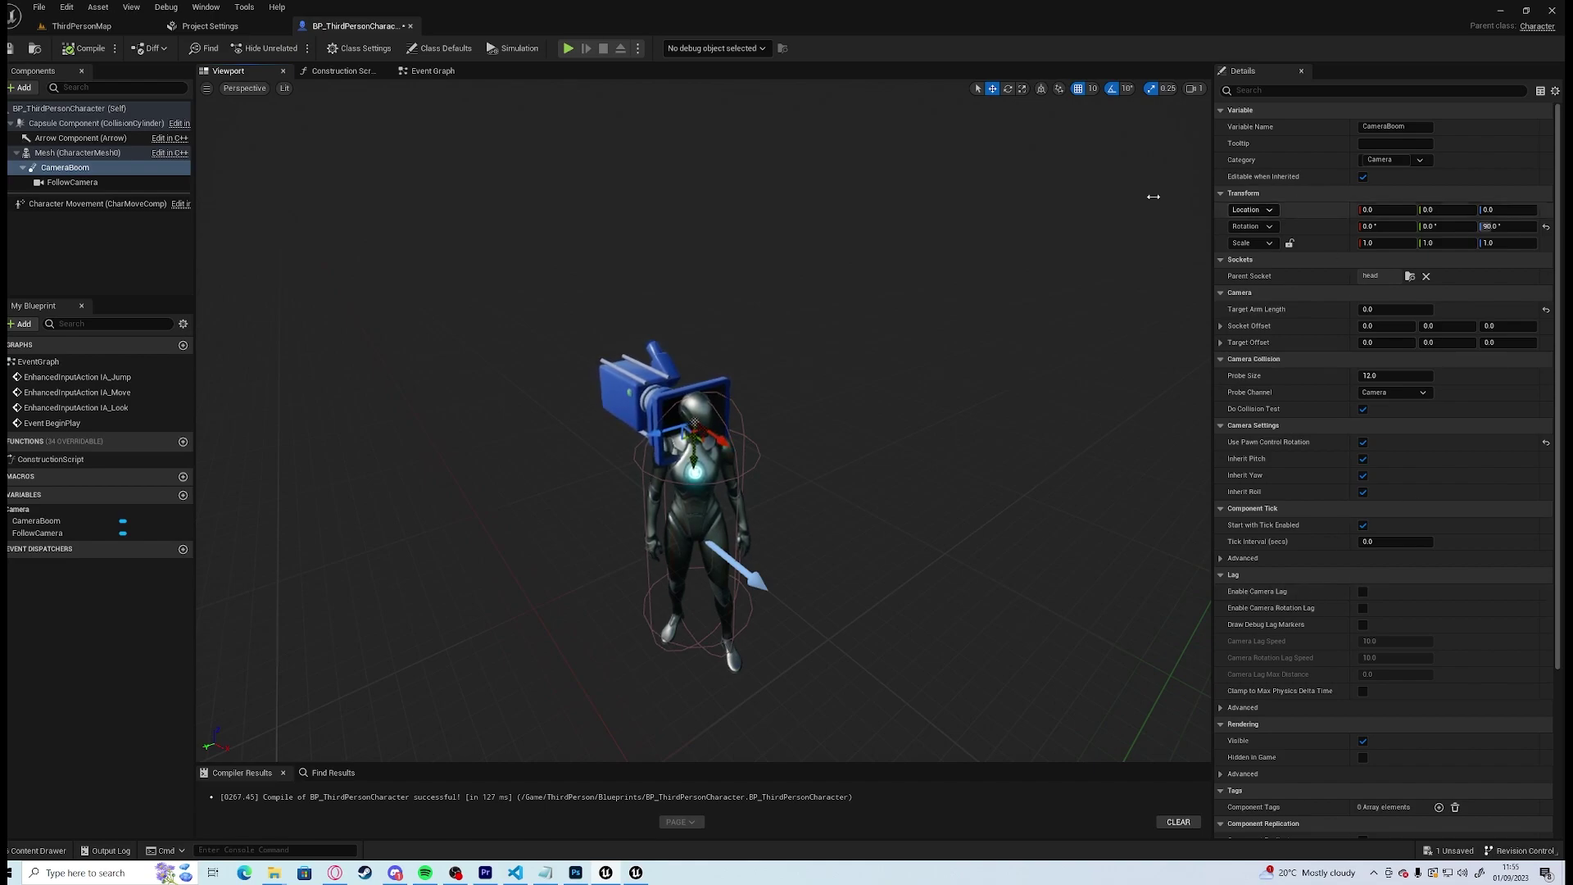
Enable Camera Rotation Lag on CameraBoom, play-testing the camera movement before and after the change
key("alt+p")
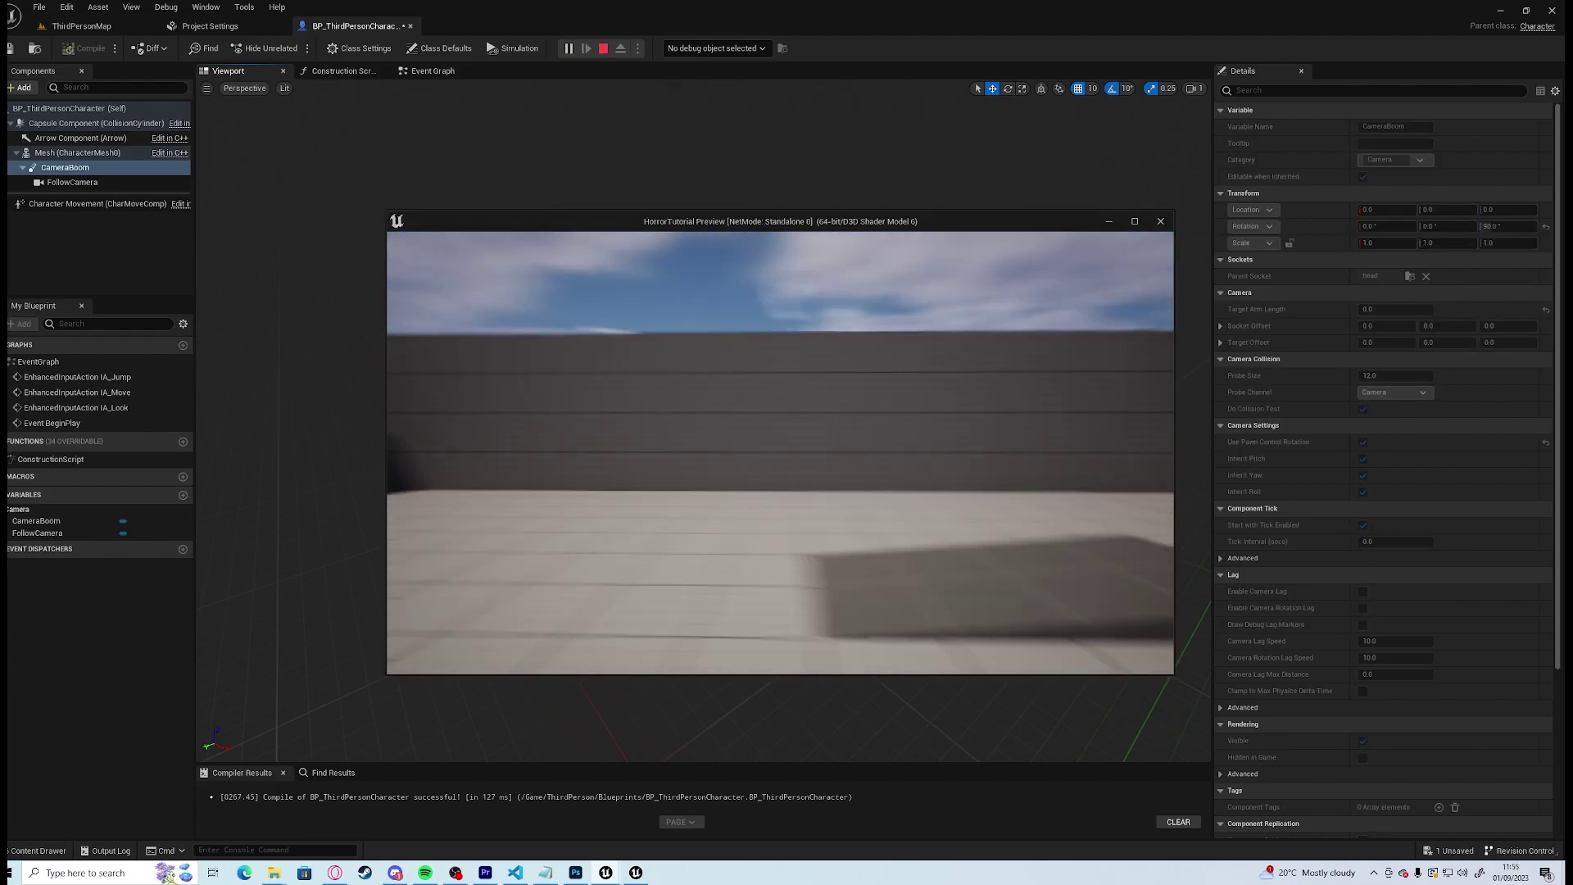
key("Escape")
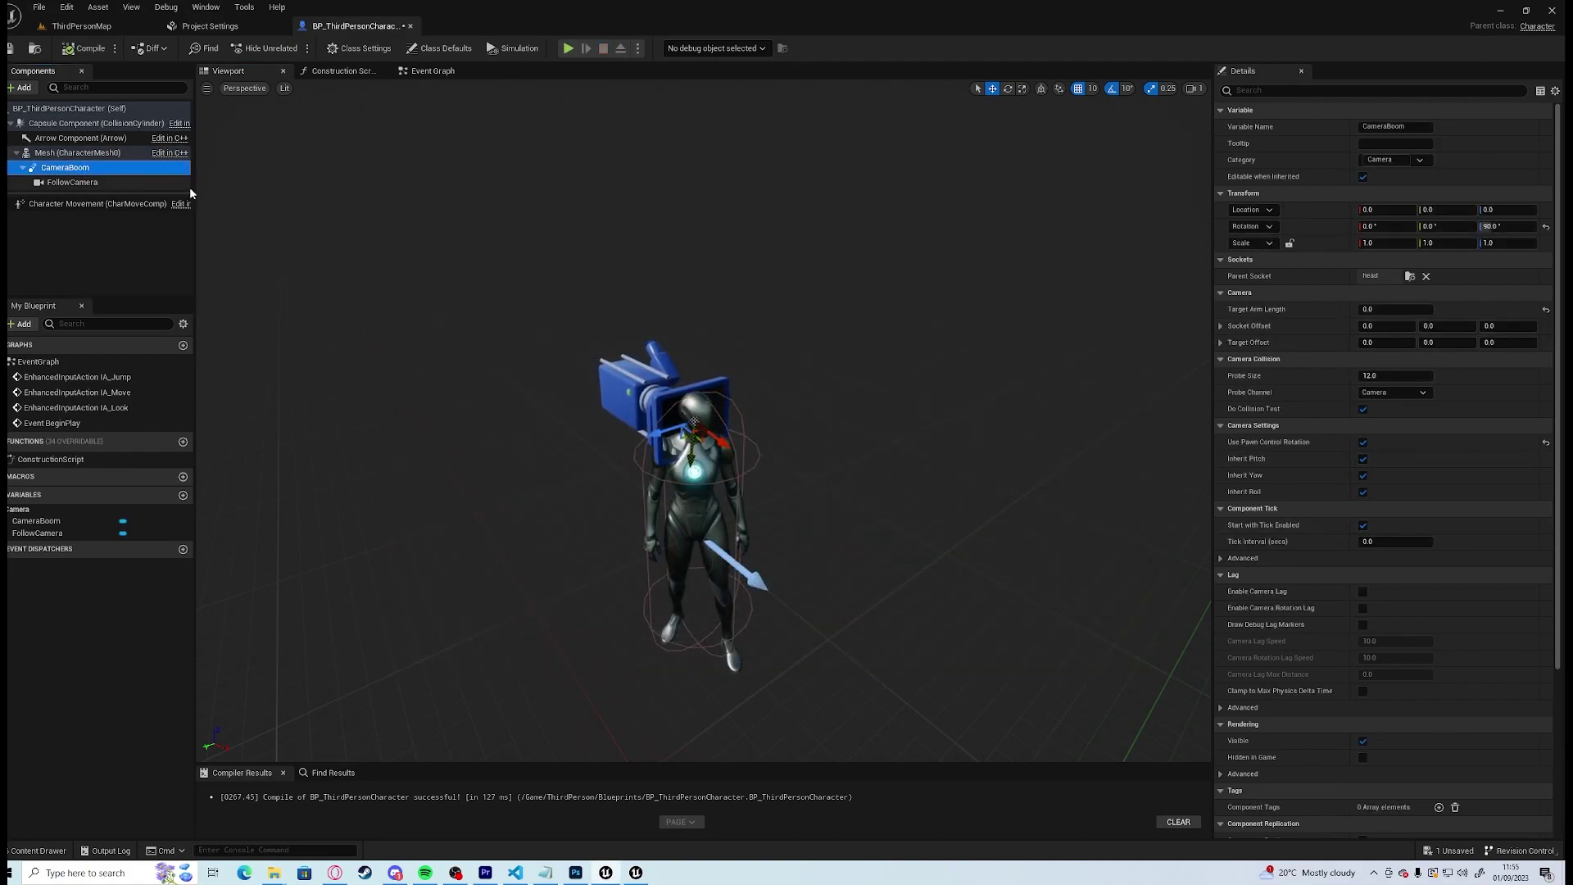
left_click(1362, 609)
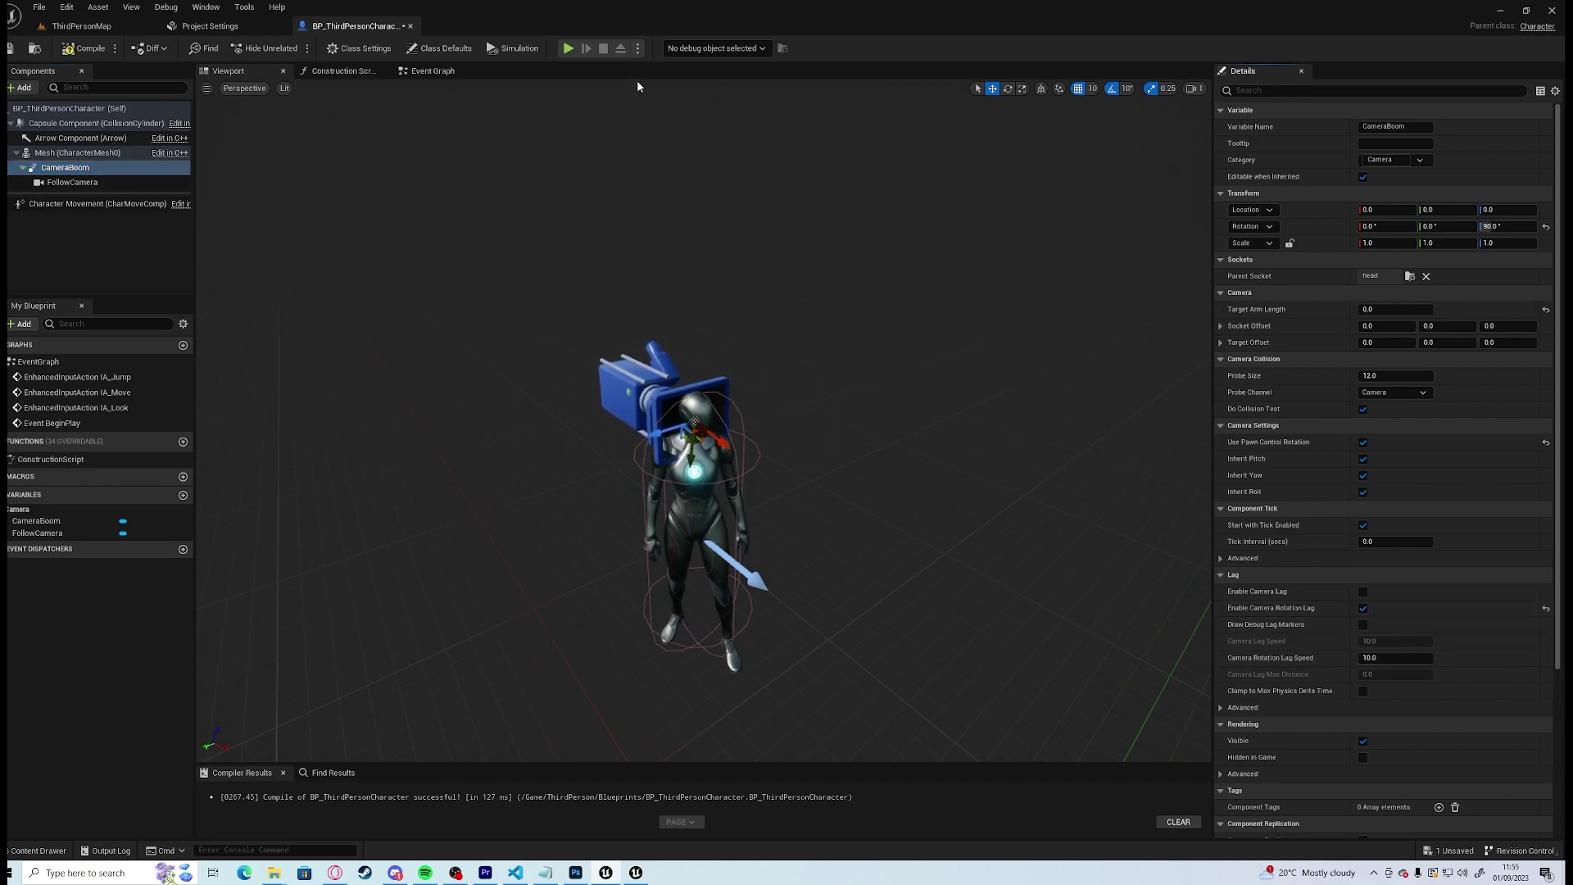
left_click(565, 48)
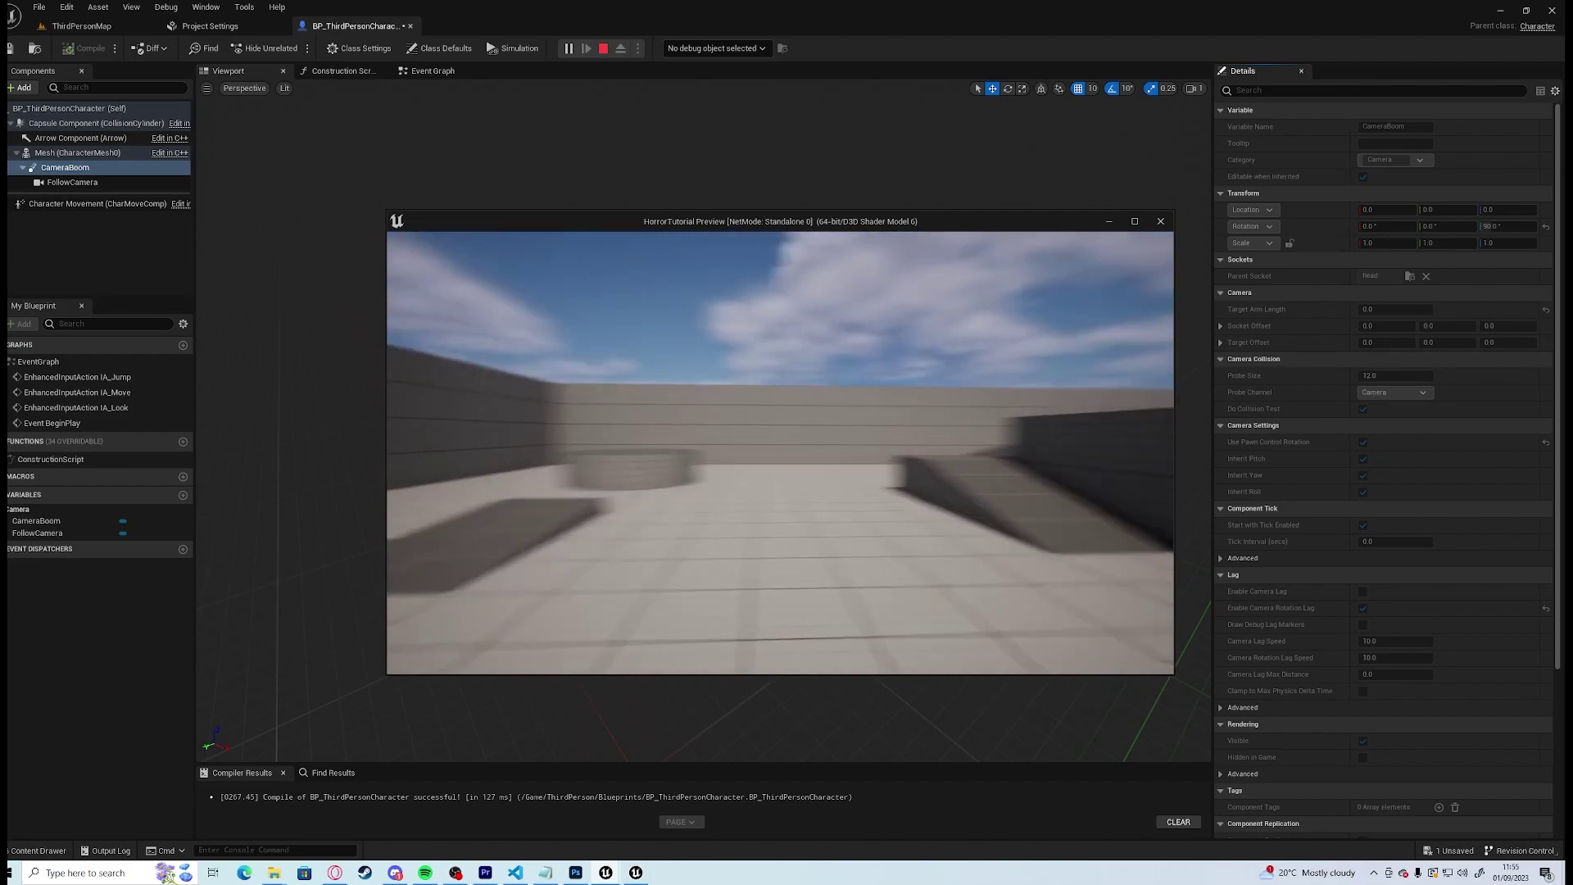
key("Escape")
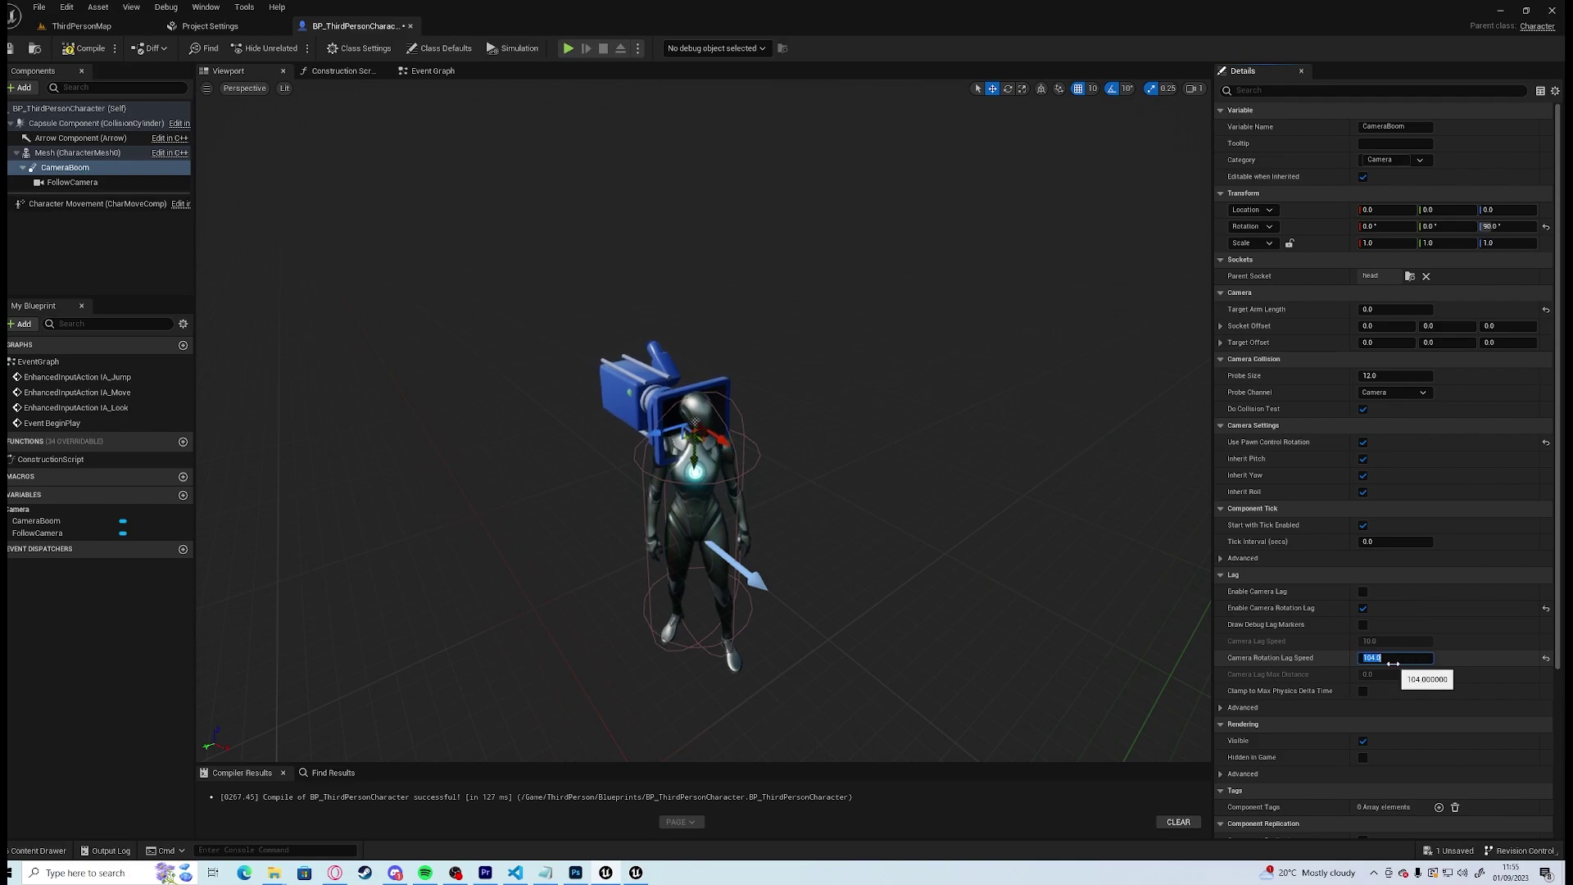
Set CameraBoom's Camera Rotation Lag Speed to 5 and play-test it by walking, jumping and looking around the level
key("alt+p")
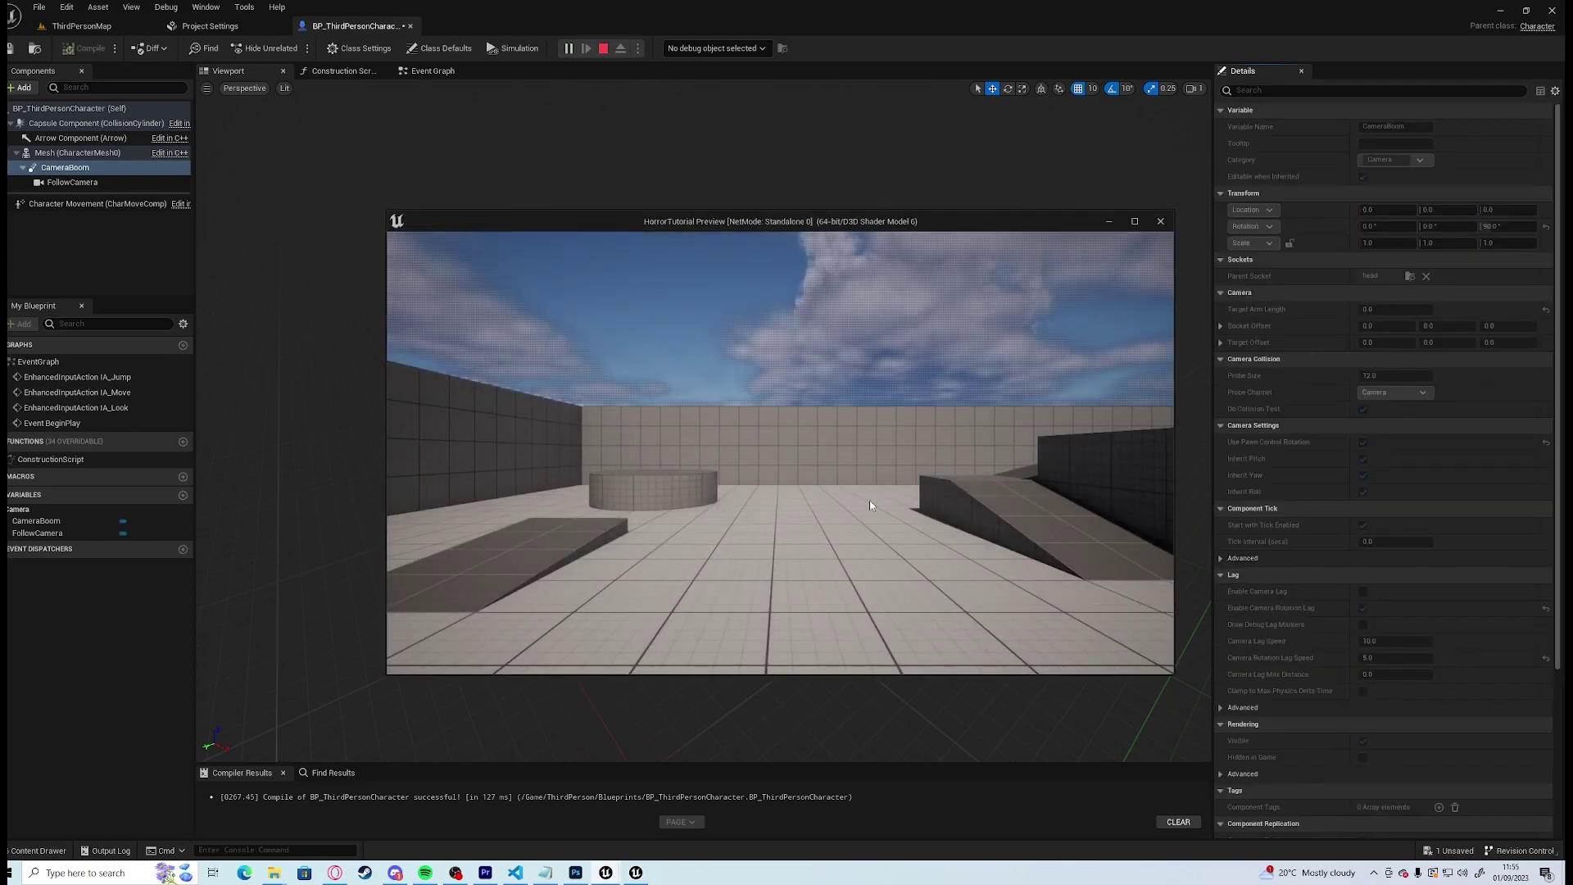
key("w")
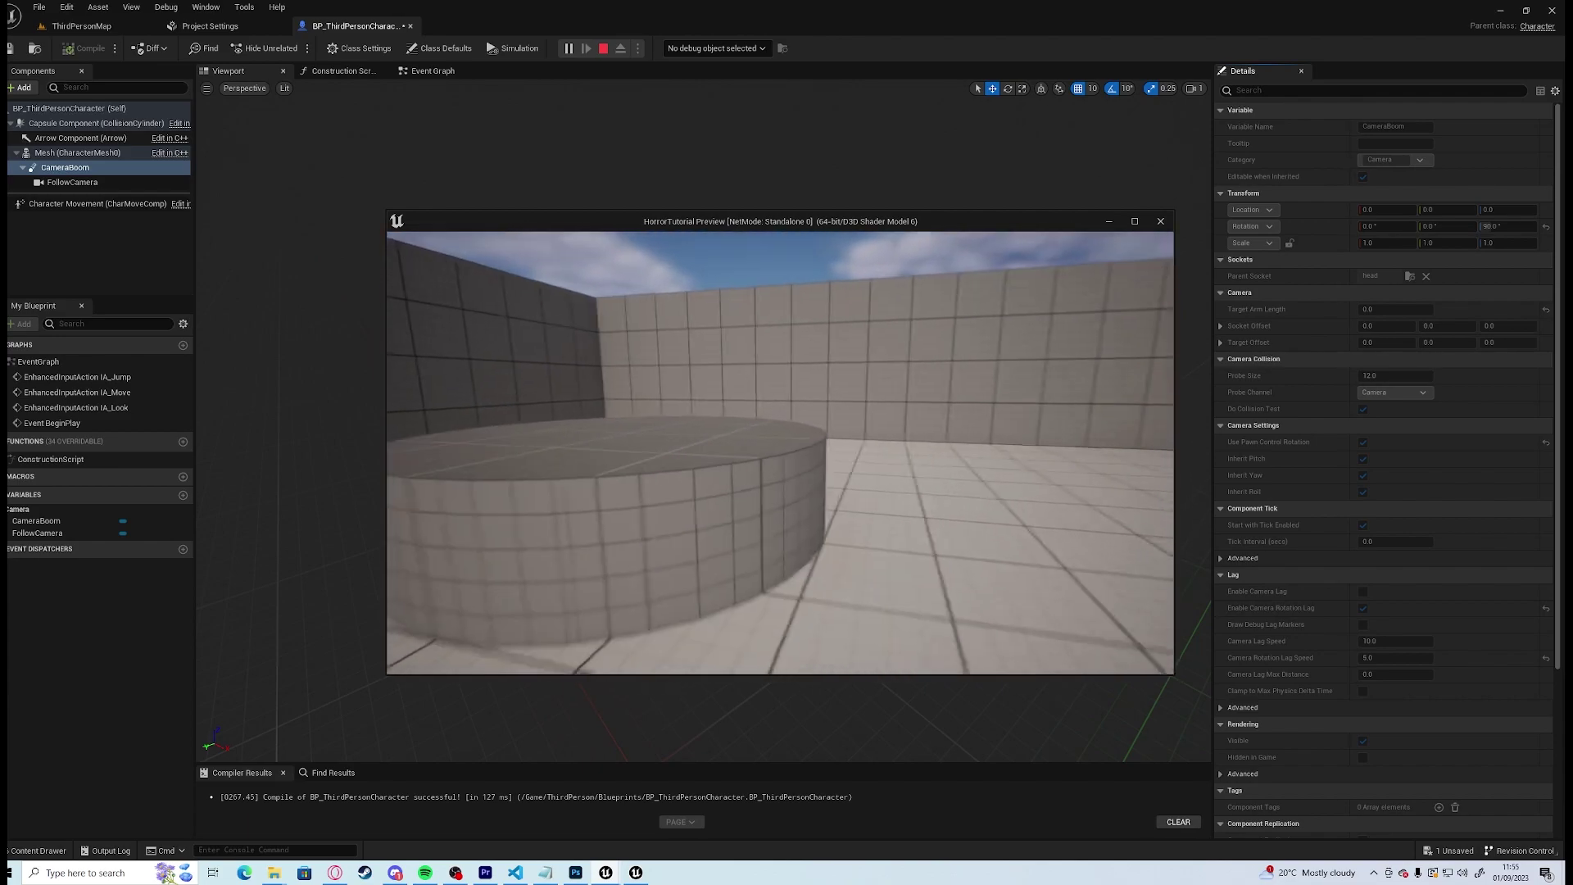
key("space")
key("w")
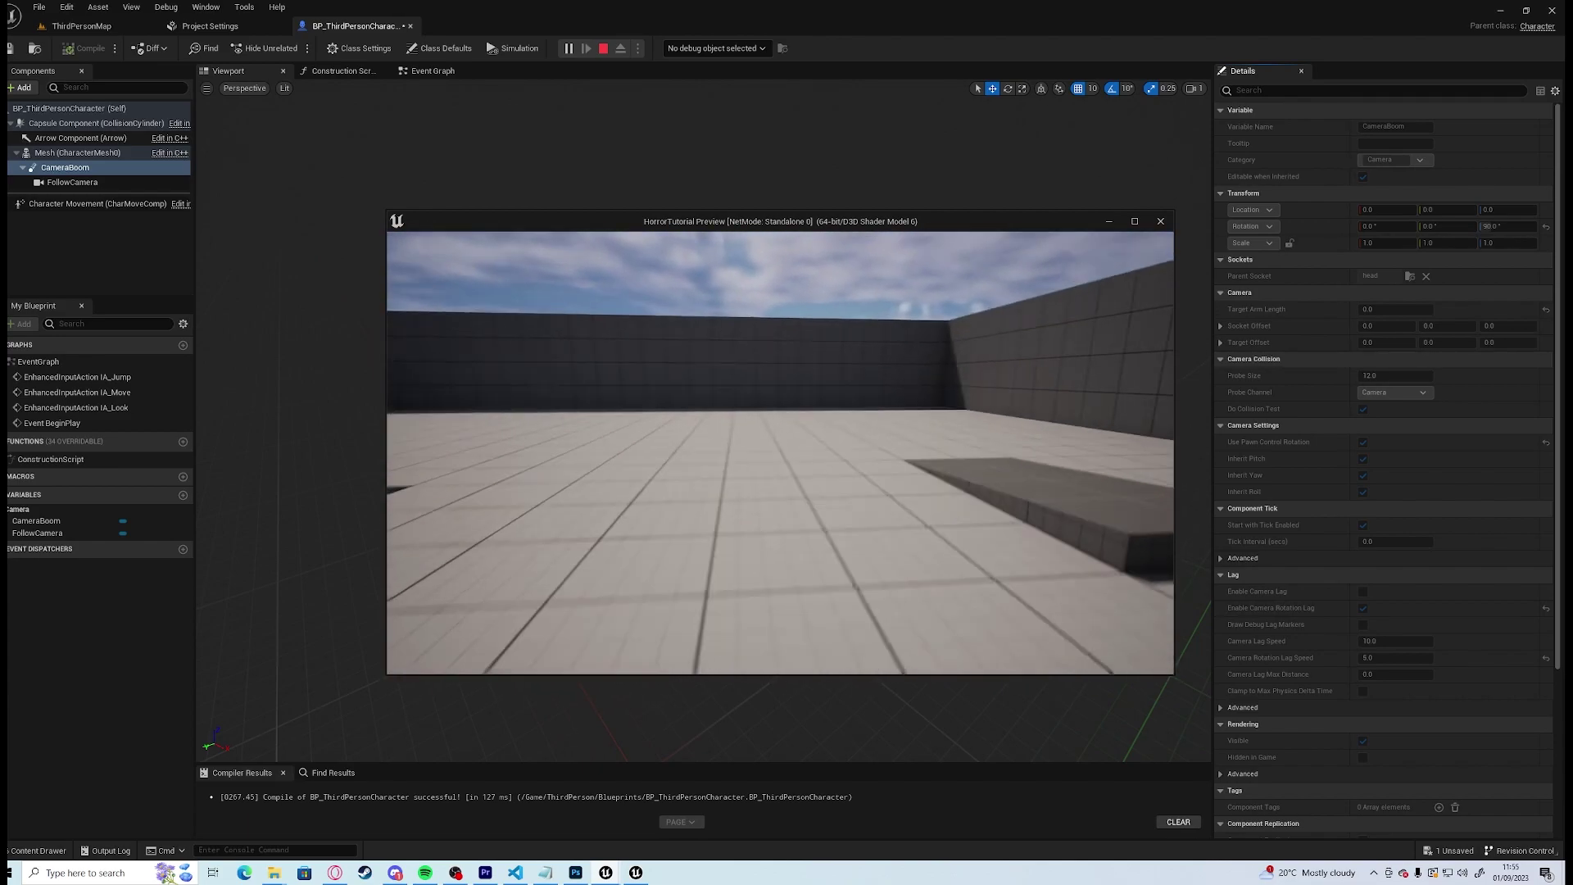
key("w")
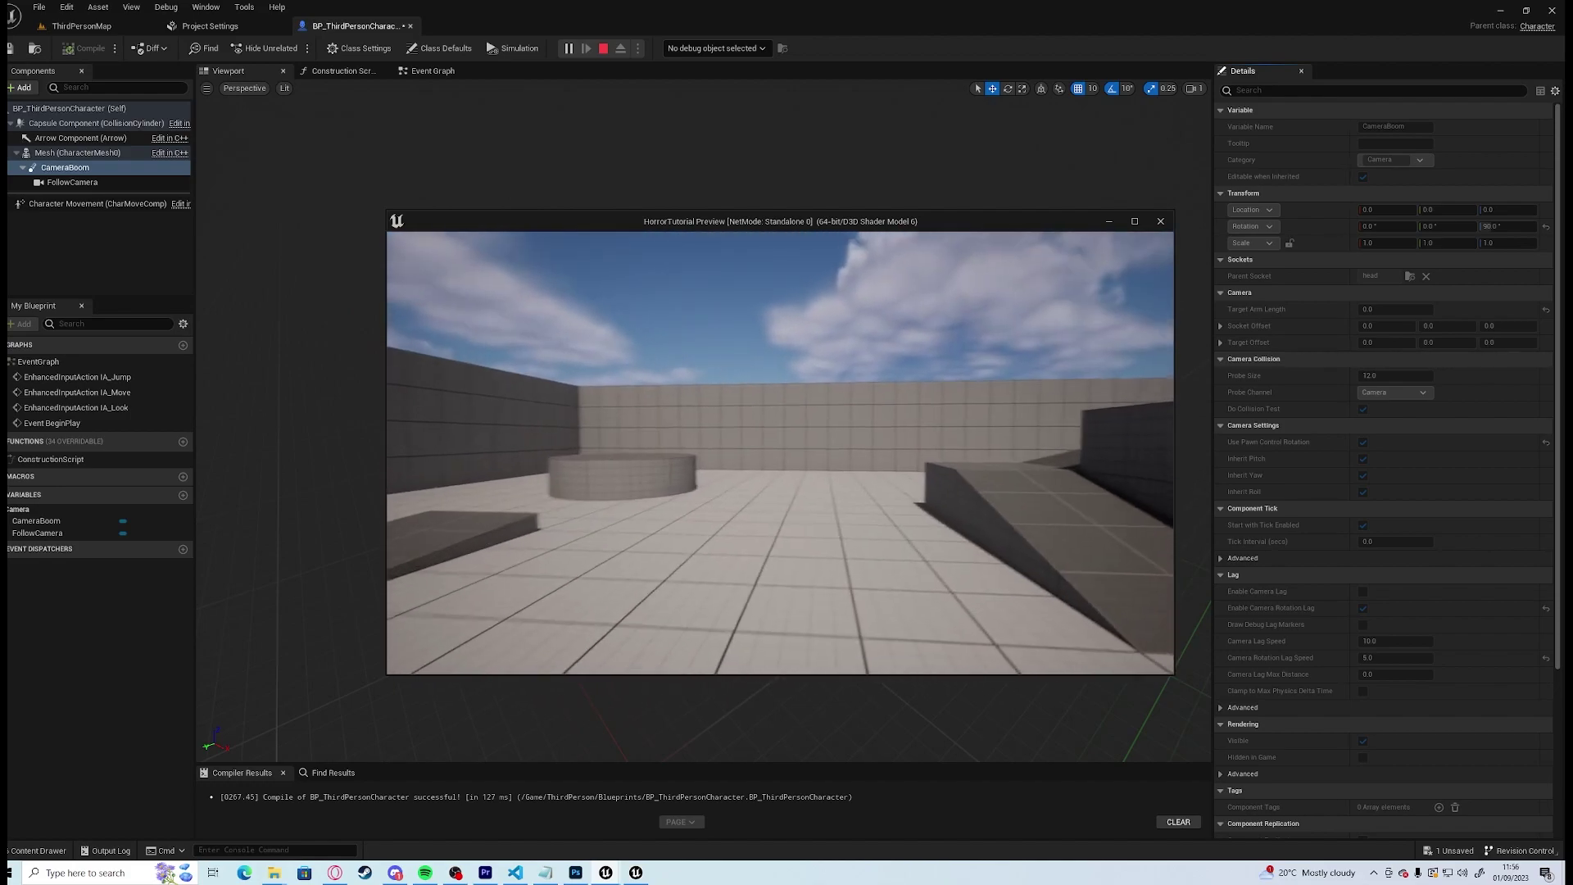
key("Escape")
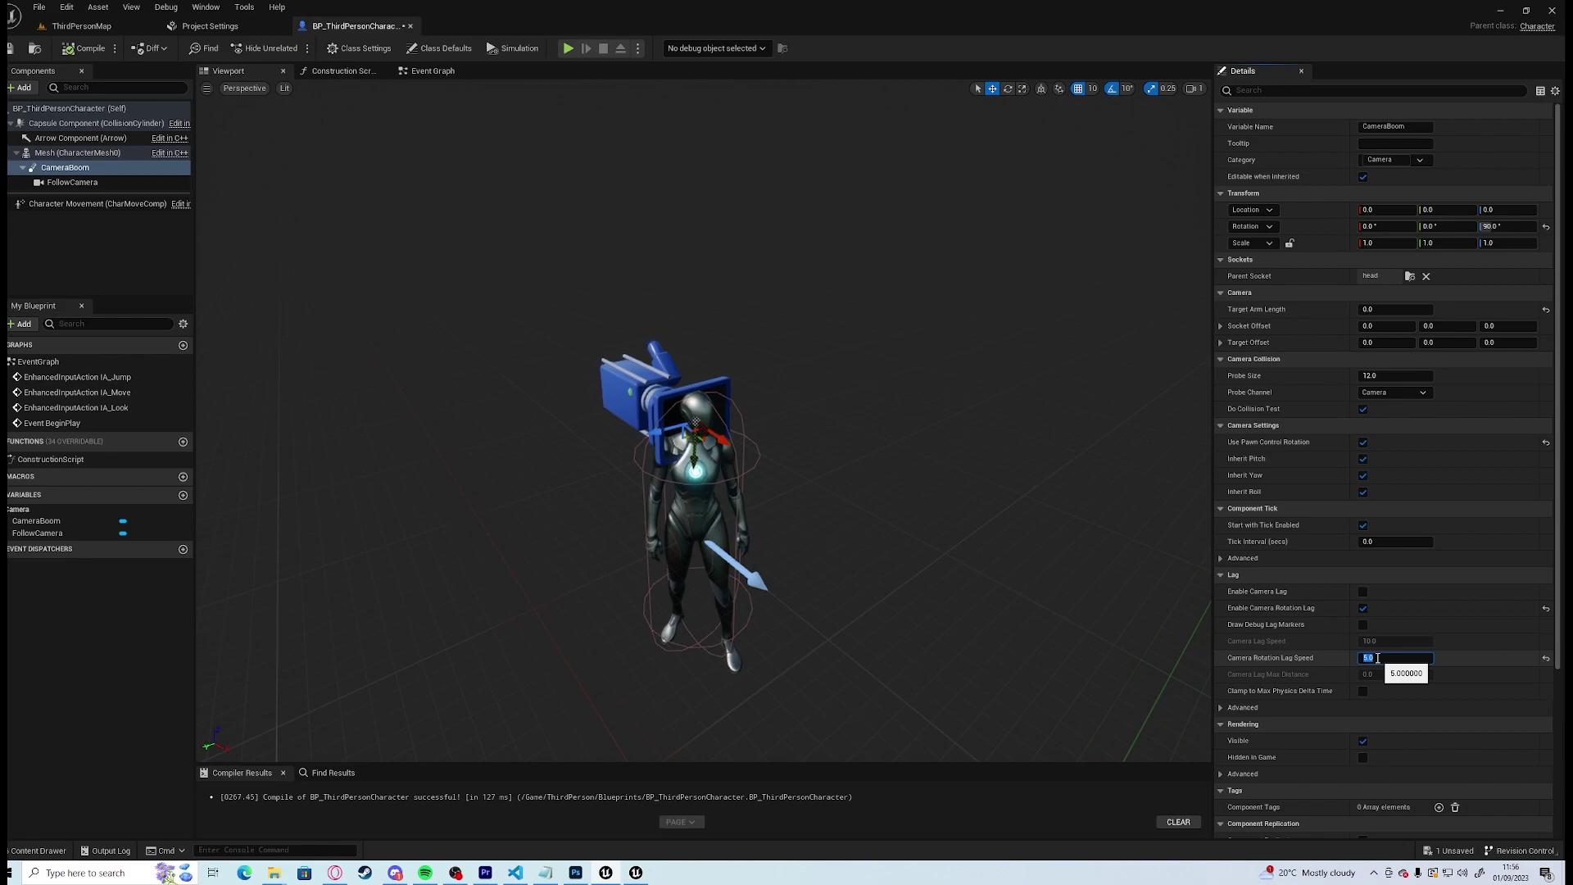
Set CameraBoom's Camera Rotation Lag Speed to 7 and play-test it by walking around the level and looking down at the body
key("alt+p")
left_click(1096, 604)
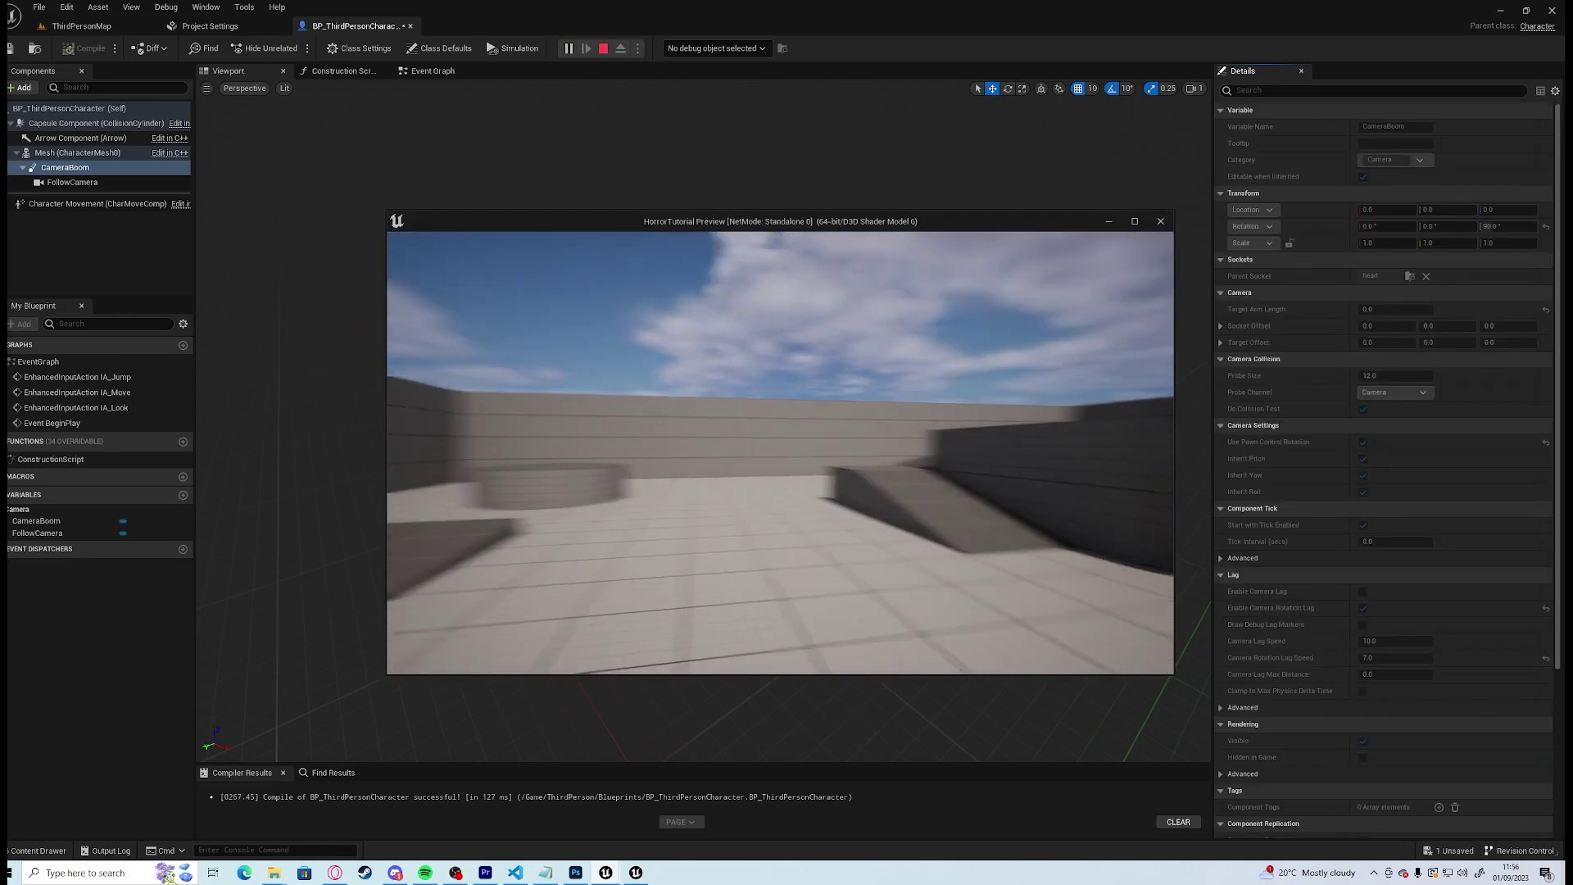
key("w")
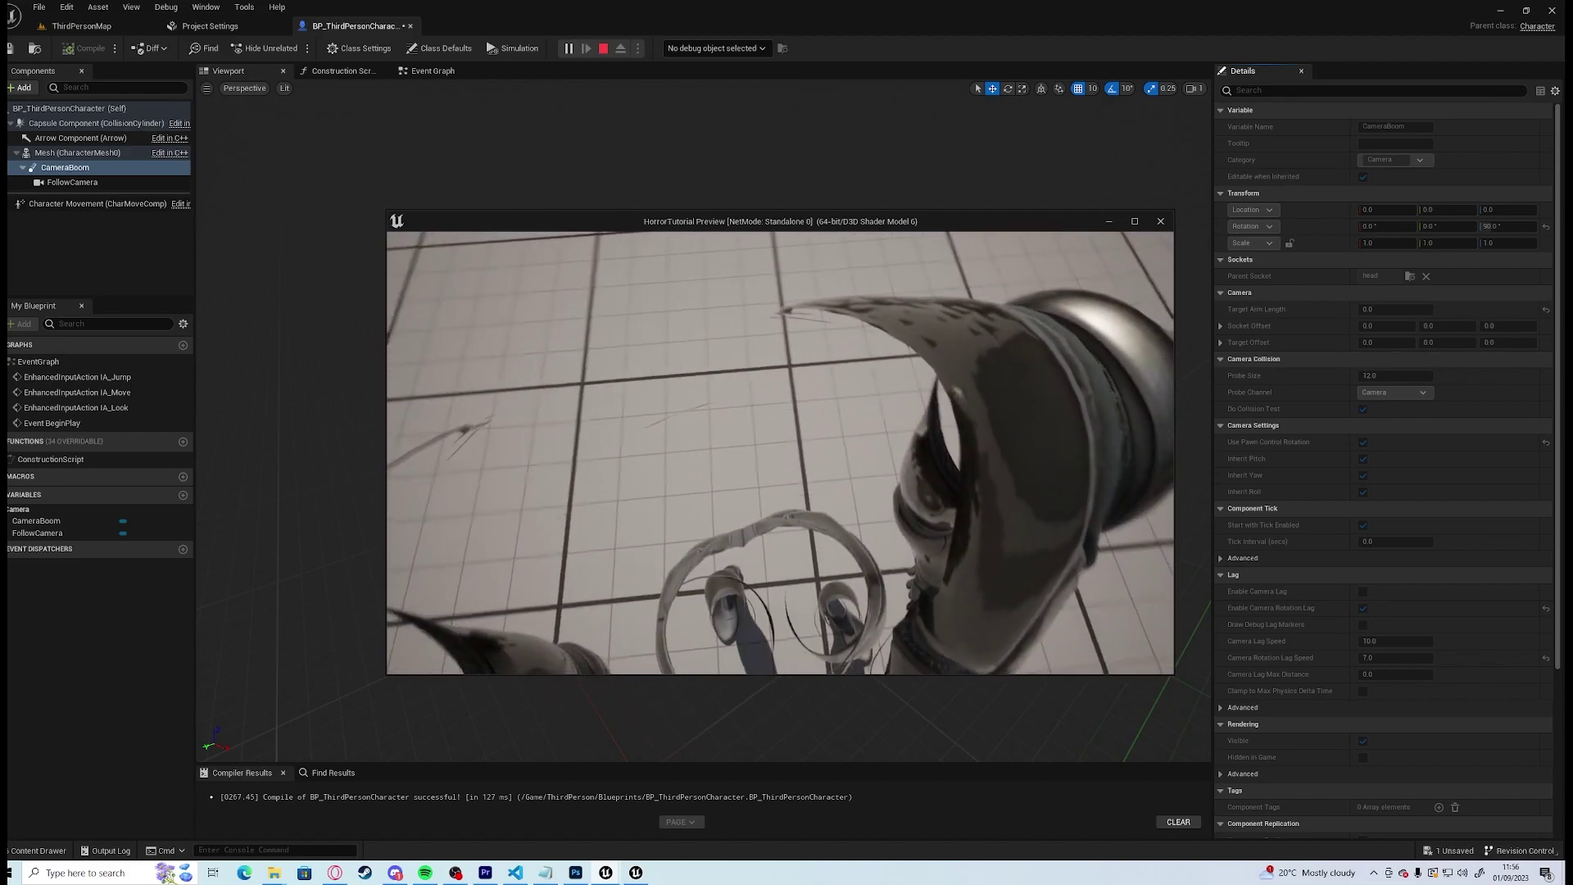
key("w")
key("w")
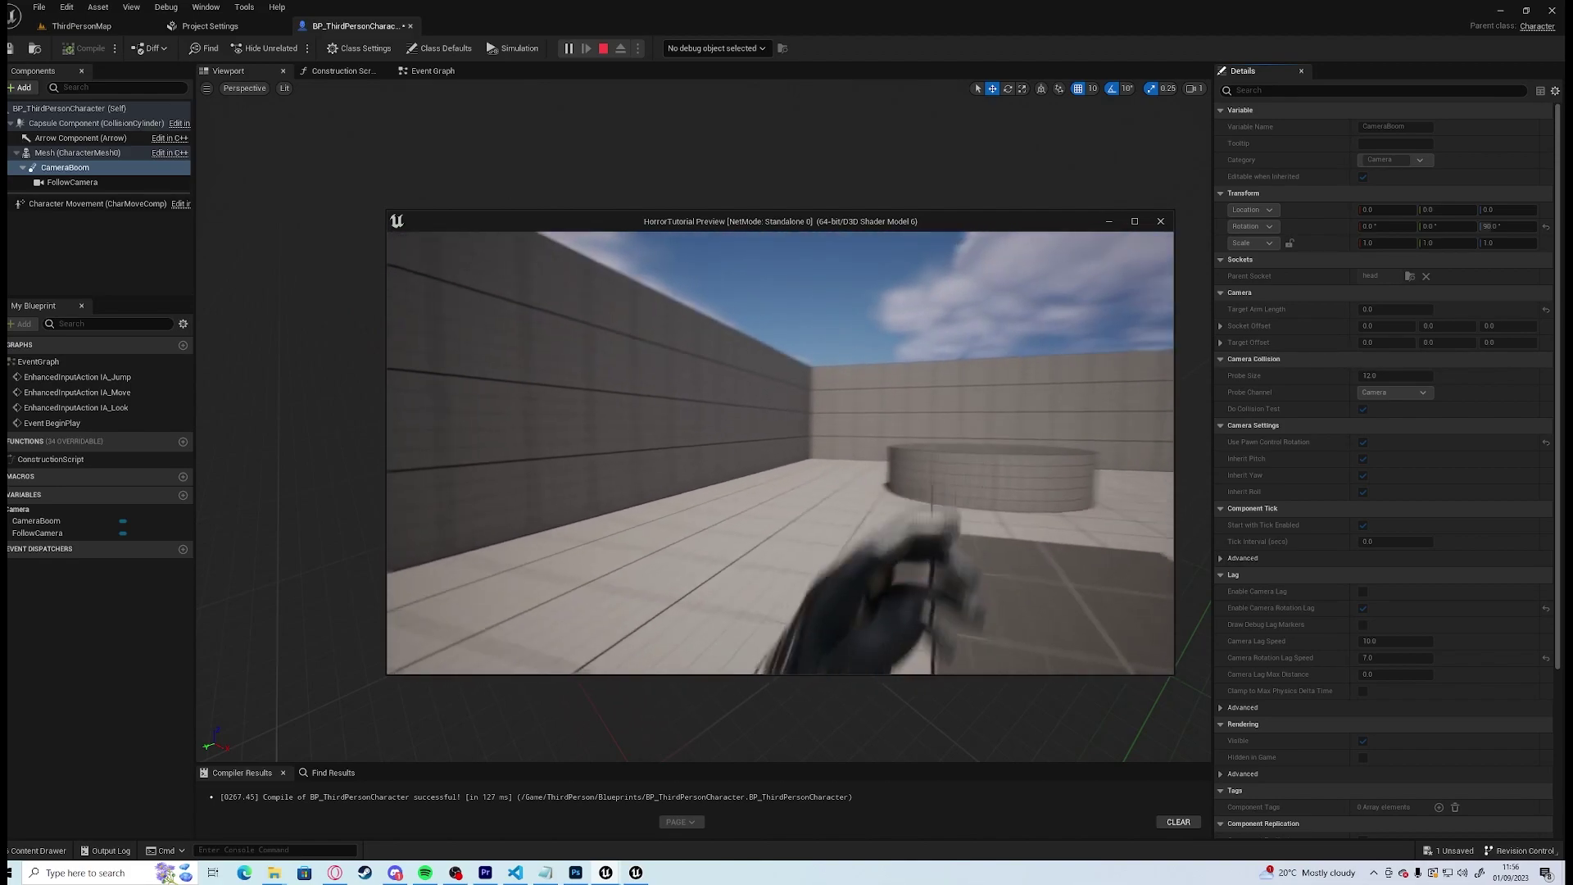
key("w")
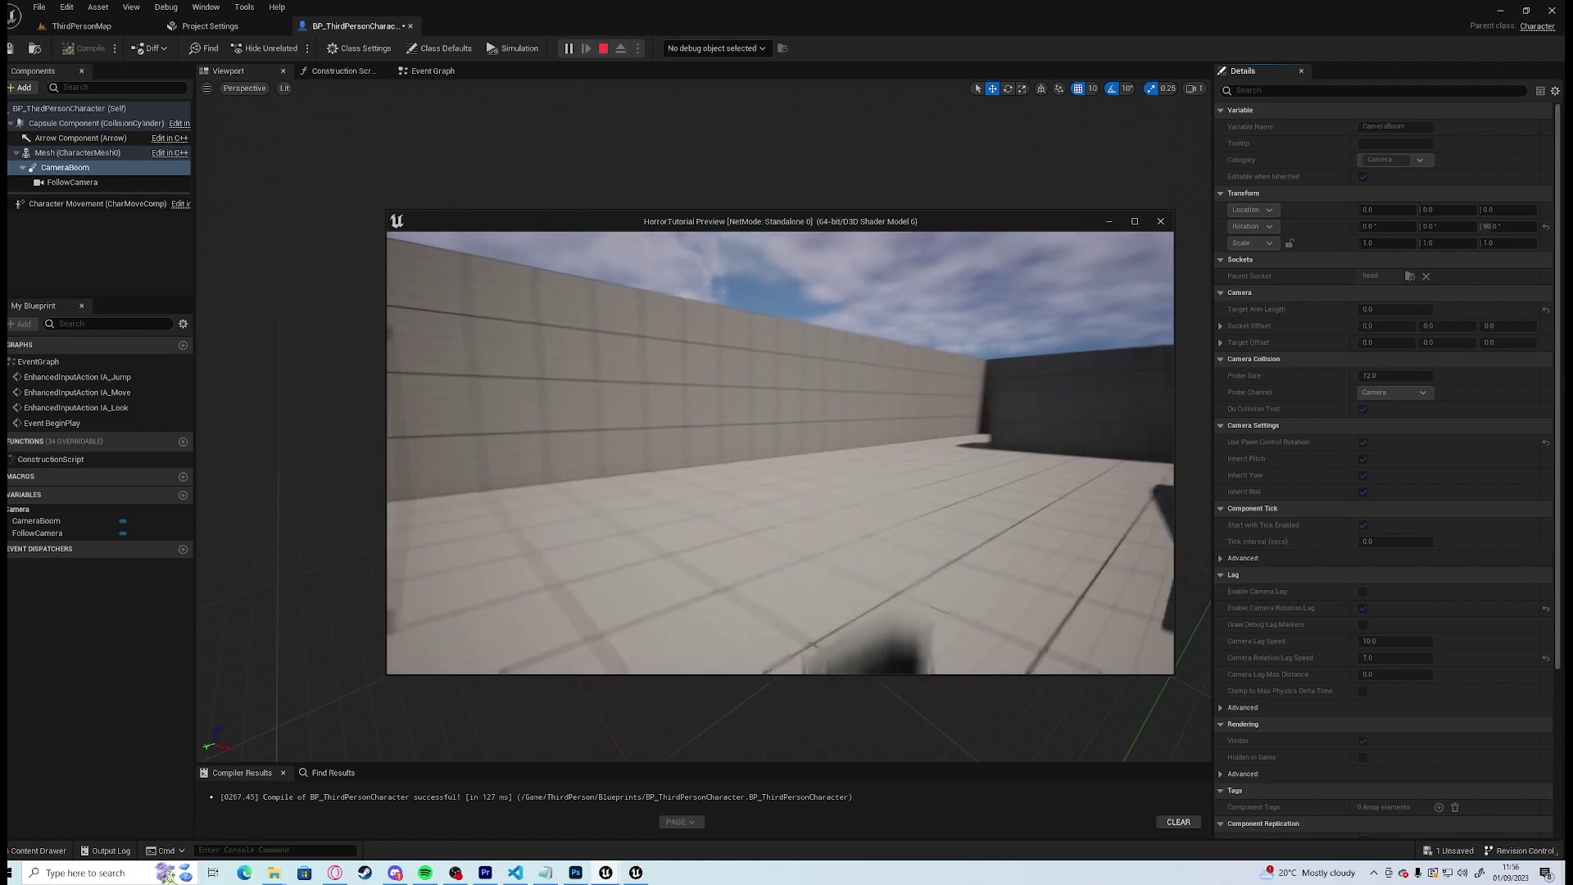
key("w")
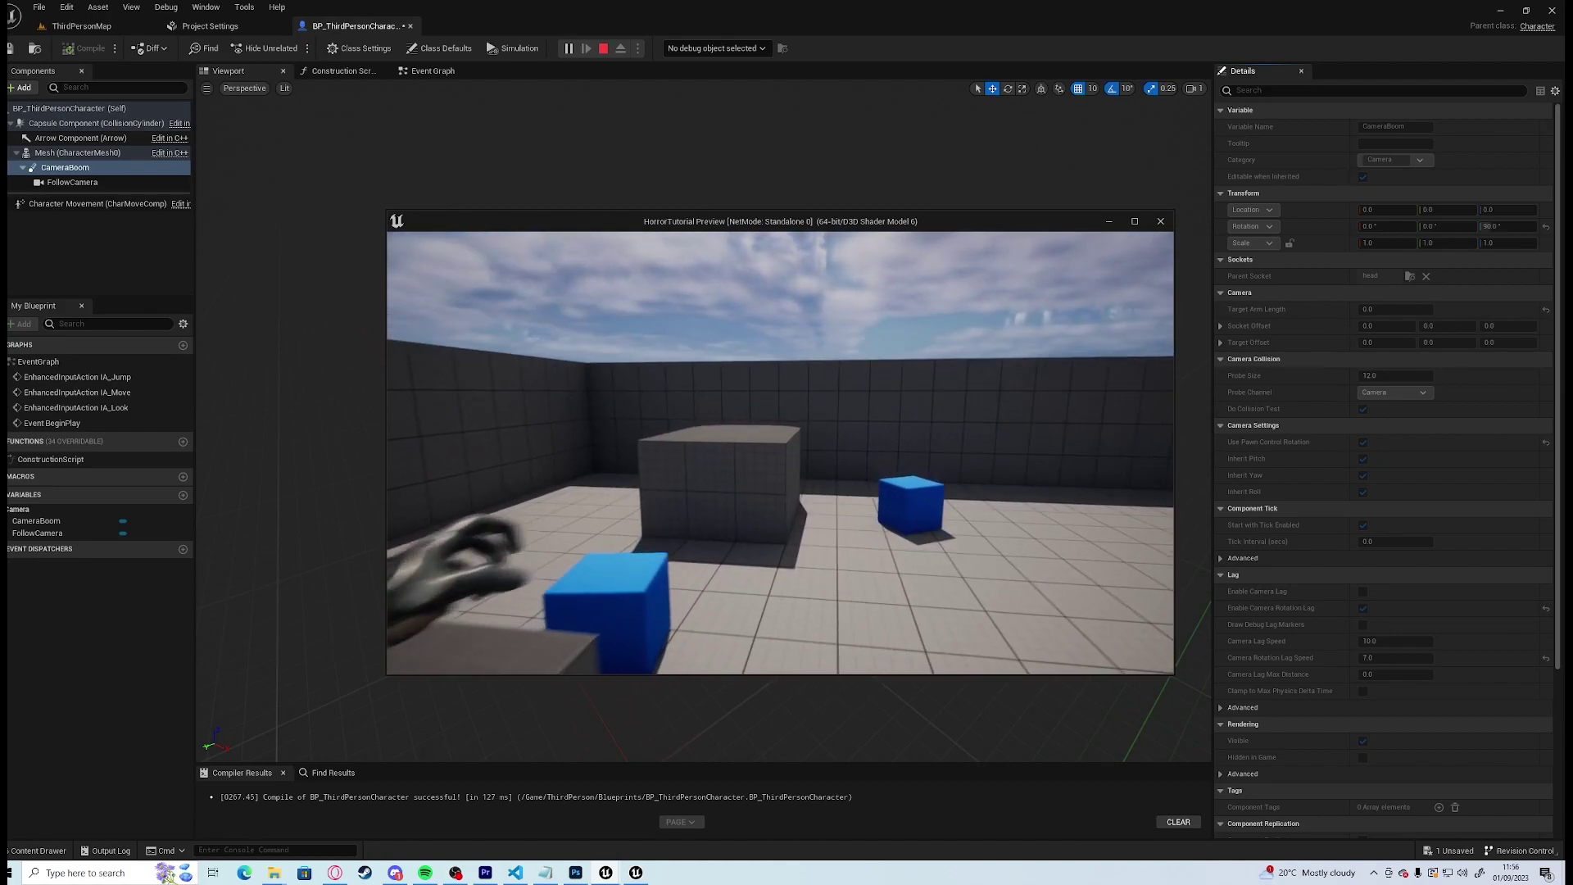
key("Escape")
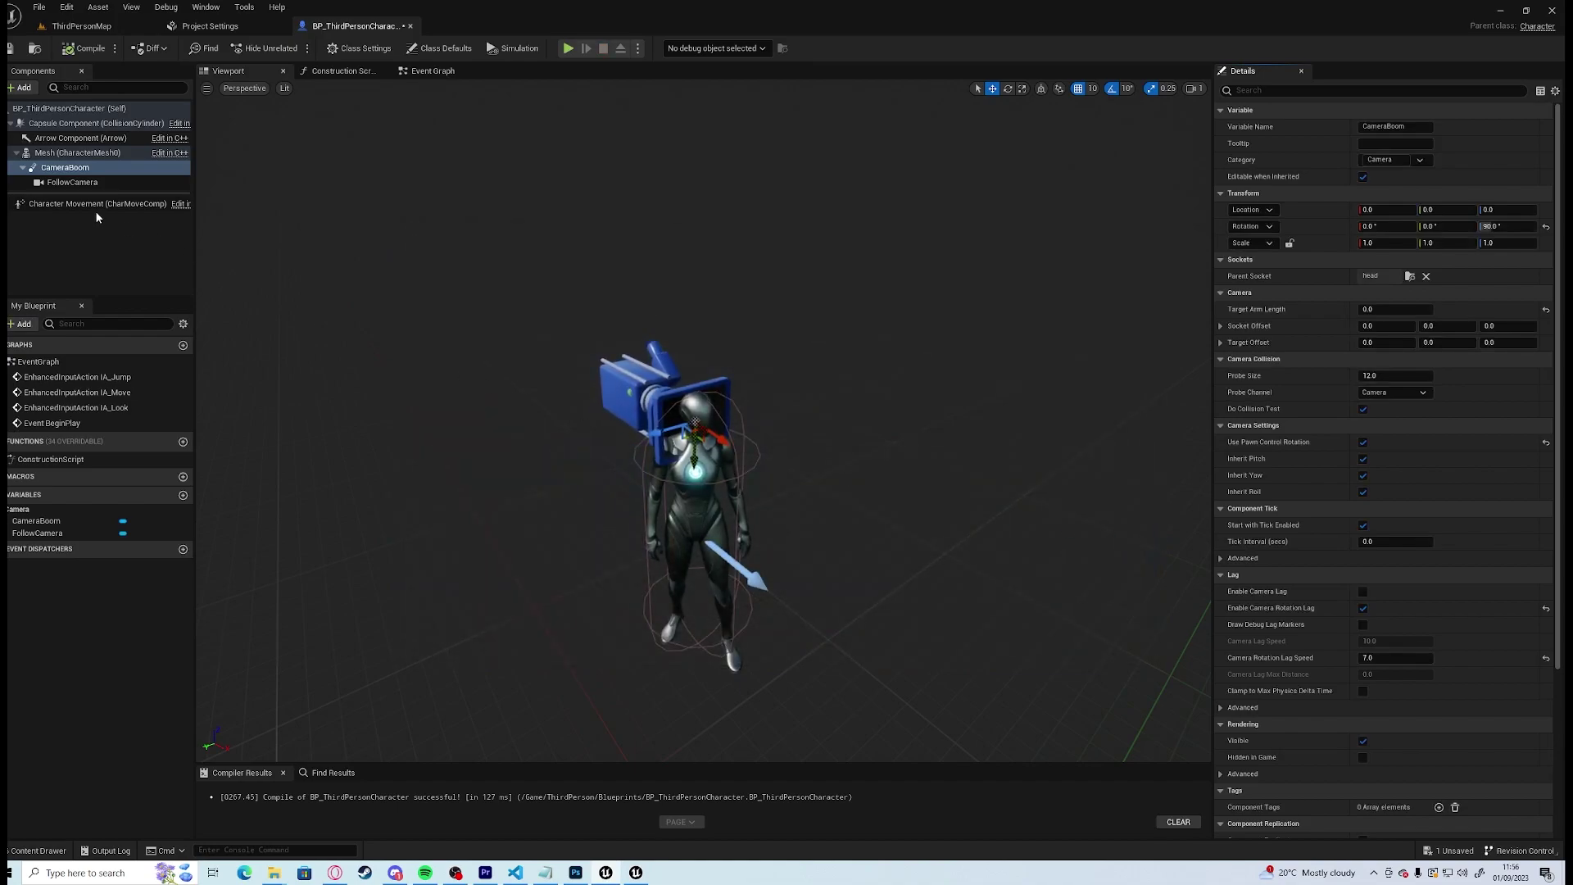
Set the Character Movement component's Max Walk Speed to 250 cm/s
left_click(95, 205)
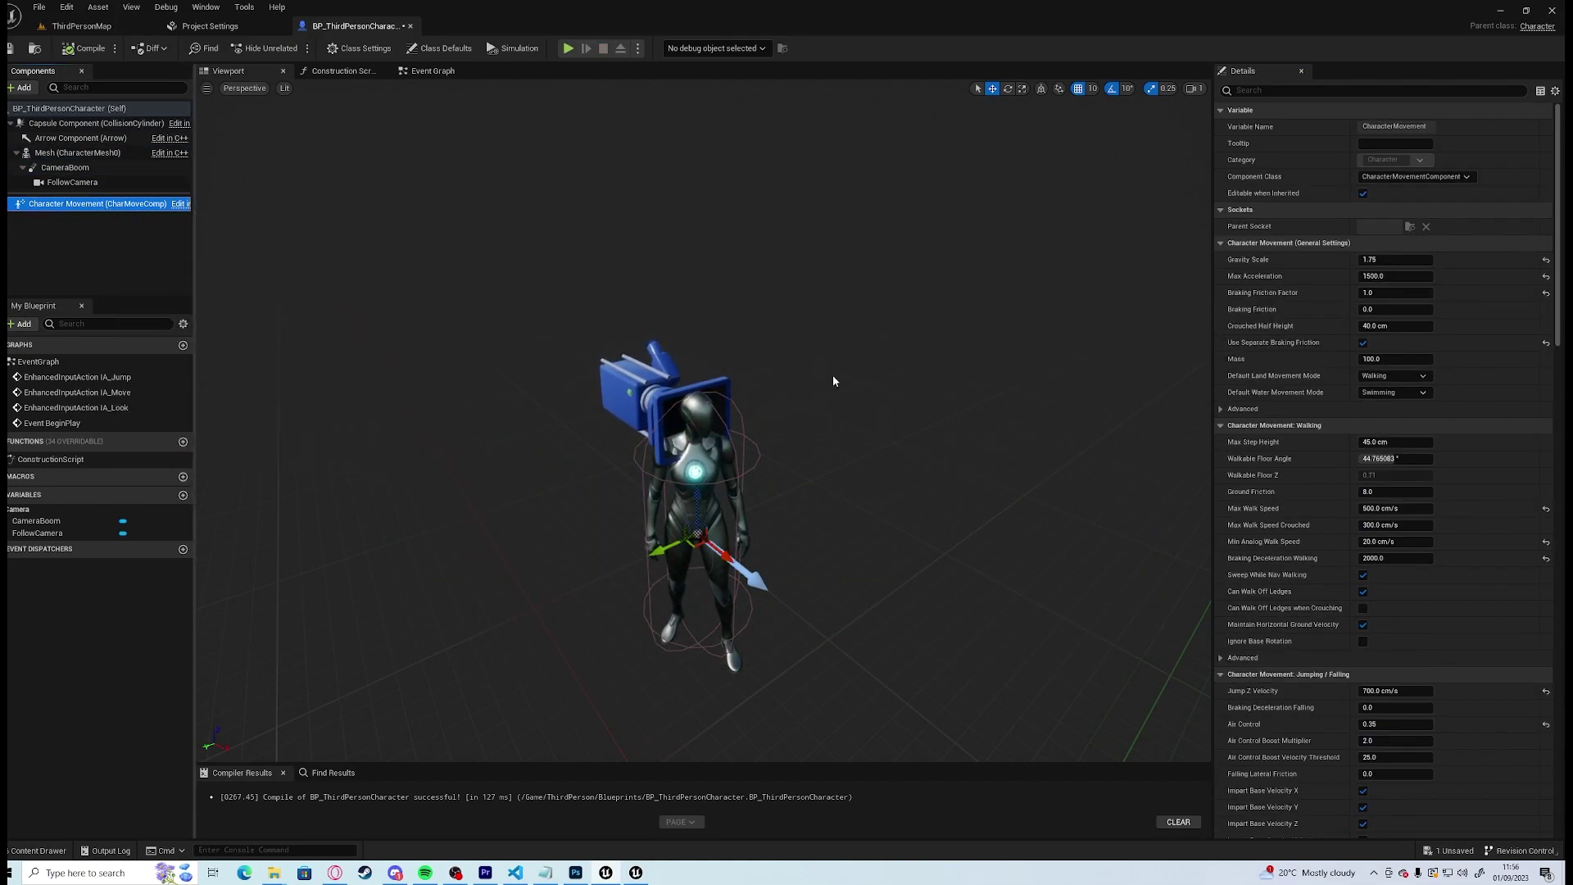
scroll(1344, 452, "down", 3)
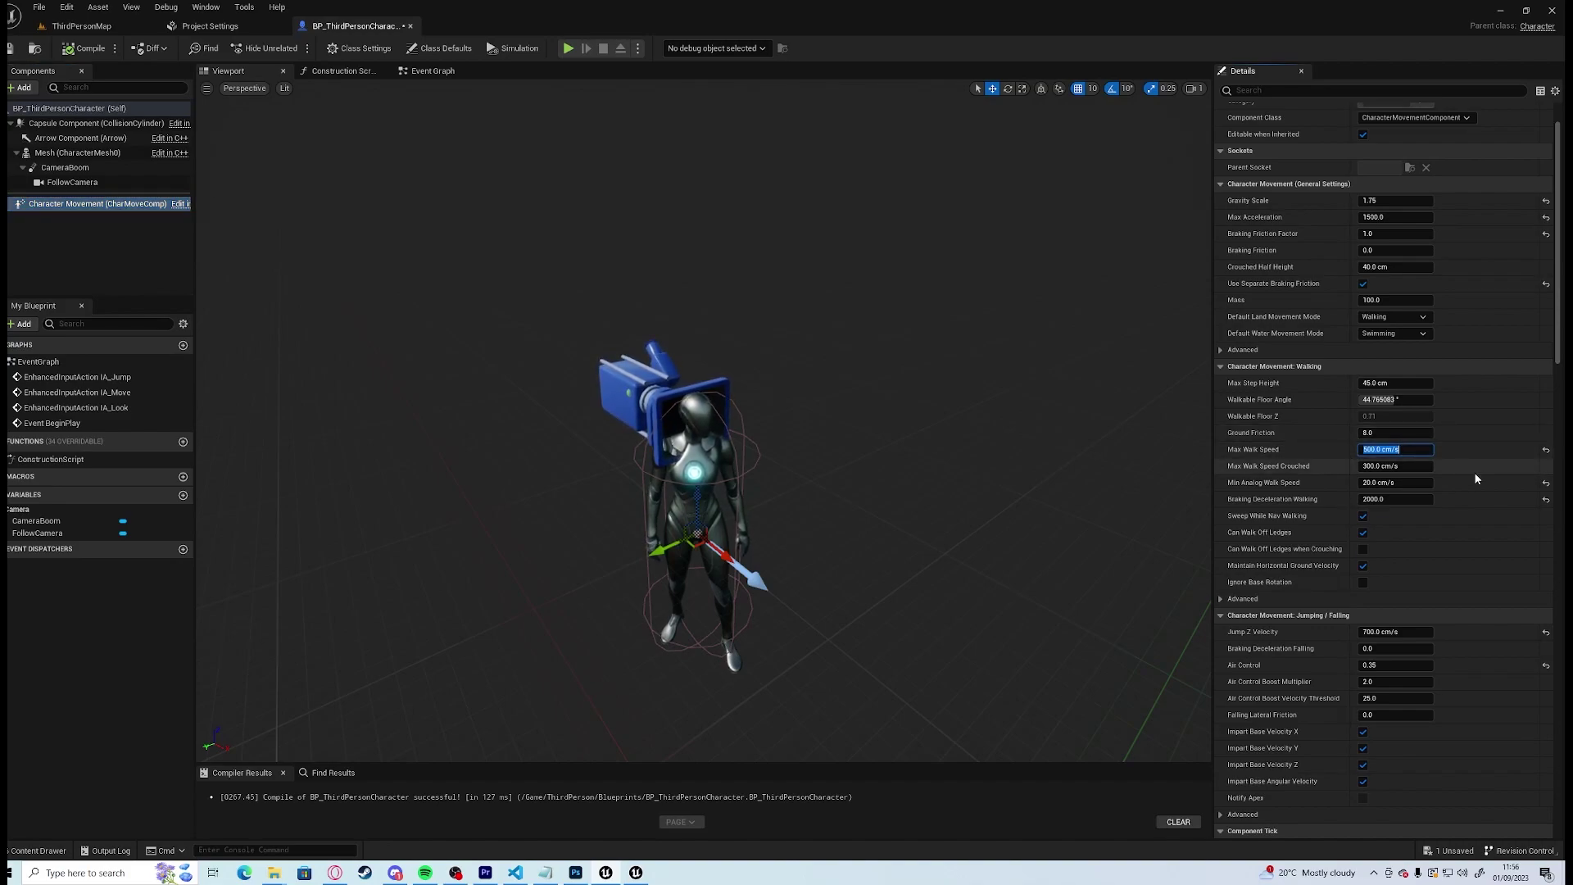
type("250")
key("Return")
Play-test the level, walking forward and looking around to judge the reduced walking speed
key("alt+p")
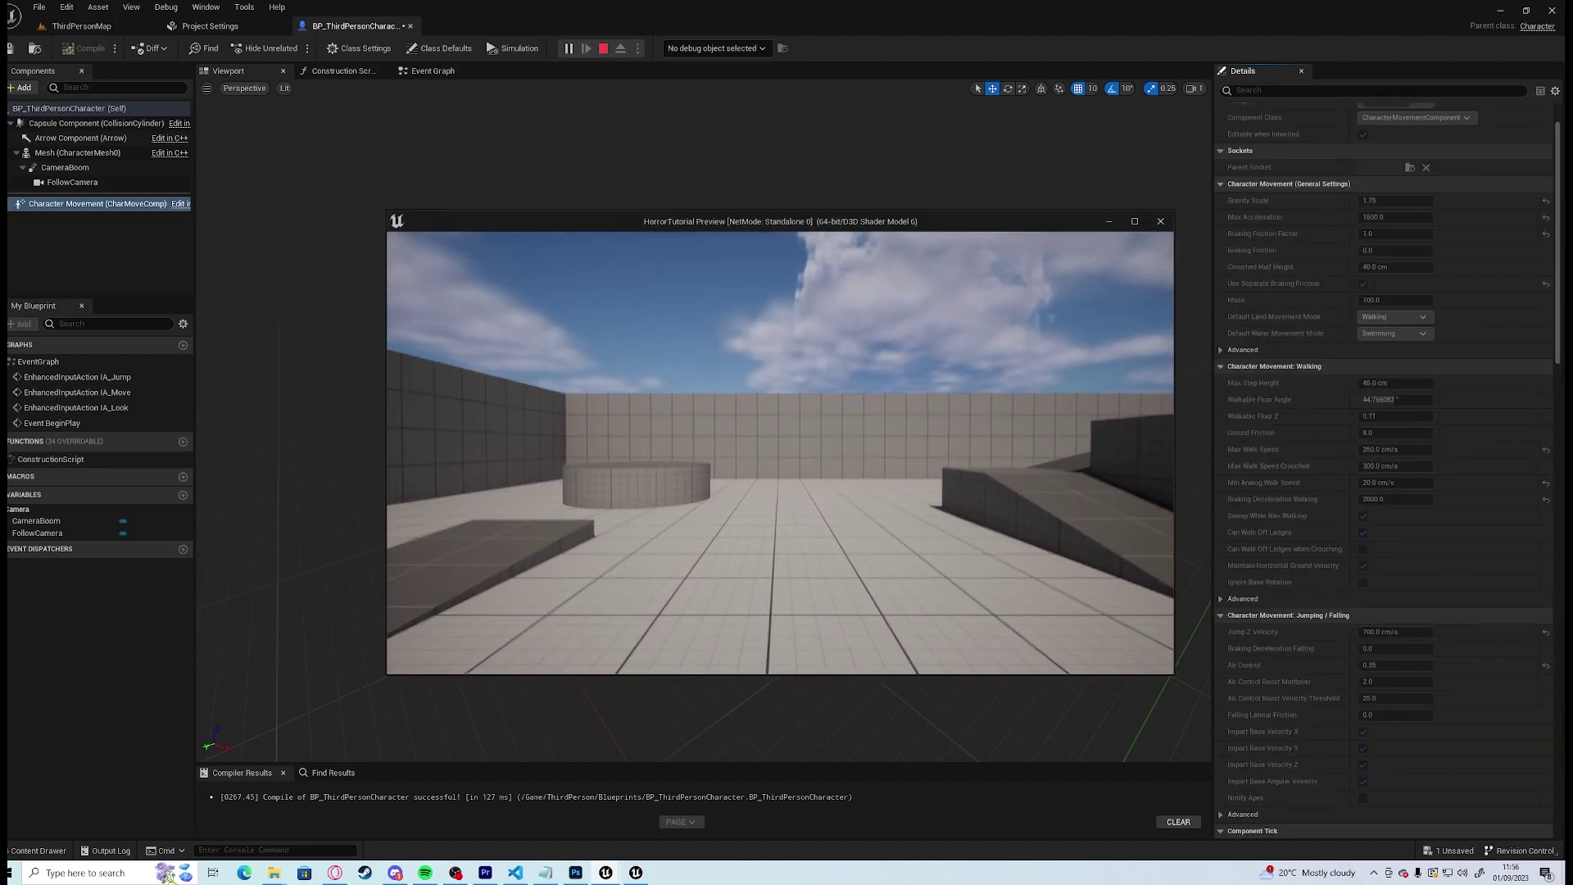
key("w")
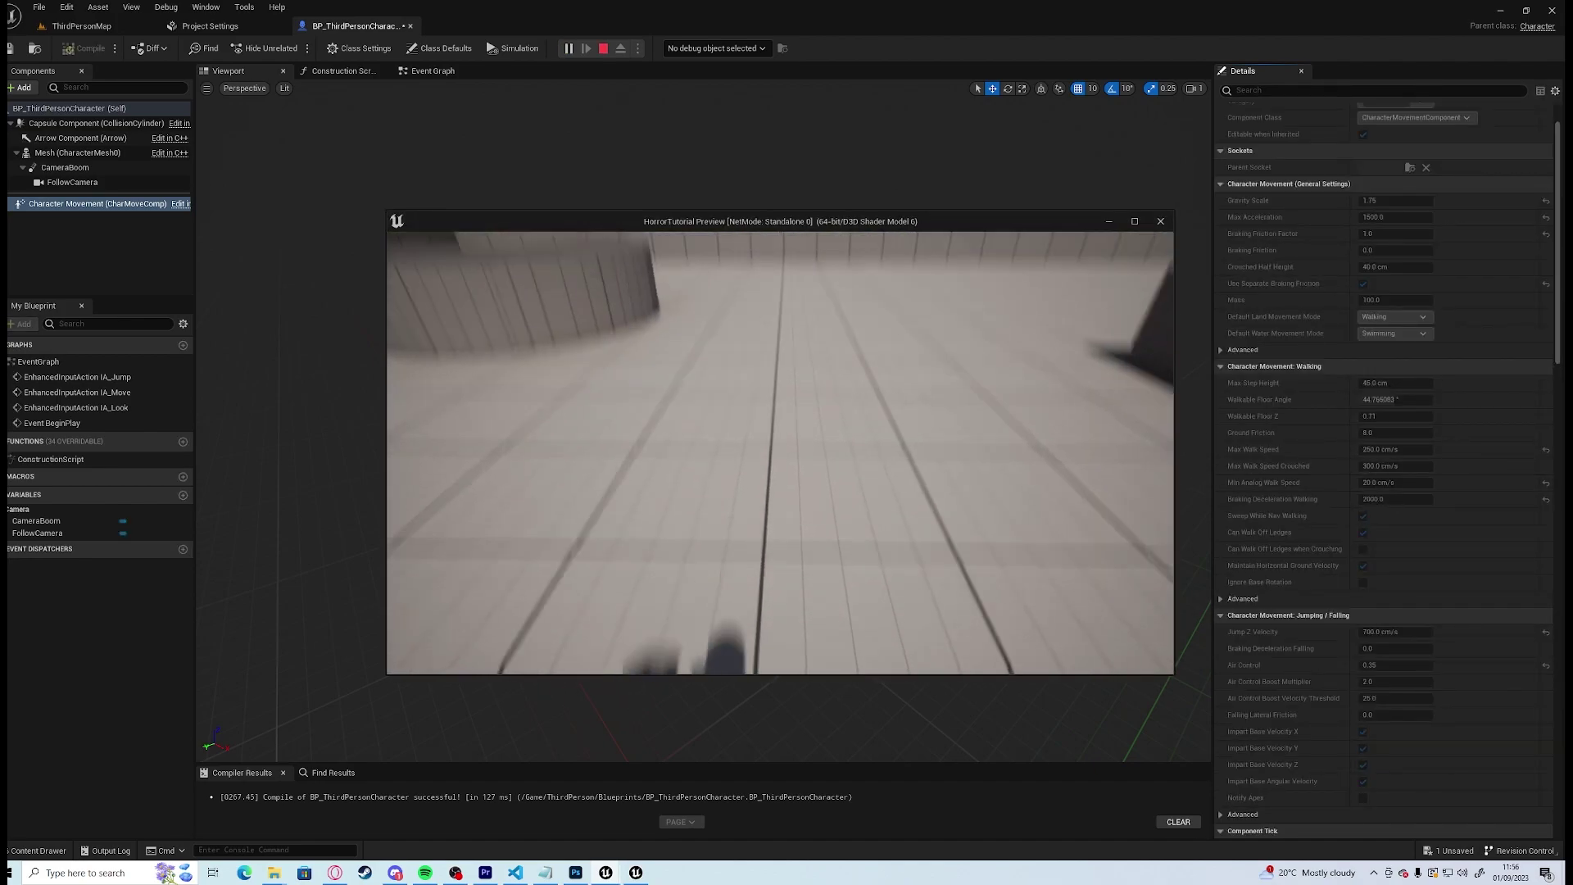
key("w")
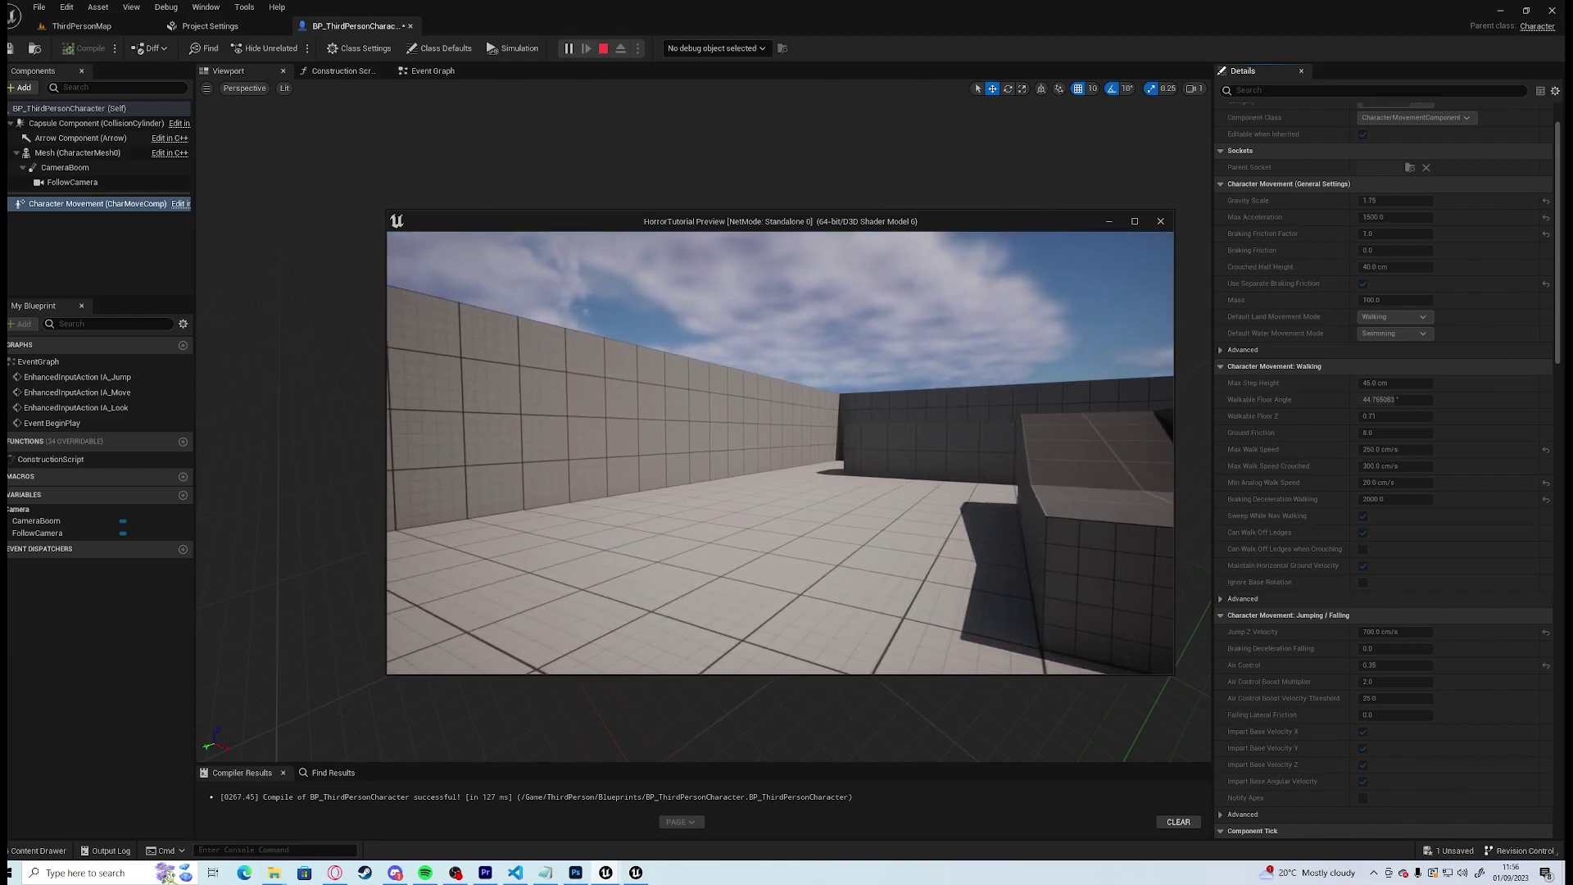
key("Escape")
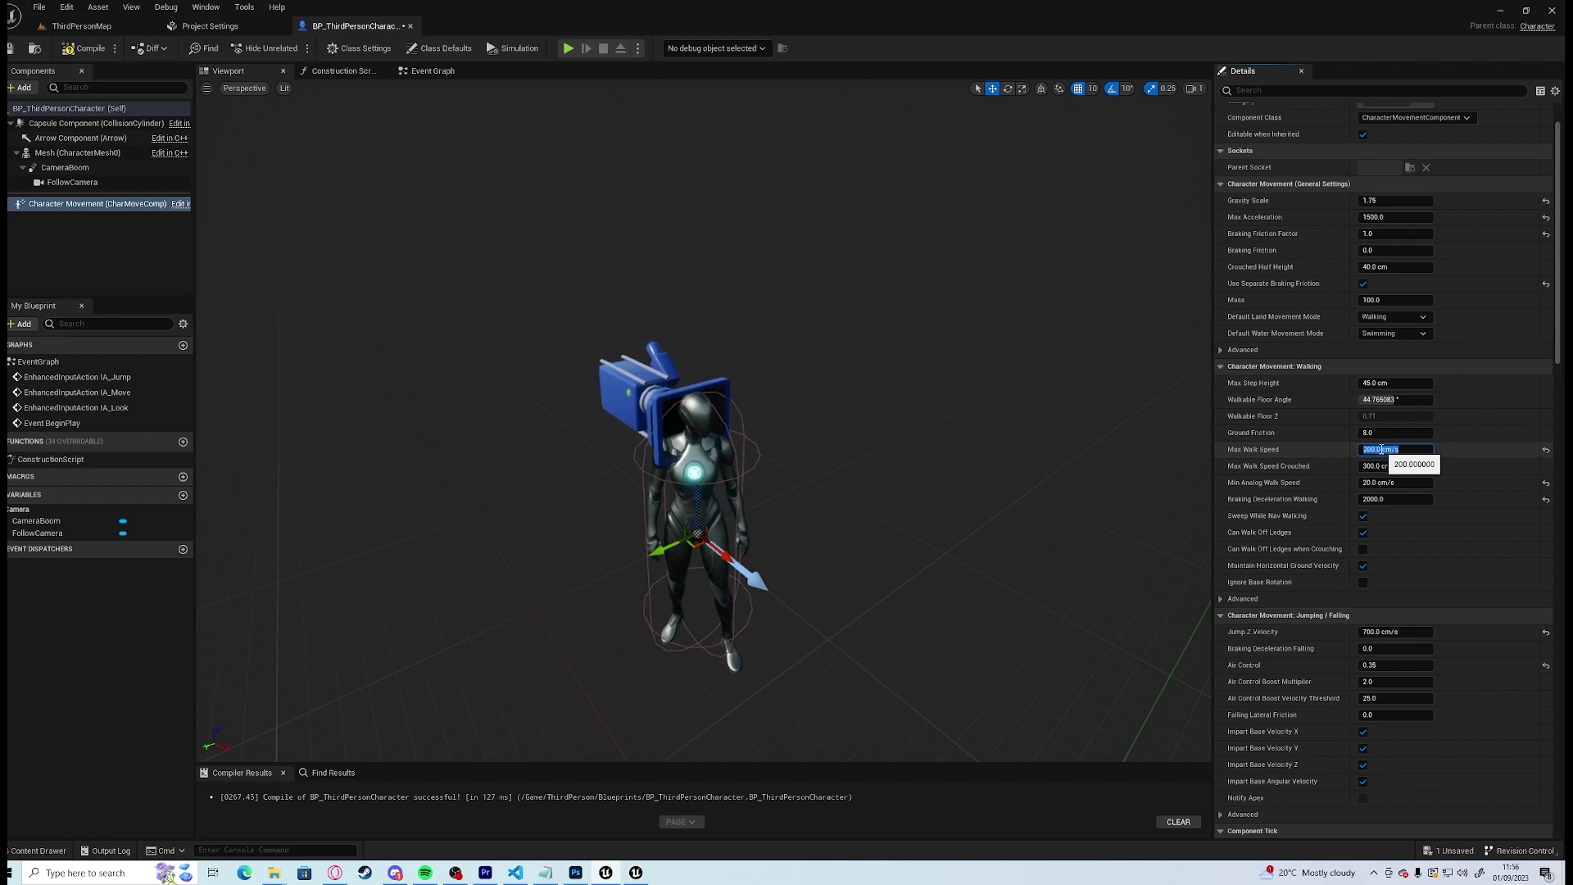
Set the Character Movement component's Max Walk Speed to 200 cm/s and play-test walking through the level
key("alt+p")
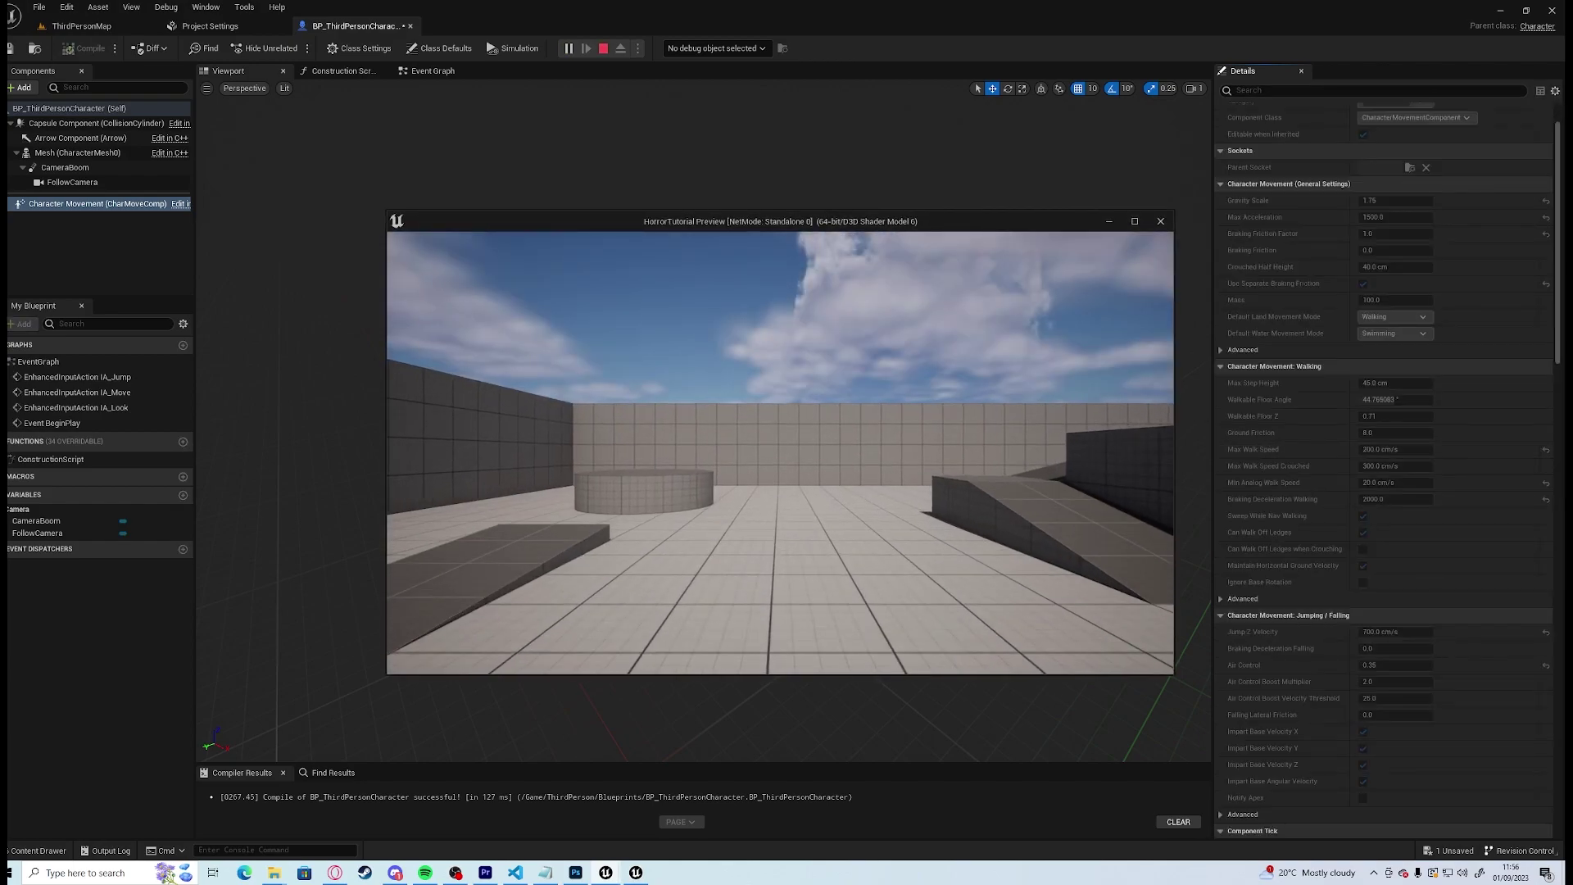
key("w")
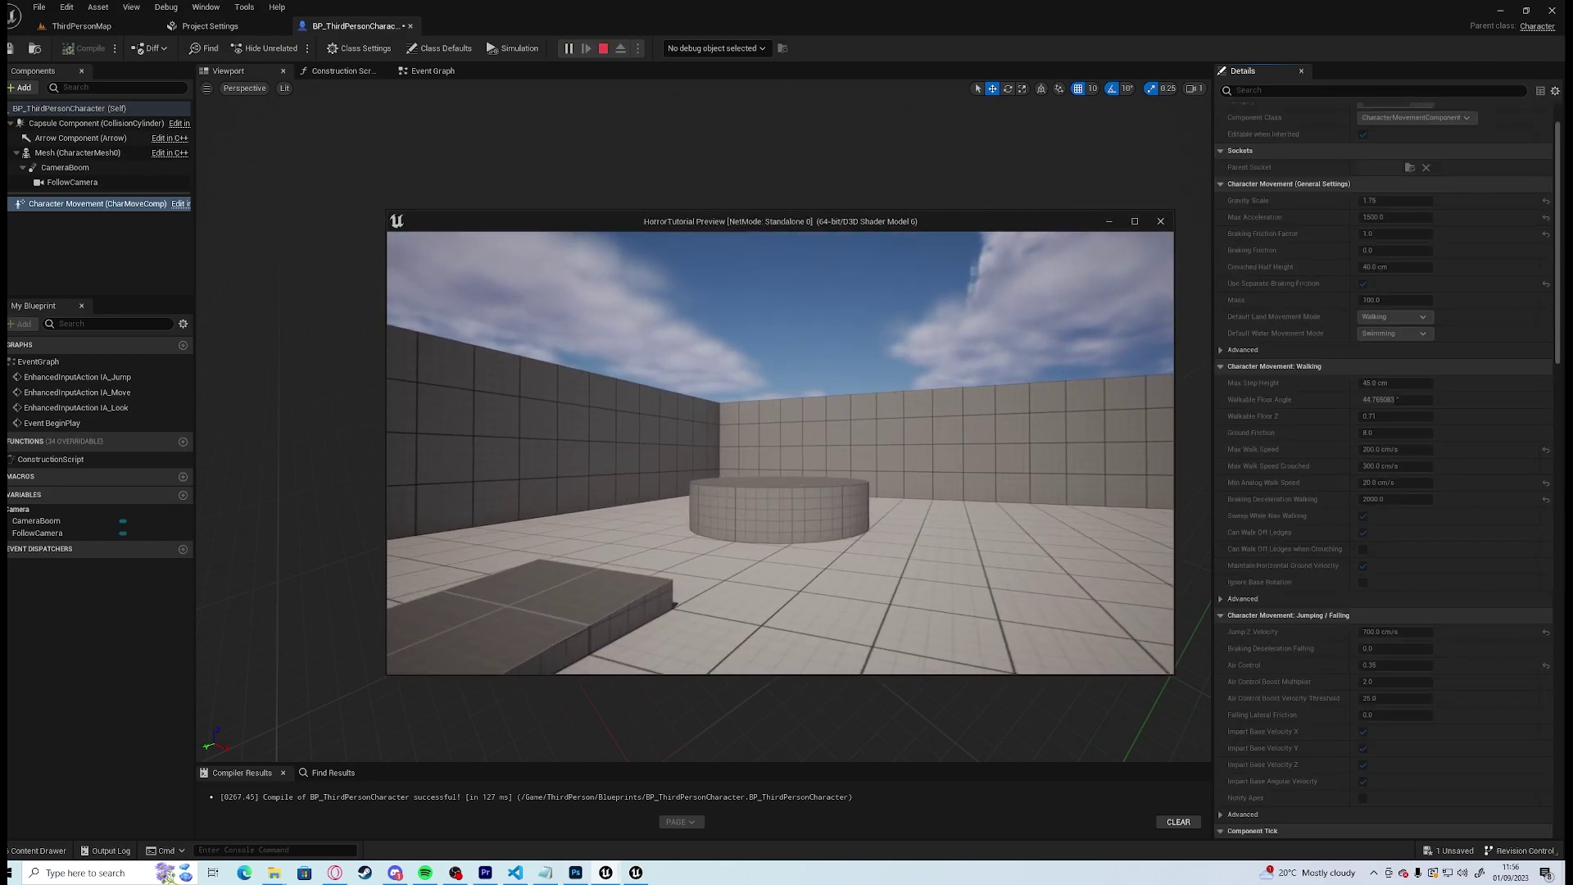
key("w")
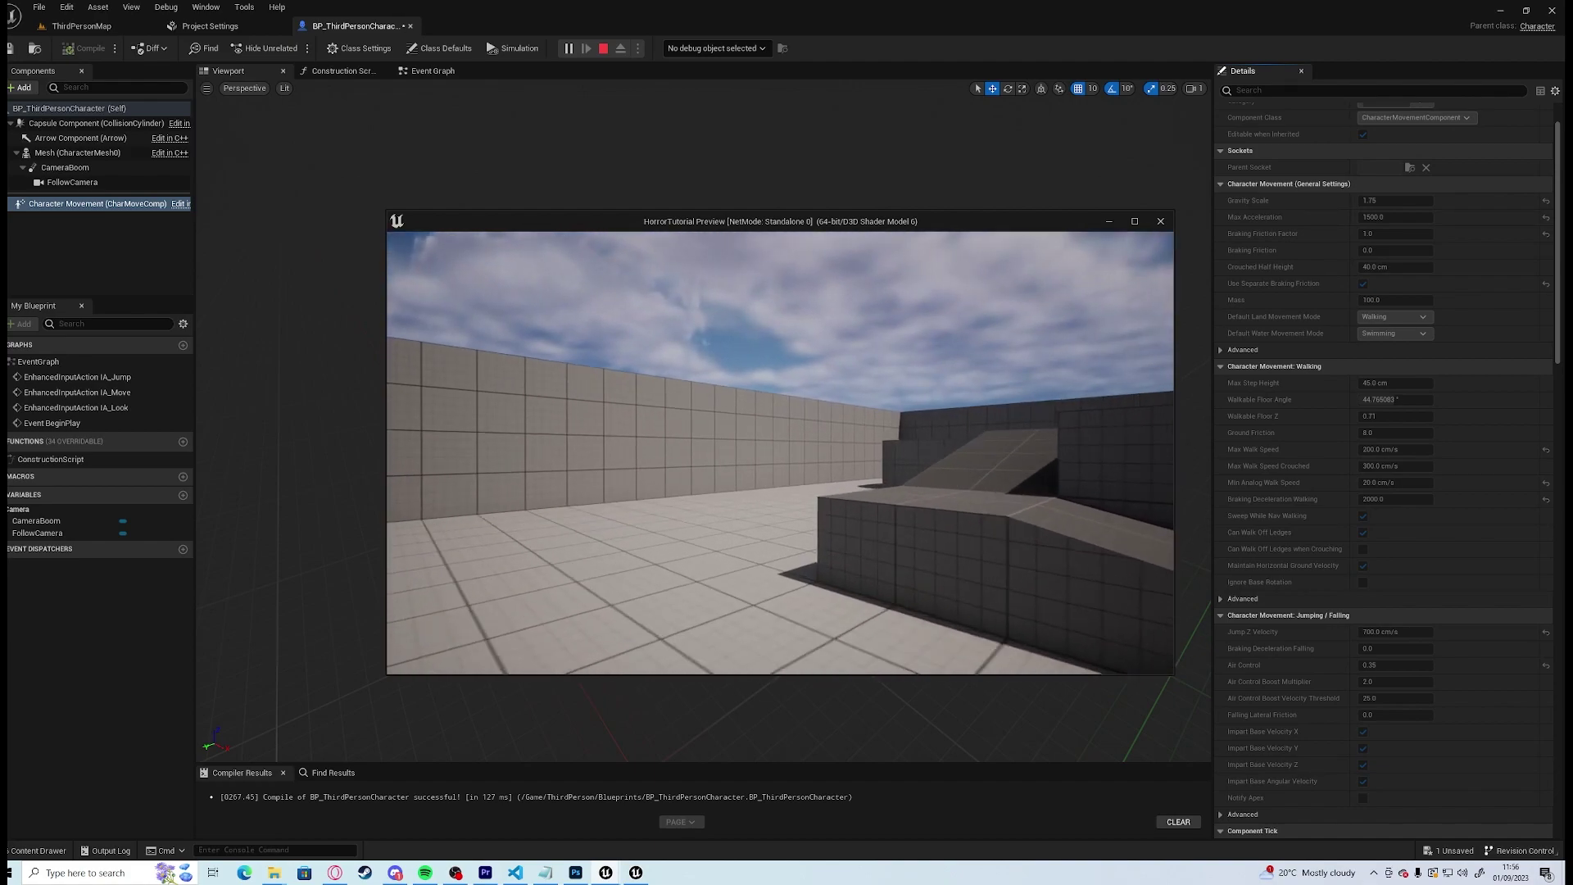
key("w")
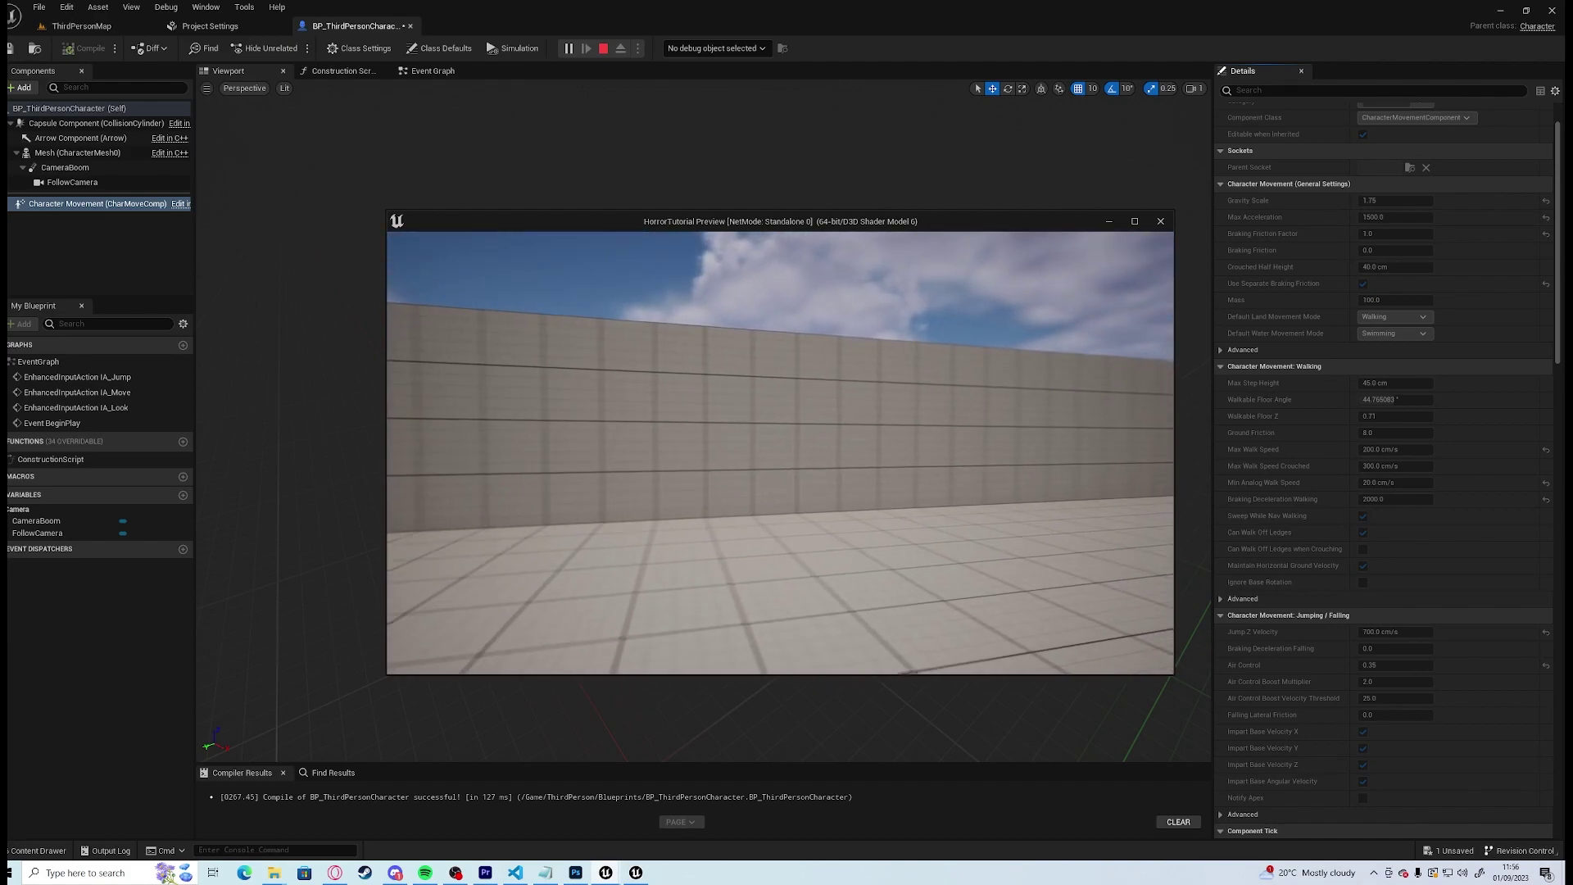
key("Escape")
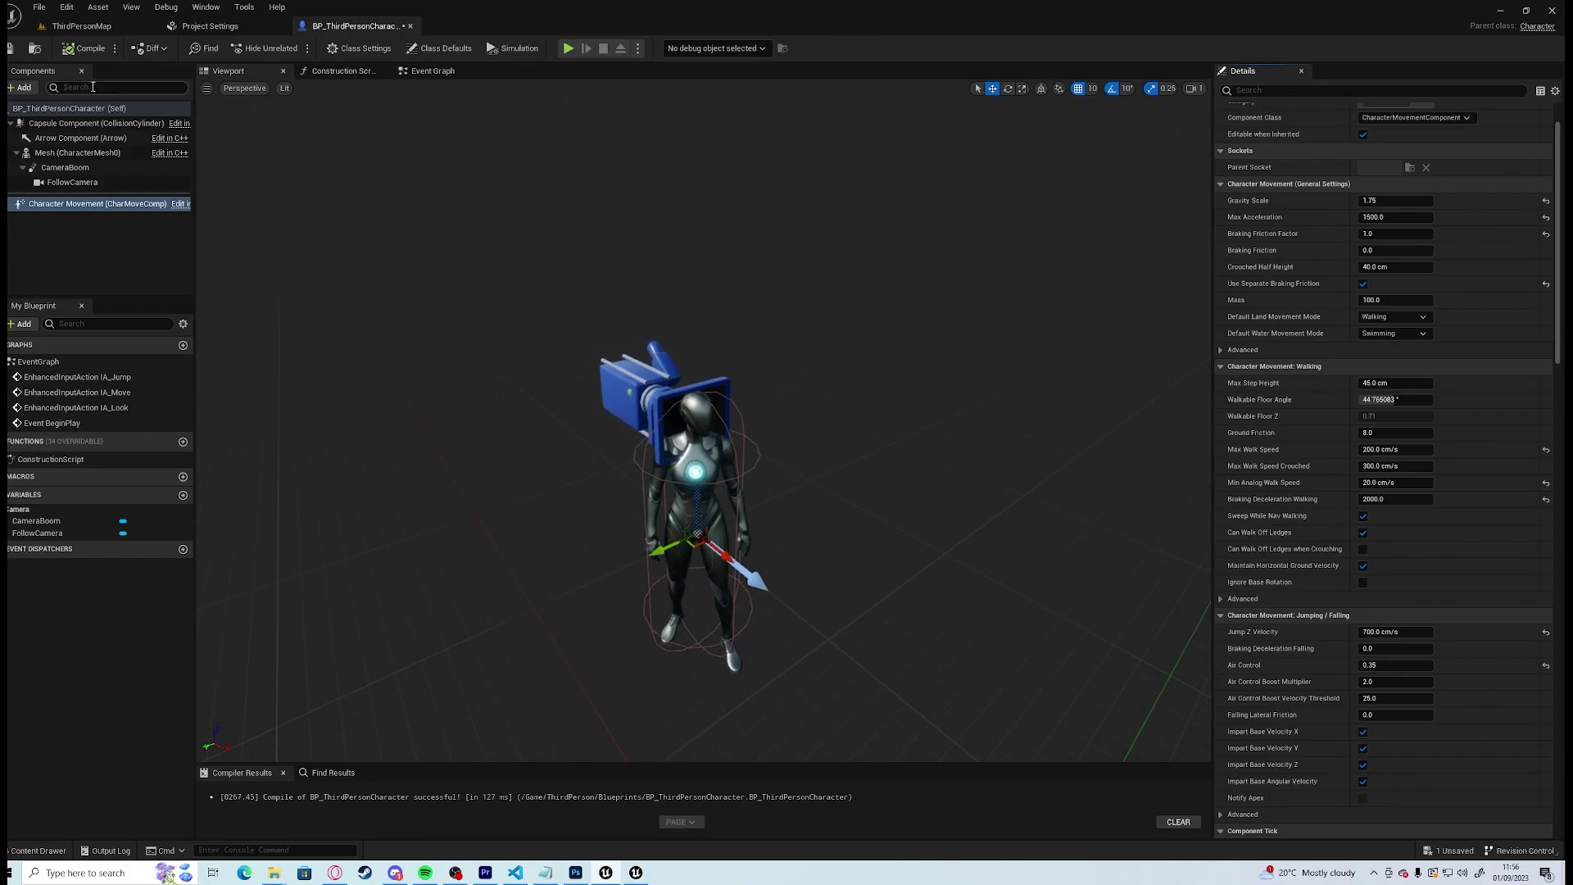
Compile and save the character blueprint, and add a Spot Light component to it
left_click(11, 49)
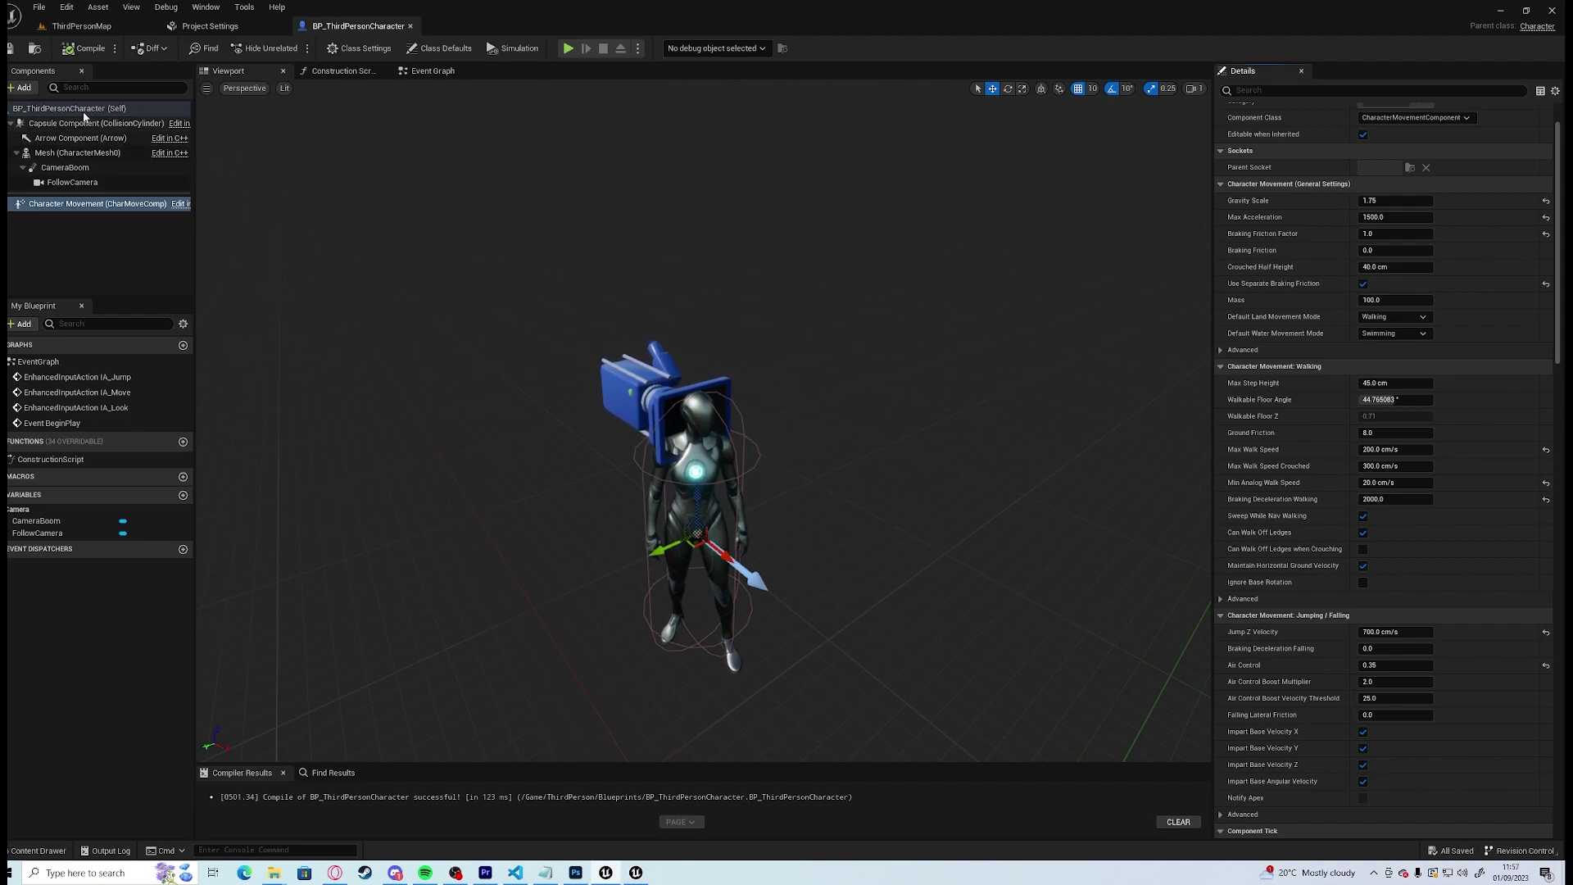
left_click(24, 88)
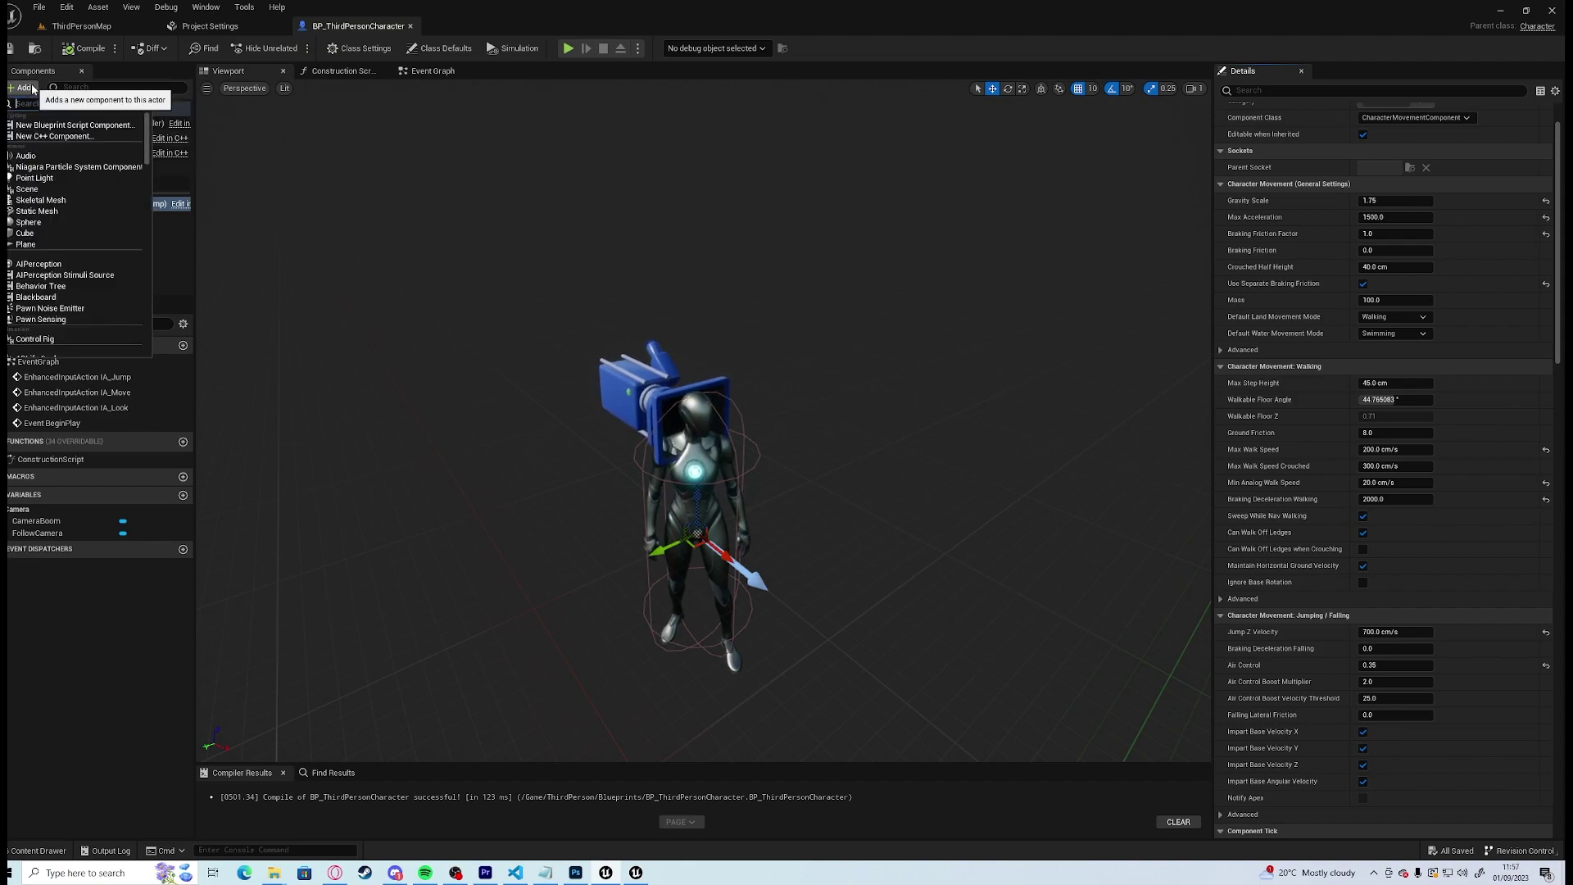
type("spot")
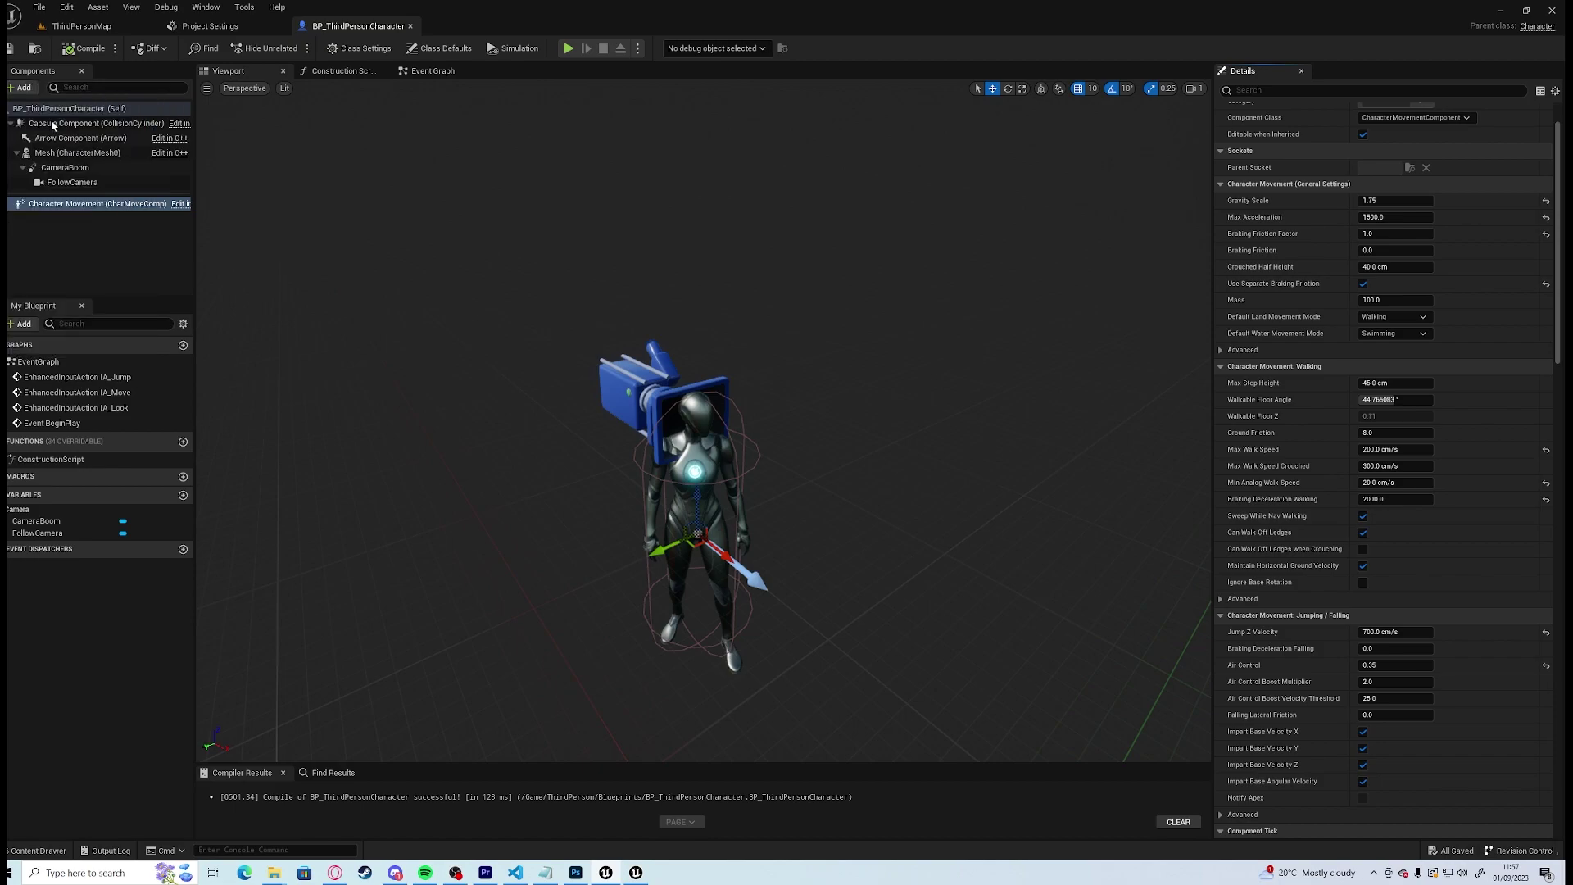
left_click(73, 156)
Attach the SpotLight component to FollowCamera and reset its location to the default
left_click(73, 139)
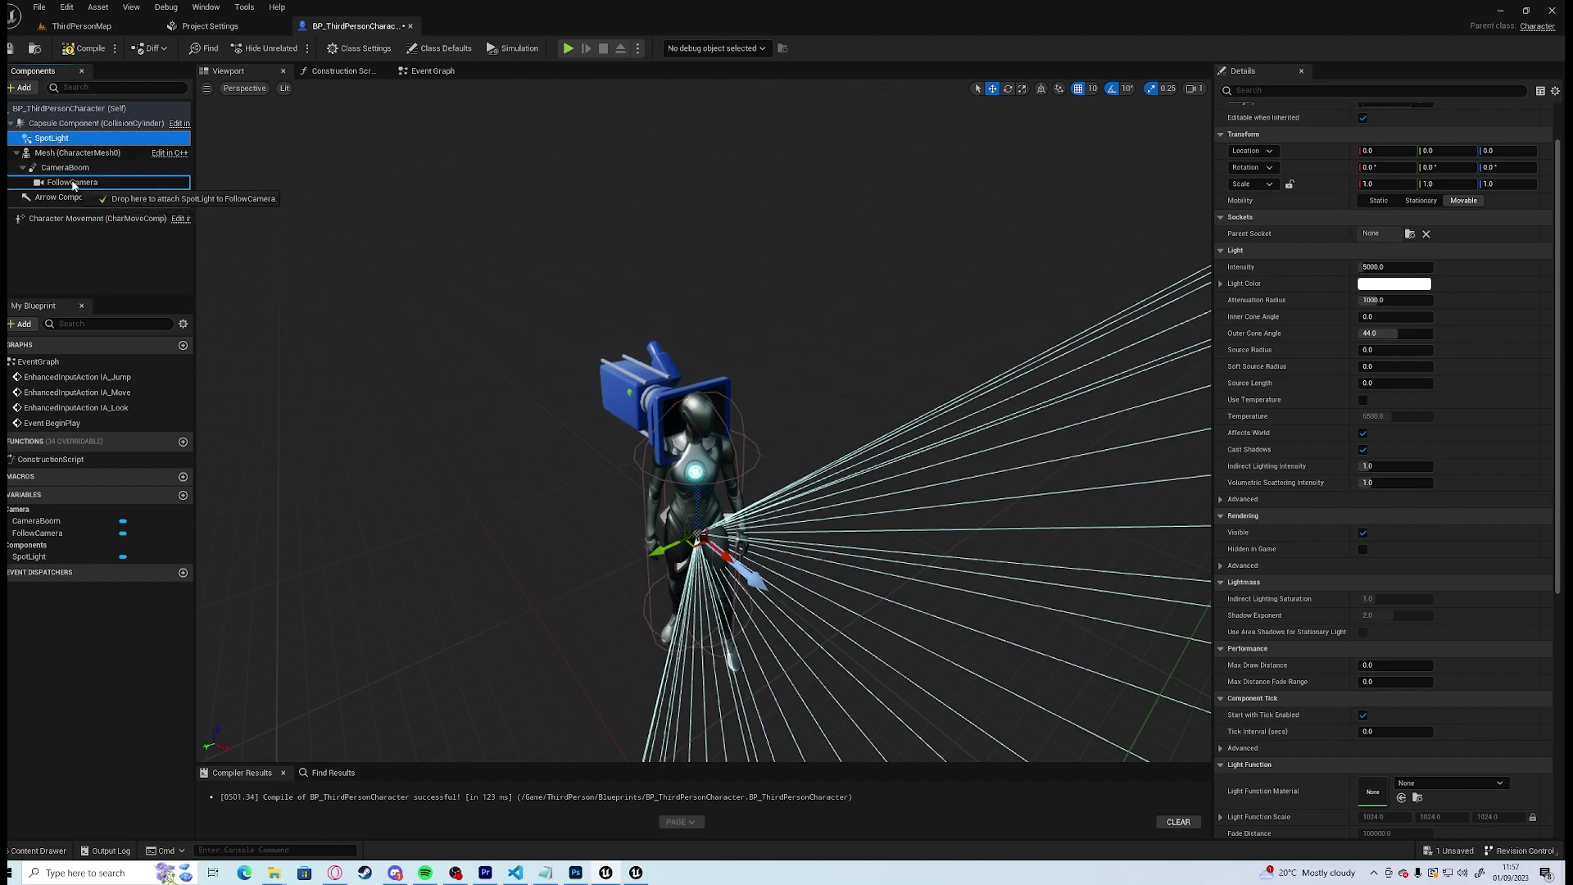
left_click_drag(73, 183, 73, 184)
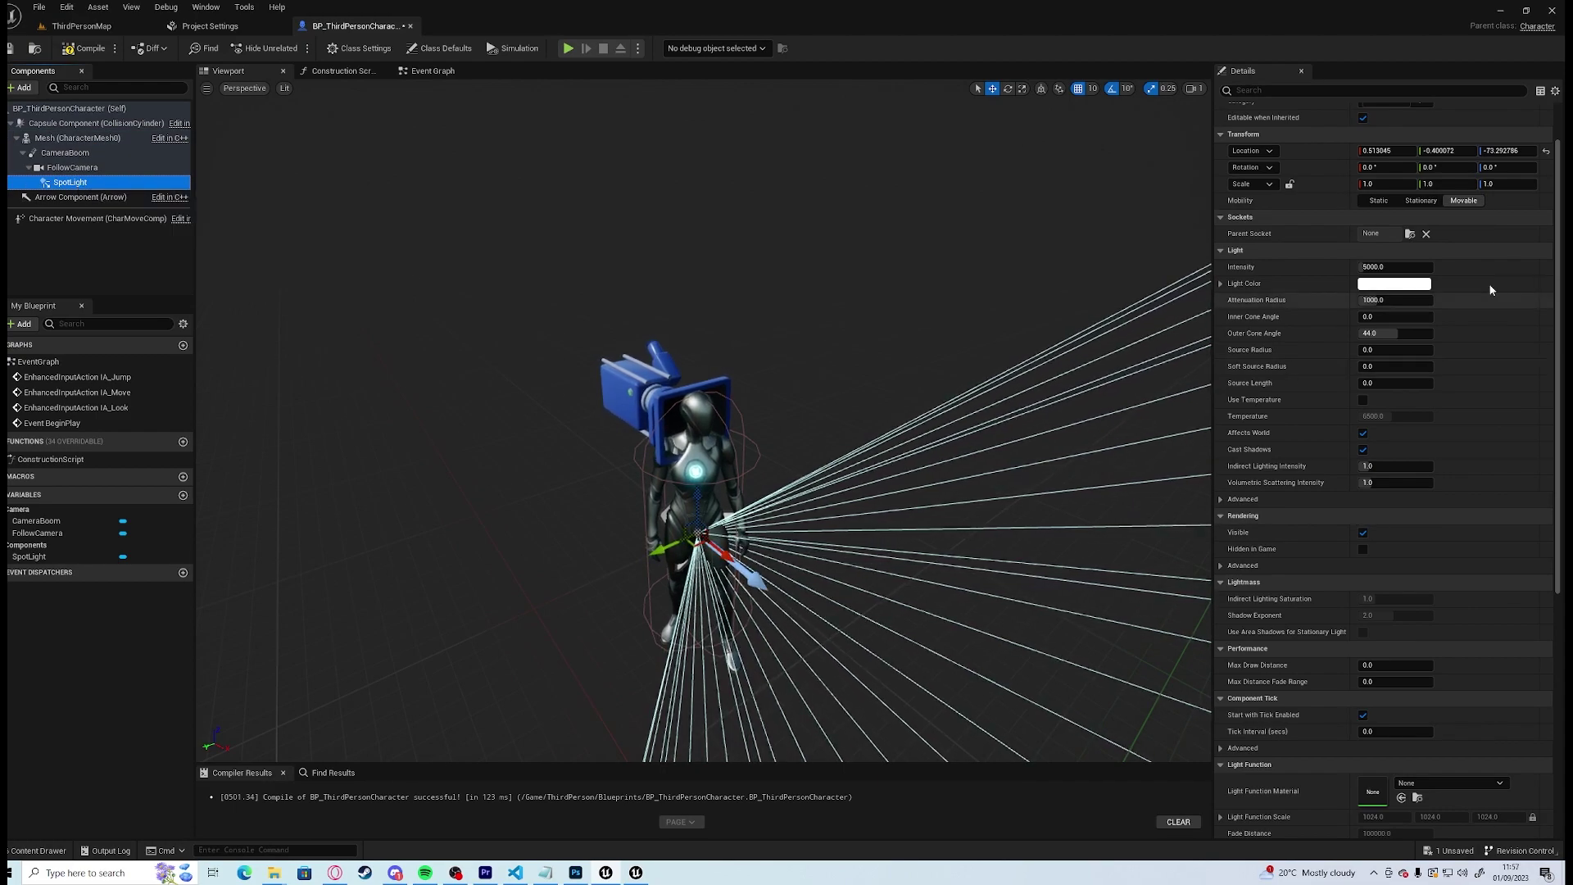
left_click(1545, 151)
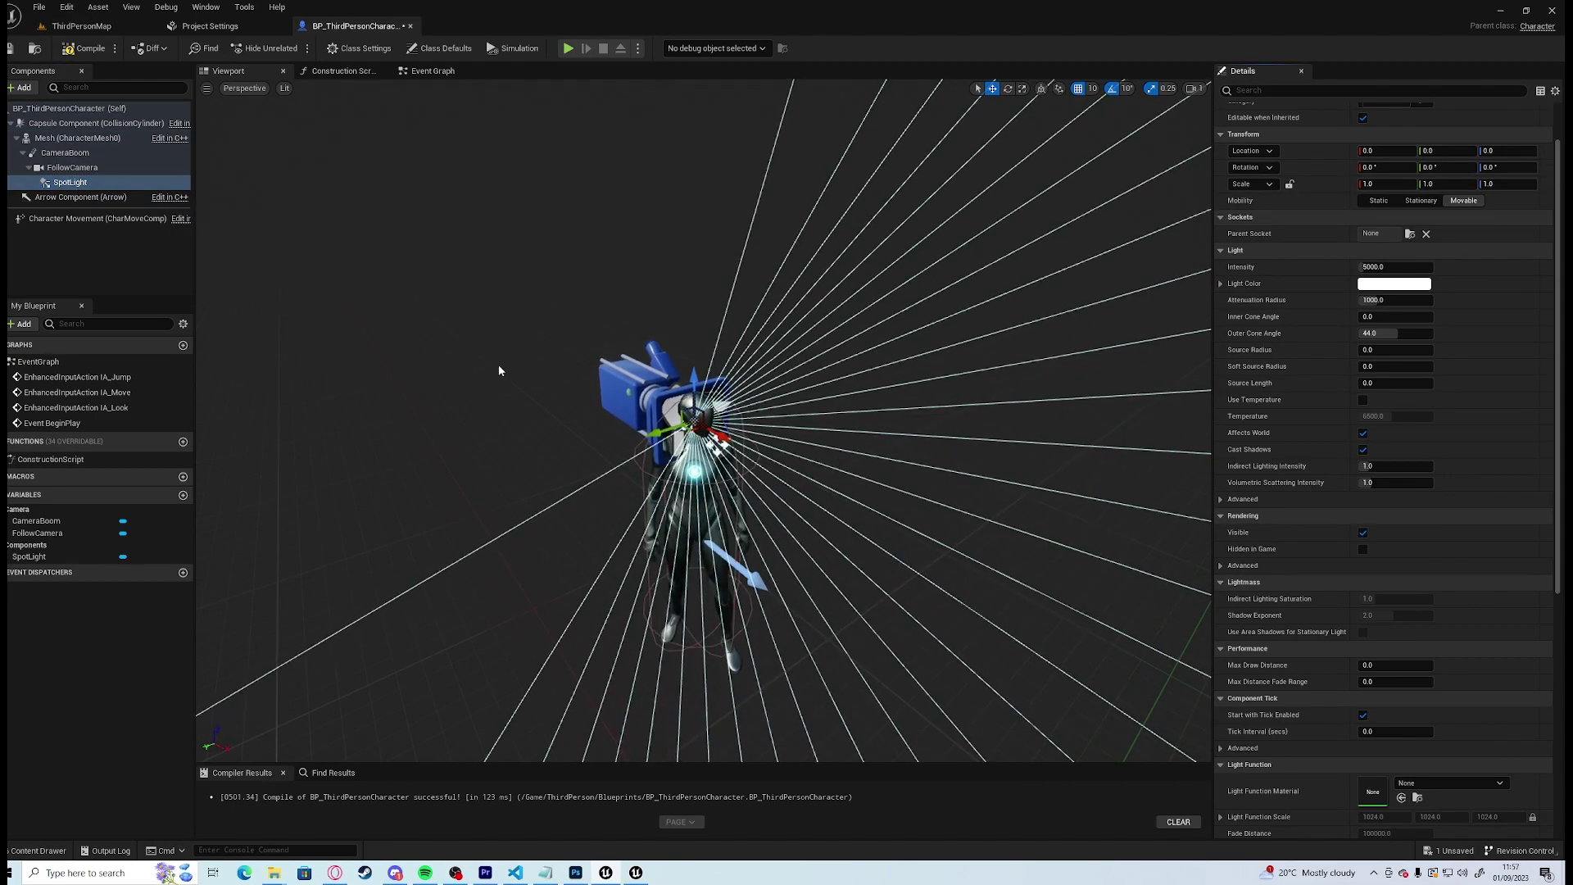
Set the spotlight's Intensity to 7000 and its Outer Cone Angle to 25 degrees, checking the cone from the side
right_click_drag(499, 371, 705, 370)
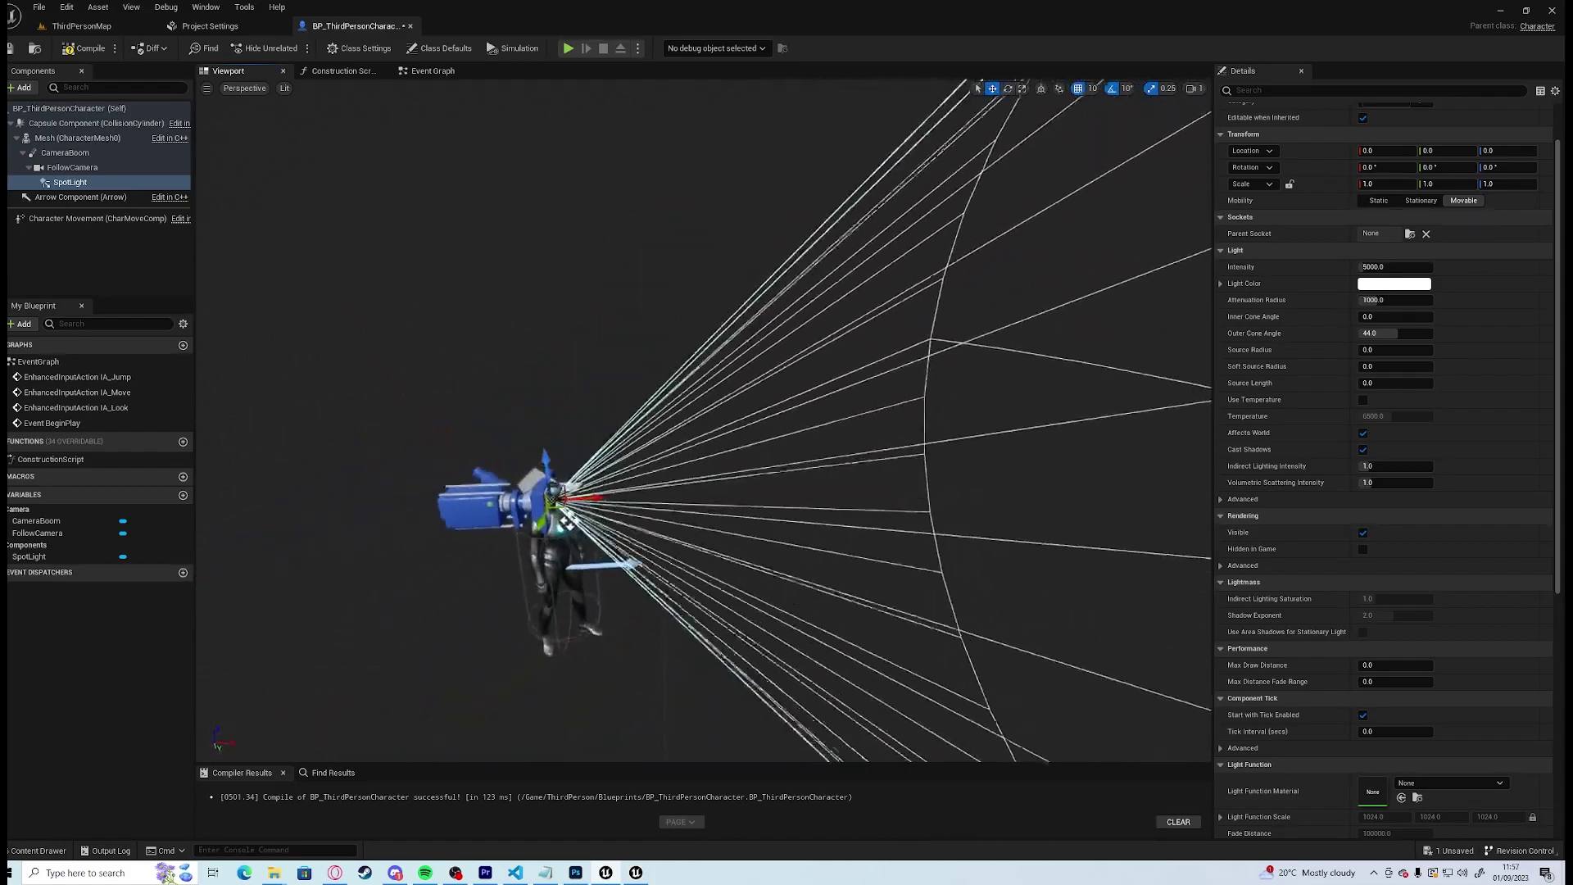
left_click_drag(565, 373, 574, 373)
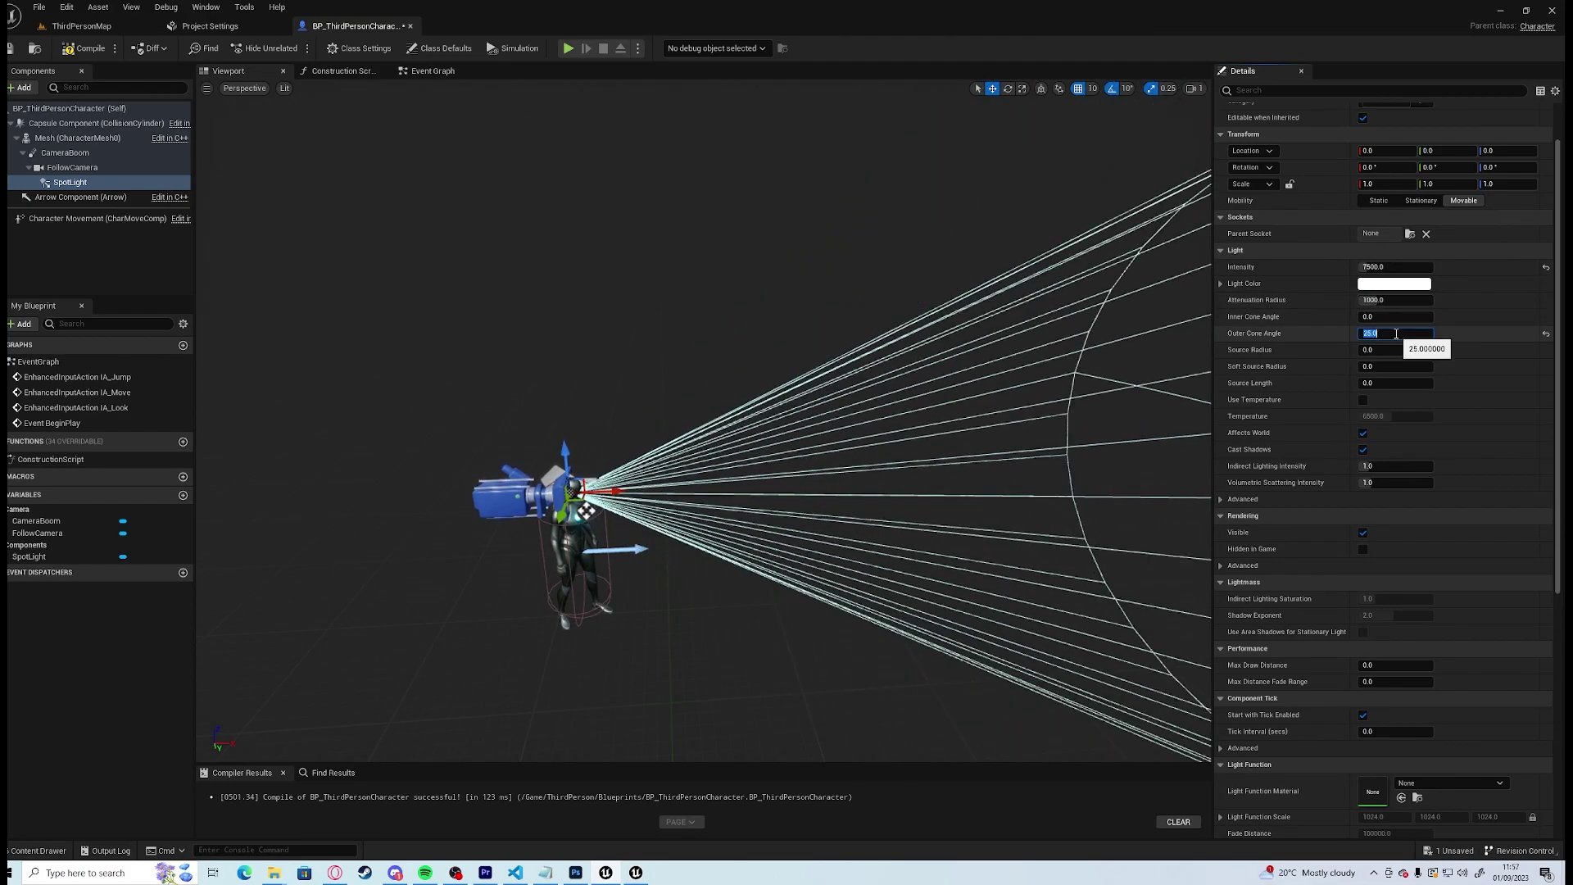
Compile the character blueprint after viewing the spotlight cone, and return to the ThirdPersonMap level
right_click_drag(645, 316, 753, 320)
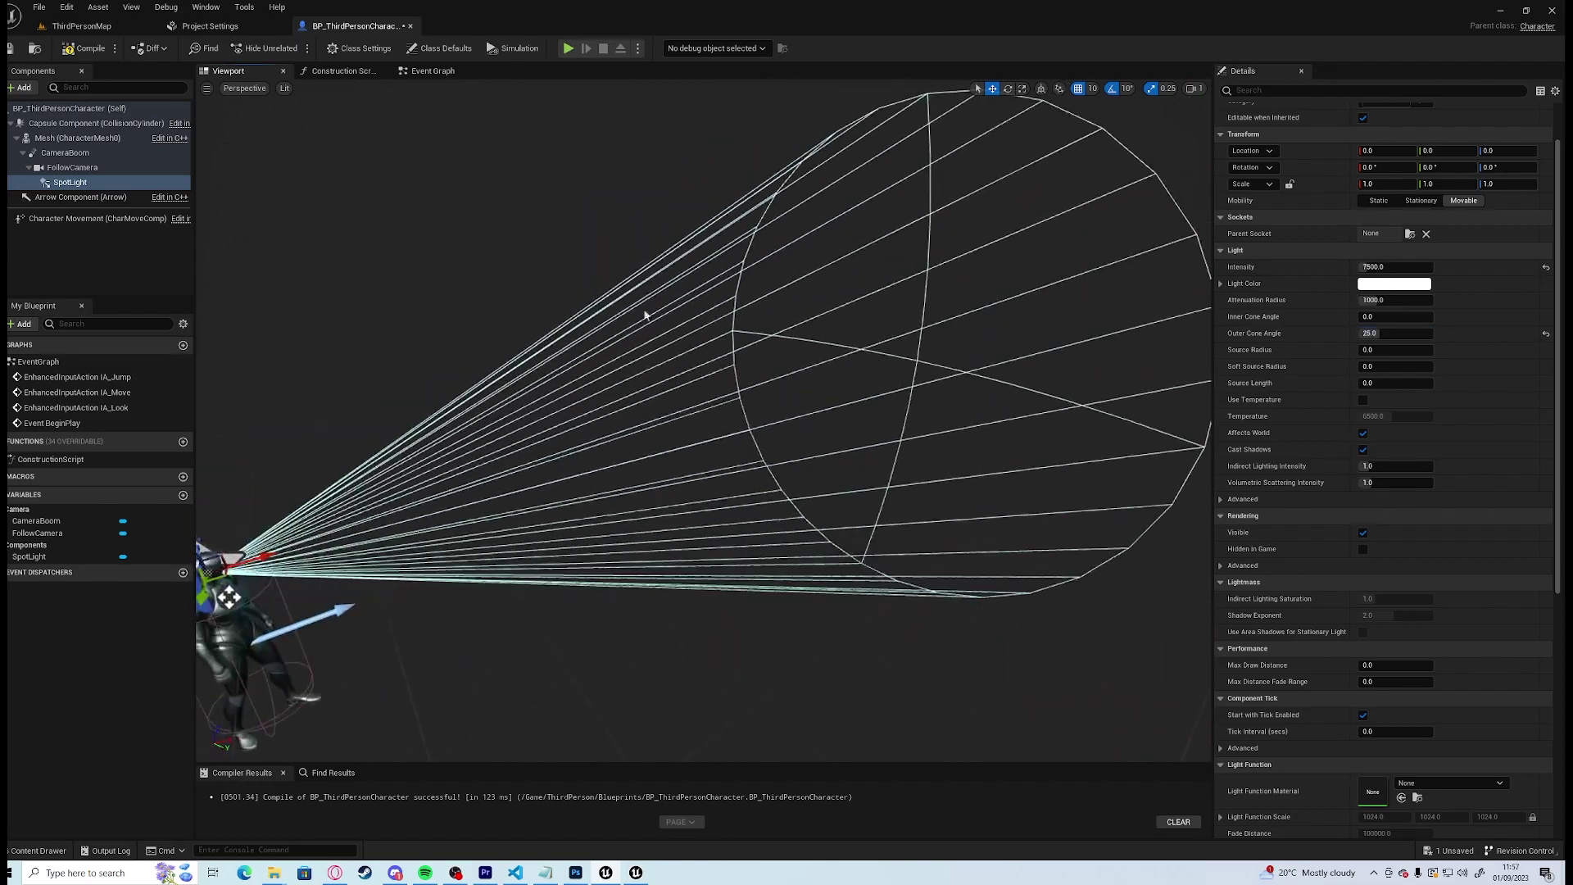
left_click(82, 49)
left_click(74, 25)
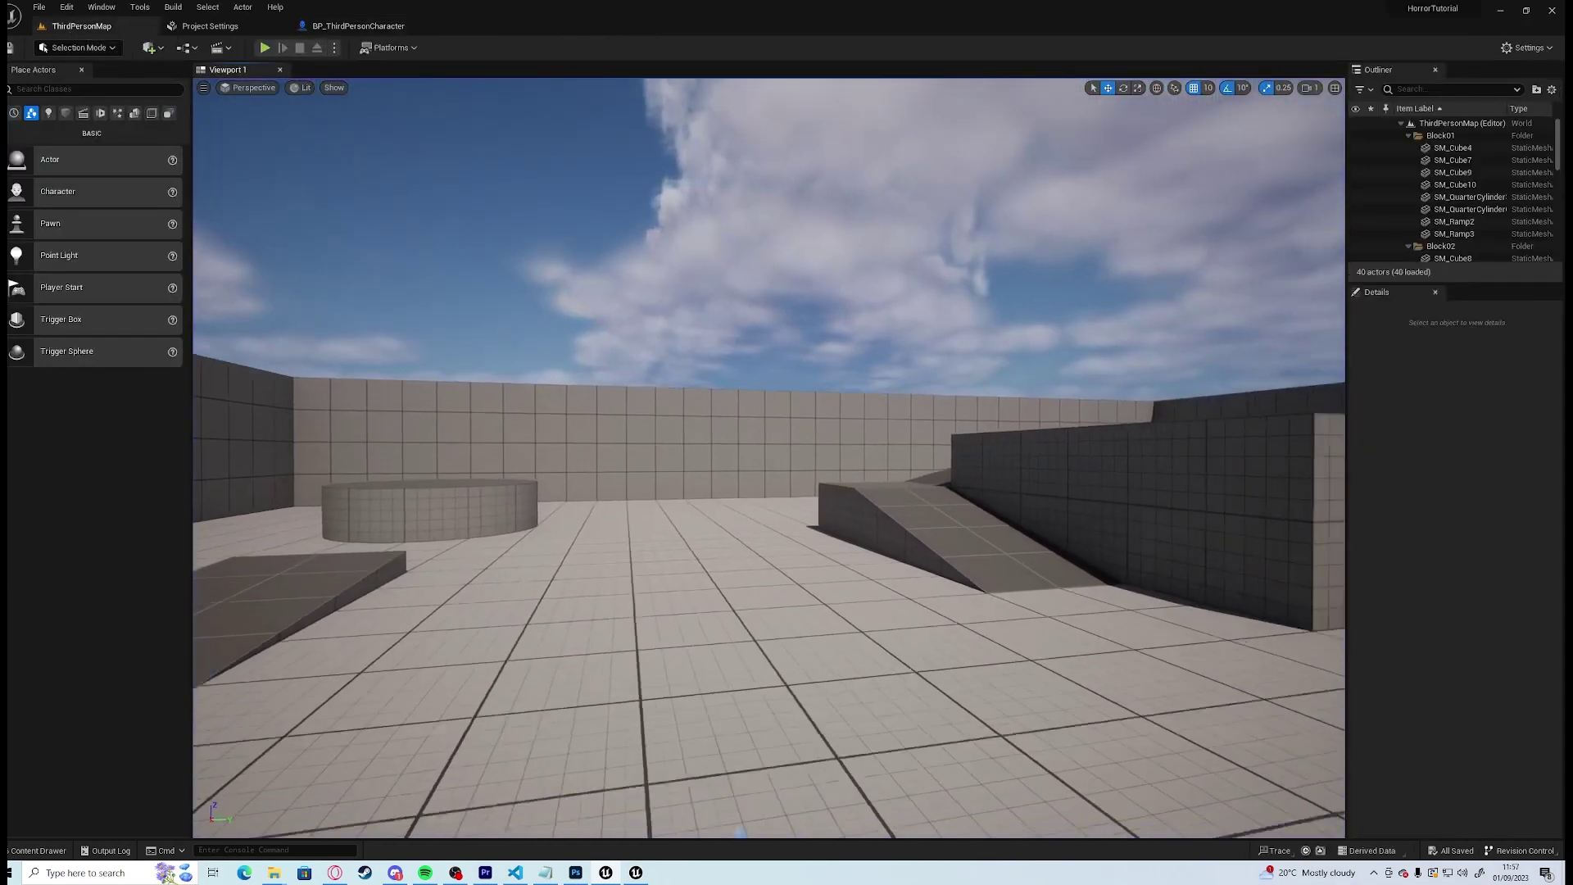
Rotate the level's DirectionalLight by 60 degrees to turn the scene into a dark night
right_click_drag(768, 457, 590, 459)
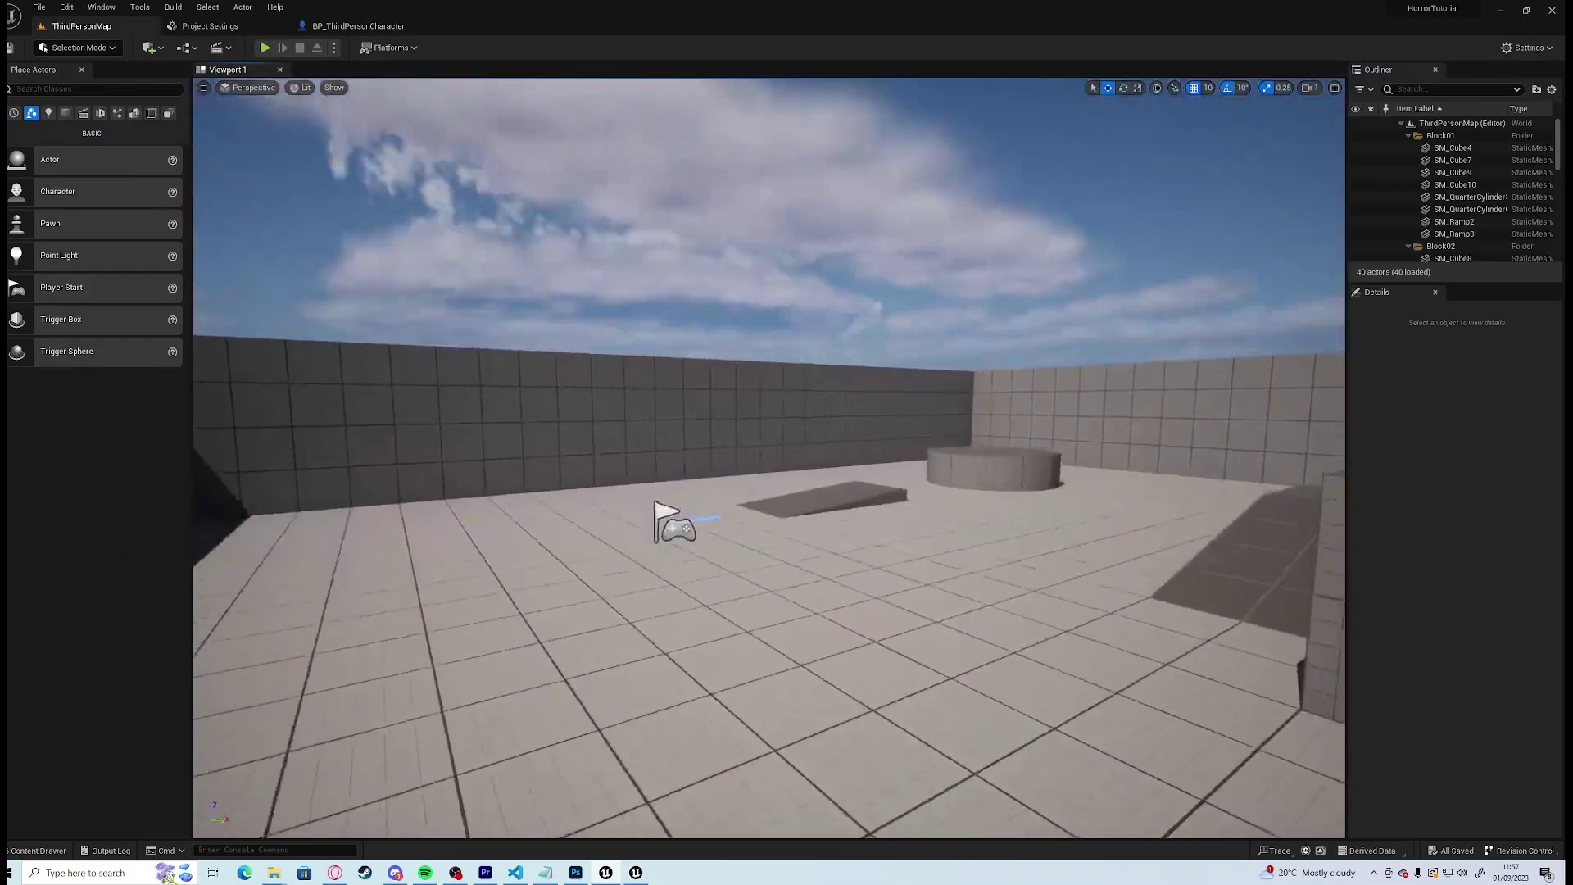
mouse_move(656, 252)
right_mouse_down()
mouse_move(901, 253)
mouse_move(639, 253)
mouse_move(656, 252)
right_mouse_up()
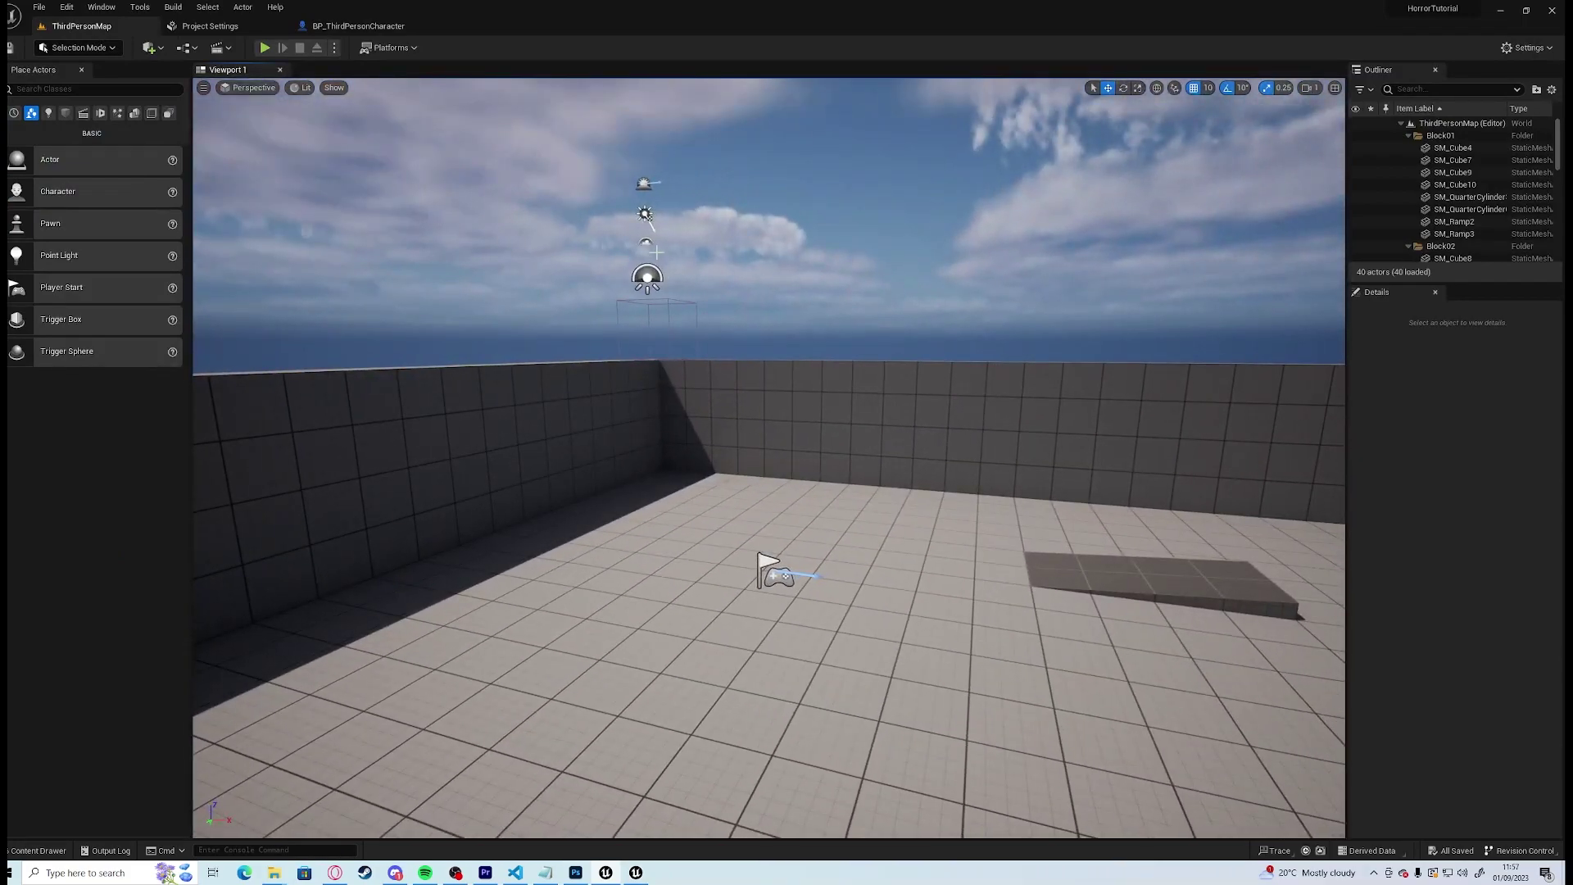
left_click(645, 215)
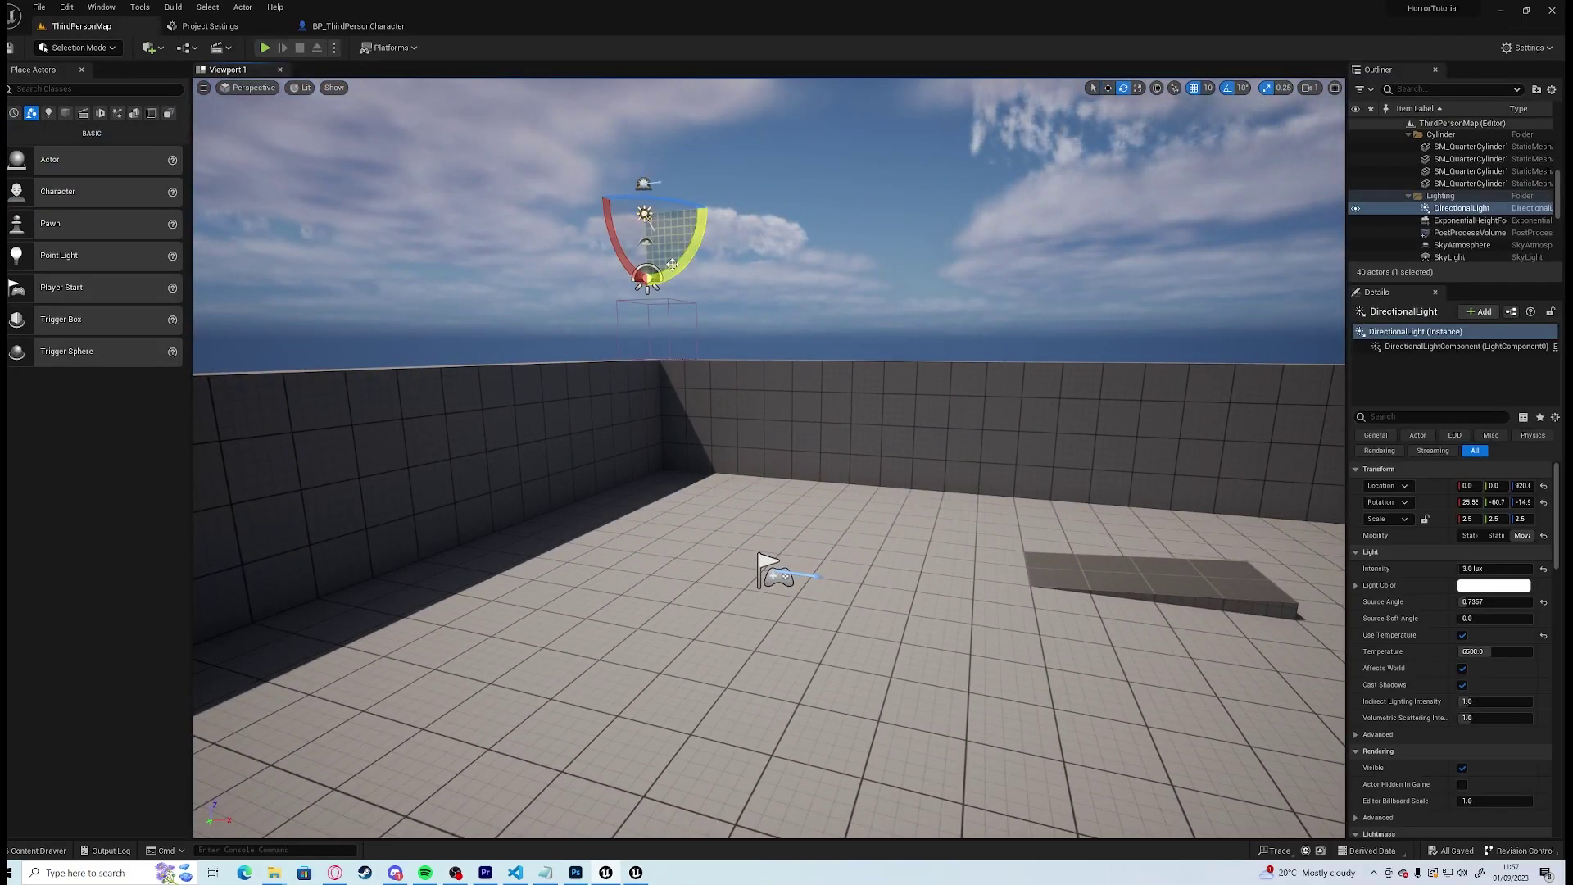
left_click_drag(671, 264, 678, 141)
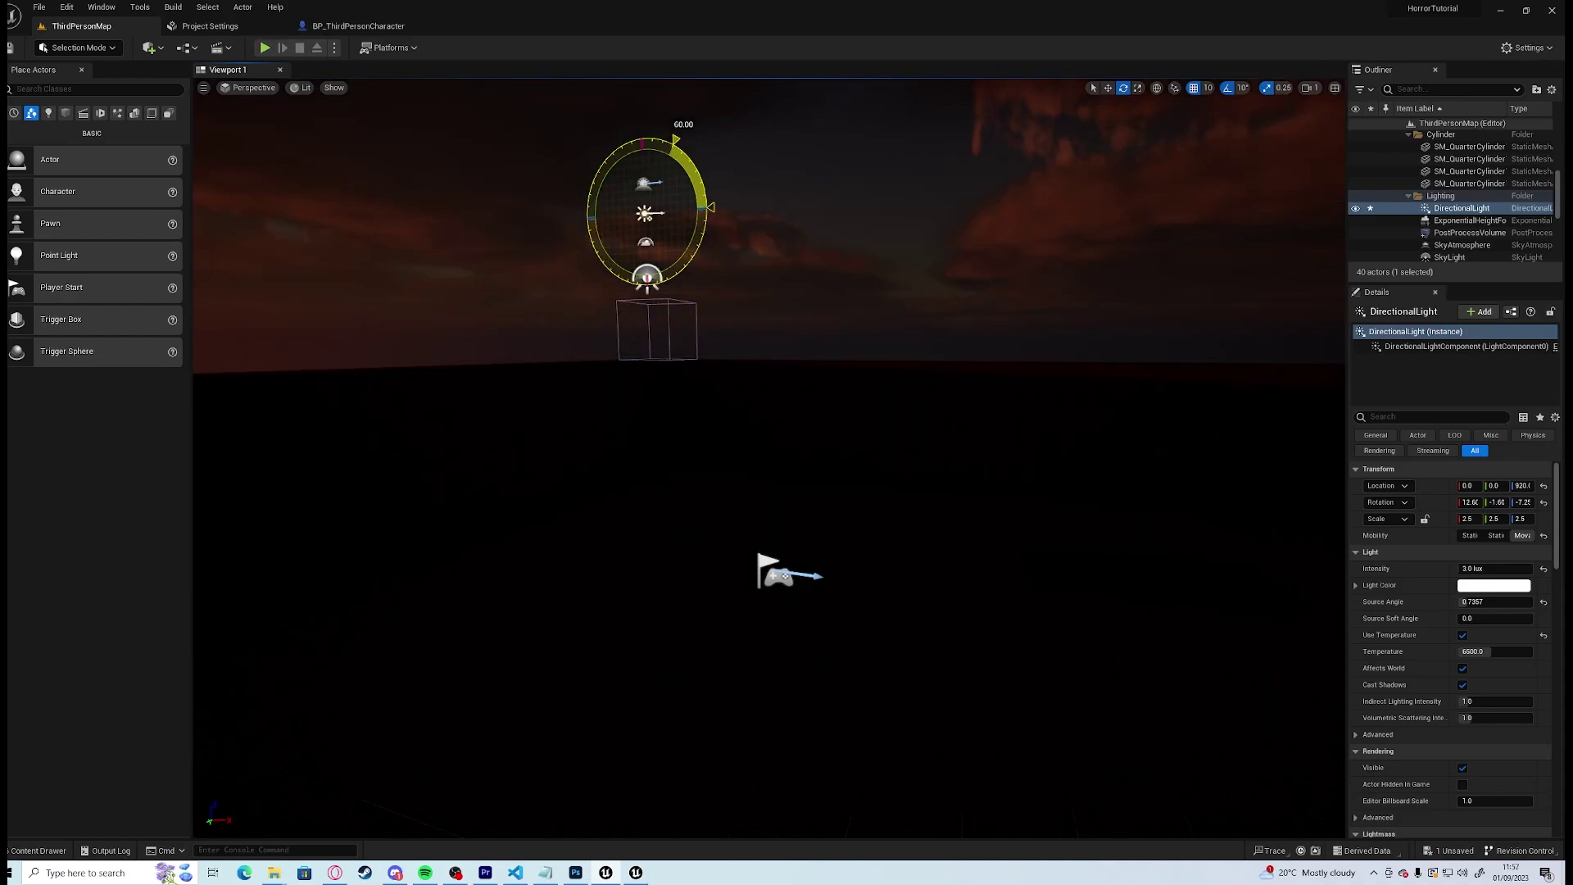
Play-test the level in the dark, walking around with the camera-mounted spotlight, and end the session
key("alt+p")
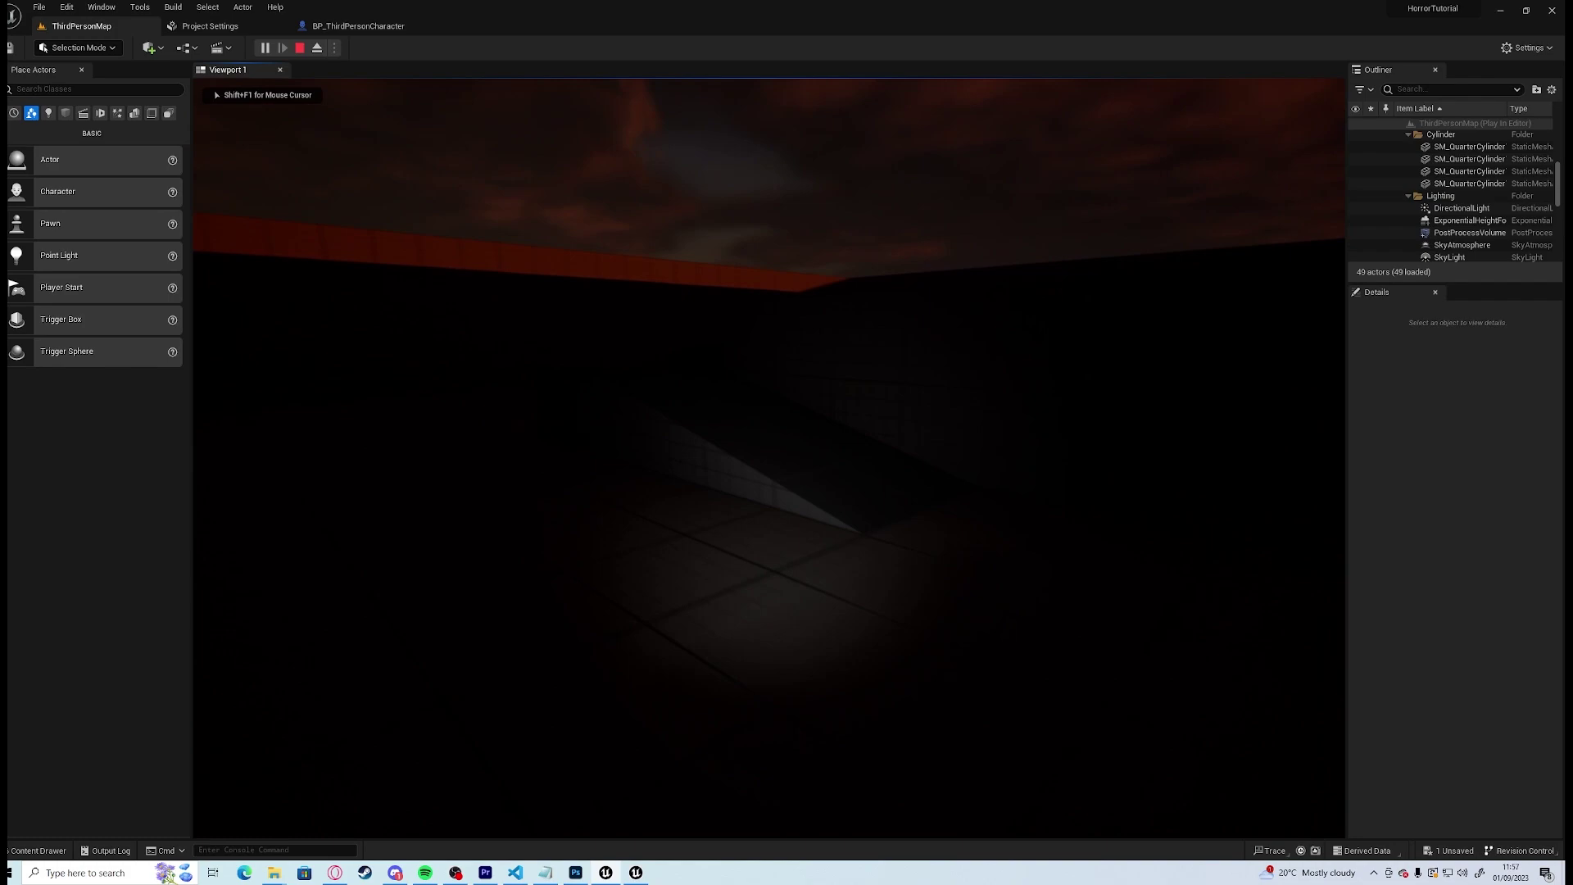
key("w")
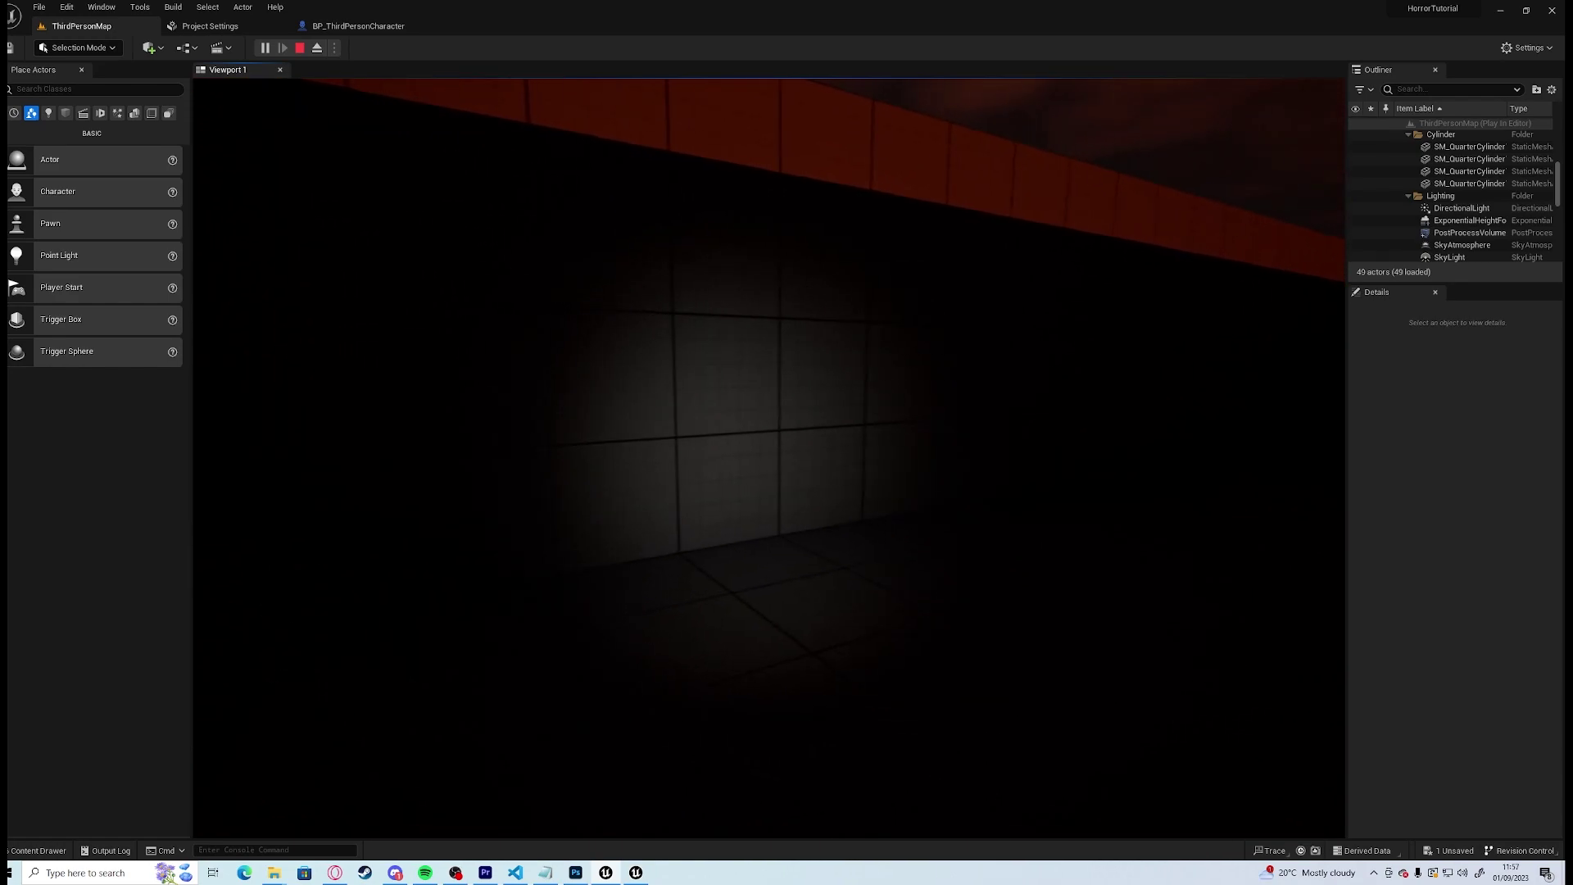
key("Escape")
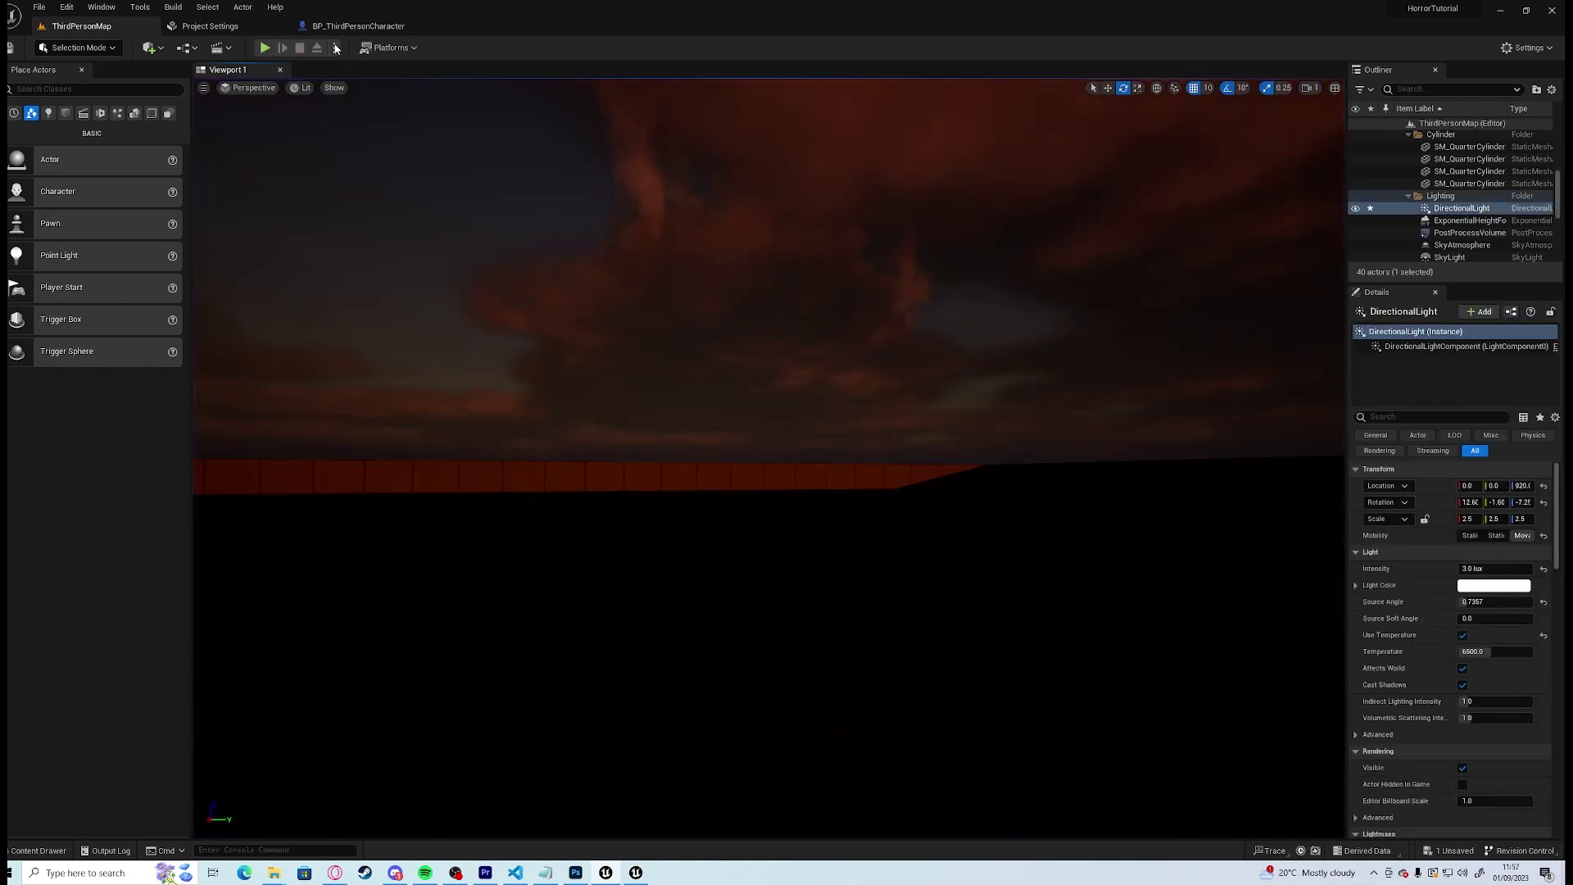
In the character blueprint, move the SpotLight component forward along X, in front of the character's head
left_click(358, 25)
right_click_drag(843, 418, 781, 462)
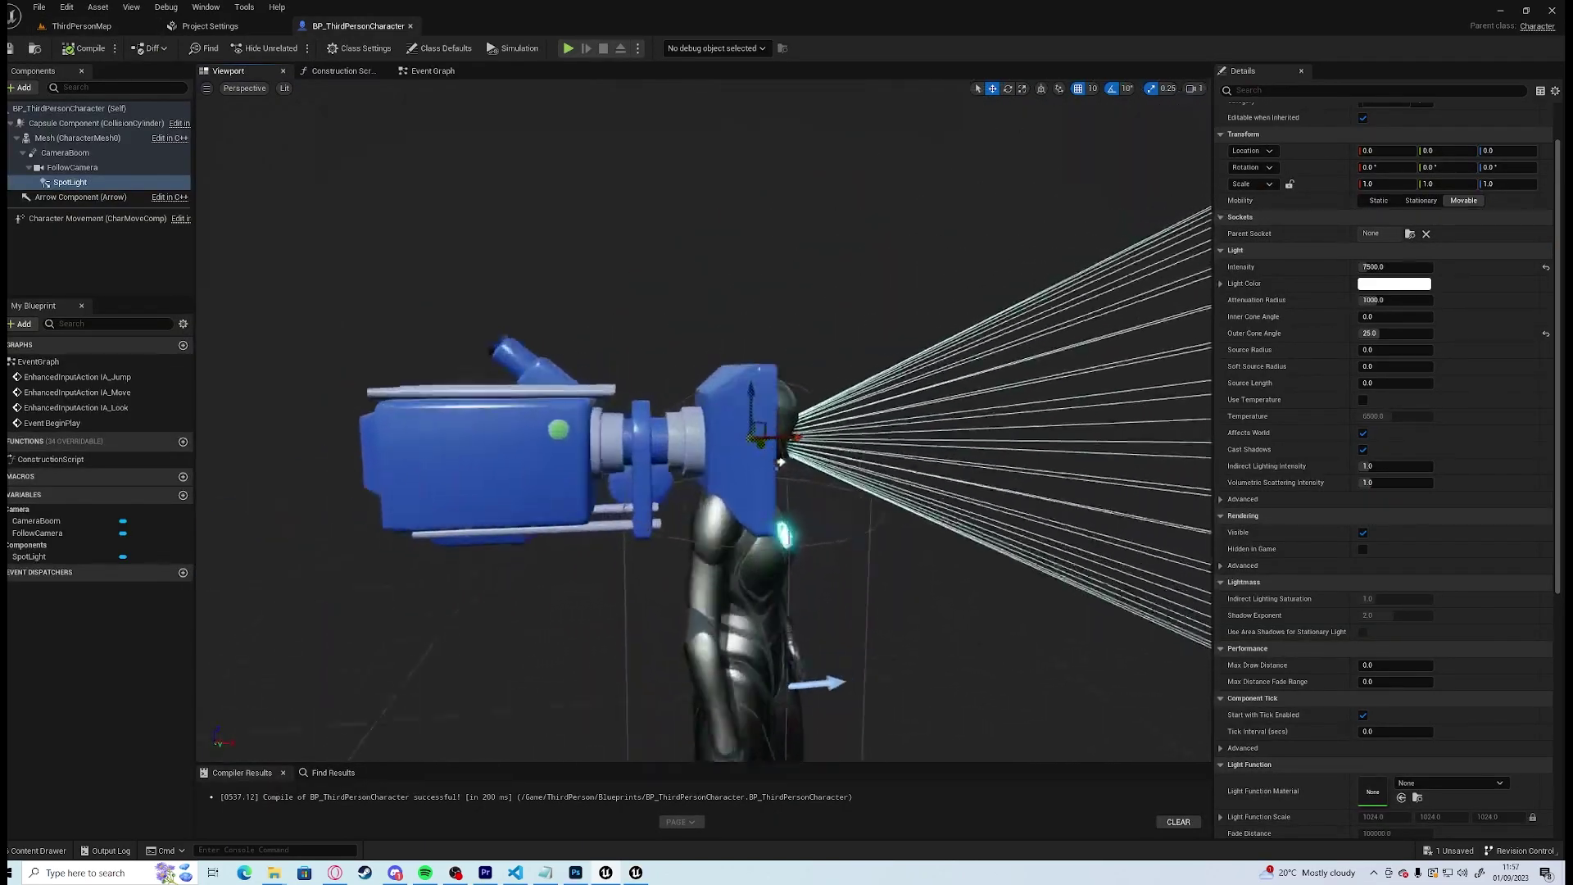
left_click_drag(780, 461, 562, 440)
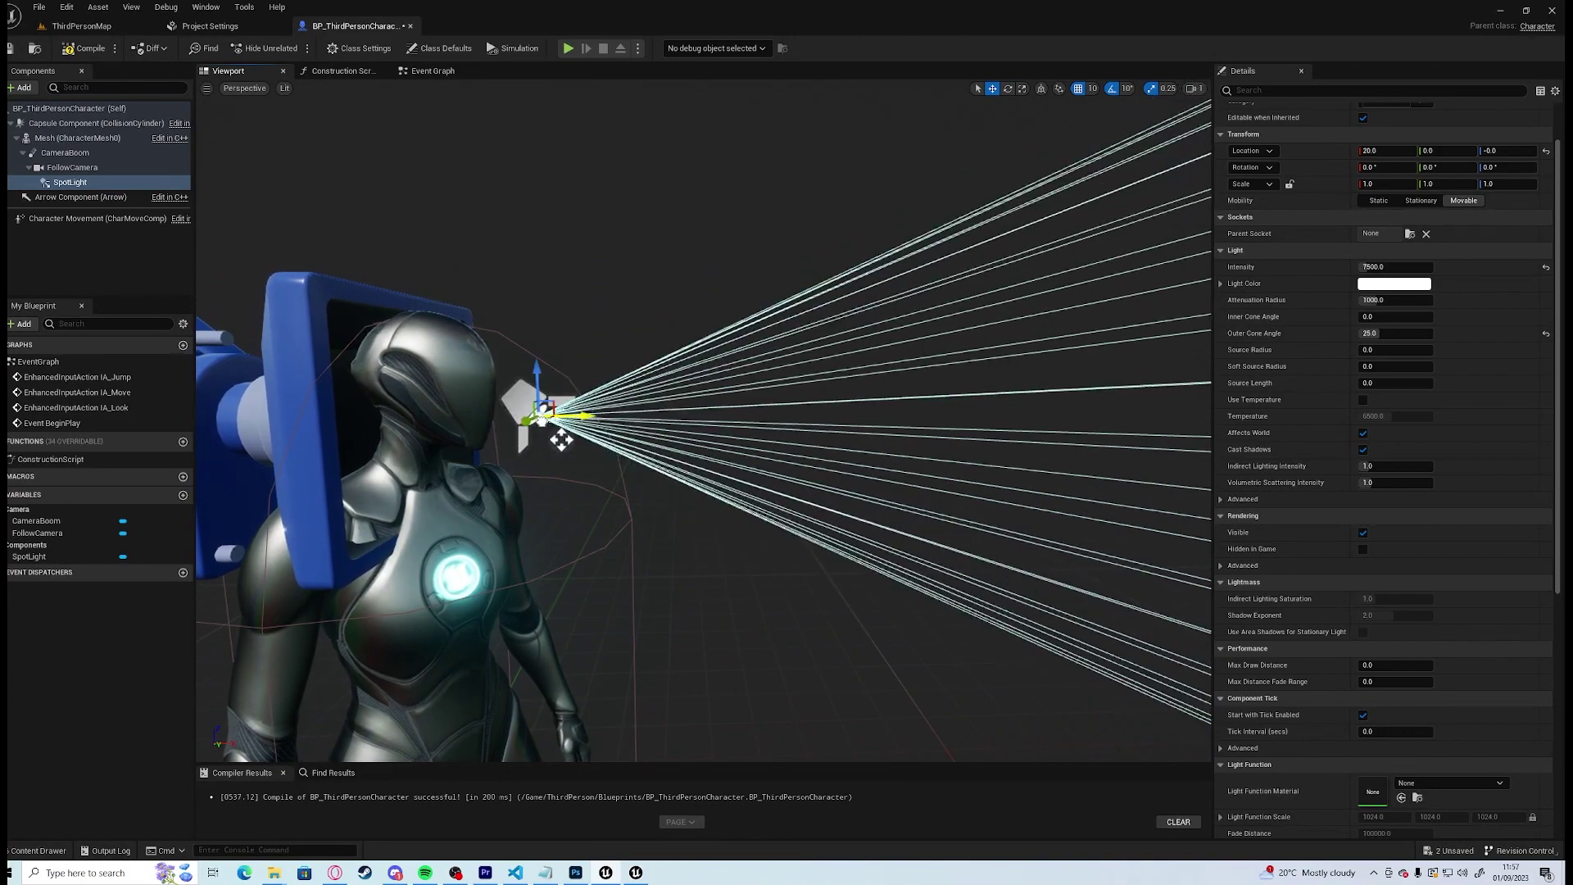
Play-test the repositioned spotlight in a preview window, end the session, and view the light cone from the side
left_click(572, 48)
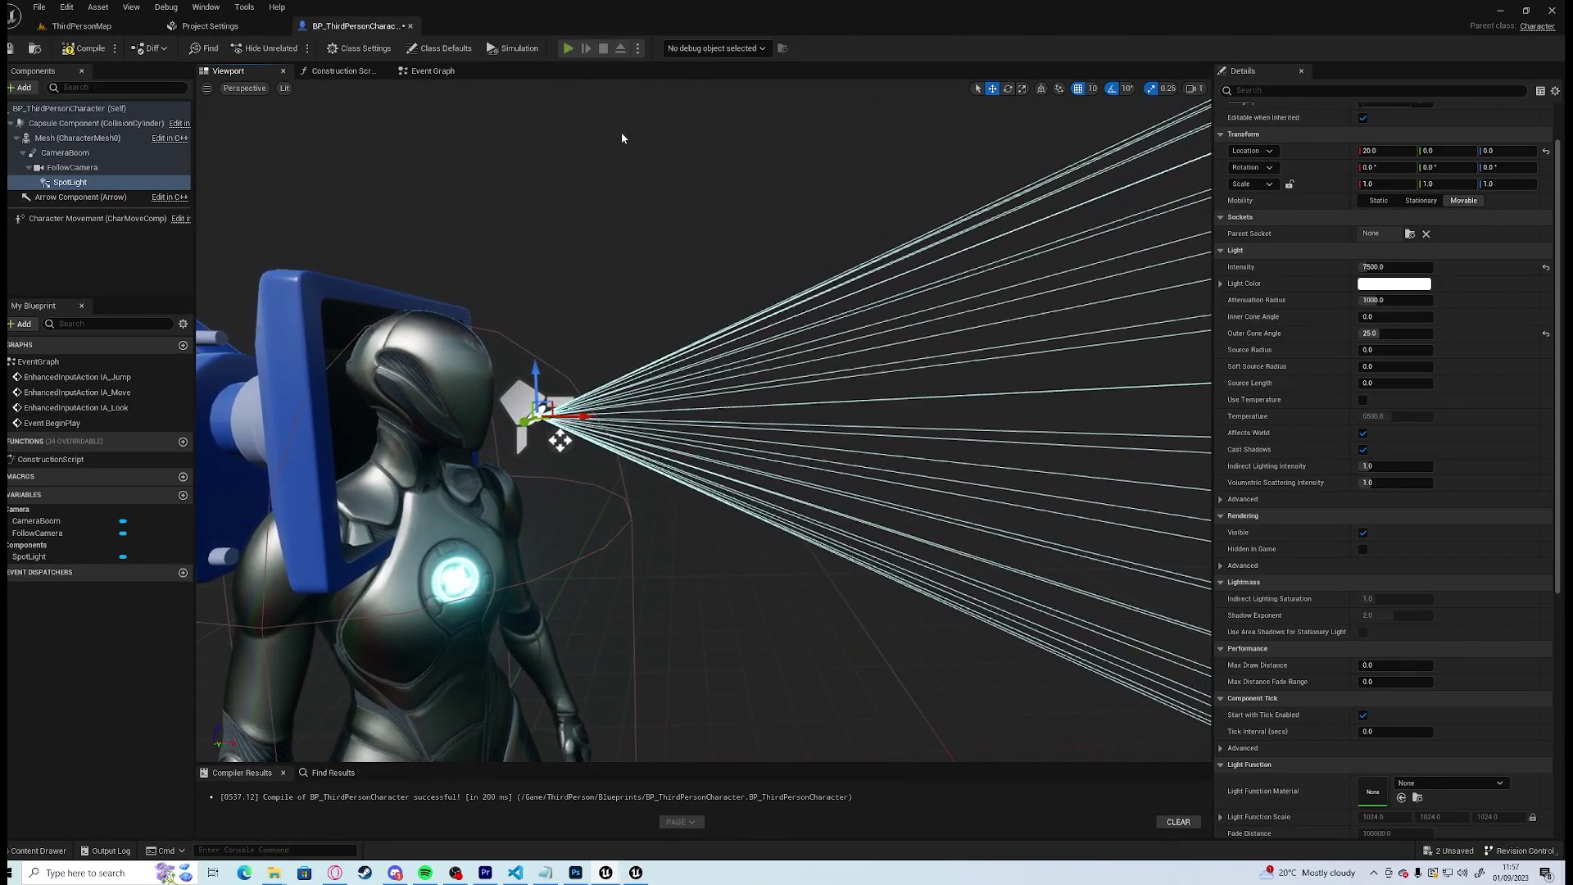
key("alt+p")
left_click(823, 466)
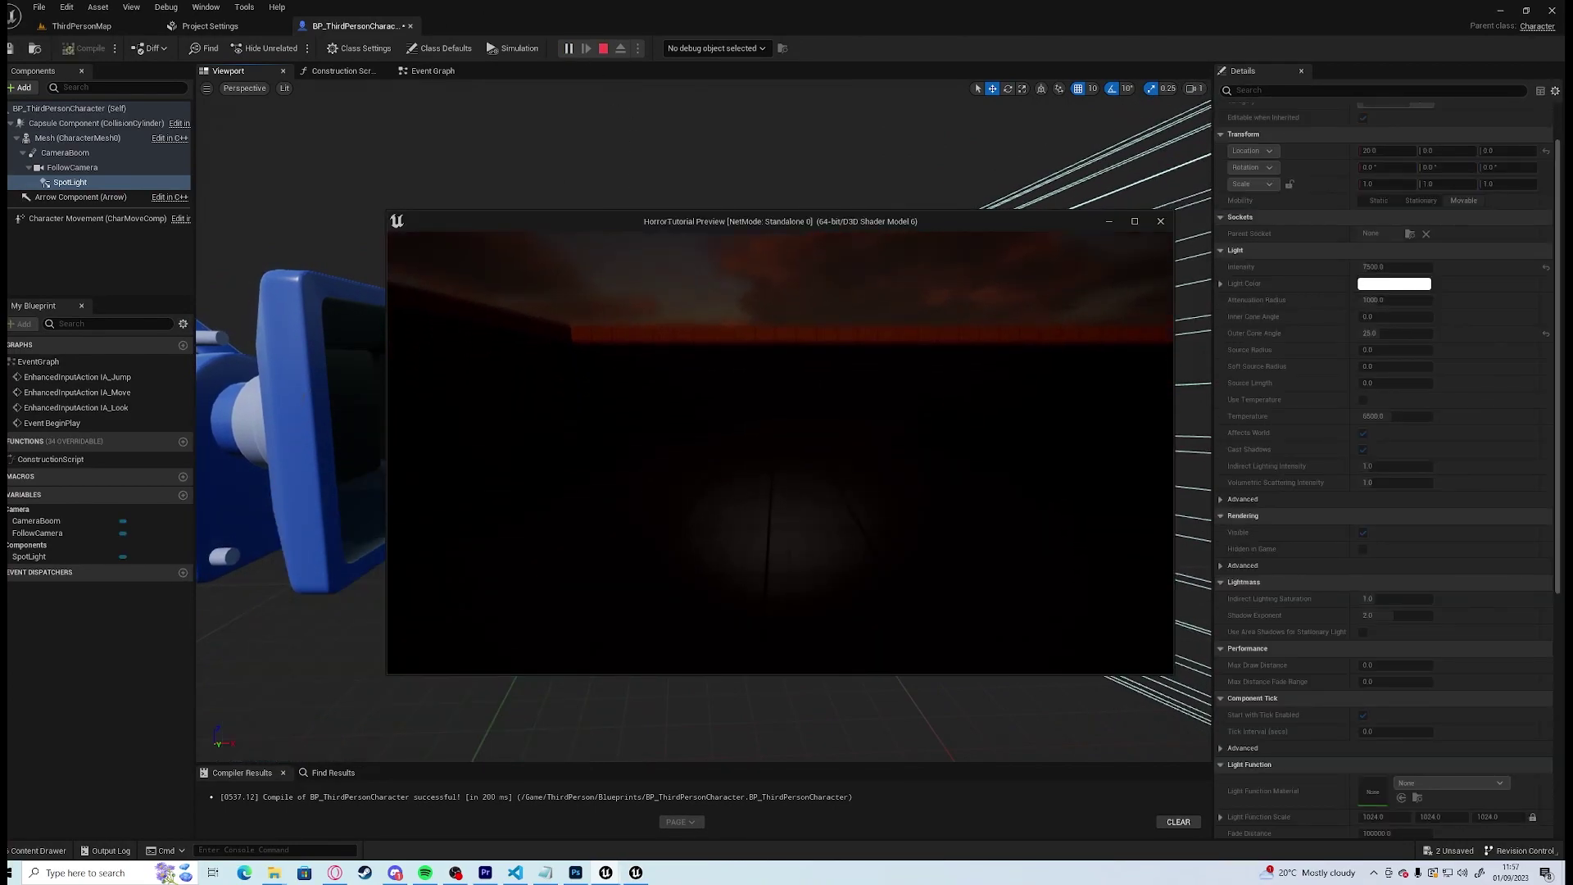
key("w")
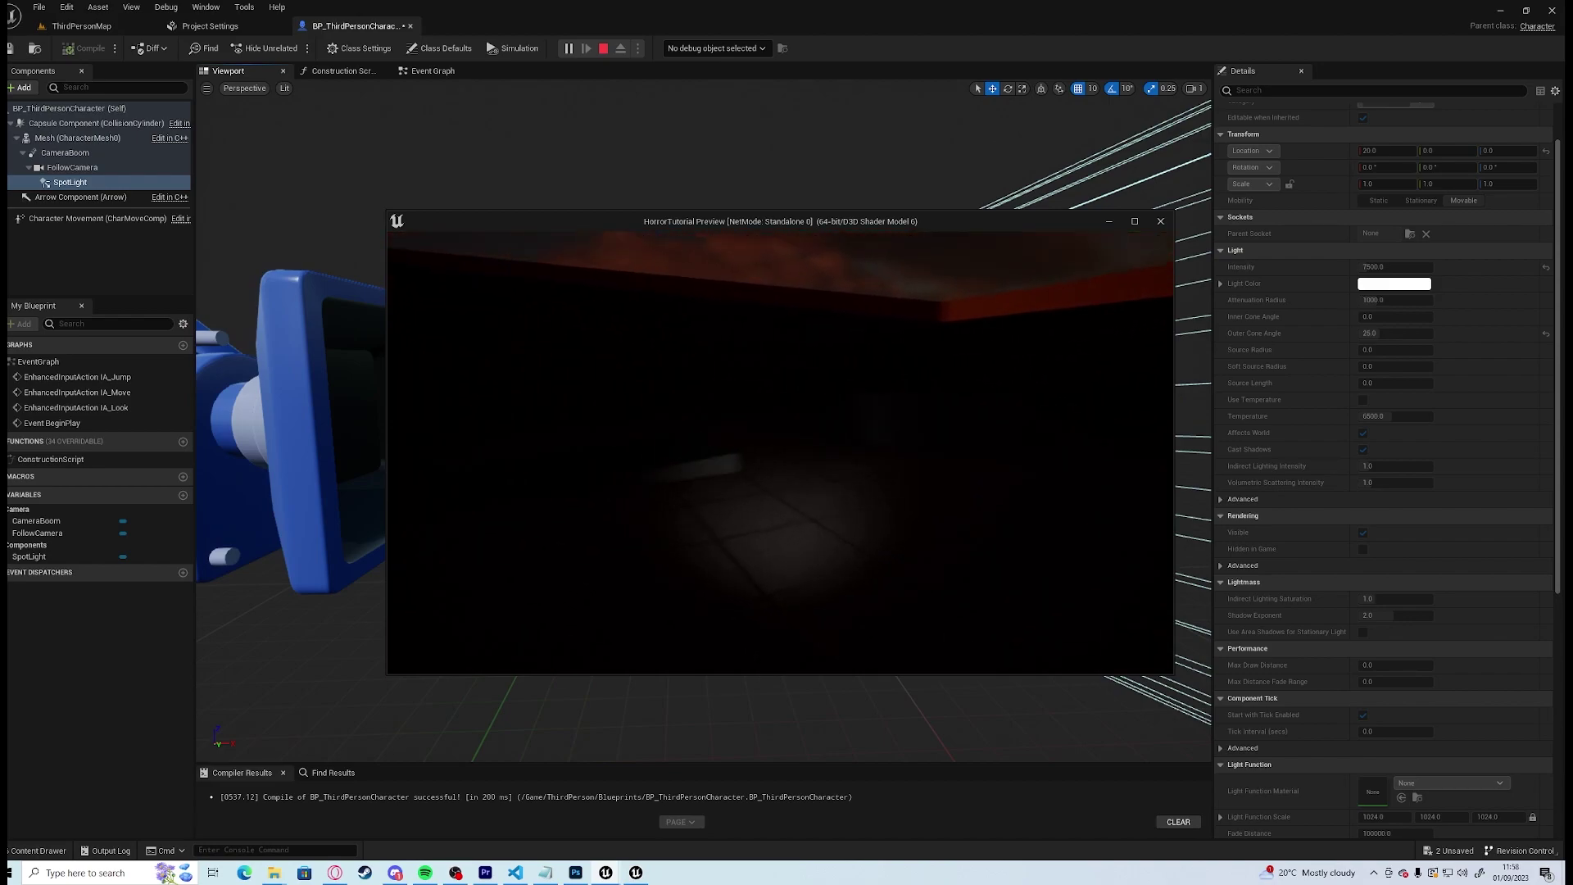
key("w")
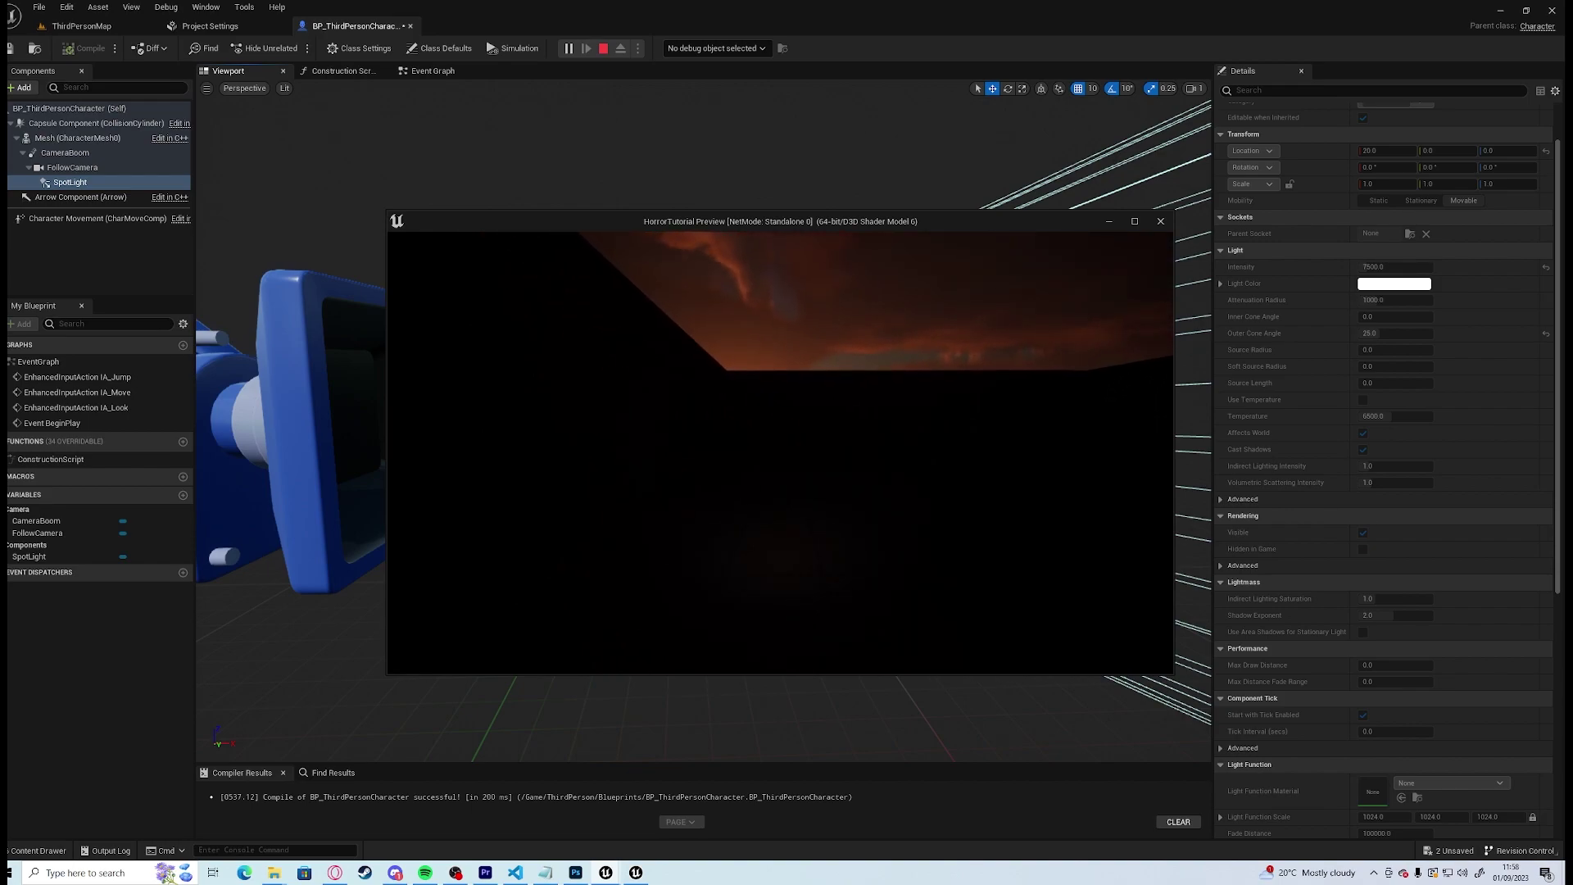
key("Escape")
scroll(677, 422, "down", 5)
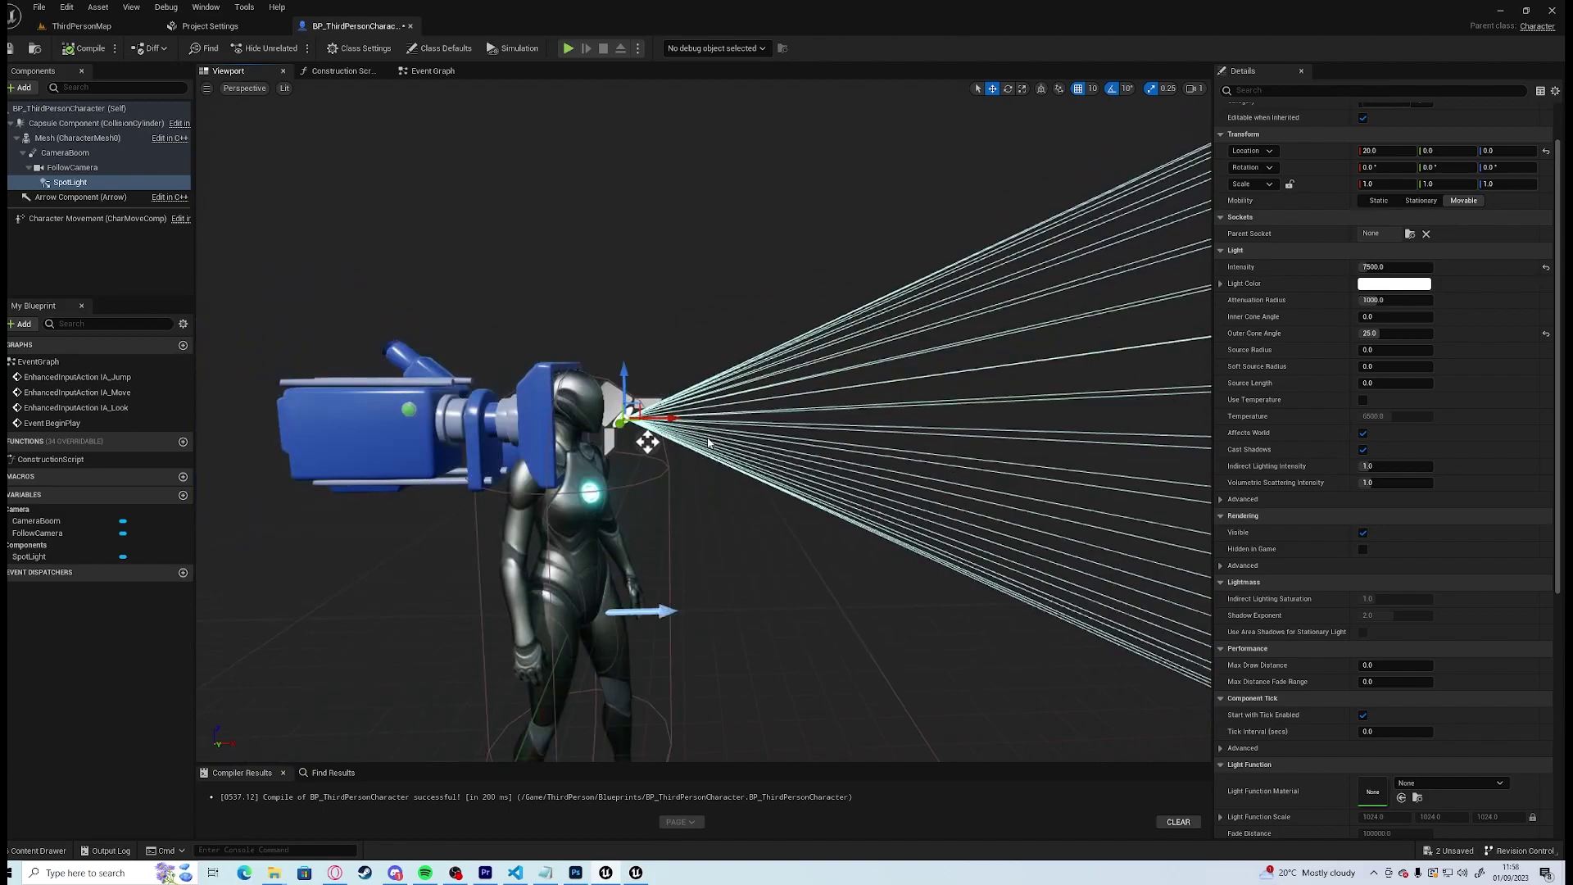
right_click_drag(677, 423, 602, 447)
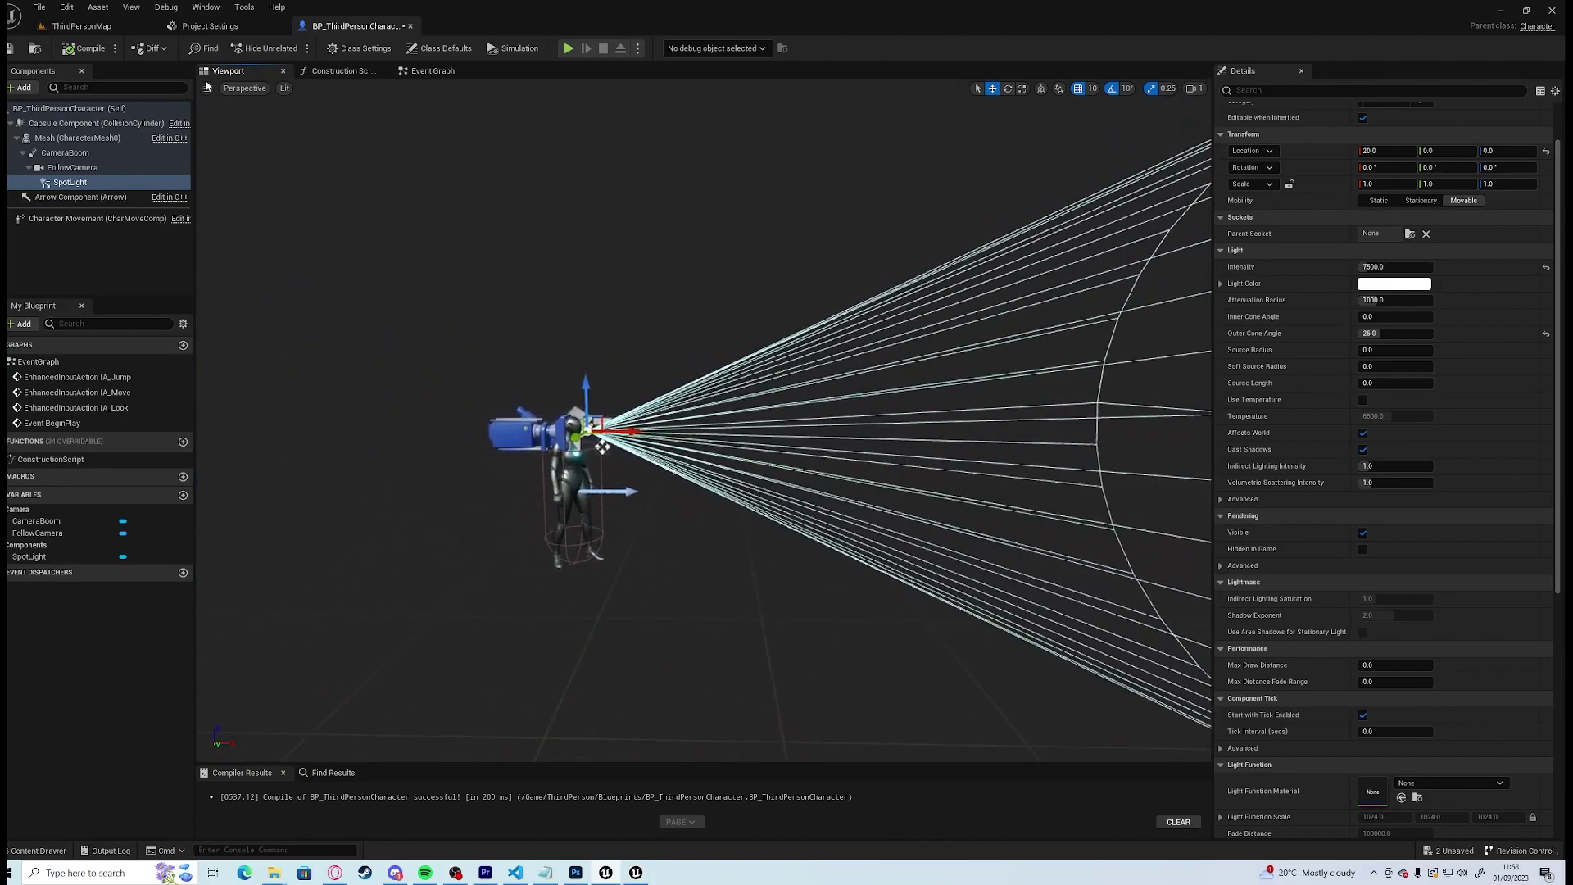
In ThirdPersonMap, rotate the sun back to daylight and select the low block near the player start
left_click(81, 26)
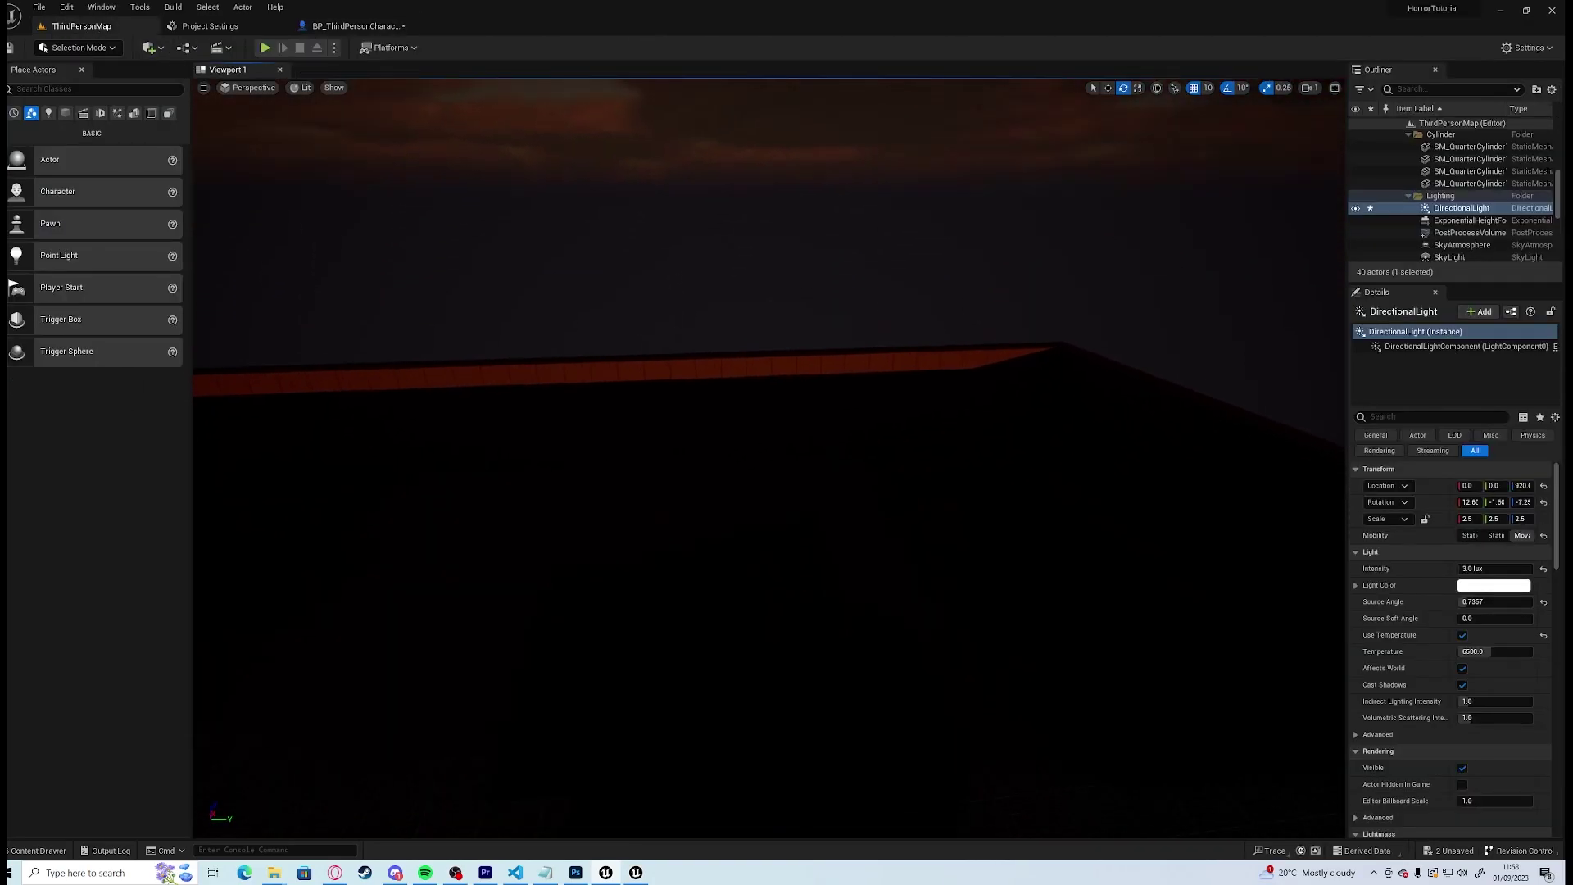
right_click_drag(652, 387, 653, 334)
left_click_drag(653, 339, 669, 403)
mouse_move(998, 502)
right_mouse_down()
mouse_move(1213, 606)
mouse_move(1221, 631)
mouse_move(998, 507)
right_mouse_up()
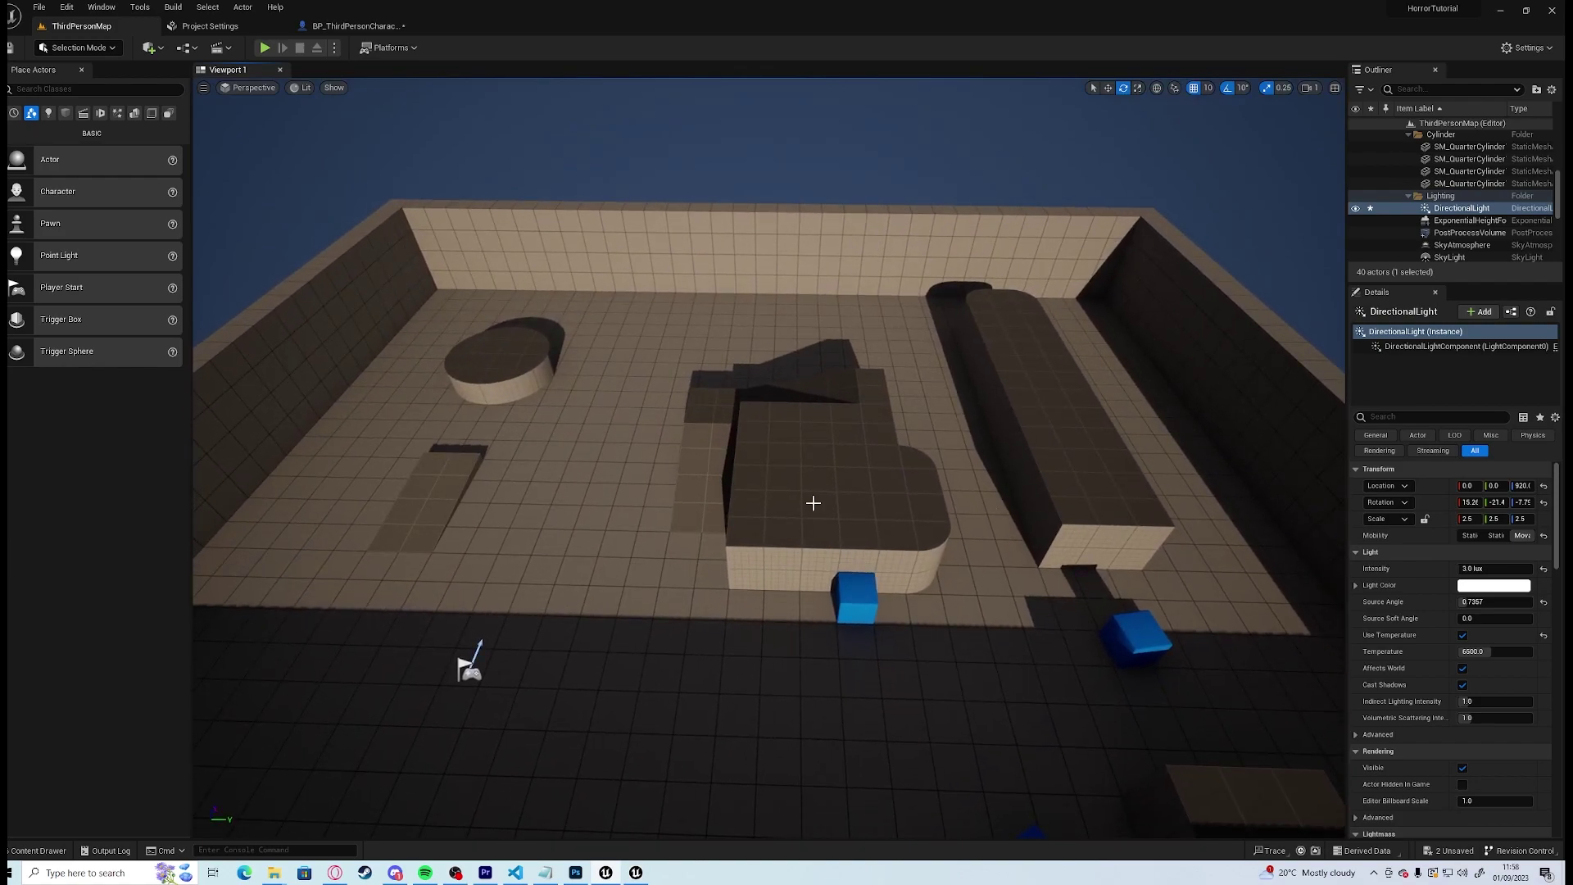
left_click(440, 472)
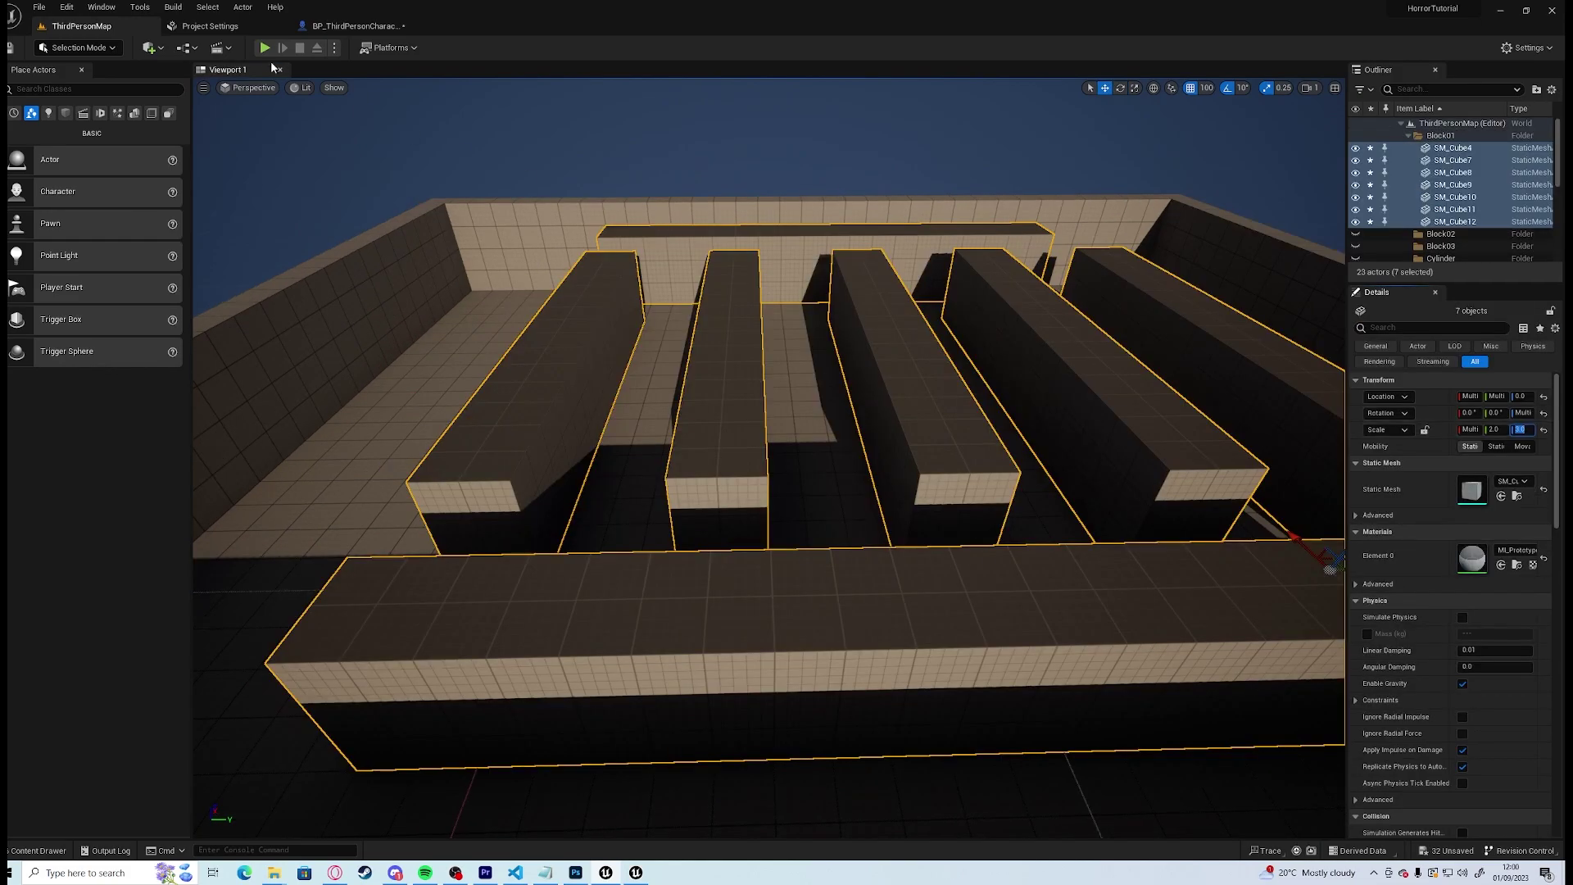
Play-test walking through the corridors between the tall walls in daylight, and end the session
key("alt+p")
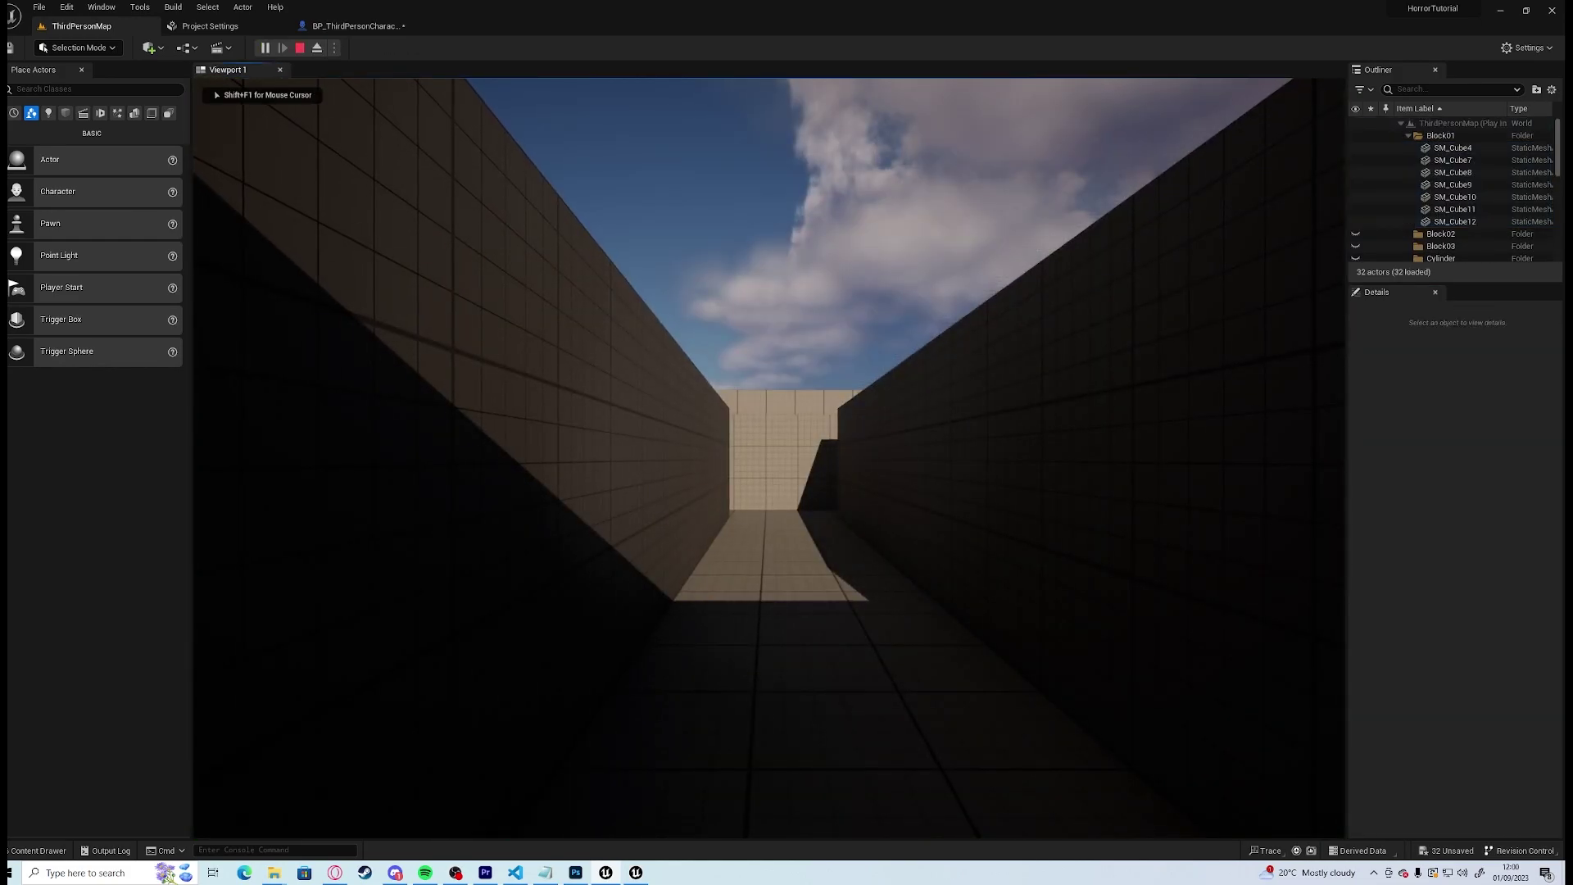
key("w")
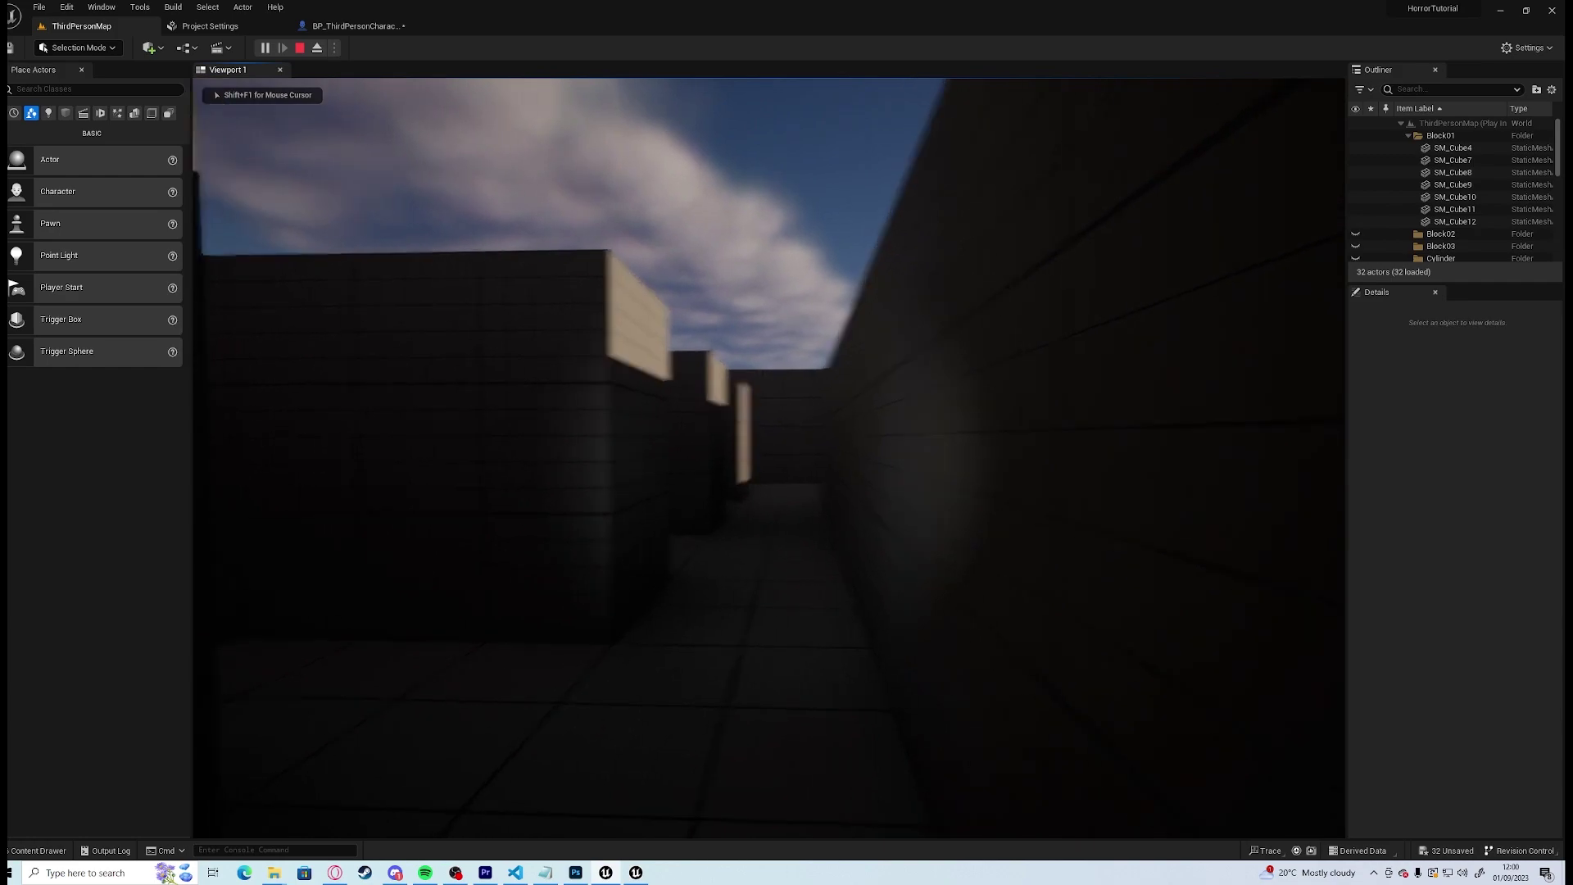
key("w")
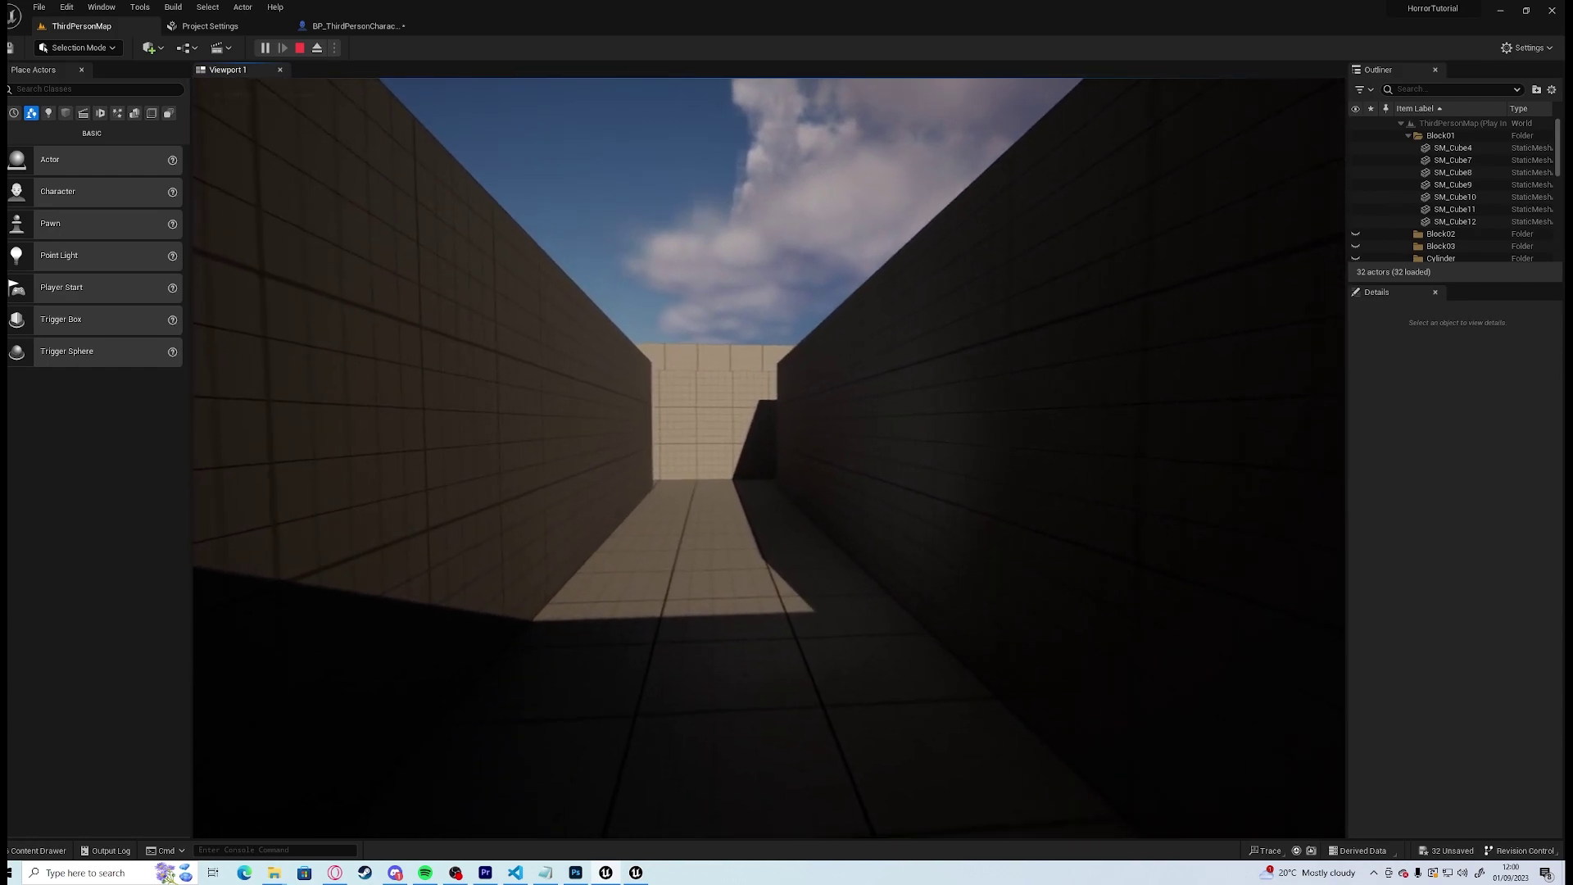
key("w")
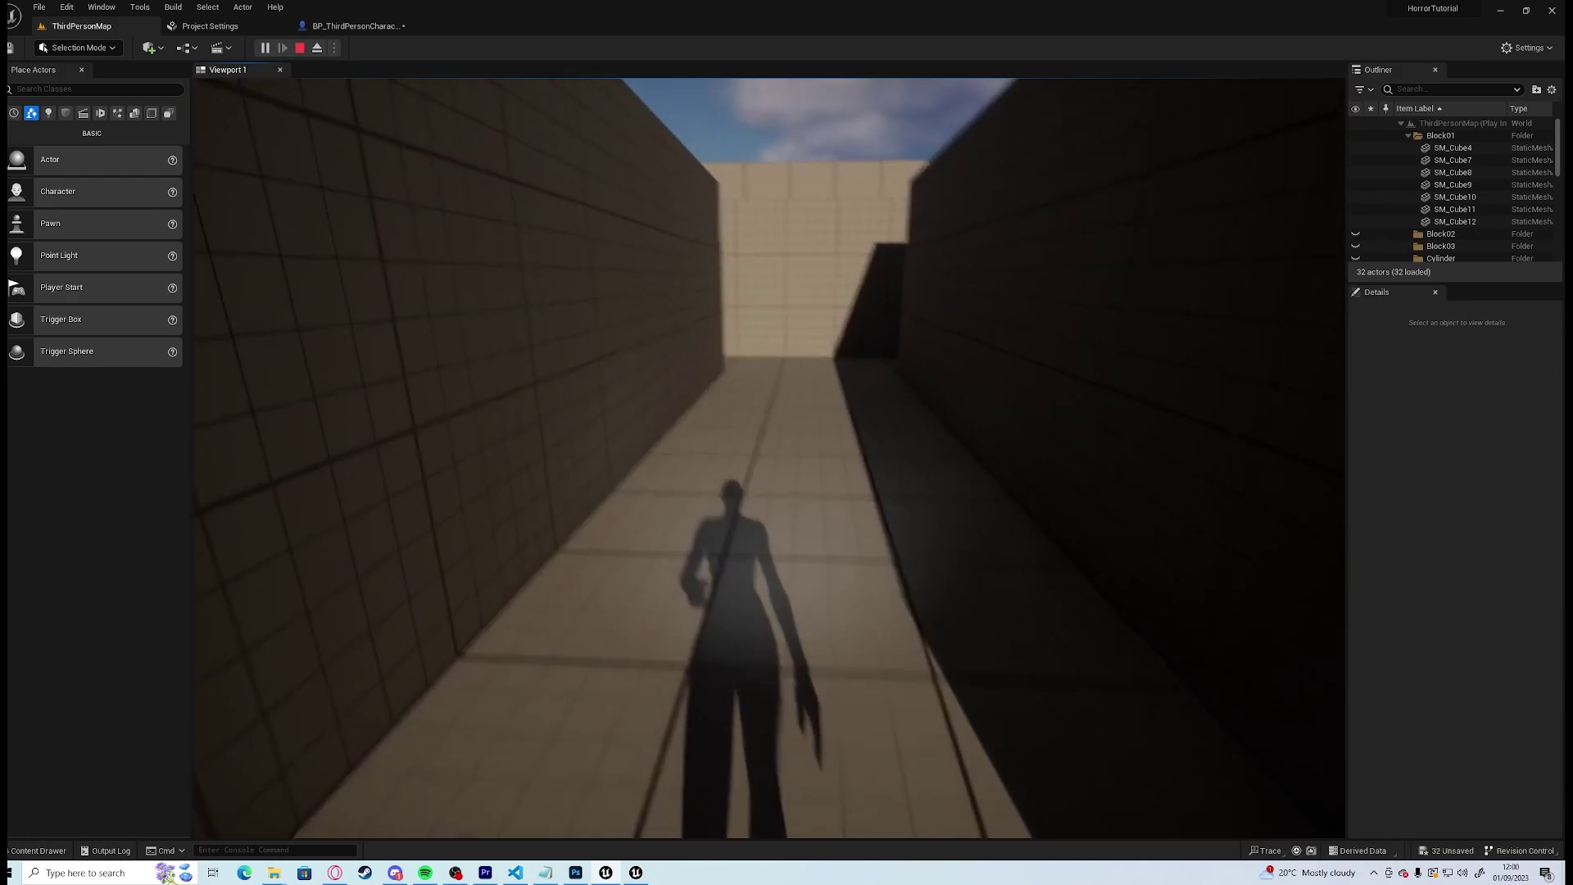
key("w")
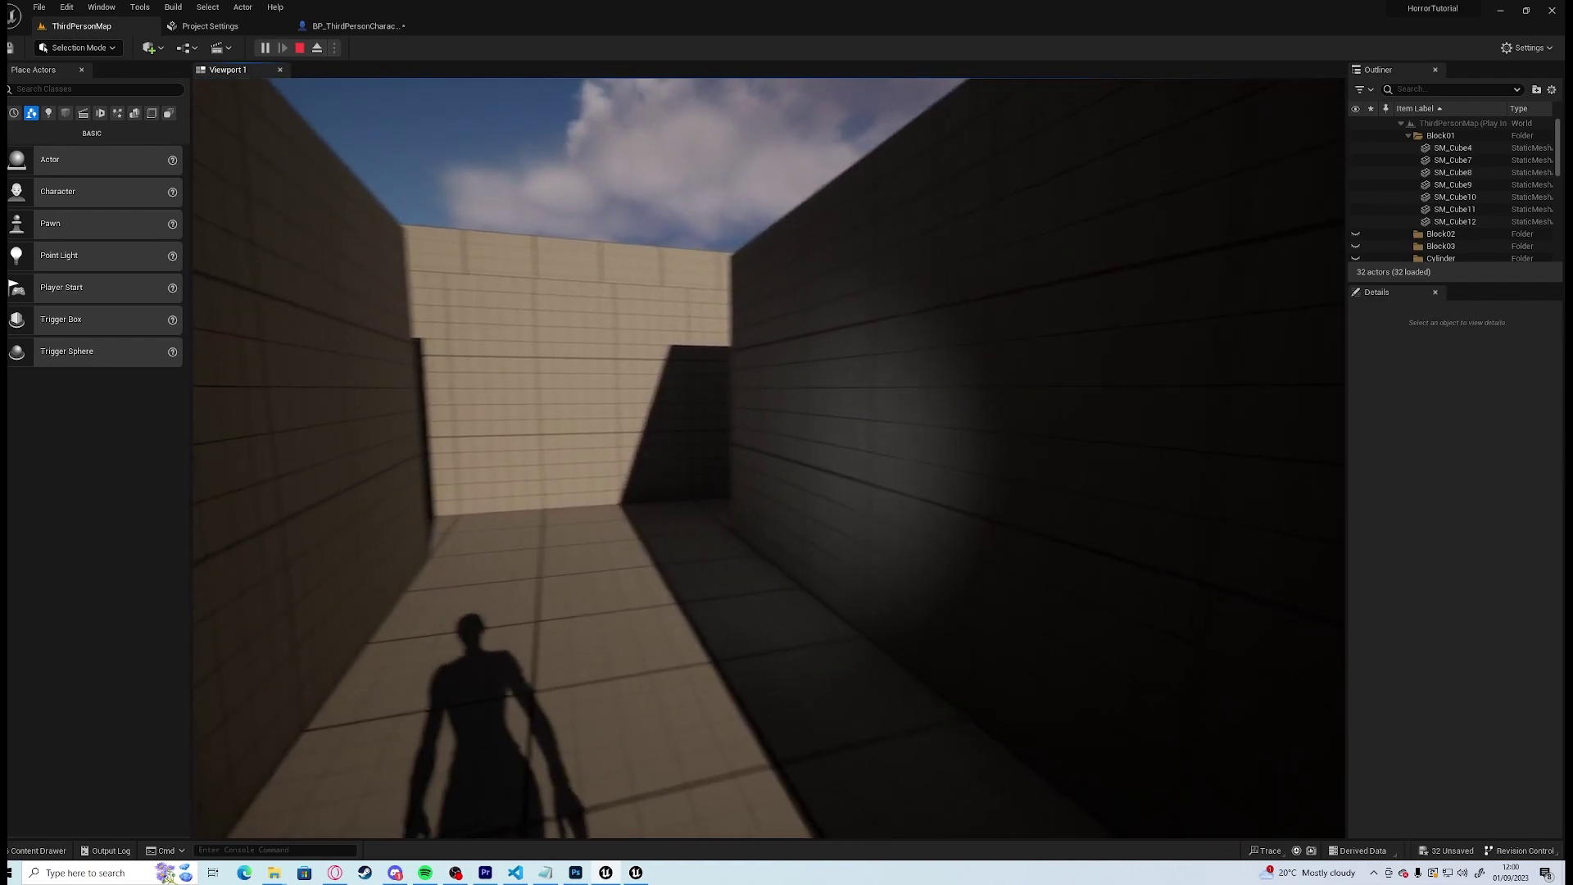
key("w")
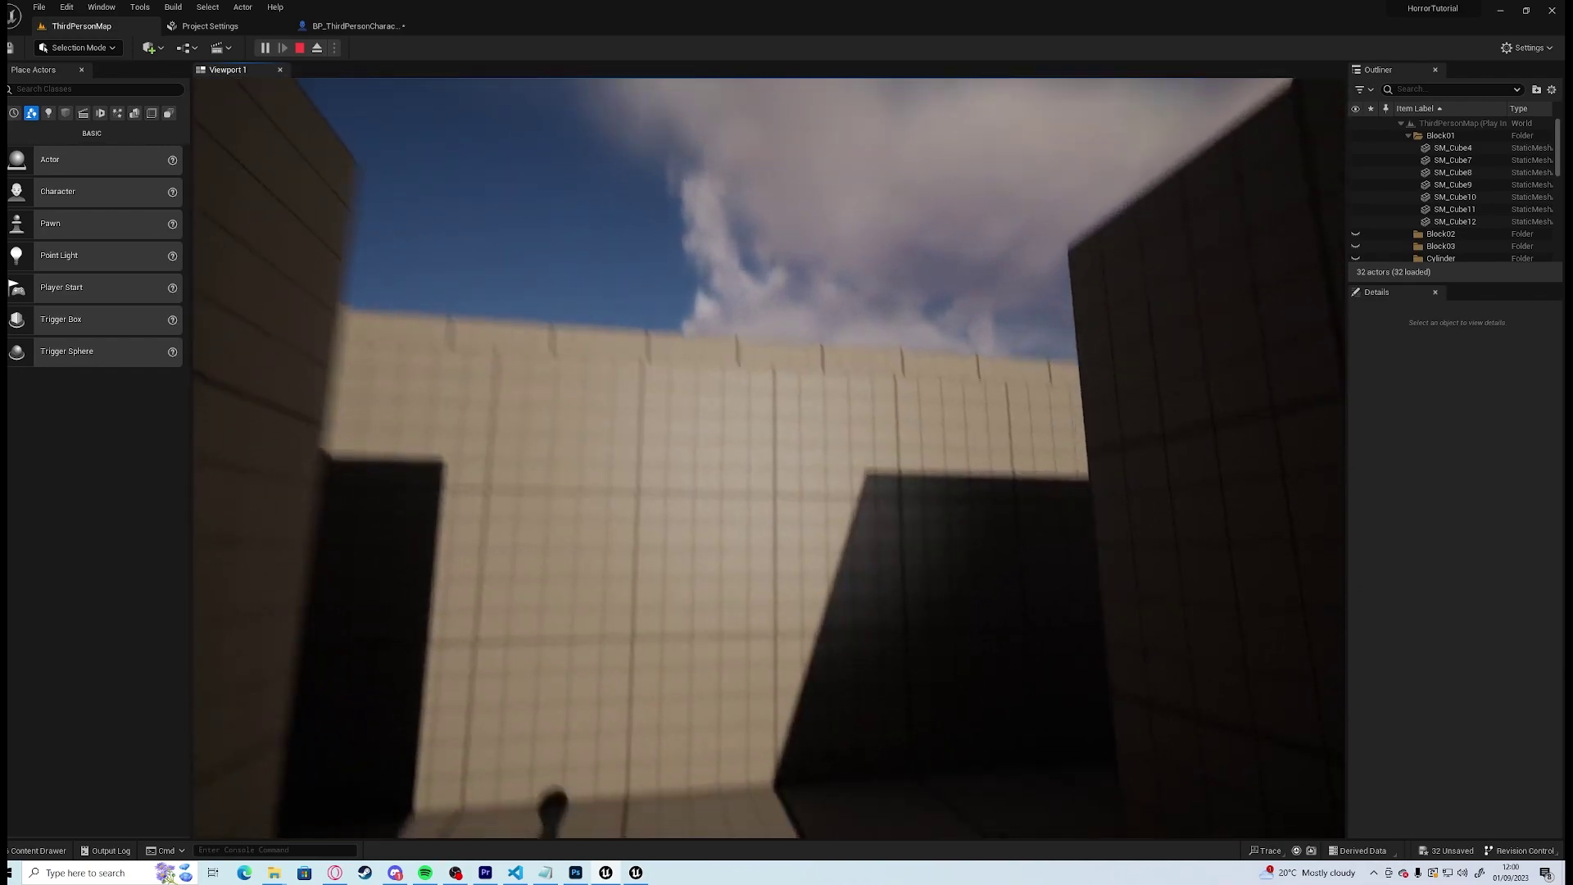
key("w")
key("Escape")
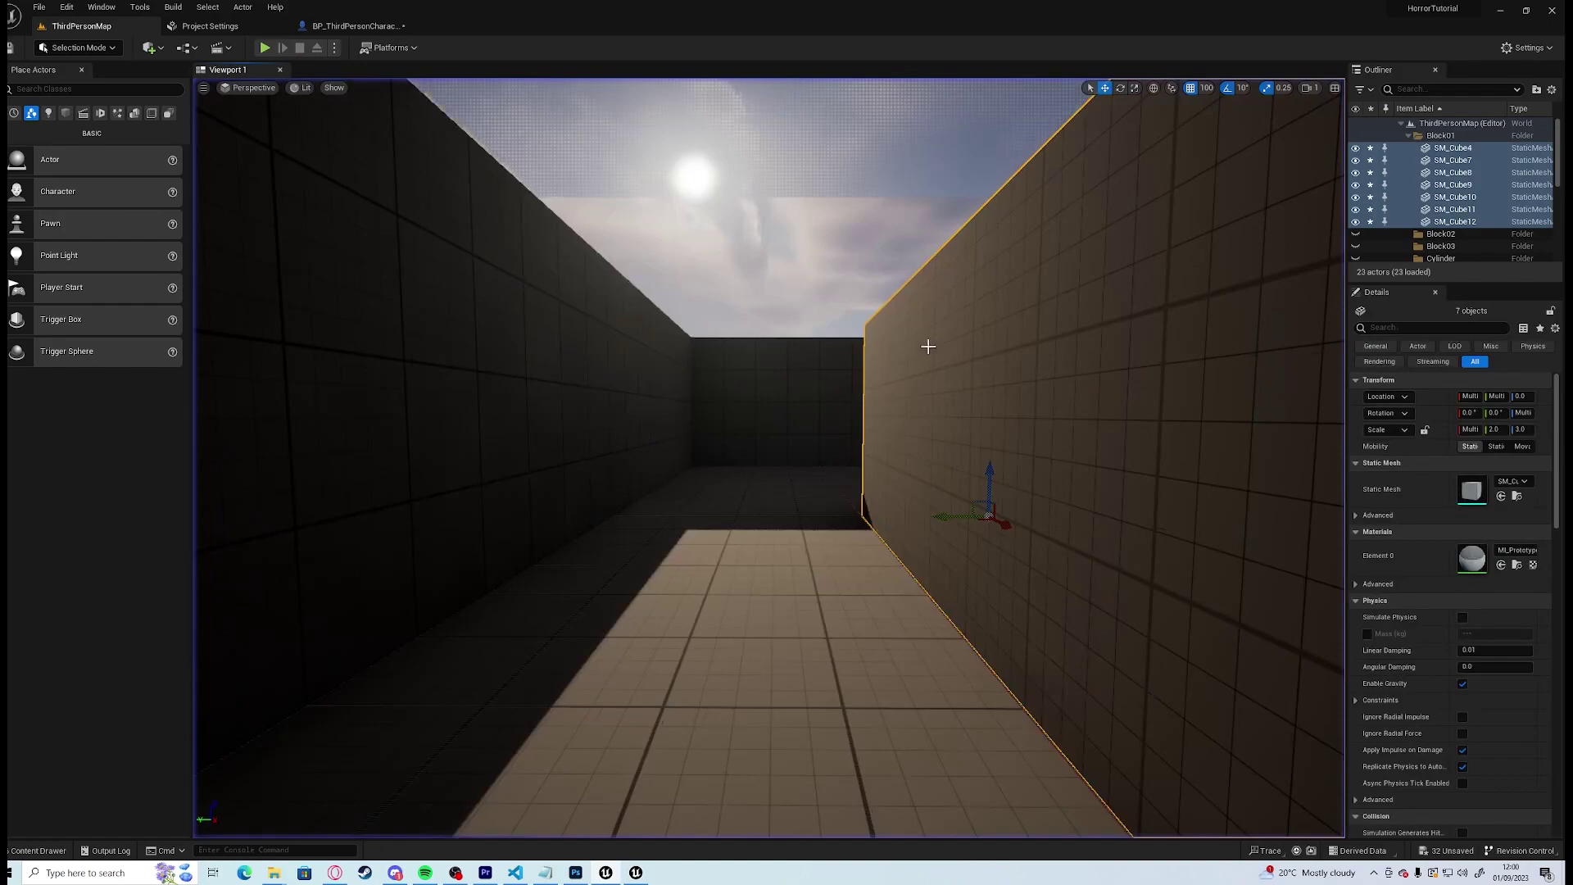
Rotate the DirectionalLight above the level's corner to turn the scene back to night
right_click_drag(928, 347, 708, 333)
key("e")
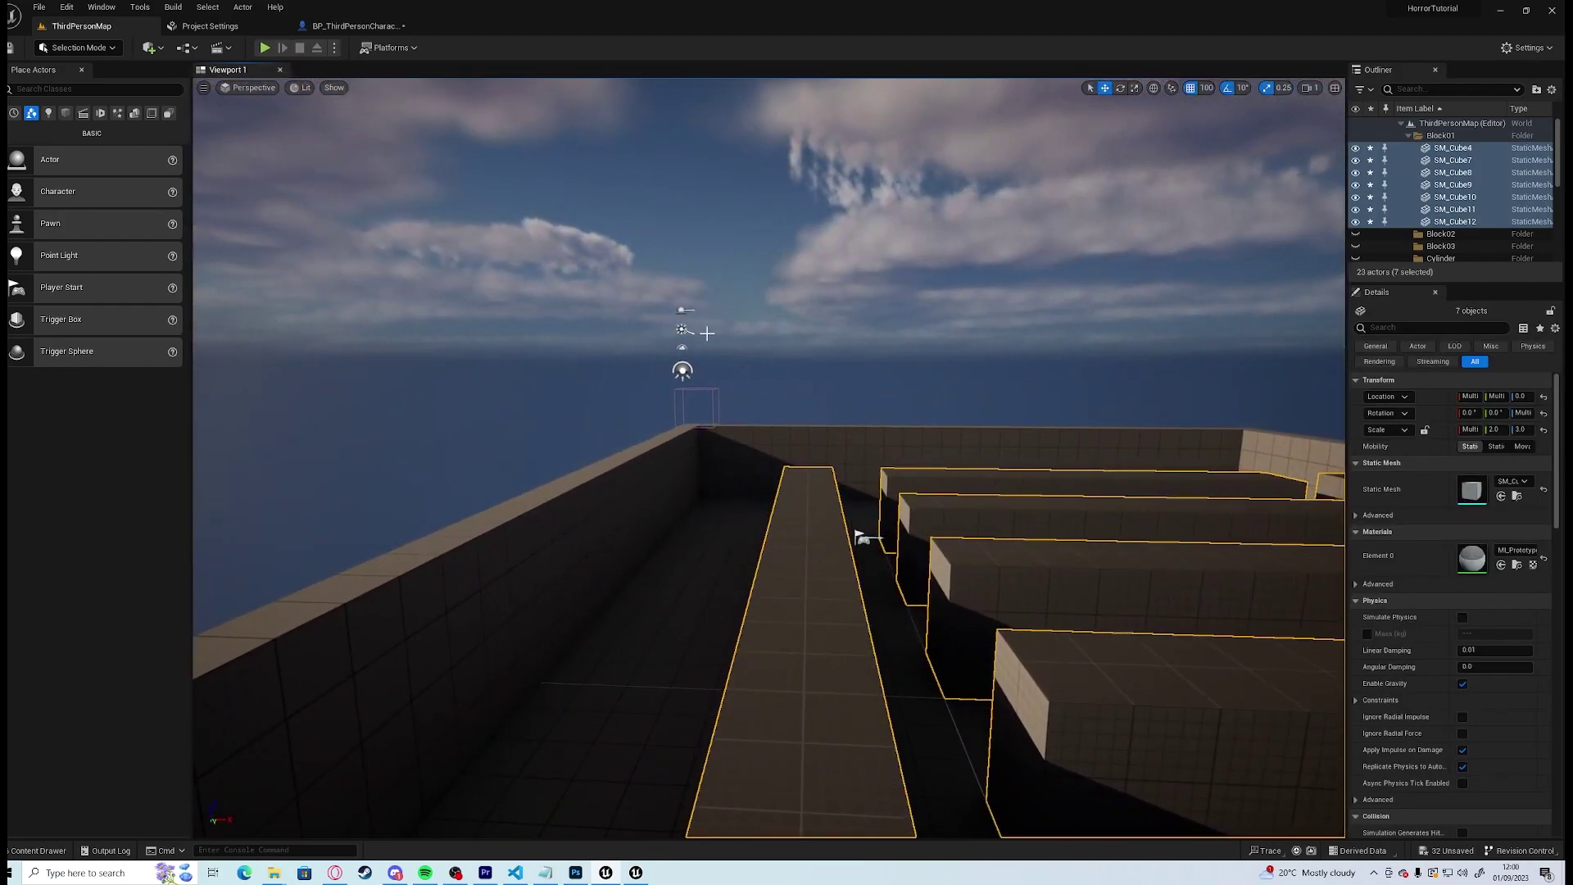
left_click(684, 328)
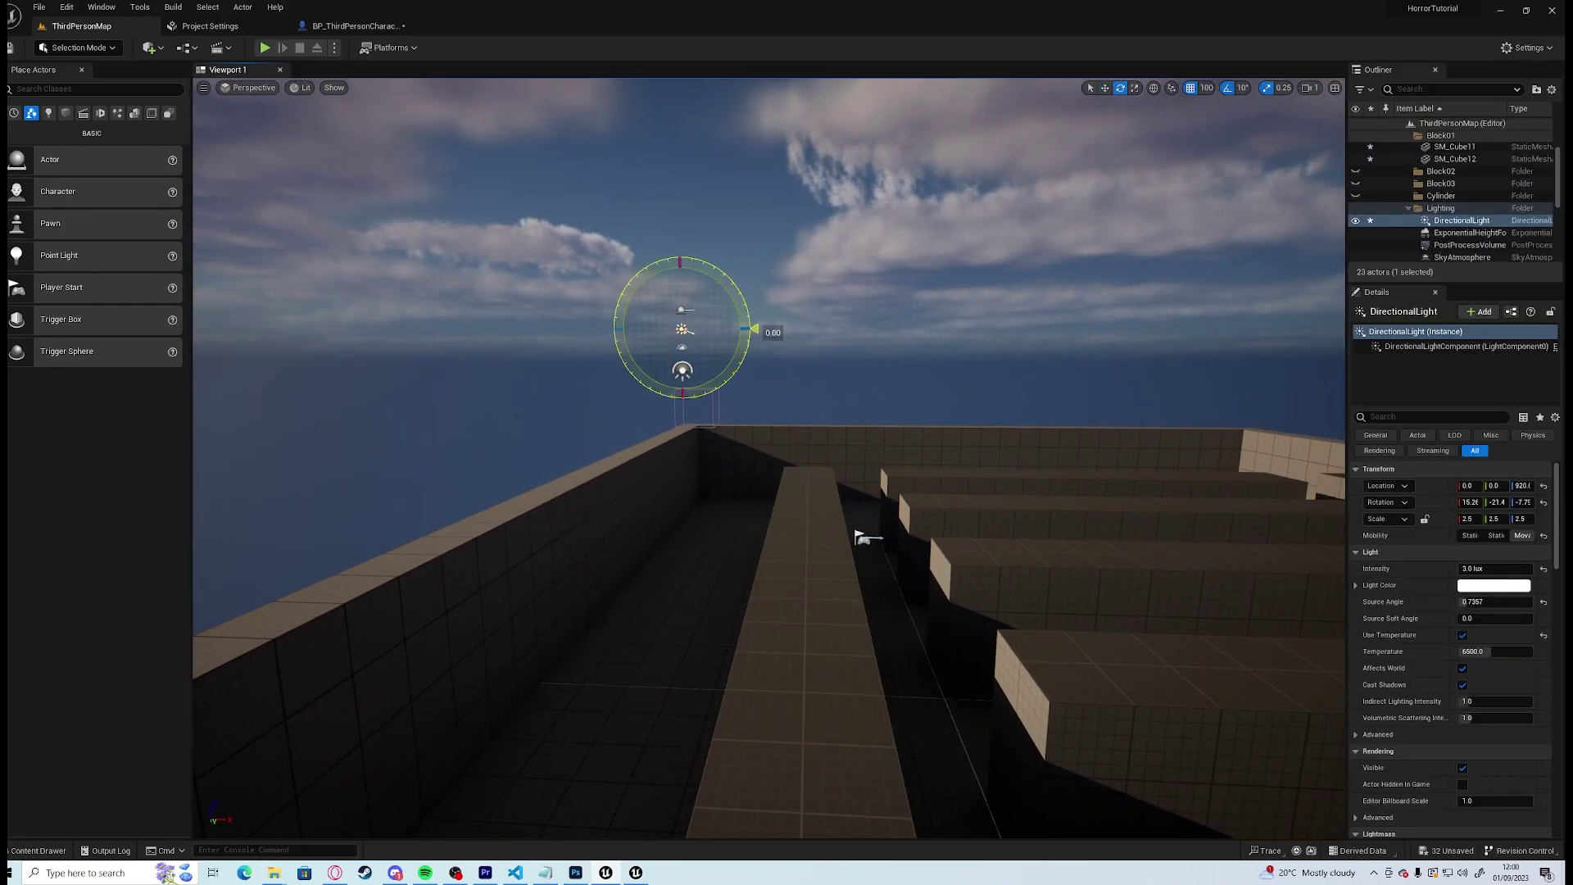
left_click_drag(752, 329, 749, 301)
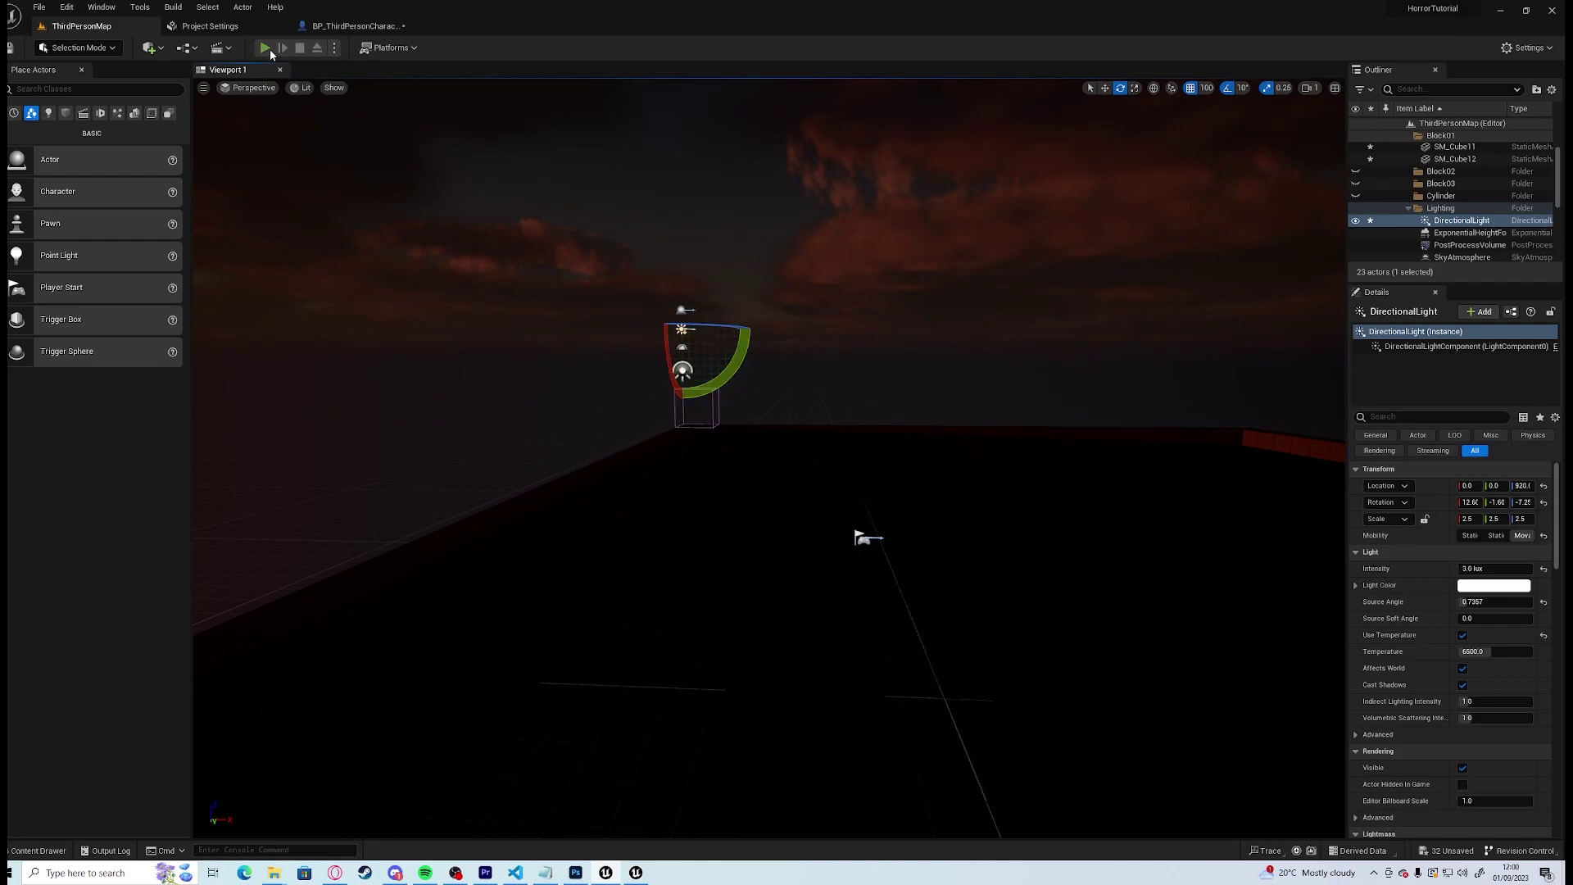
Play-test the dark corridors between the walls with the spotlight, and end the session
key("alt+p")
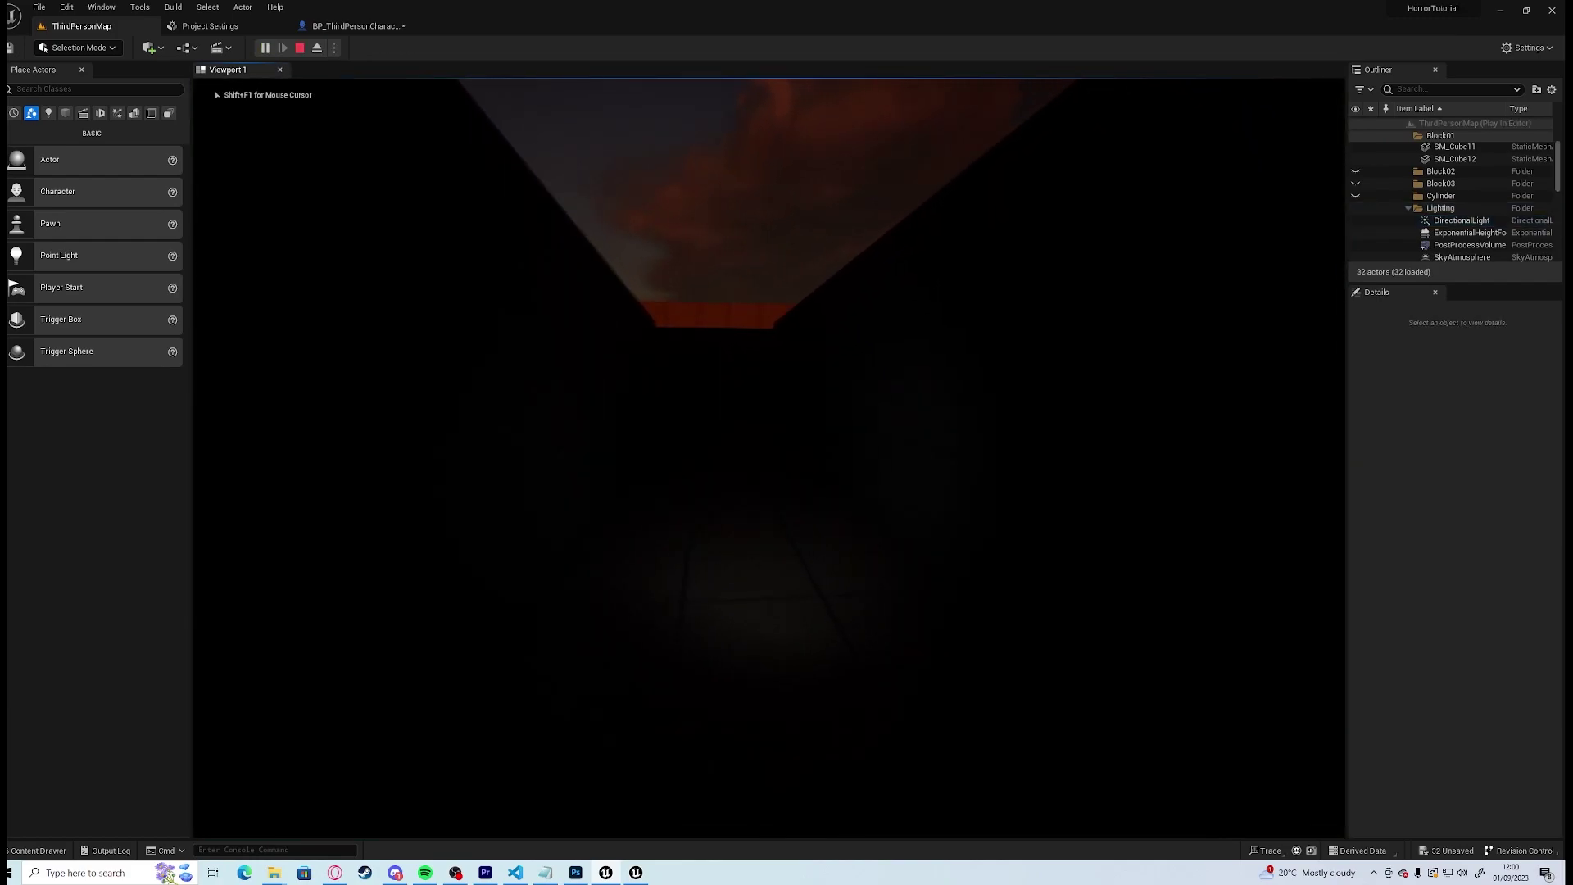
key("w")
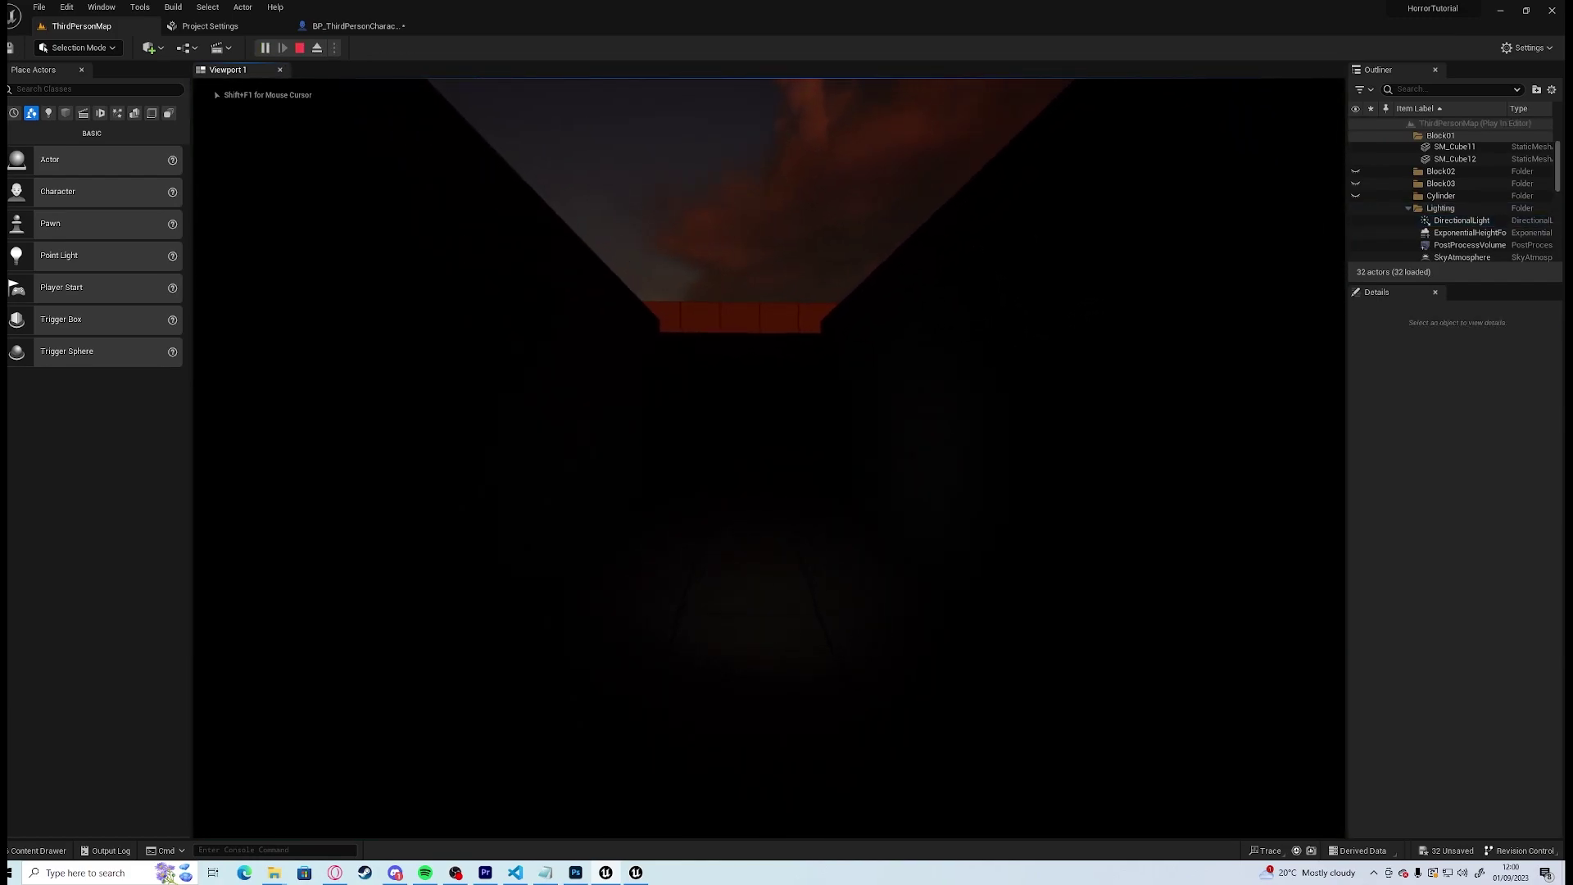
key("Escape")
Switch to the BP_ThirdPersonCharacter blueprint, play-test walking the dark corridors with the spotlight in the preview window, and end the session
left_click(352, 26)
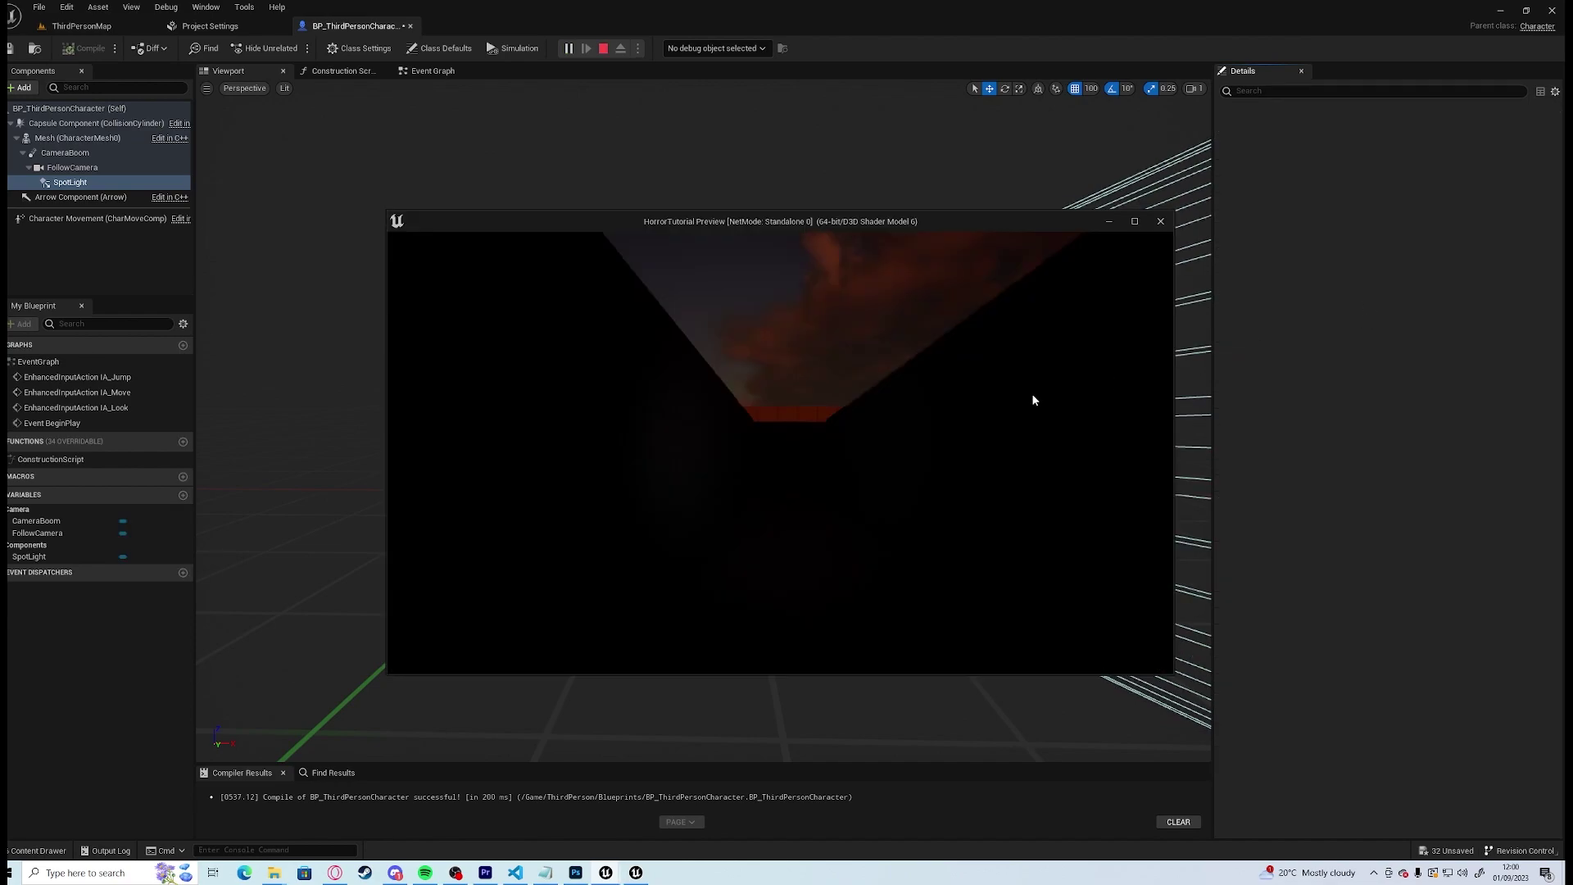
left_click(1031, 393)
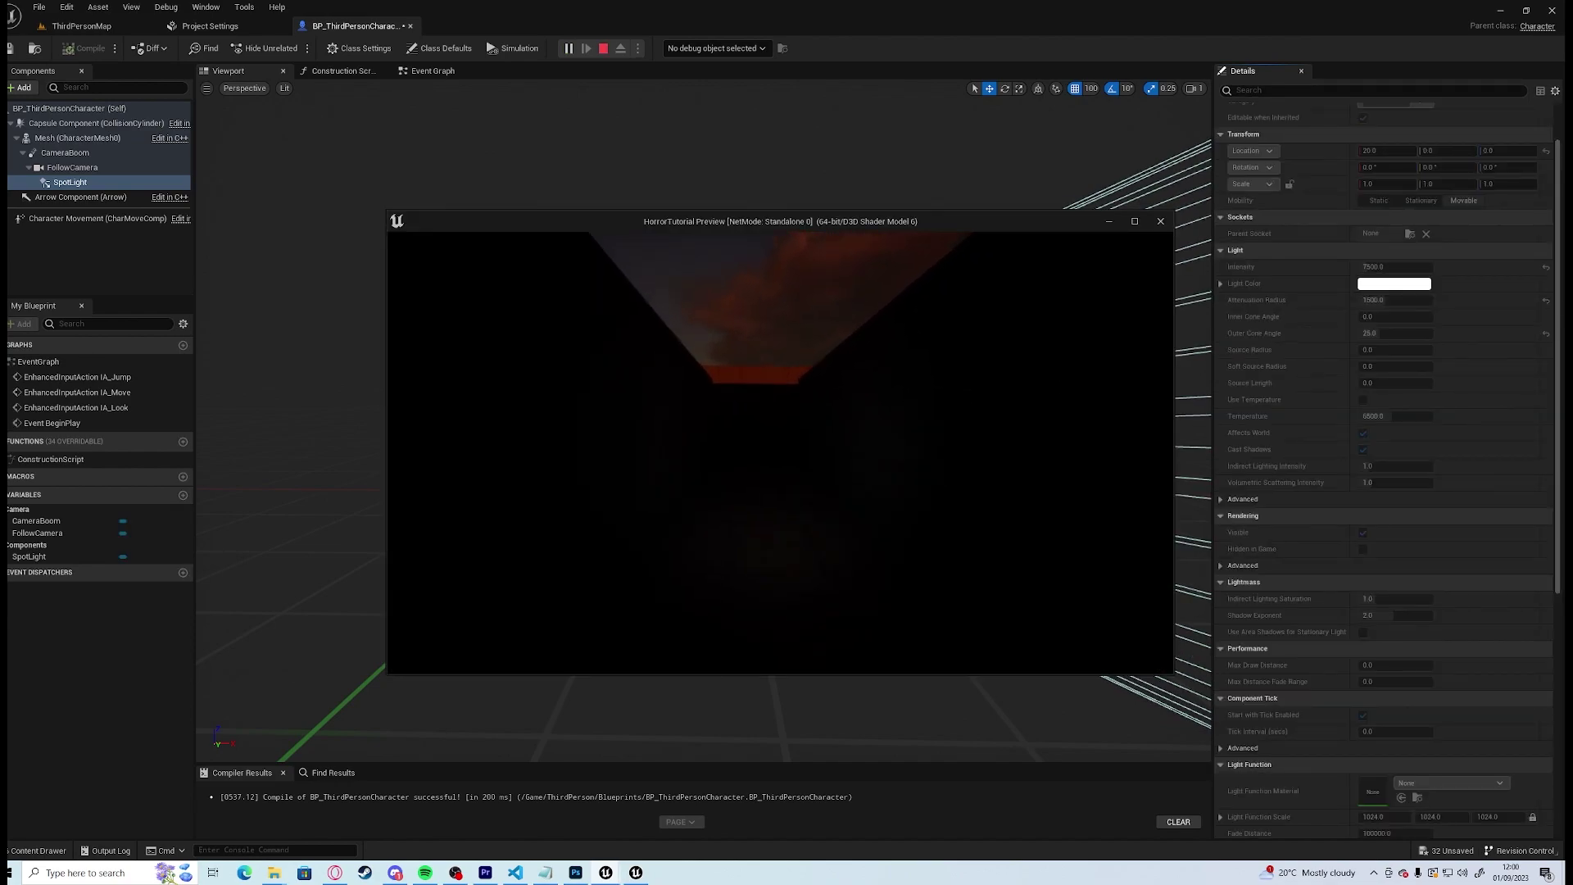
key("w")
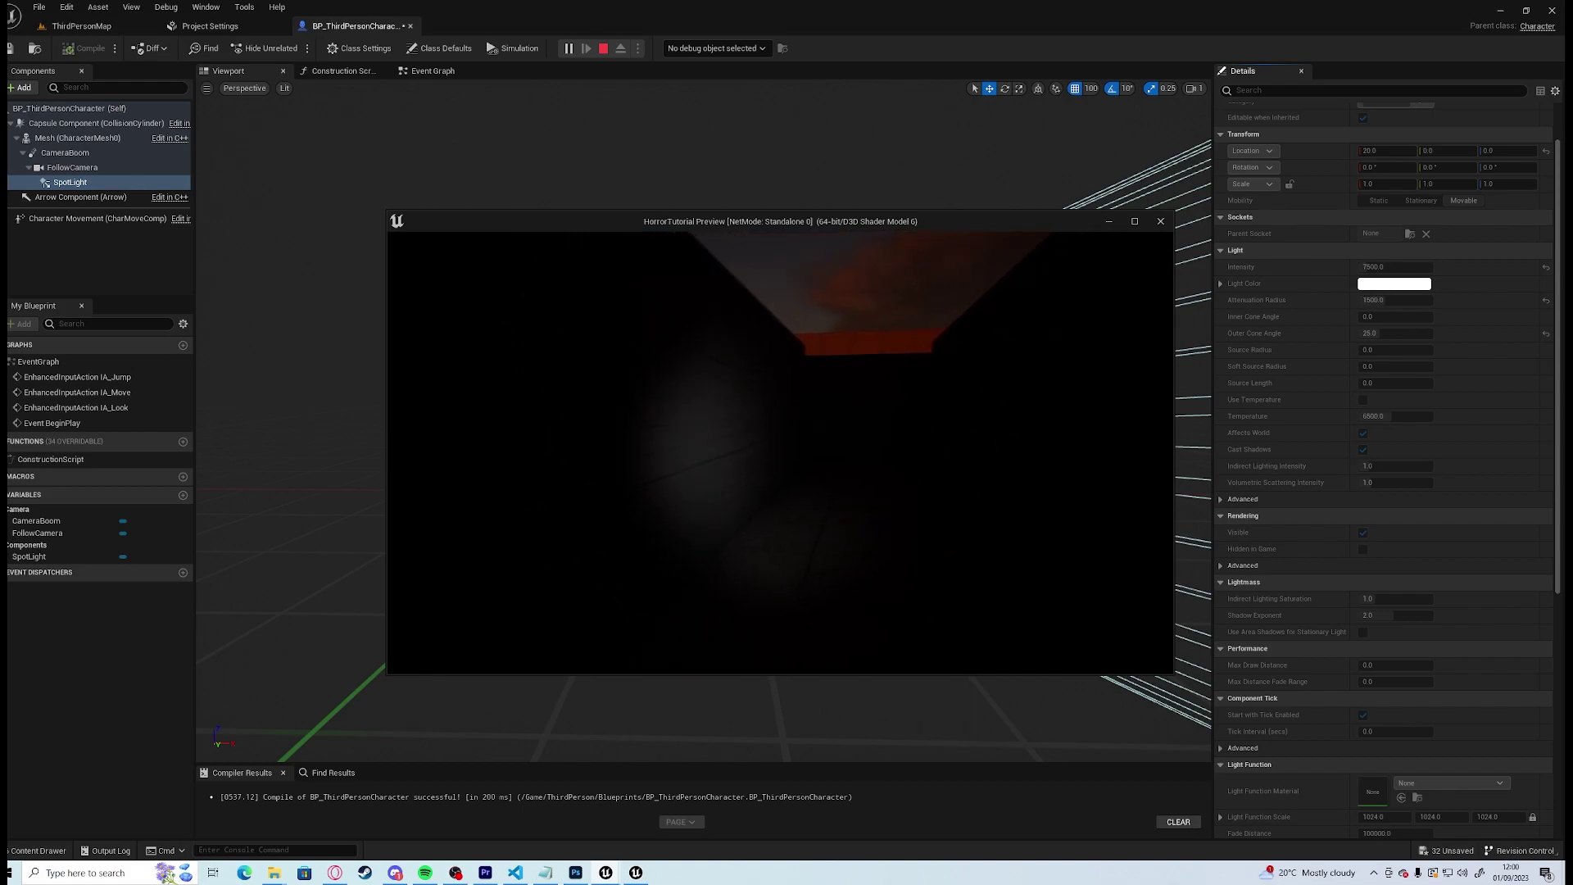
key("w")
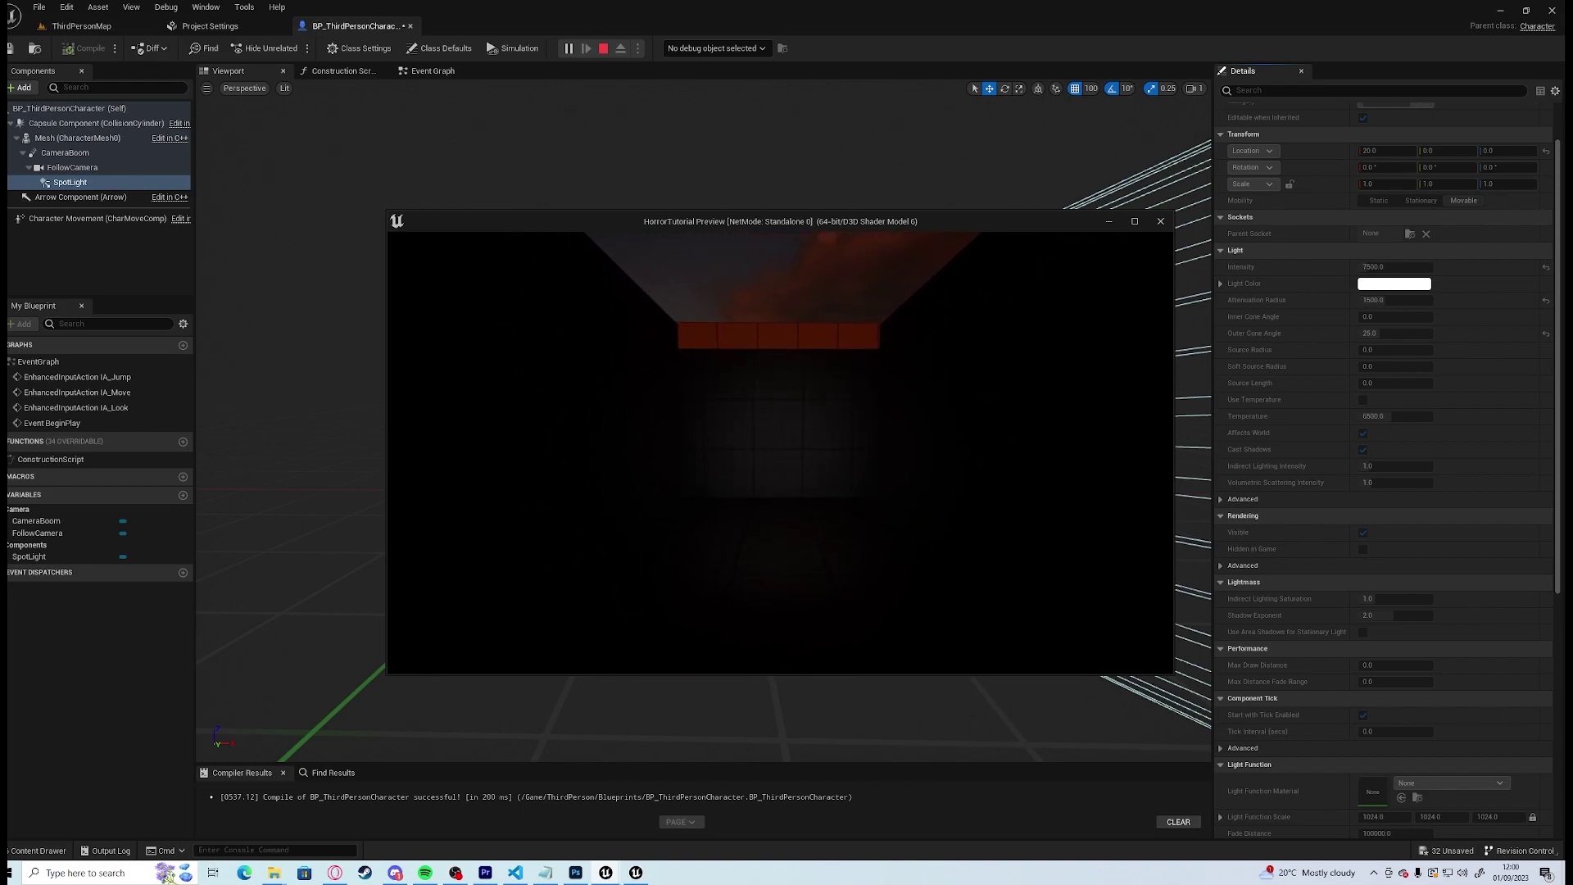
key("w")
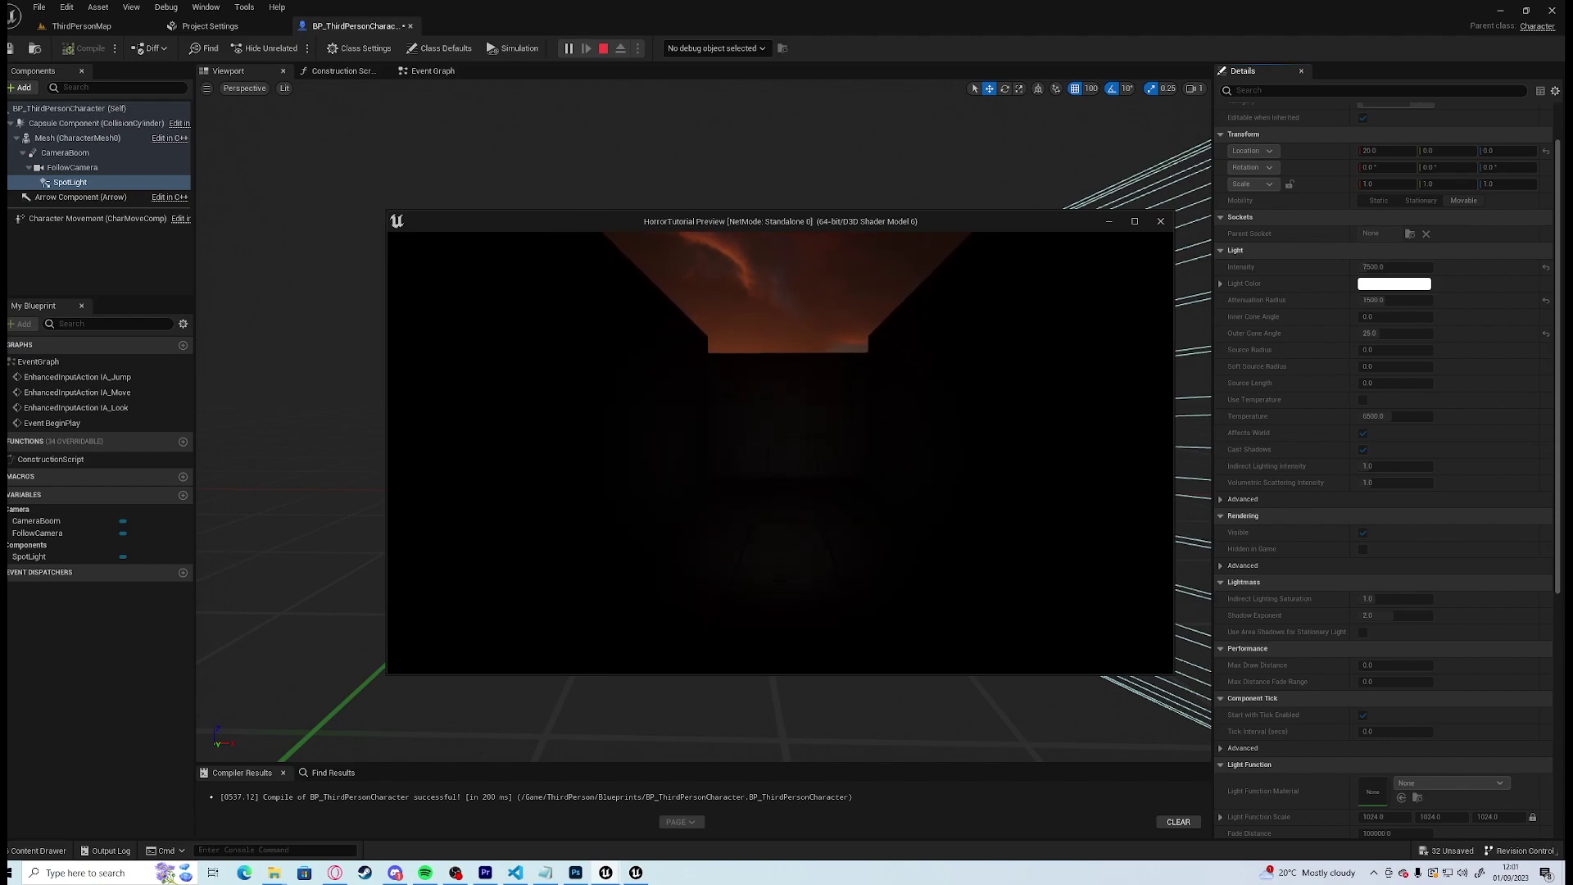
key("Escape")
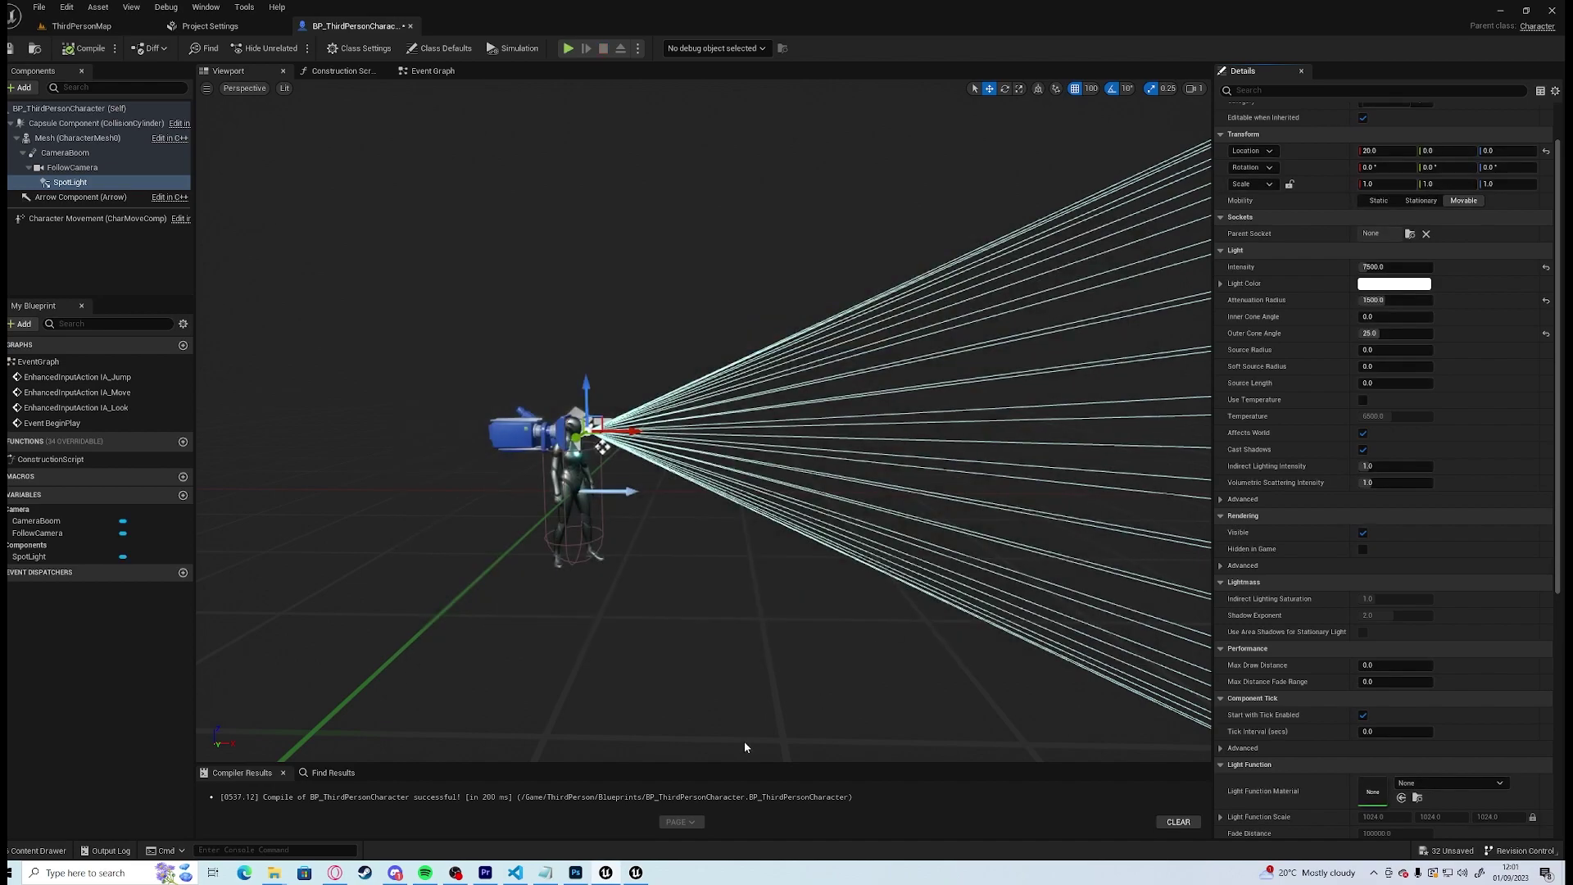
Play-test looking down at the character's body with Use Controller Rotation Yaw disabled, and end the session
scroll(795, 558, "down", 3)
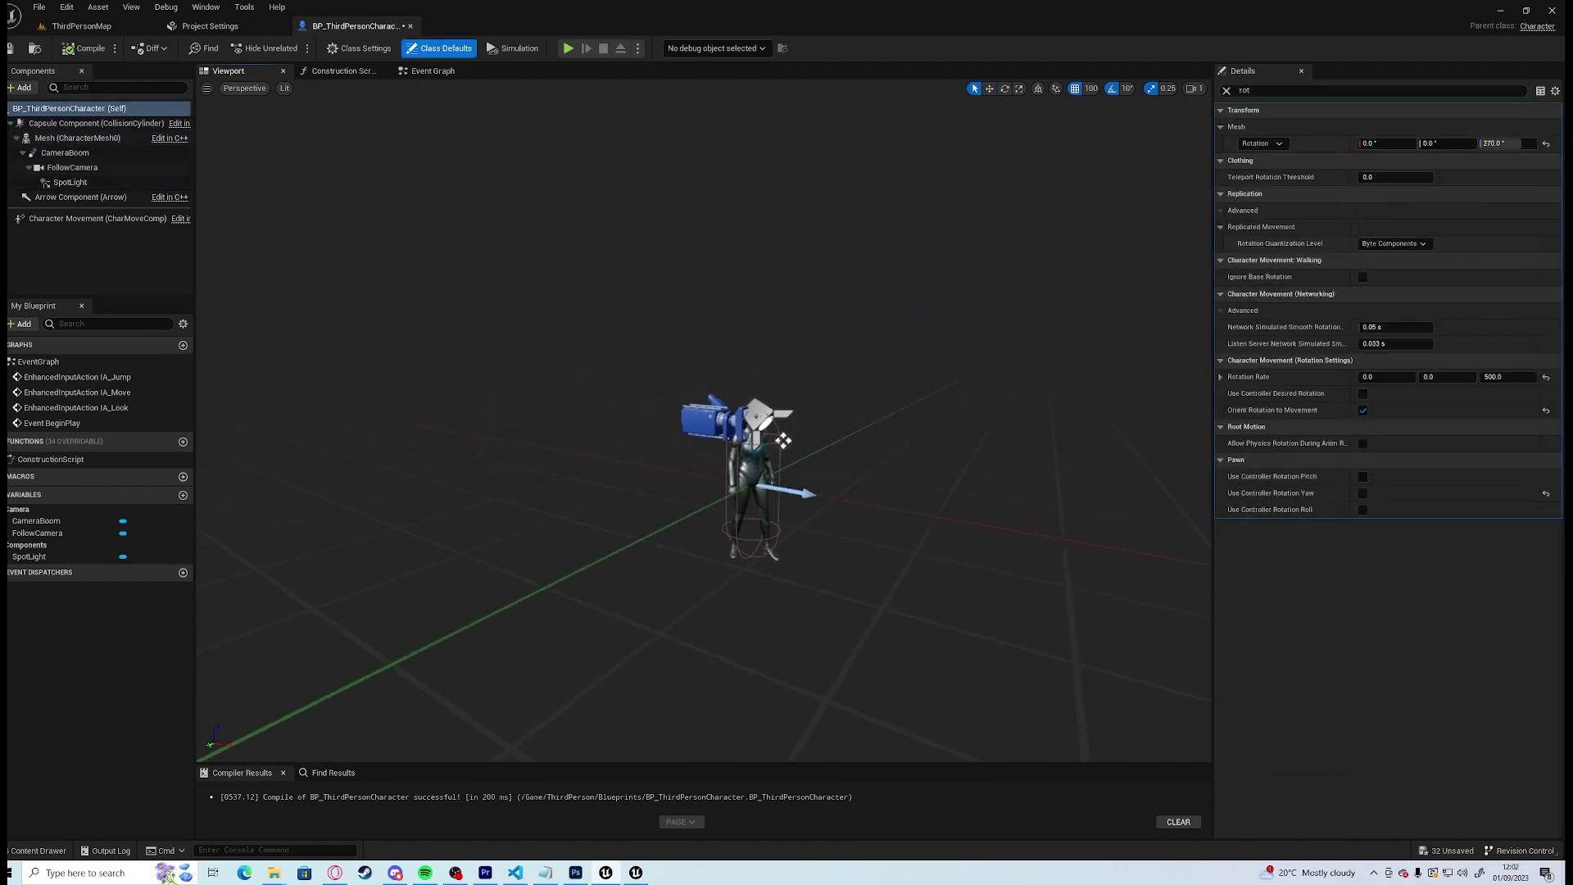
left_click_drag(795, 559, 814, 490)
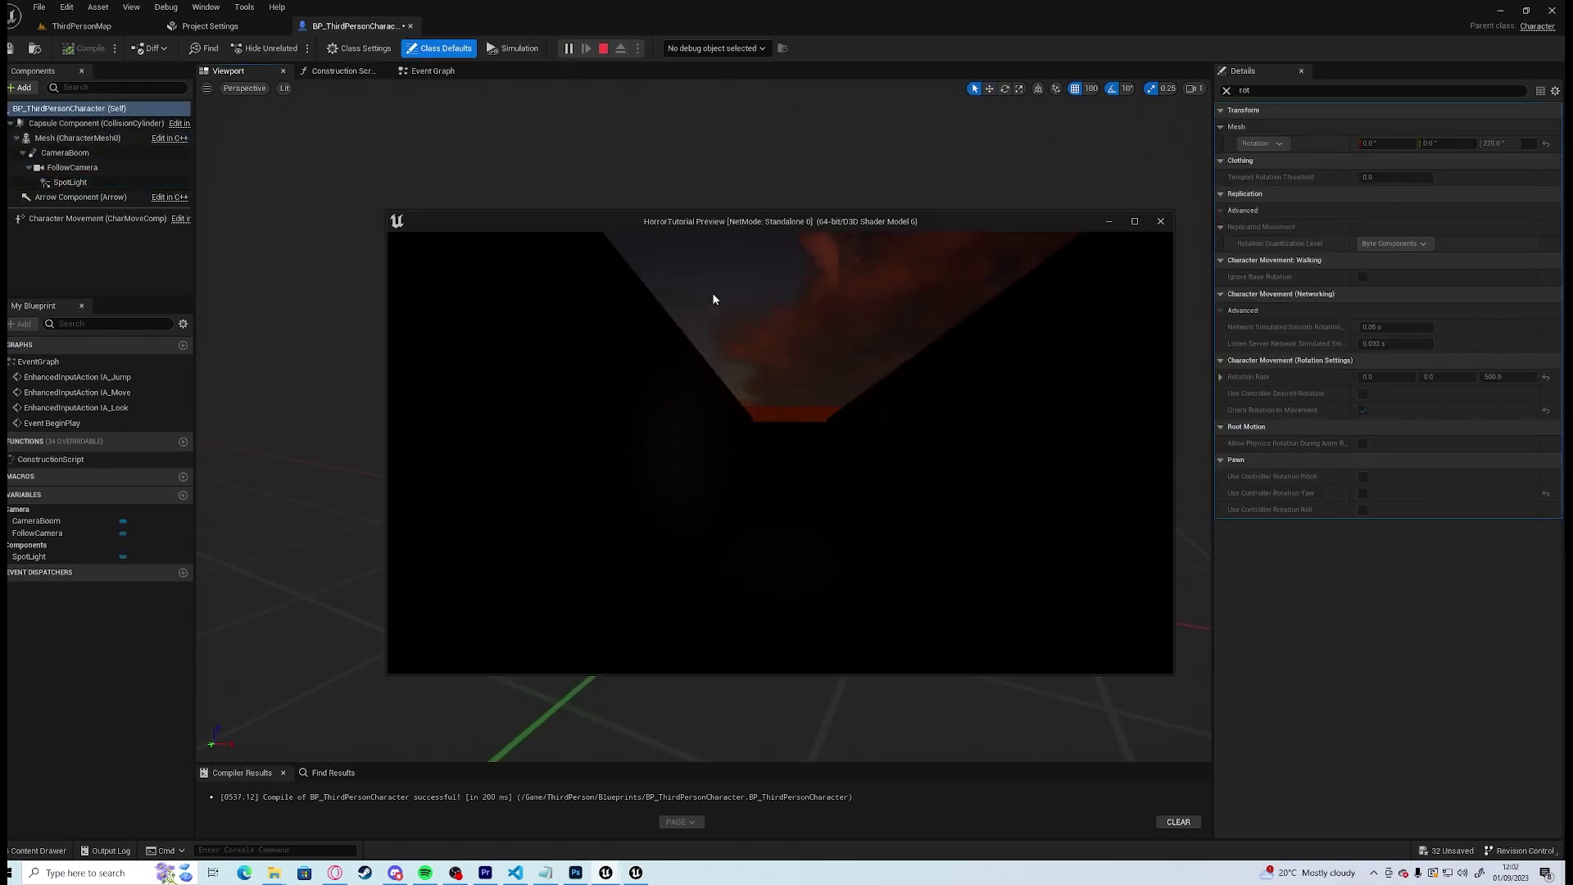
key("Escape")
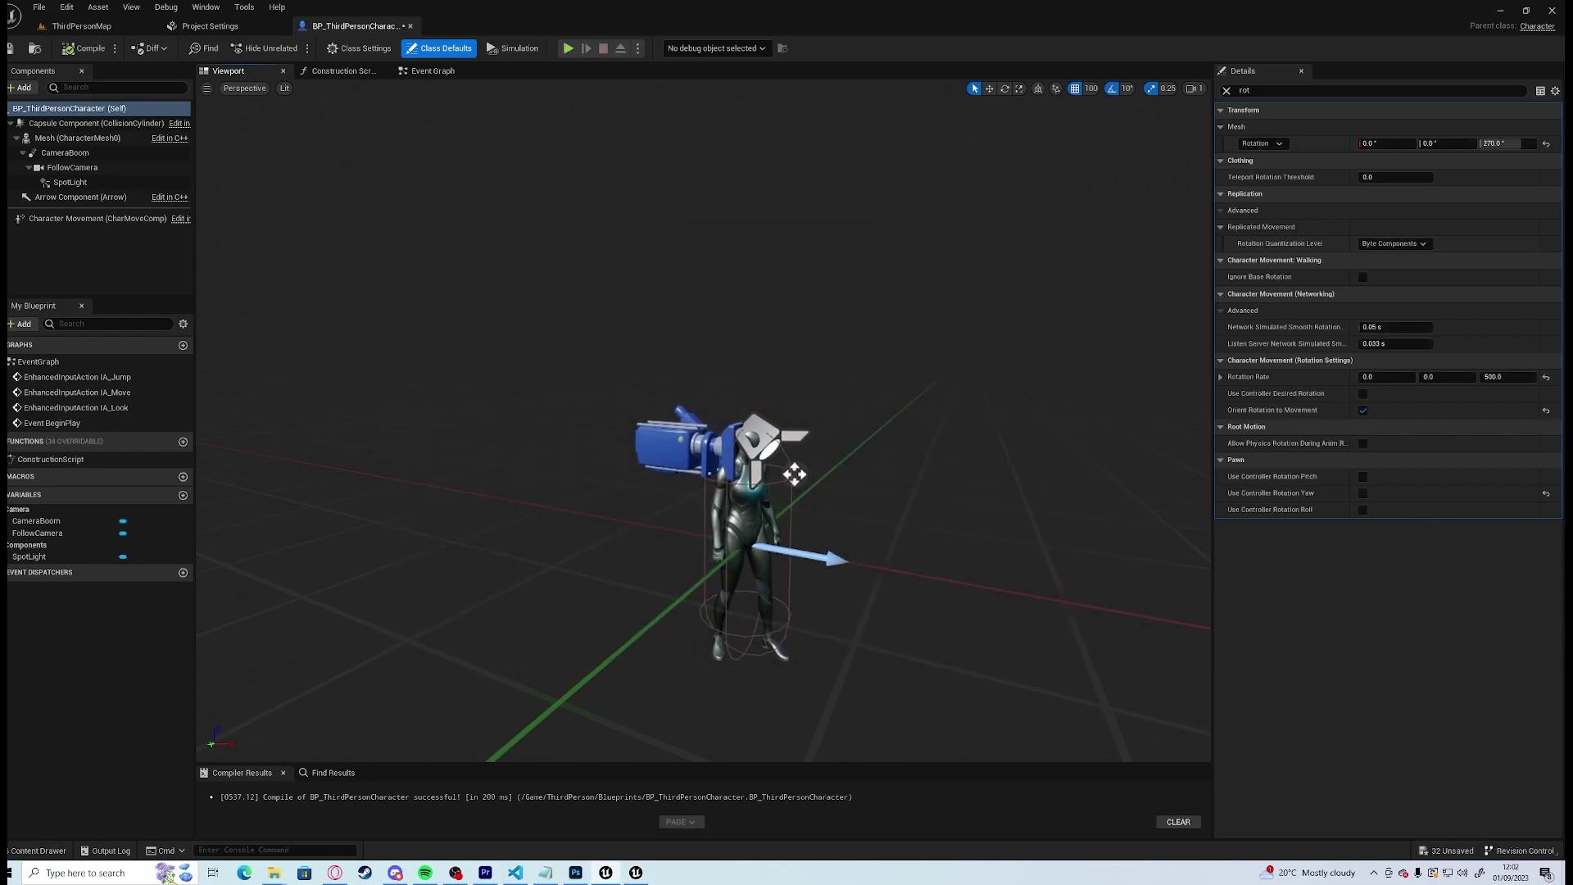
left_click_drag(794, 475, 726, 419, "alt")
key("alt+p")
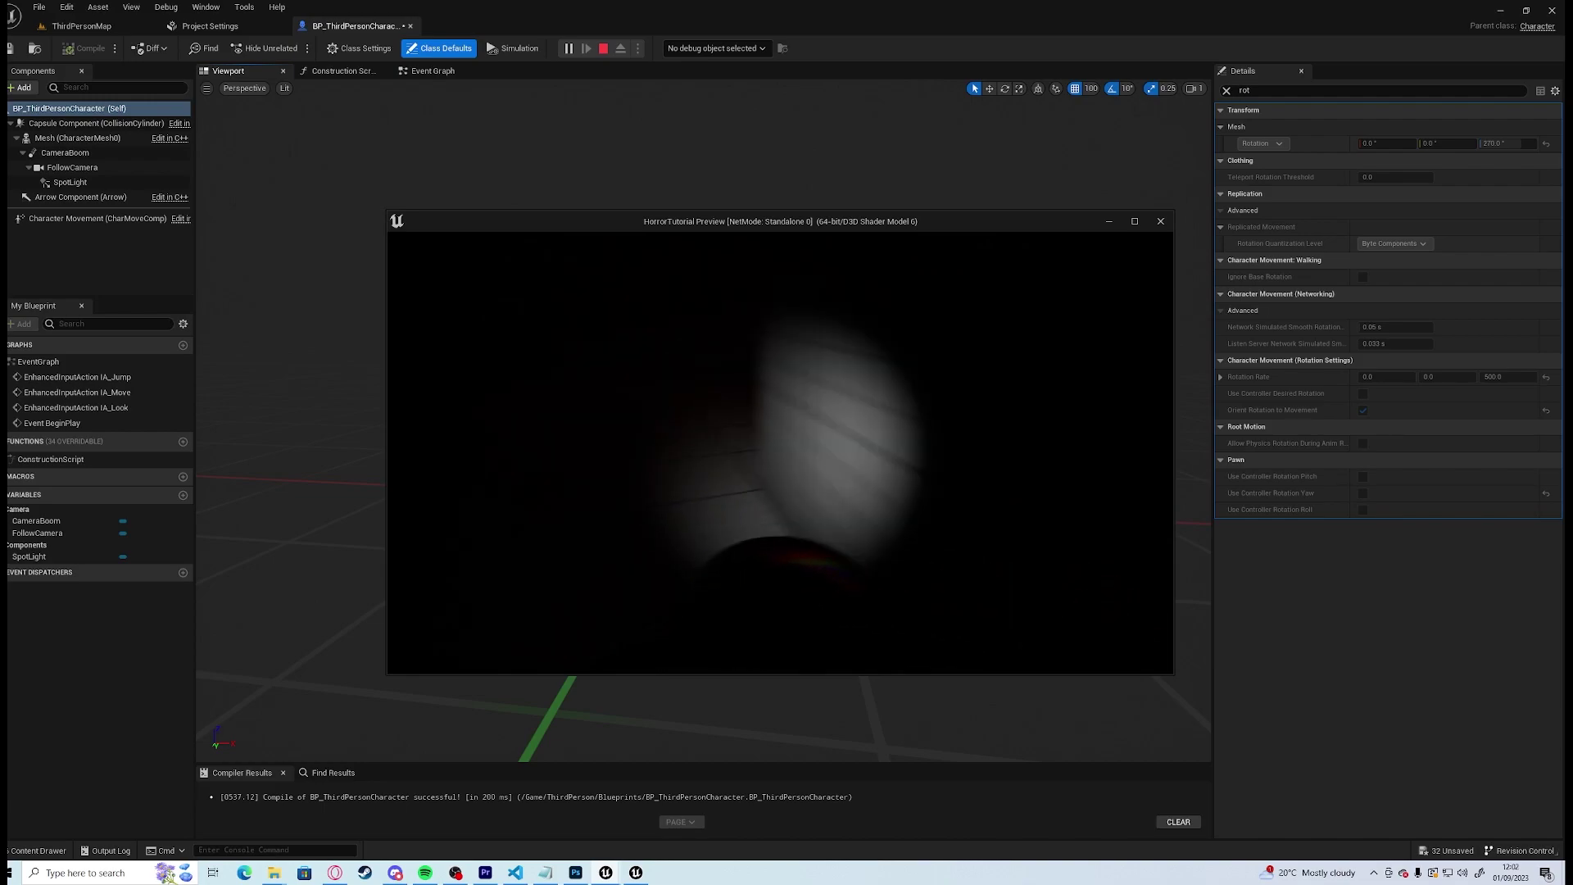
key("Escape")
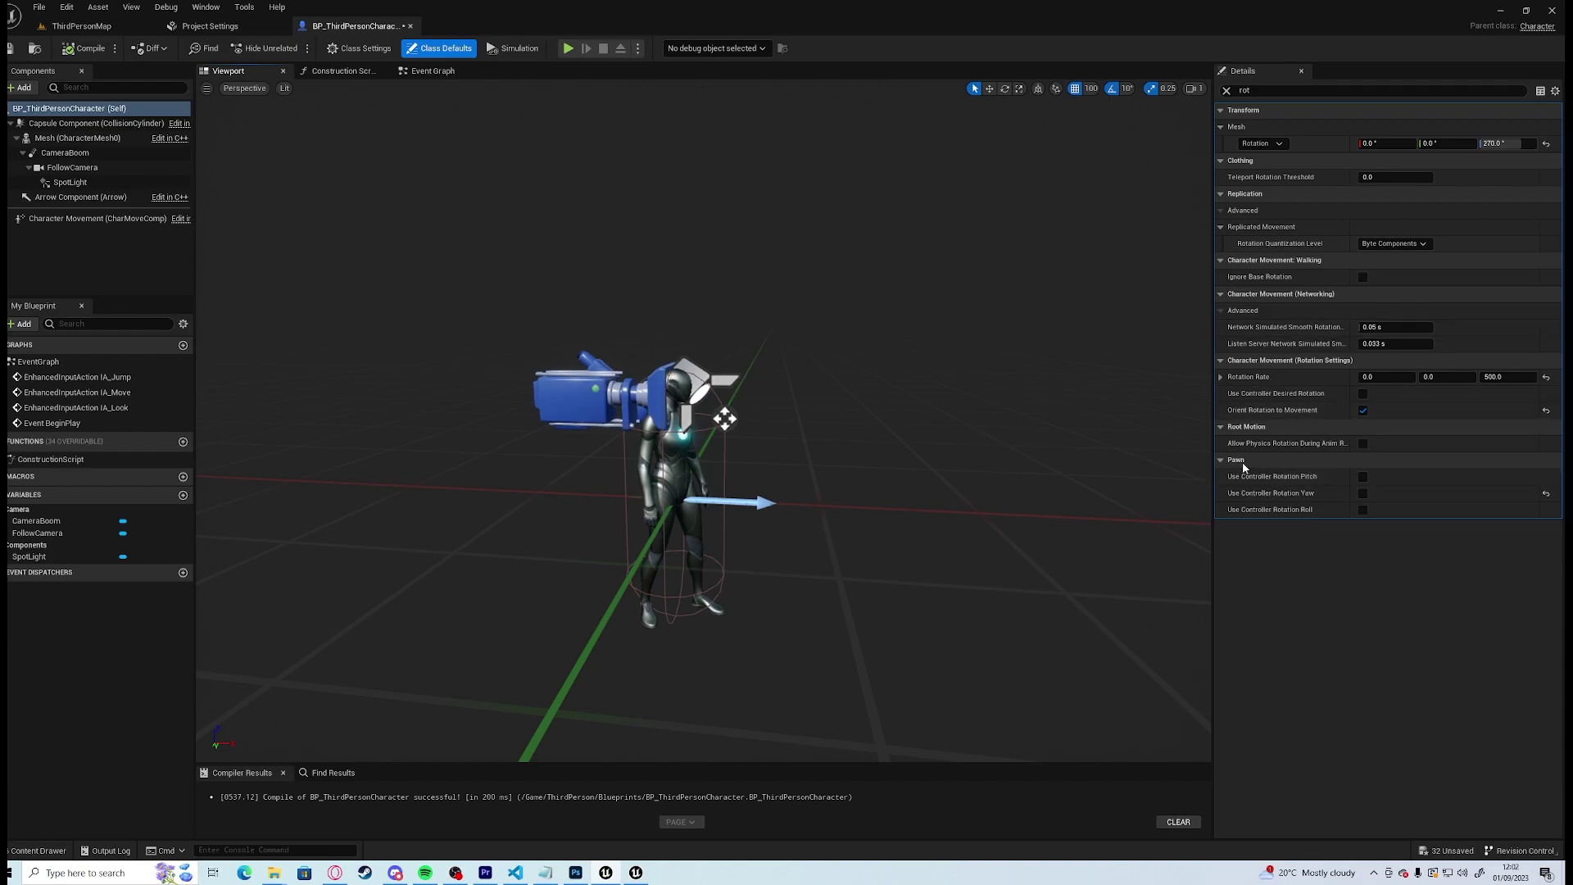
Filter the class defaults by "rota", enable Use Controller Rotation Yaw, and play-test the change in the dark corridors
left_click(1266, 90)
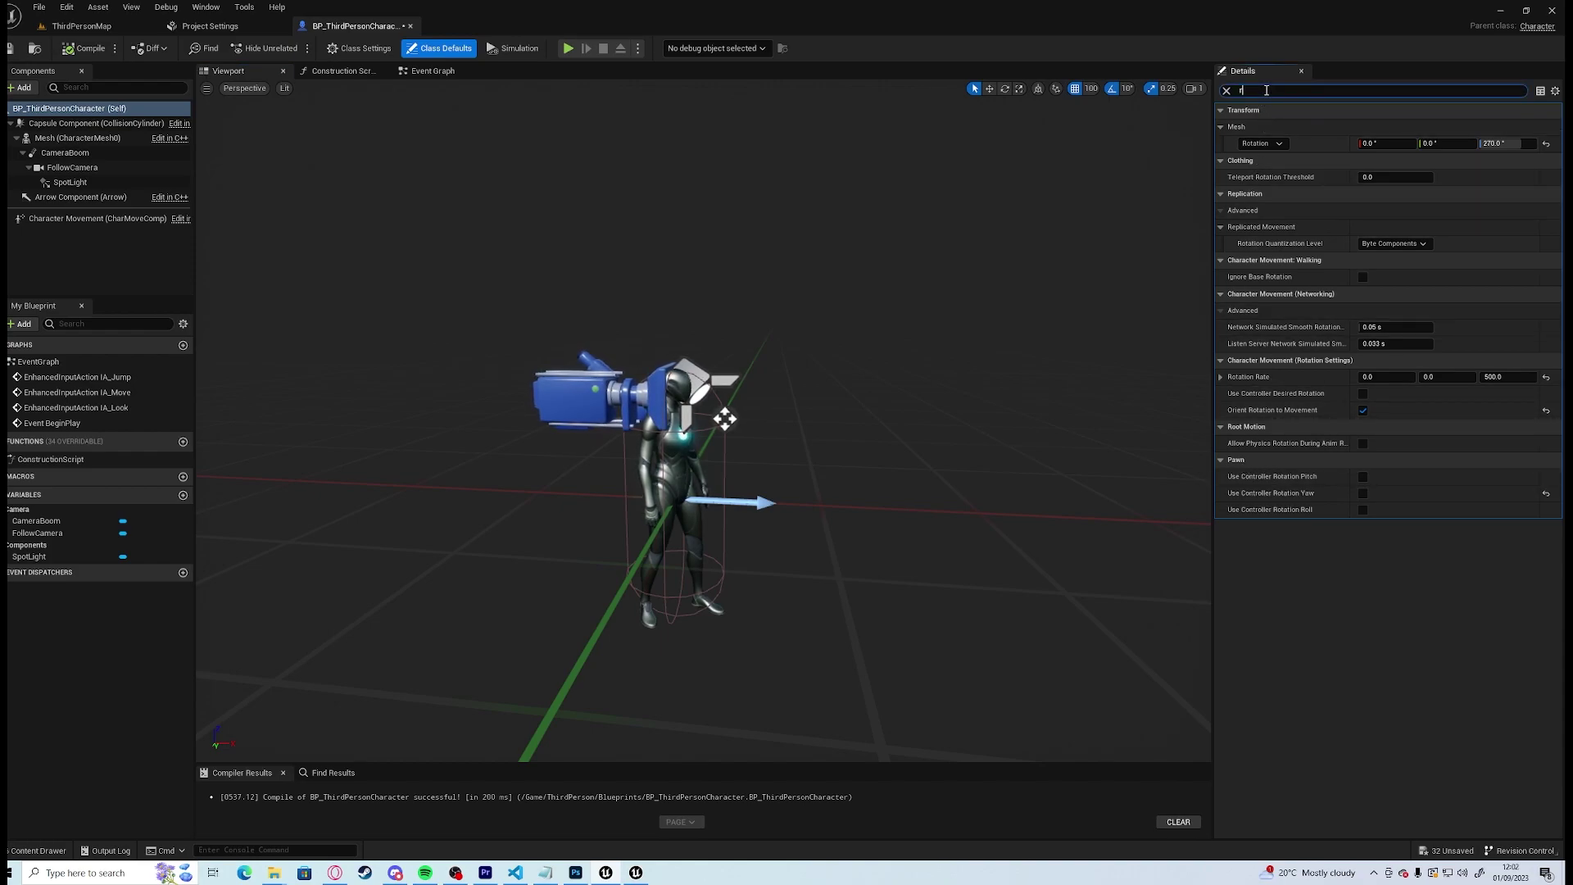
type("a")
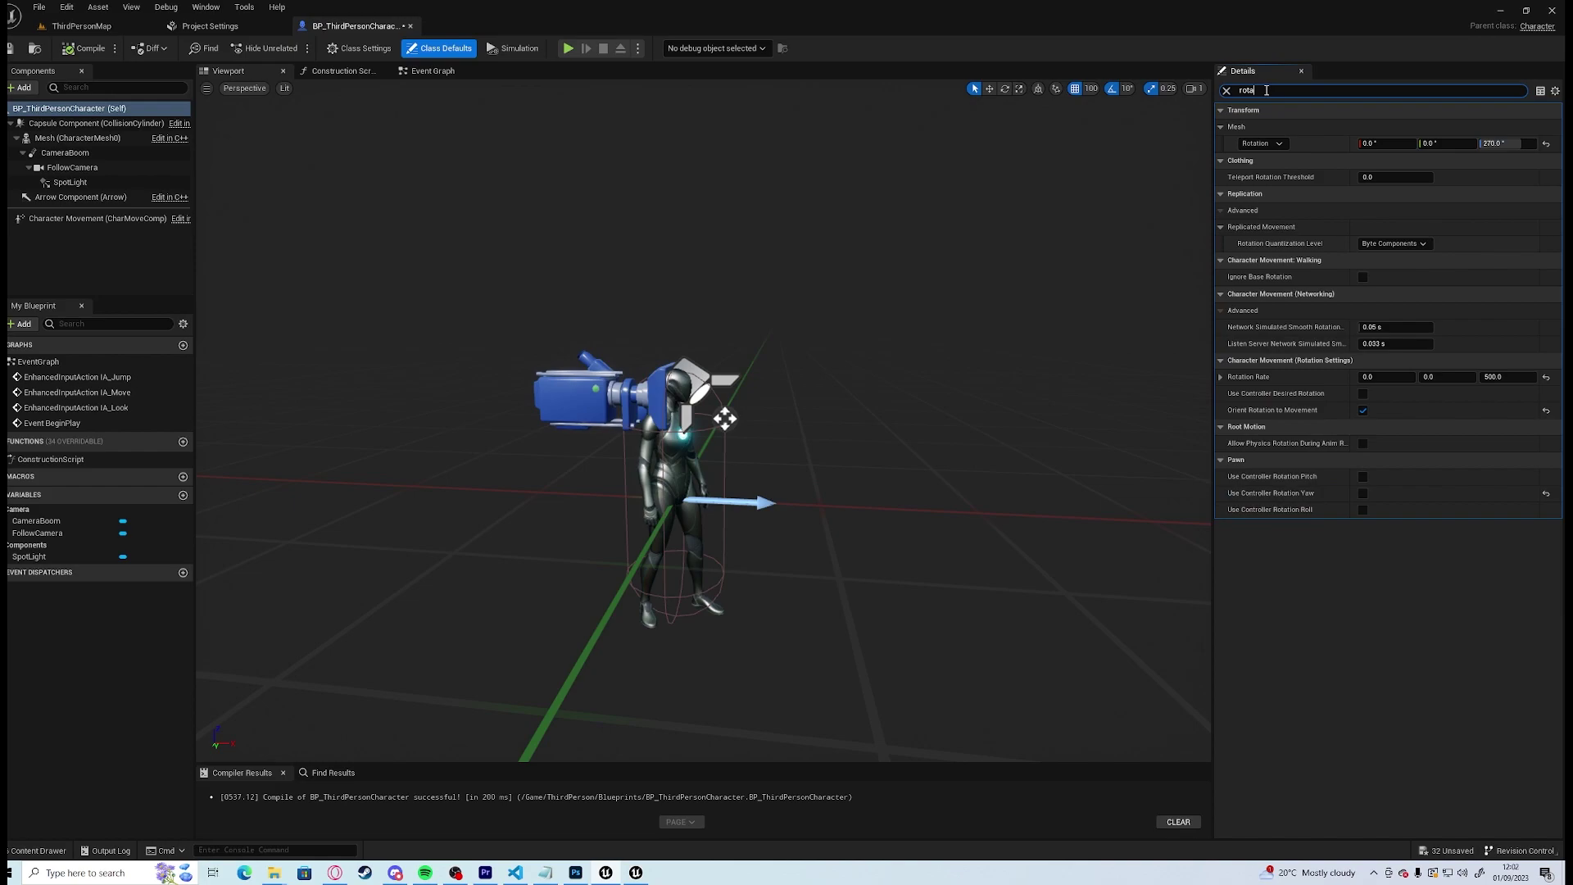
left_click(1363, 495)
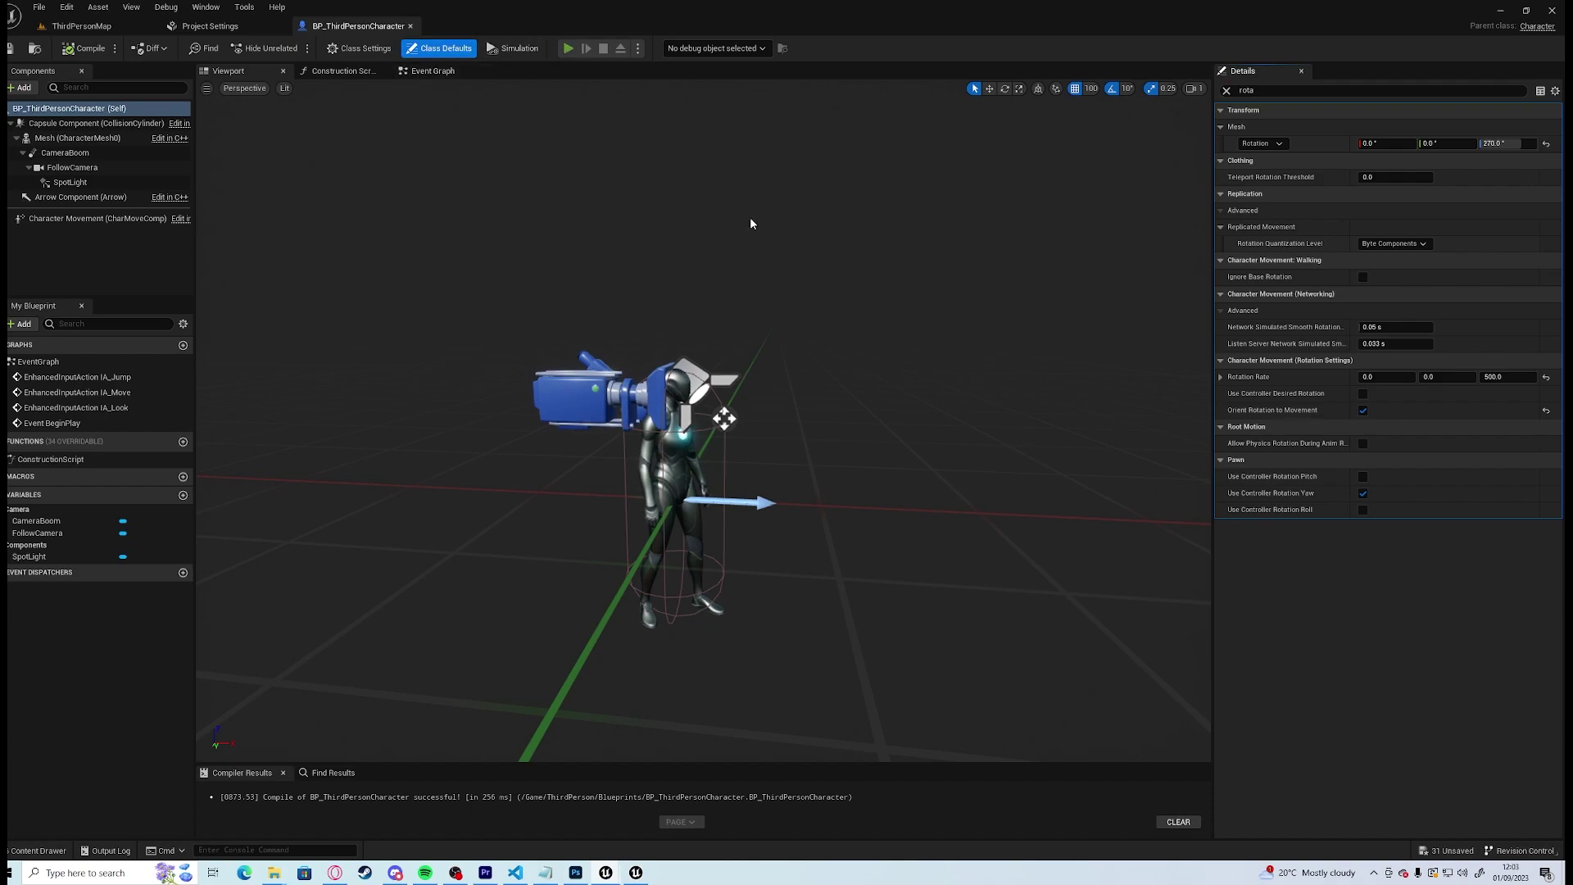
left_click(917, 425)
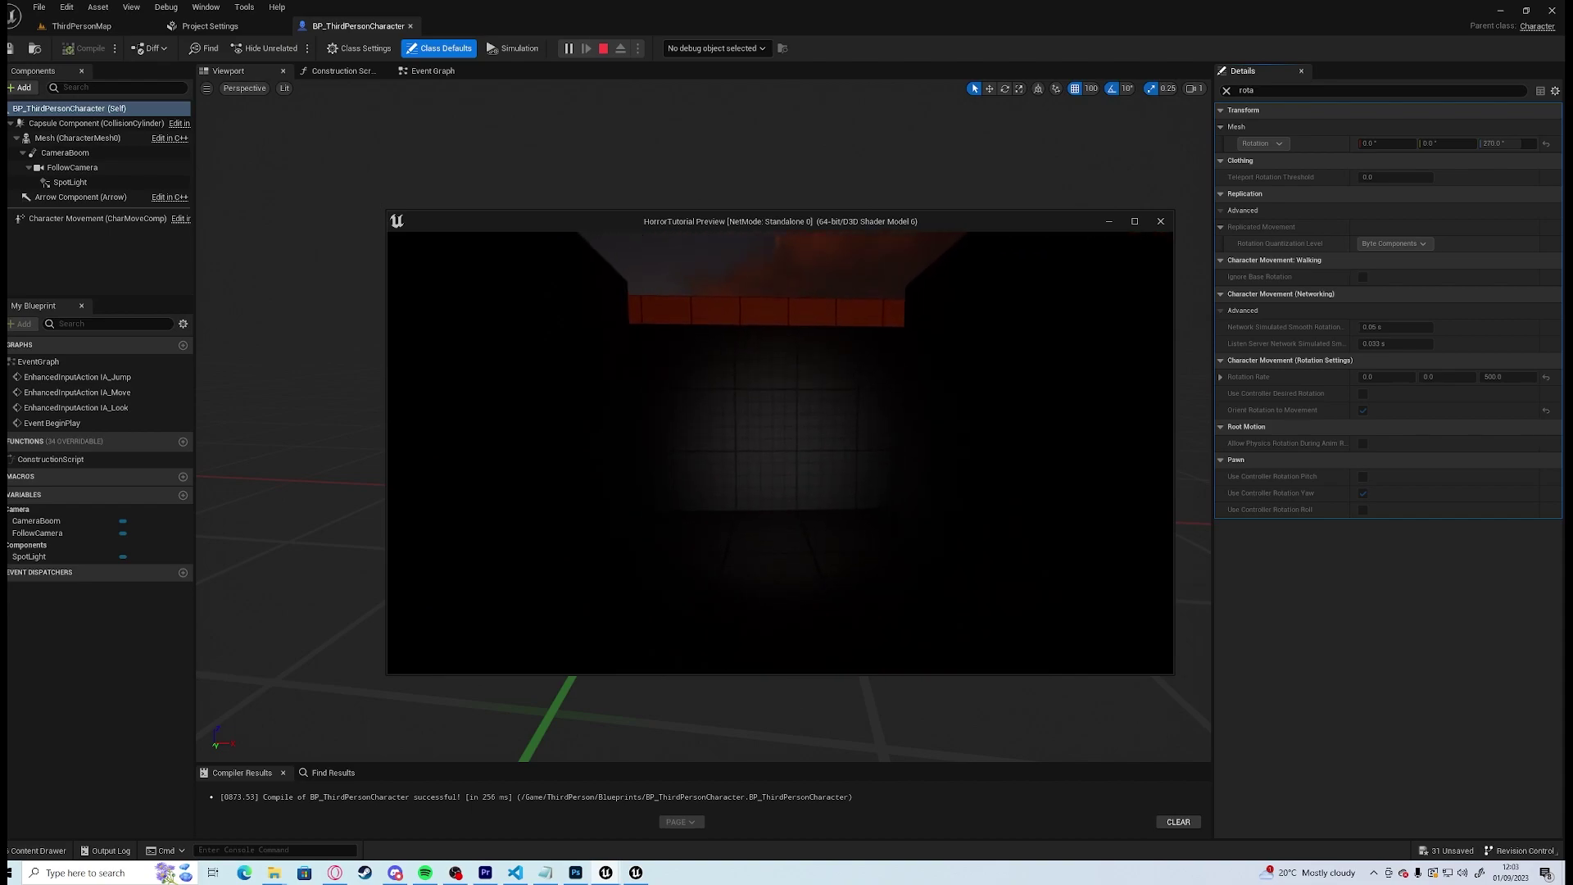
key("Escape")
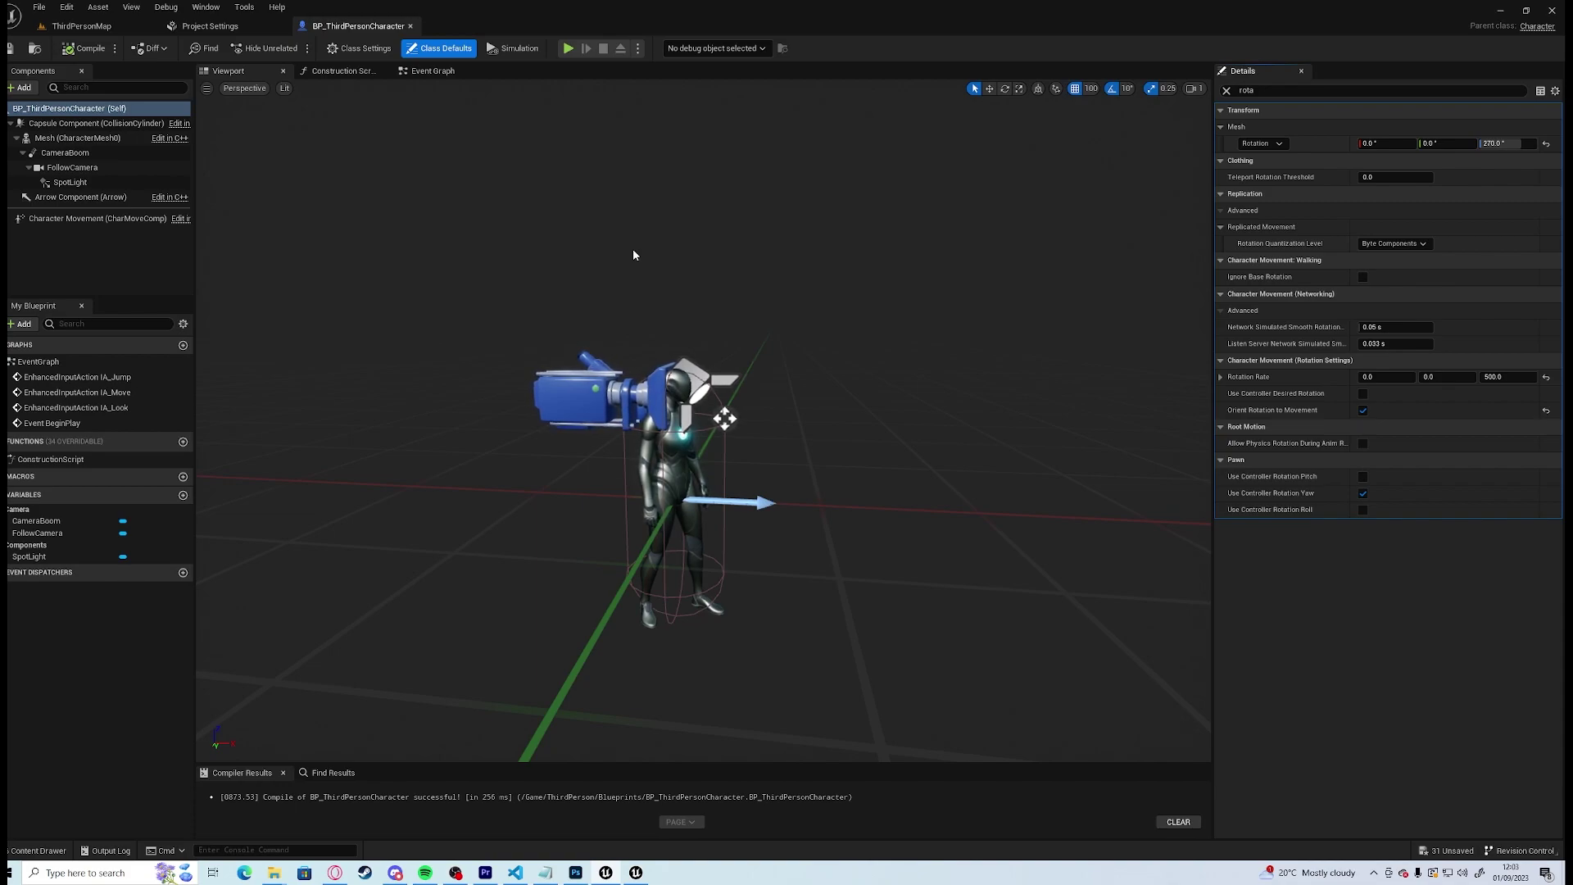
In the character's Event Graph, add a Boolean variable named IsSprinting
left_click(440, 71)
right_click_drag(646, 502, 807, 338)
right_click_drag(771, 536, 676, 389)
left_click(183, 495)
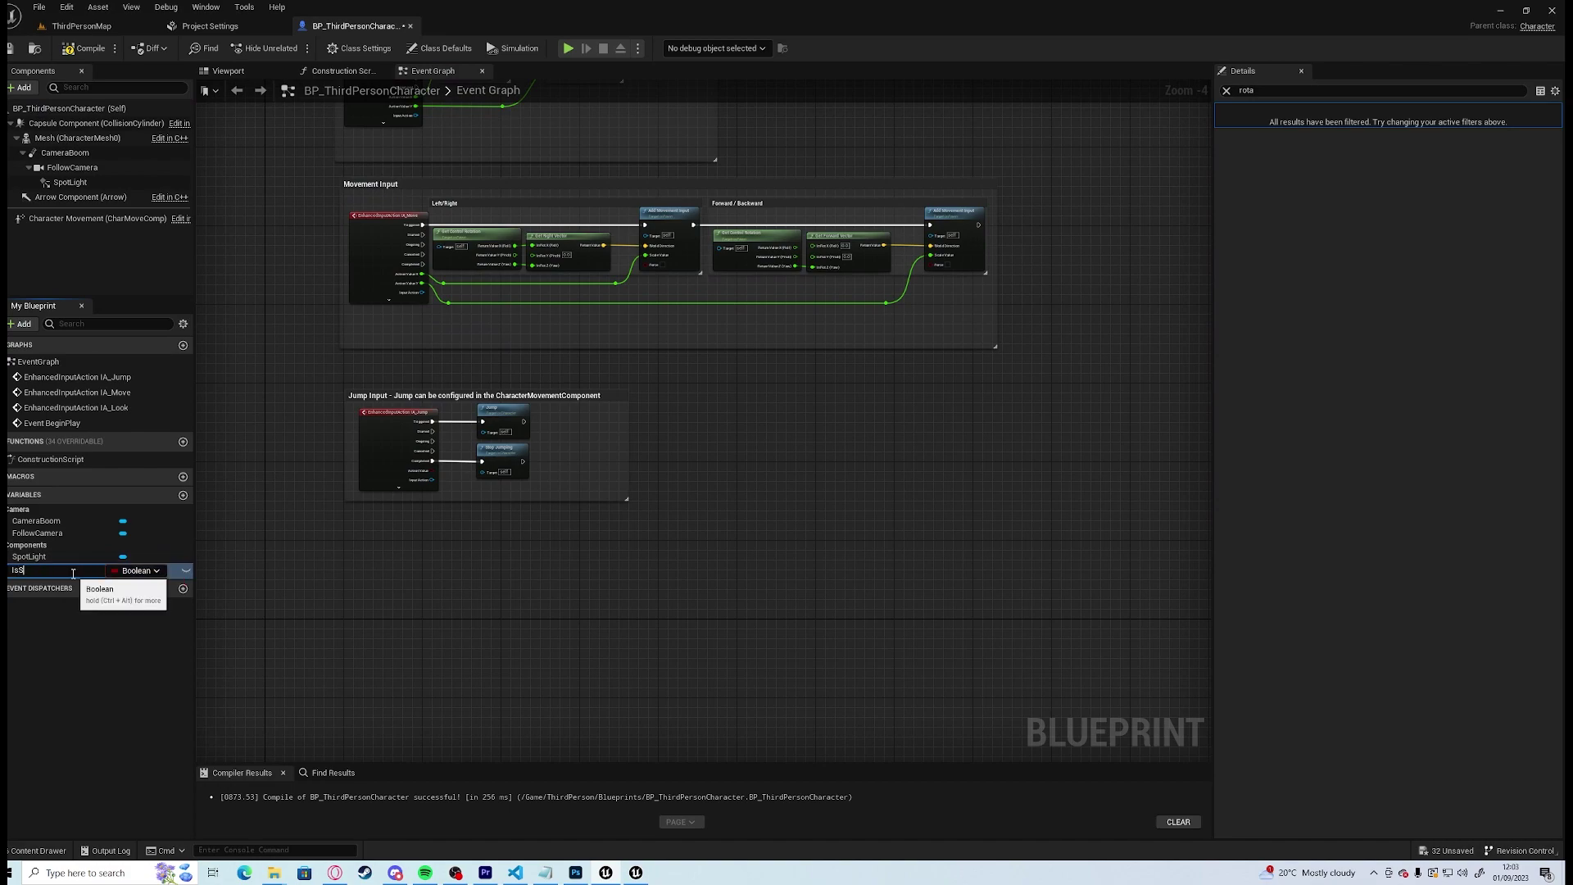
type("IsSprinting")
key("Return")
Add a second variable named Stamina and set its type to Float
left_click(183, 495)
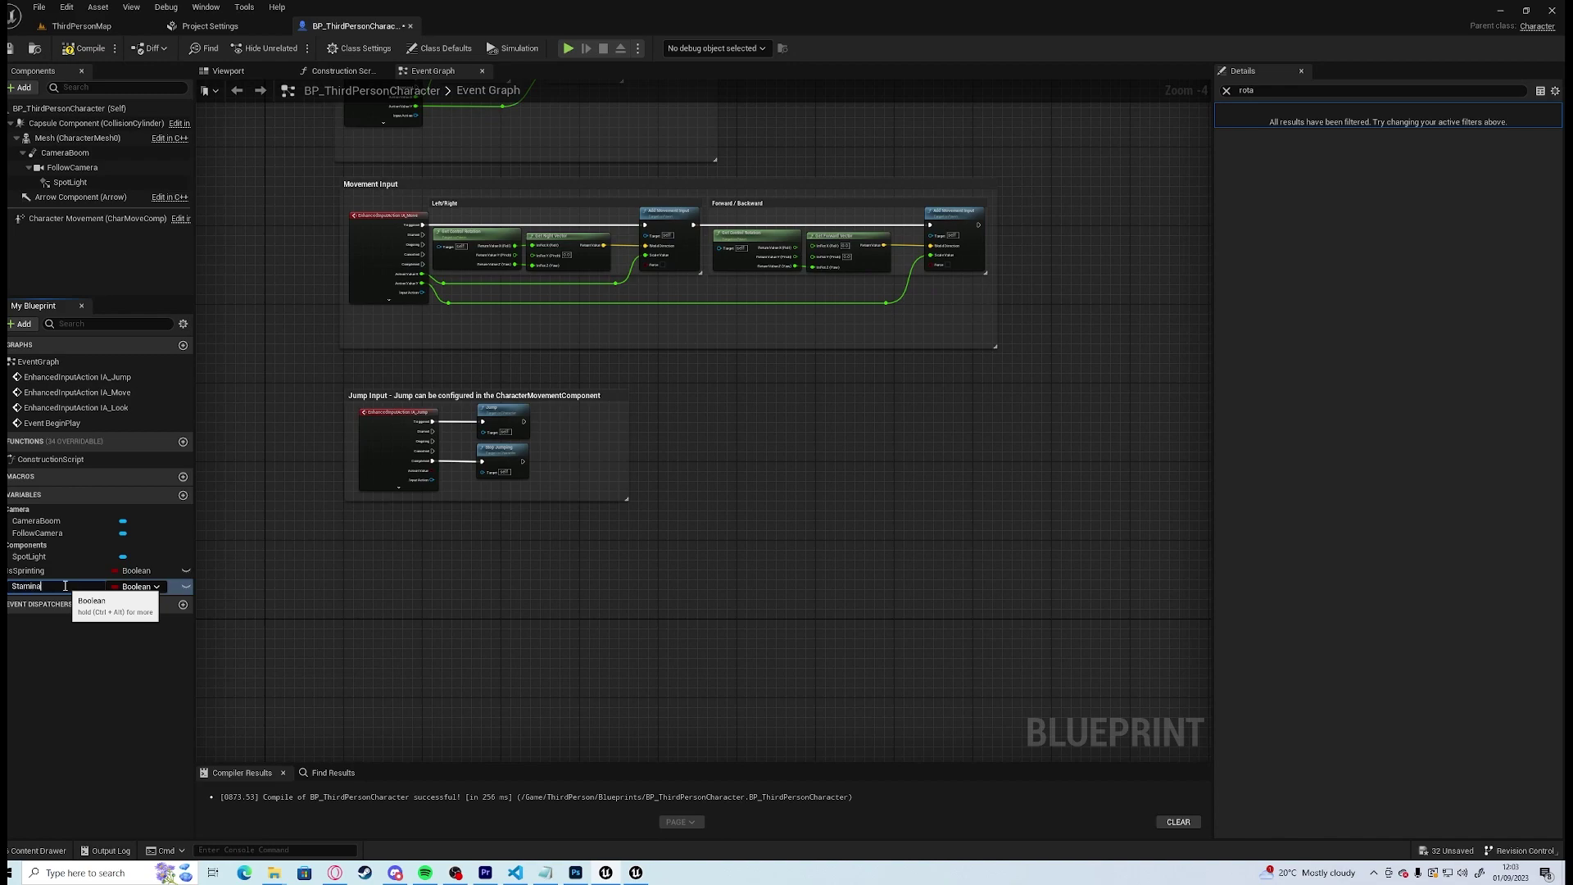
key("Return")
left_click(135, 587)
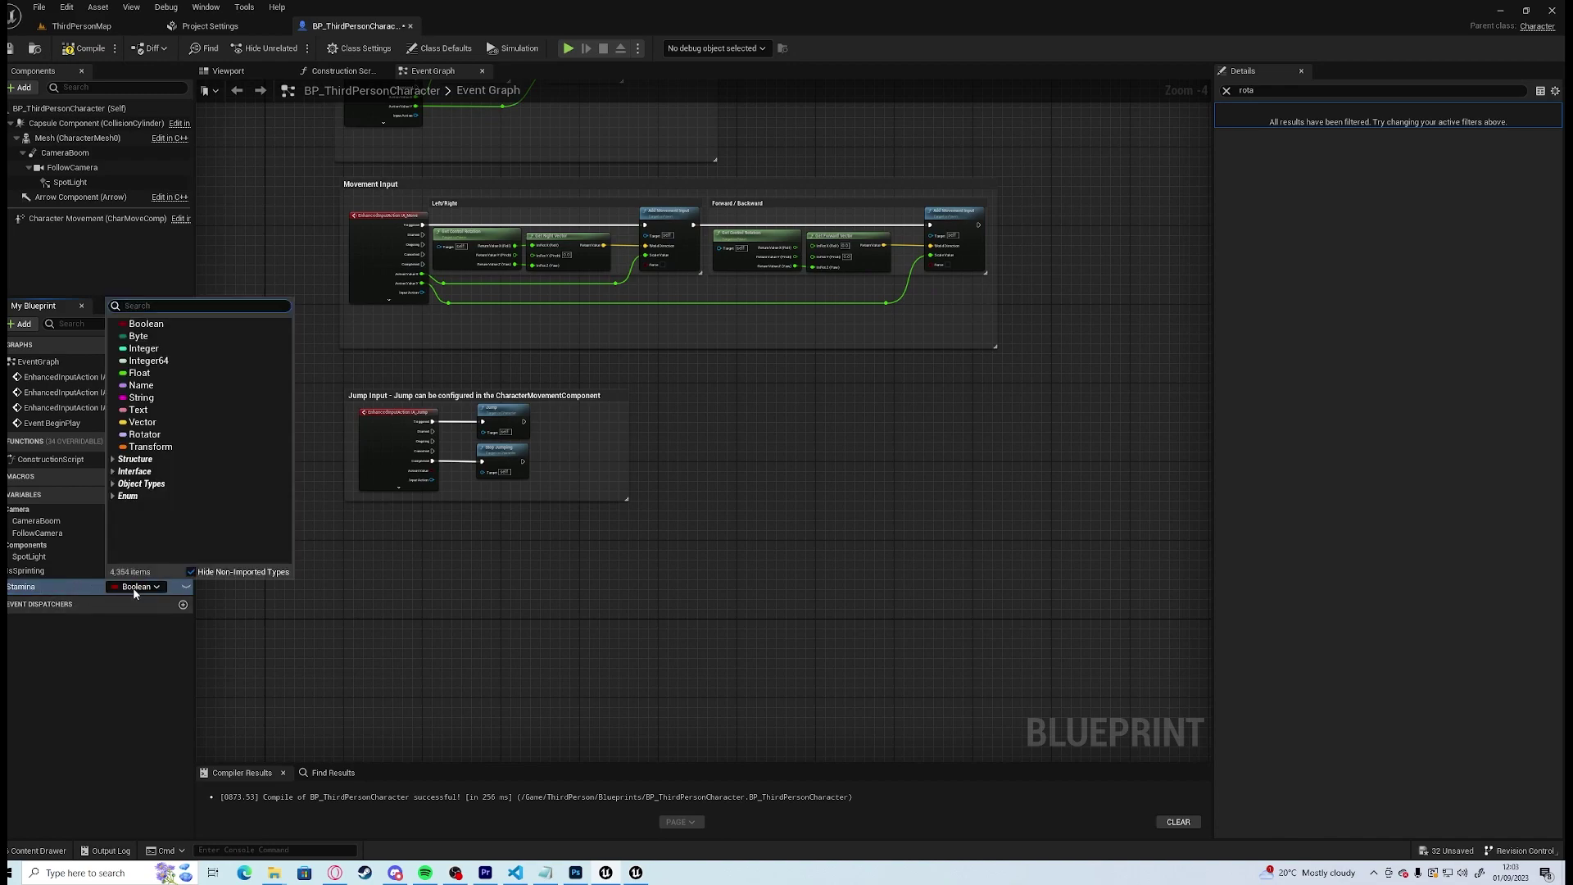
left_click(139, 373)
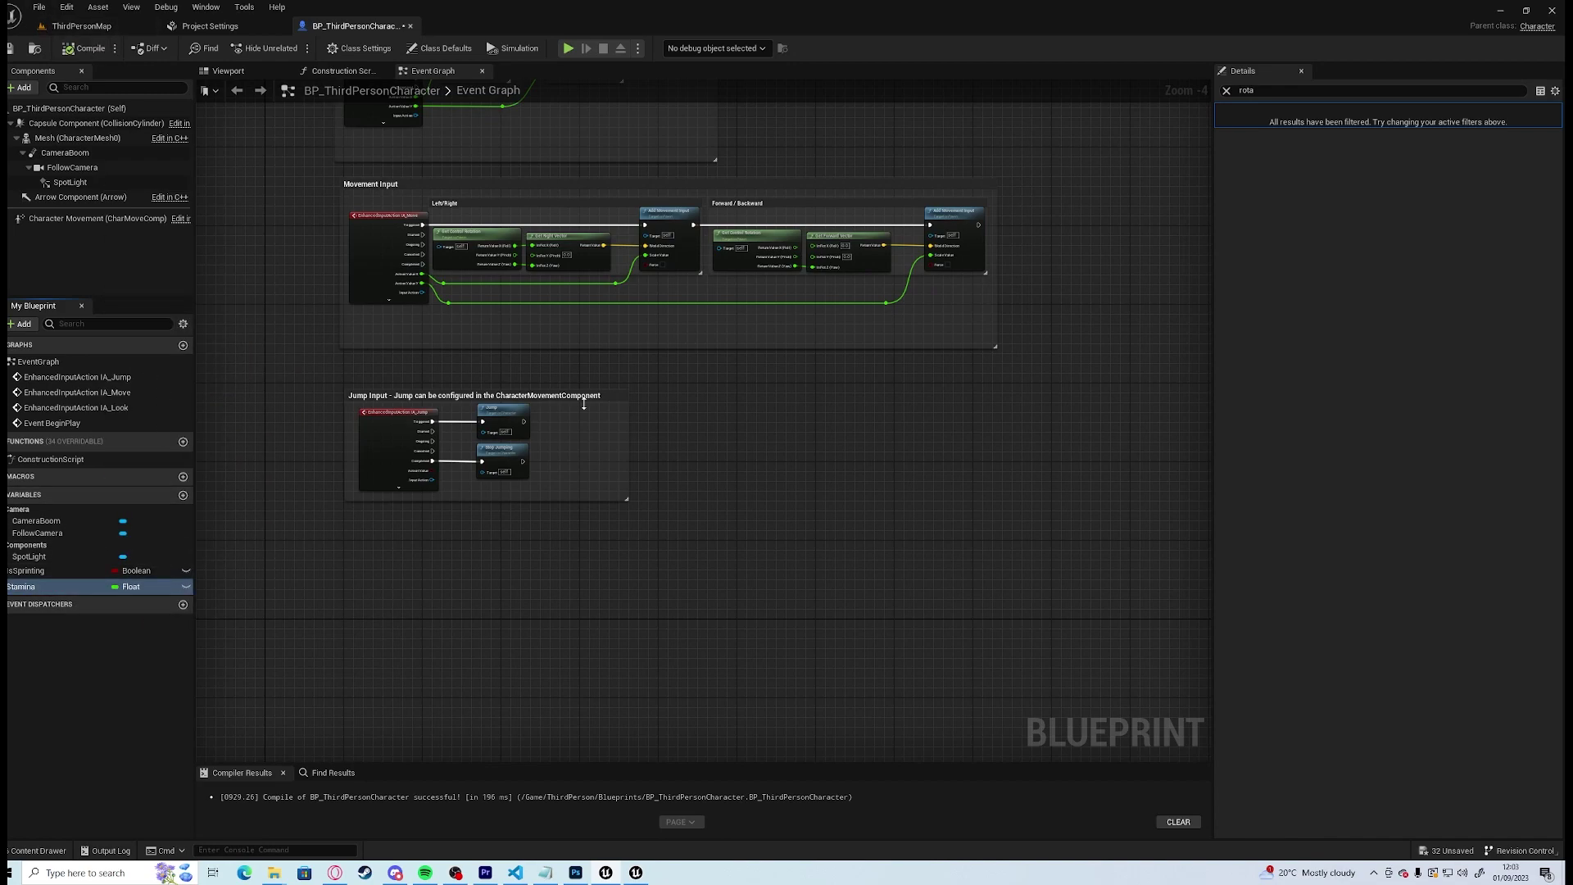
Clear the details filter, set Stamina's default value to 100, and save the blueprint
left_click(1226, 91)
left_click(1227, 129)
left_click(1398, 145)
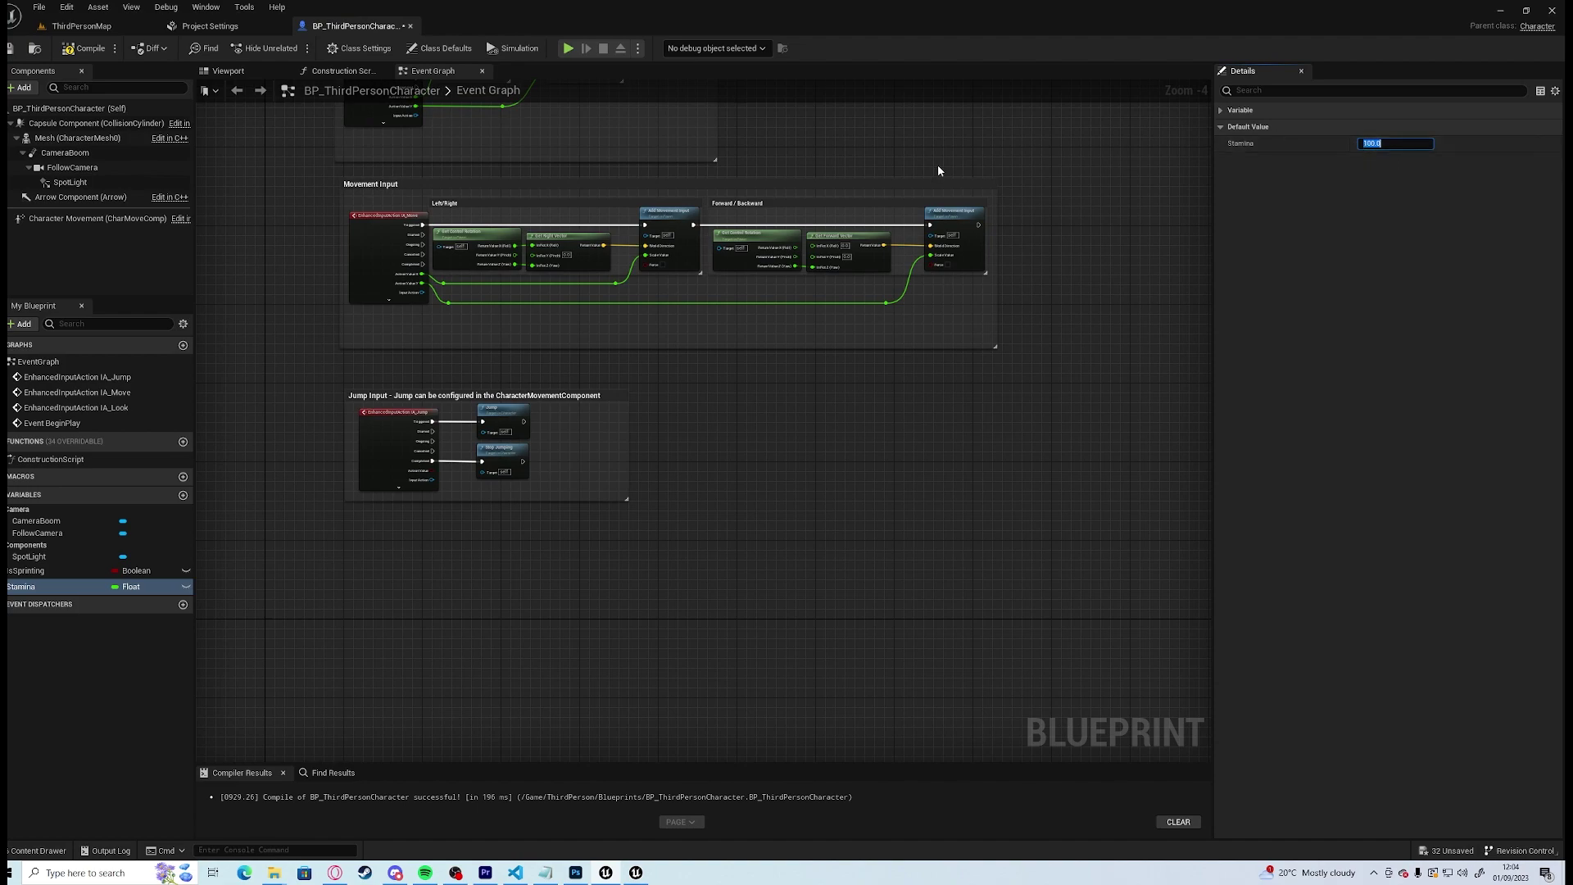
left_click(10, 51)
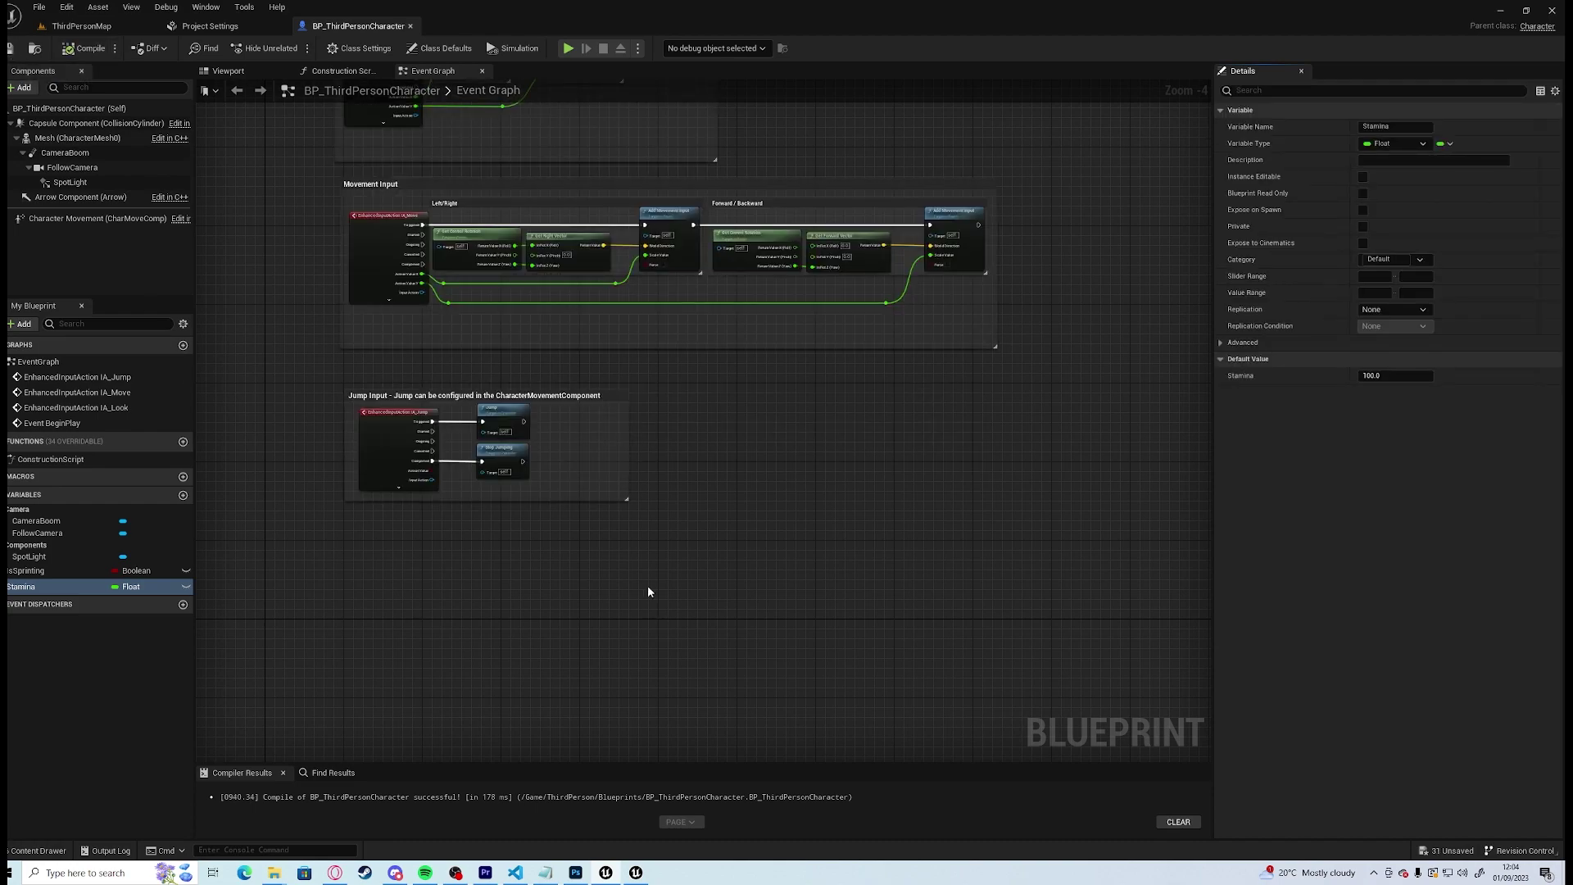
Create an Input Action asset named IA_Sprint in the ThirdPerson Input Actions folder
key("ctrl+space")
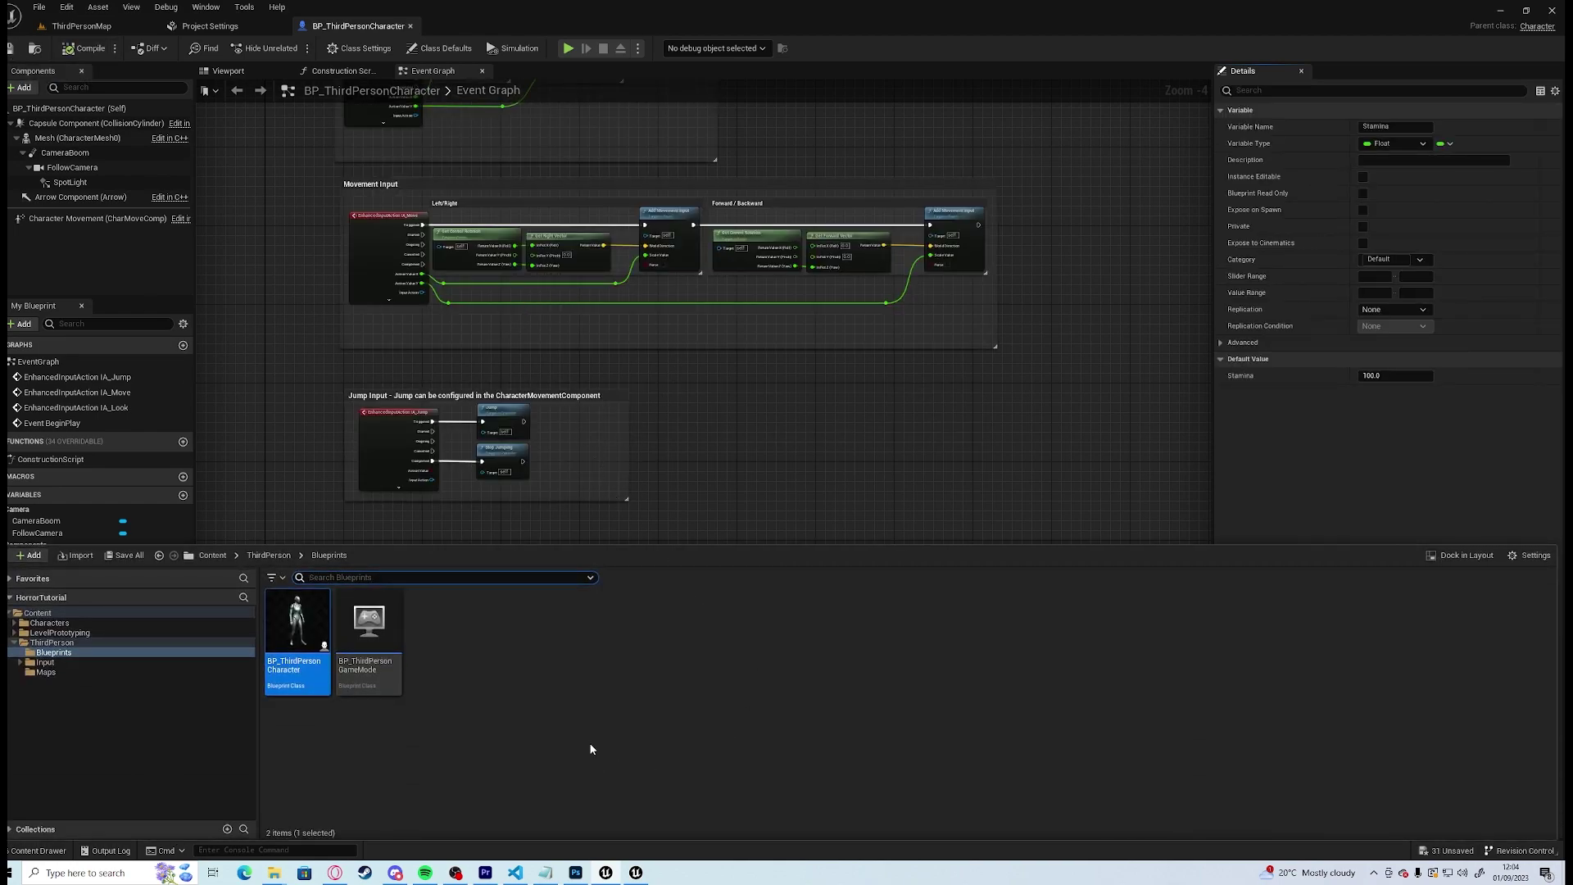
left_click(45, 663)
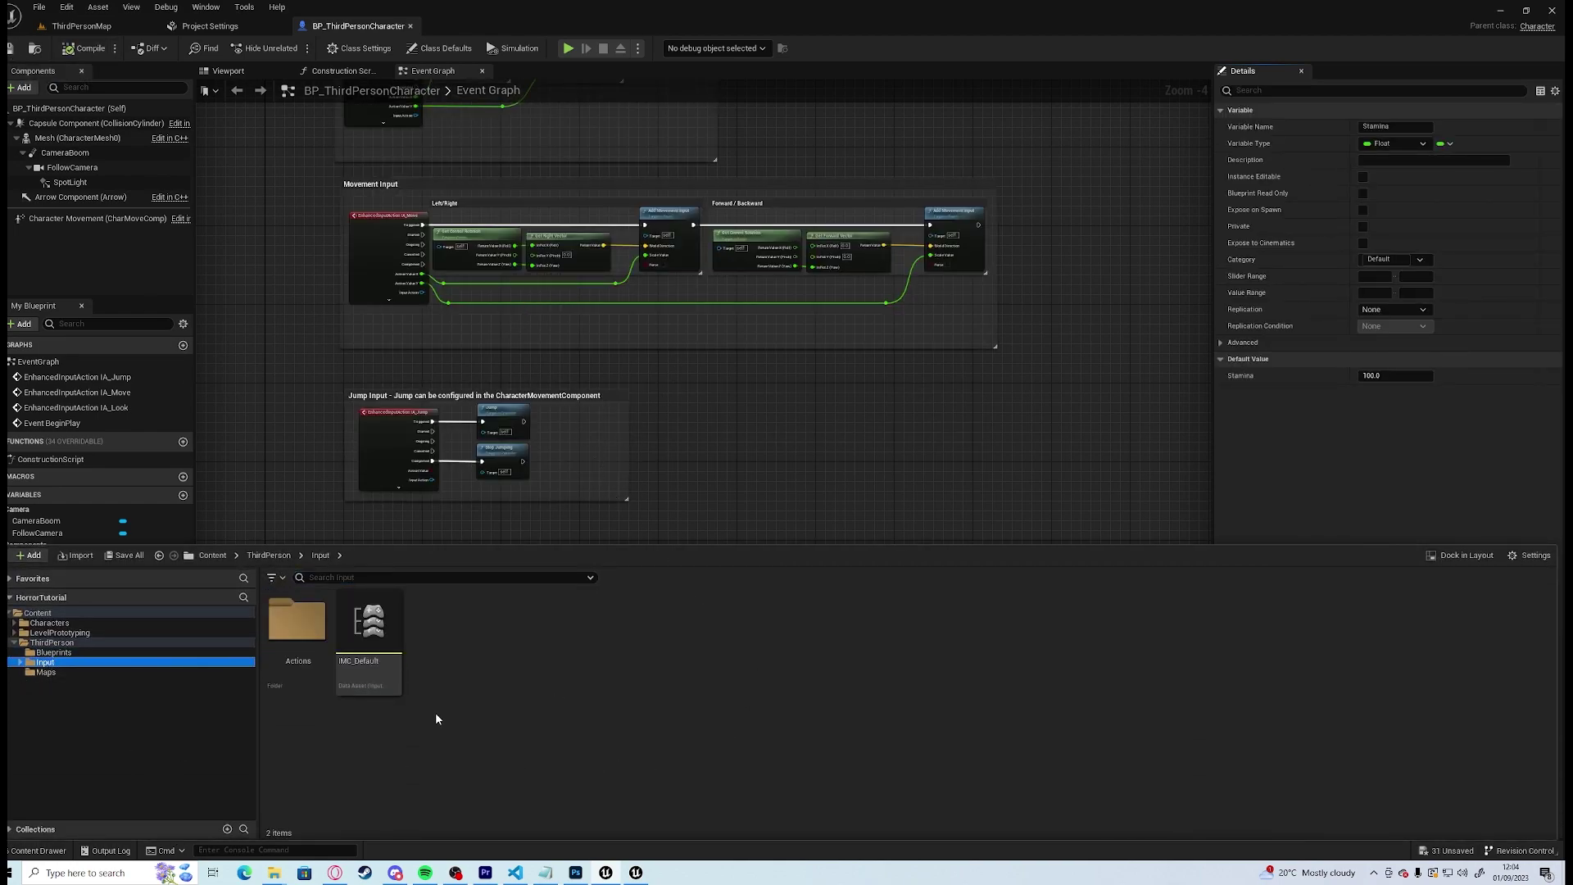
double_click(322, 648)
right_click(524, 657)
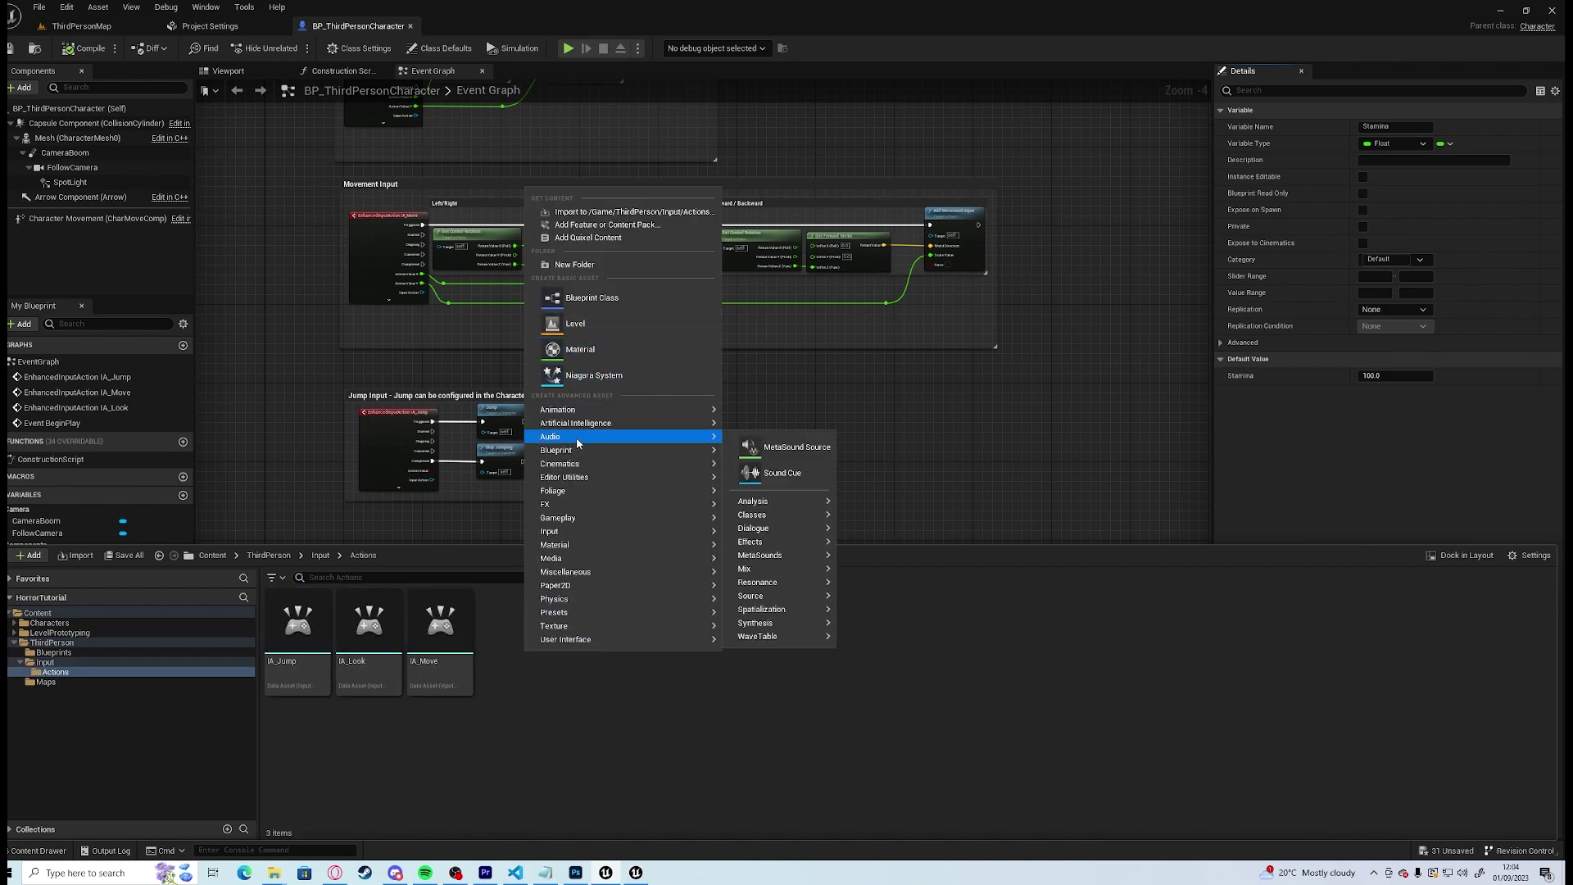
mouse_move(593, 533)
left_click(852, 593)
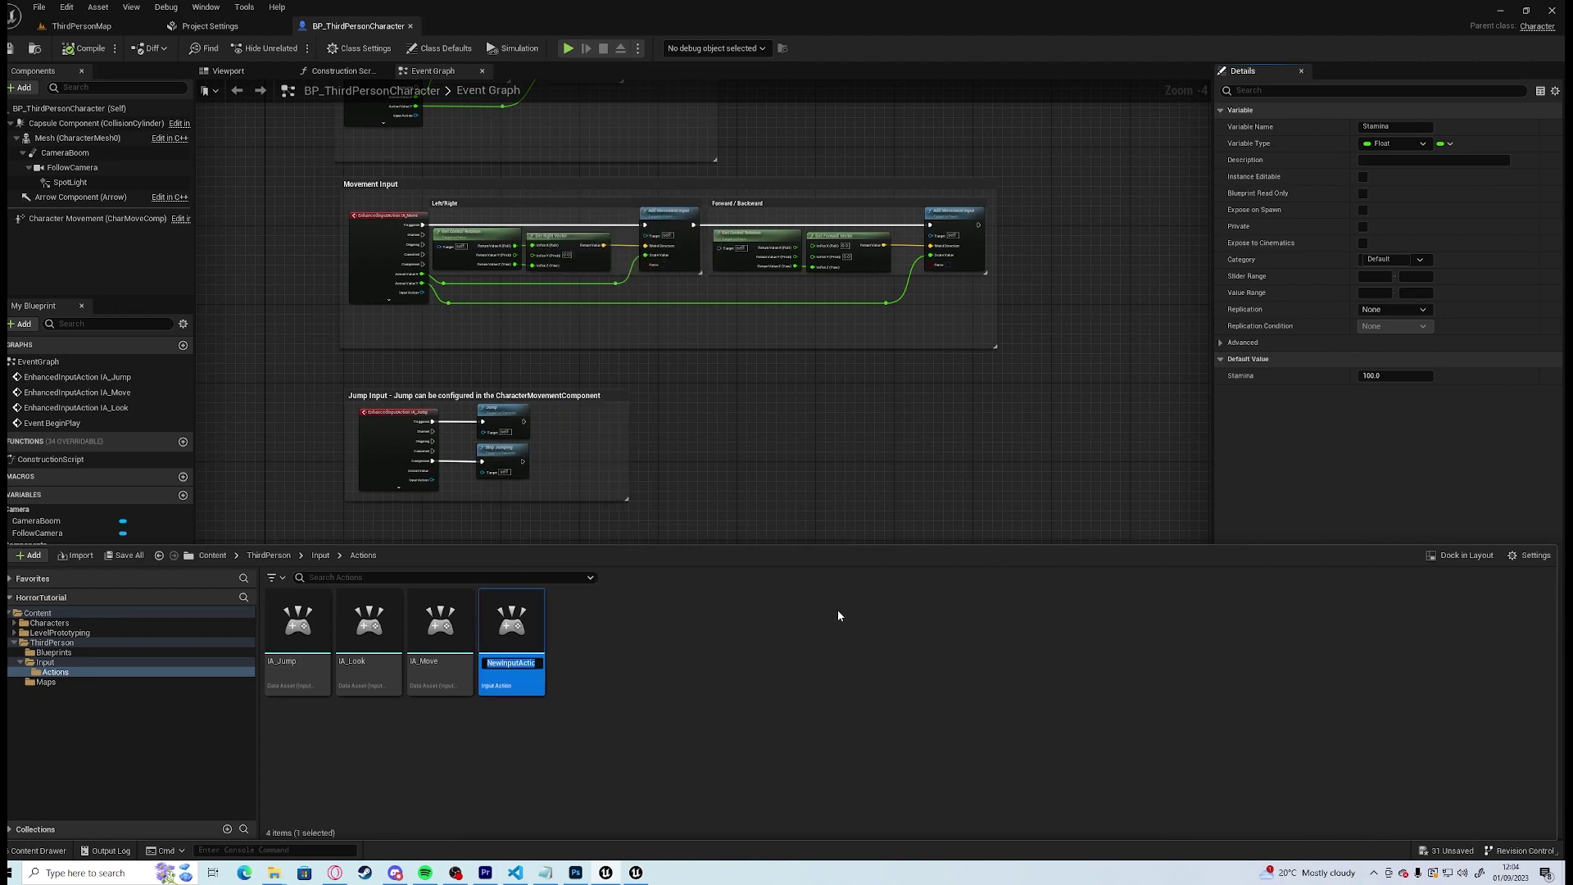
type("IA_Sprint")
key("Return")
left_click(468, 711)
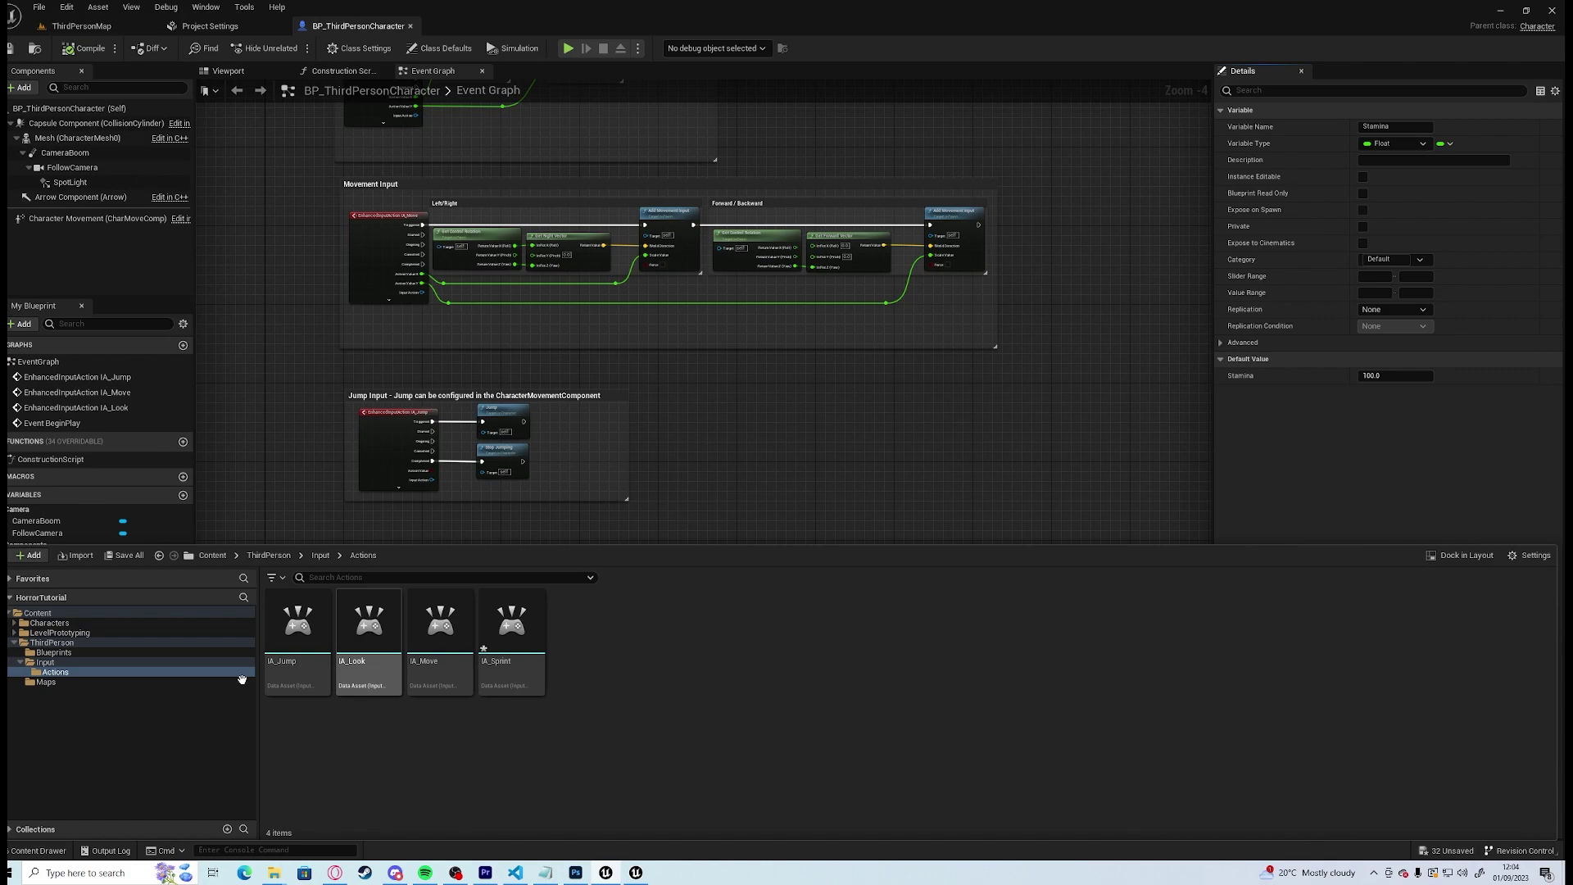
In IMC_Default, add a mapping for IA_Sprint bound to Left Shift, then save and close the asset
left_click(45, 662)
double_click(377, 631)
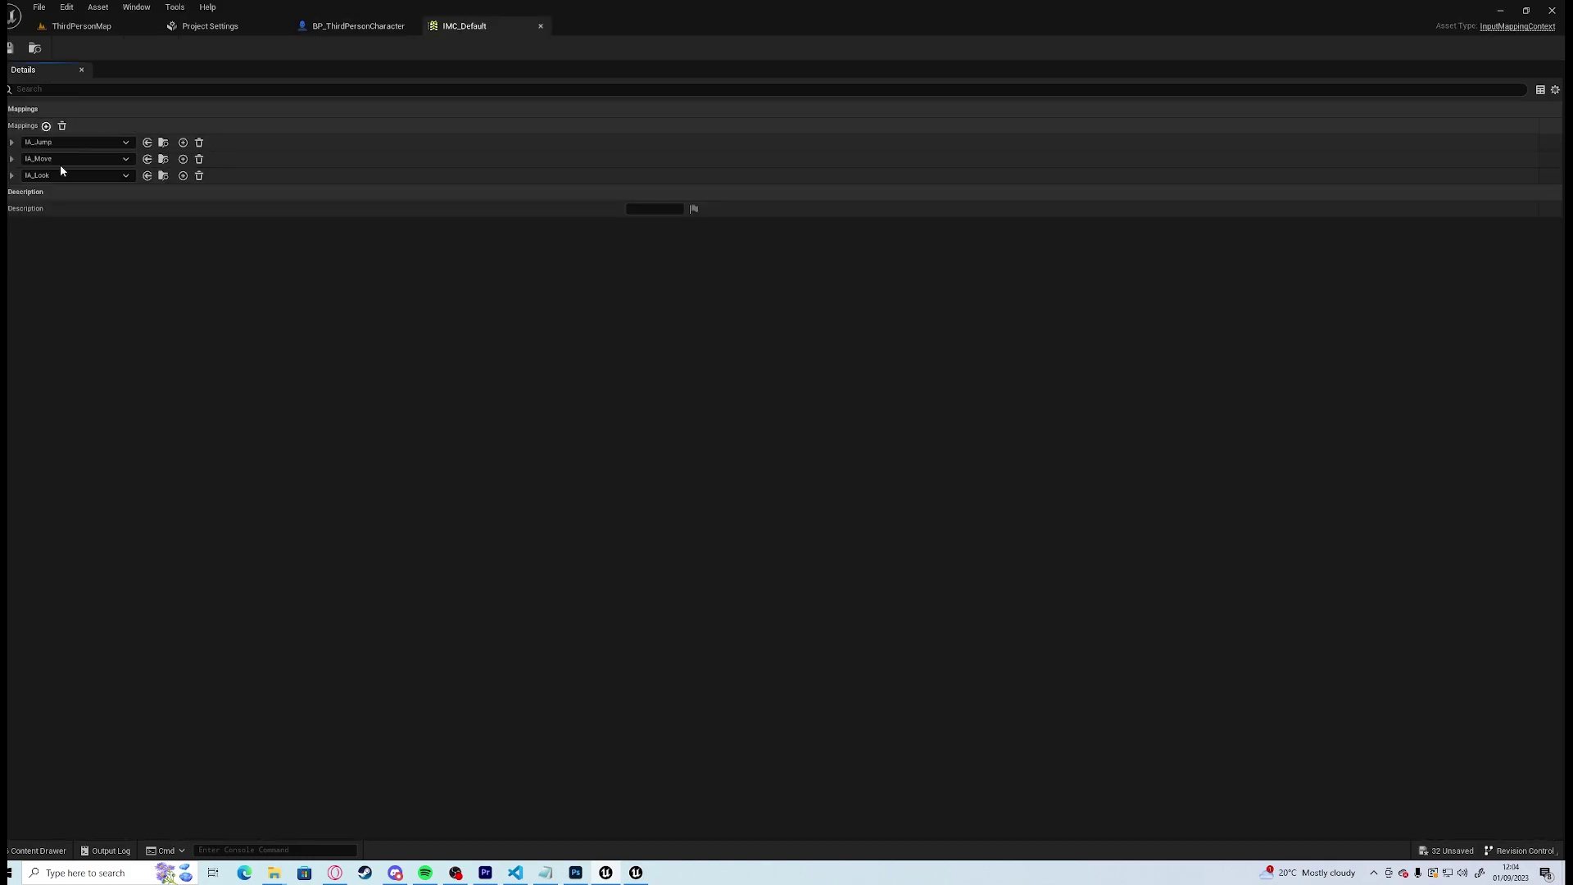
left_click(46, 125)
left_click(56, 190)
left_click(113, 414)
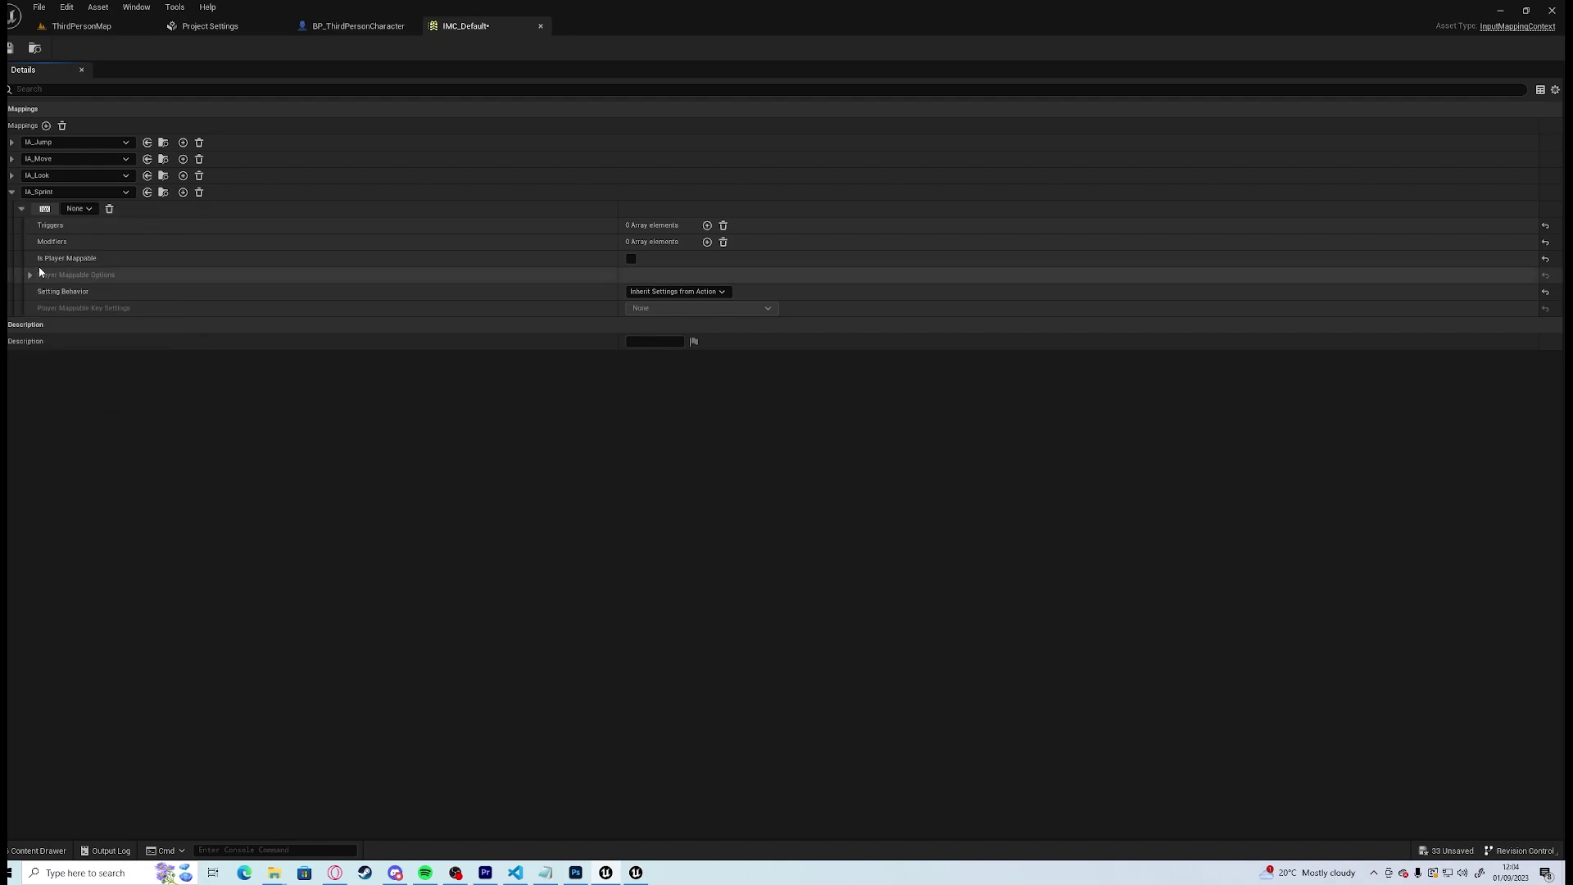
left_click(45, 208)
key("shift")
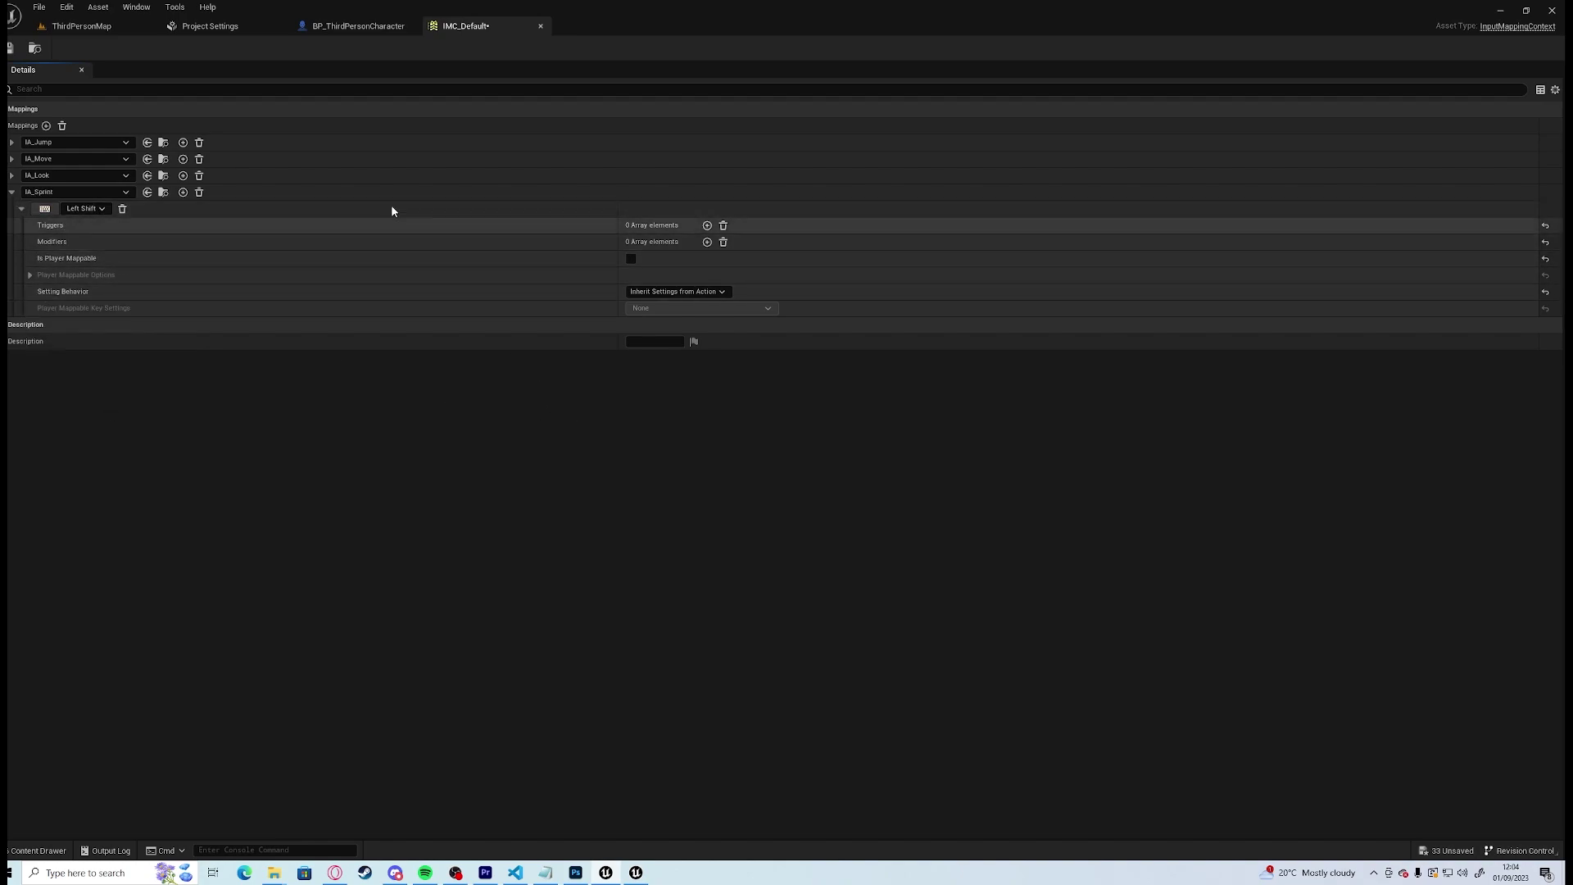
left_click(11, 48)
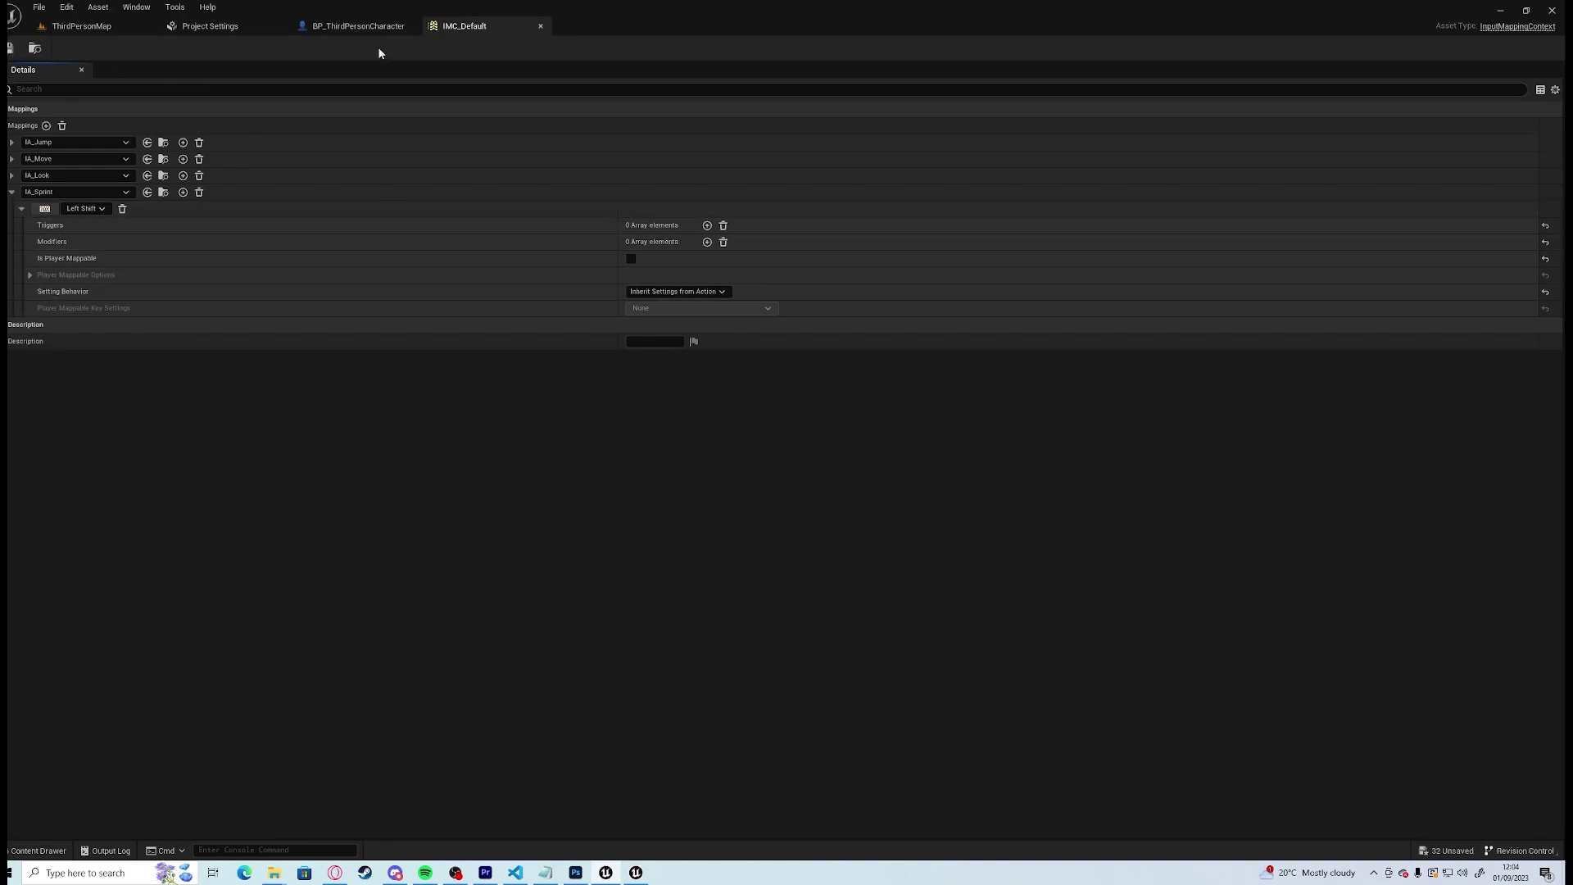
left_click(541, 26)
Add an IA_Sprint enhanced input action event to BP_ThirdPersonCharacter's Event Graph, below the jump input group
right_click_drag(659, 555, 873, 416)
scroll(659, 446, "up", 1)
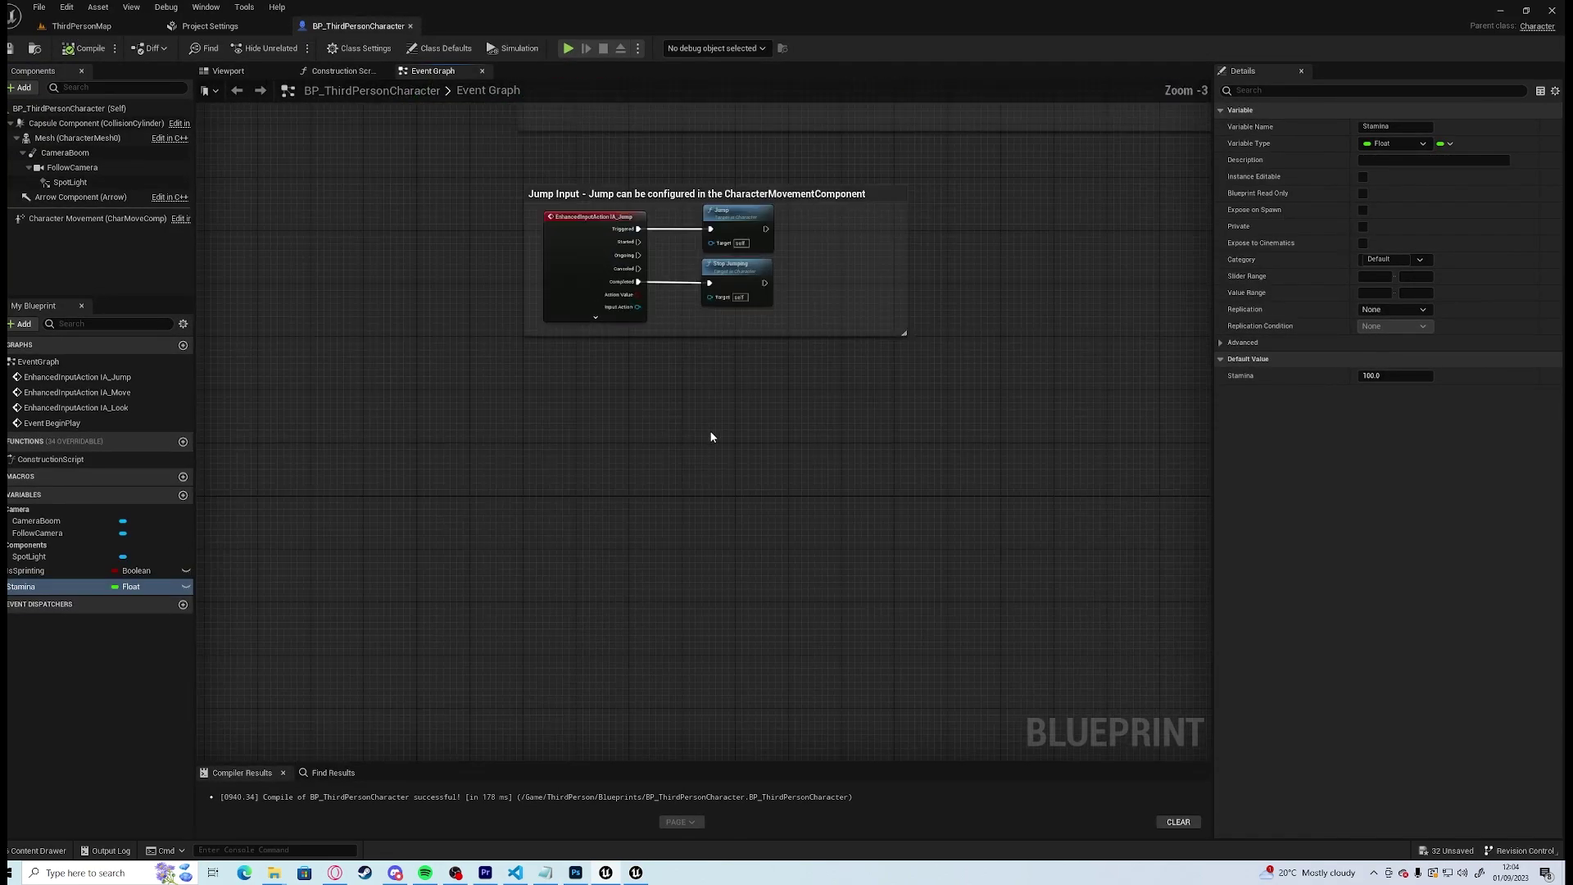
right_click_drag(710, 430, 668, 400)
right_click(499, 400)
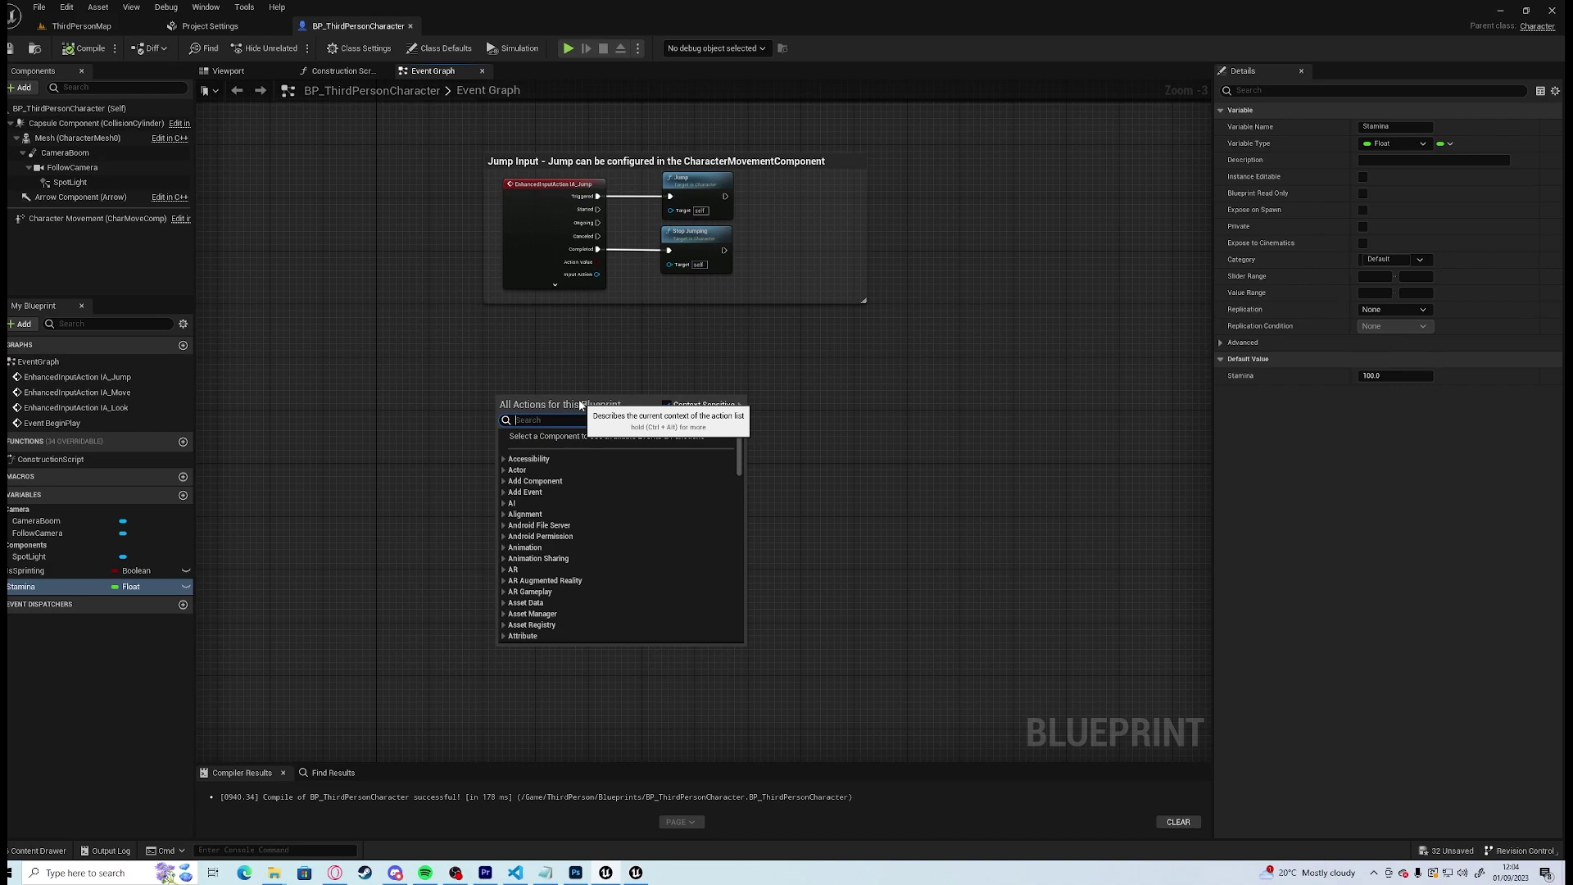
type("IA_")
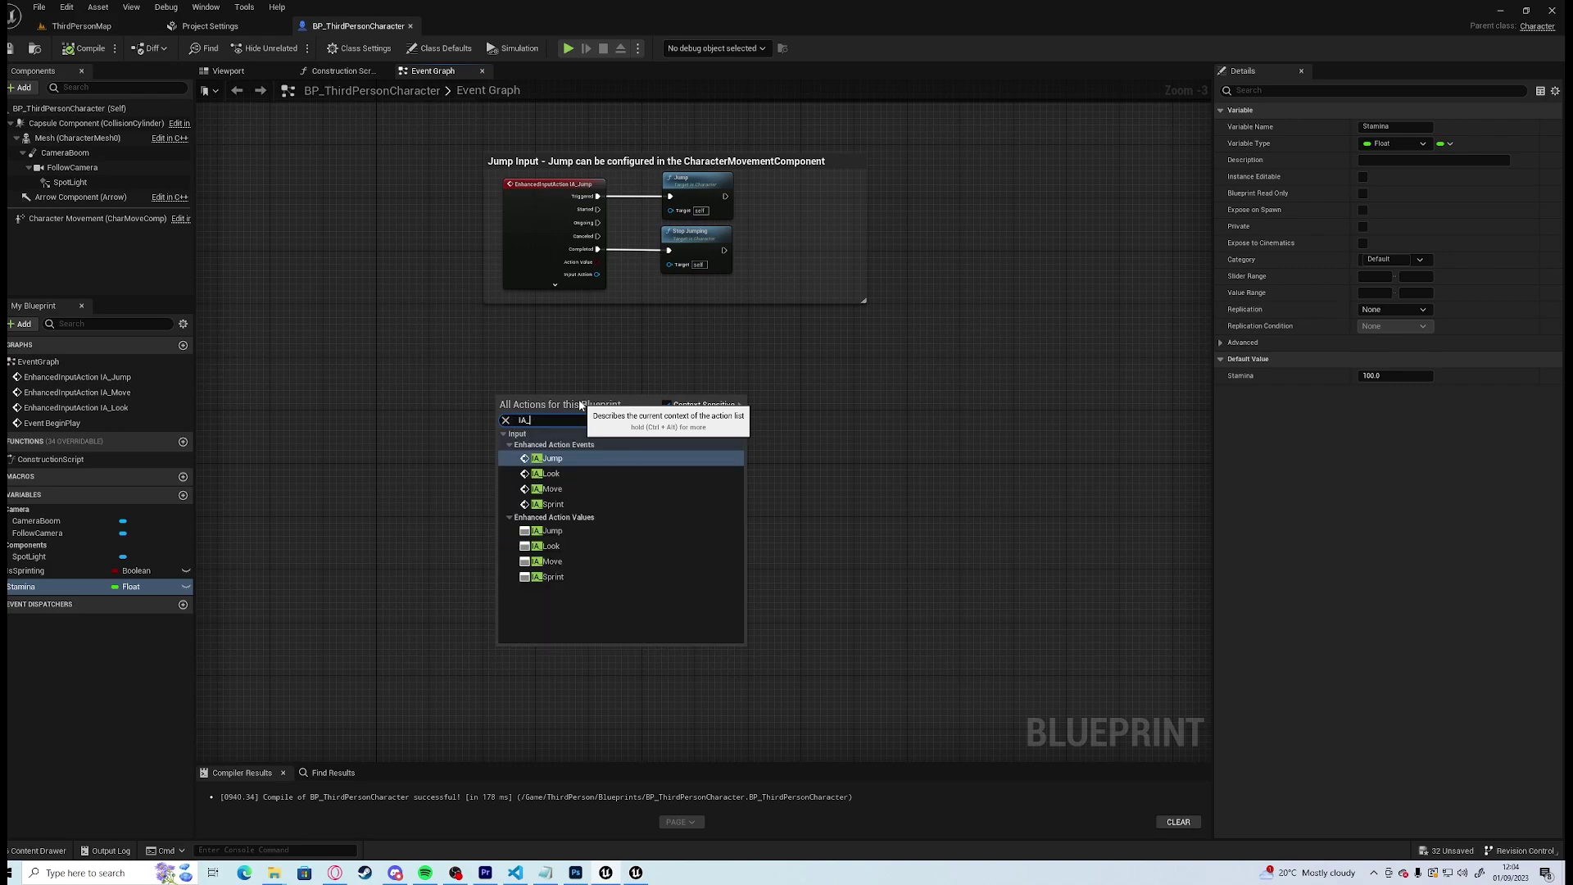
key("Down")
key("Down")
key("Down")
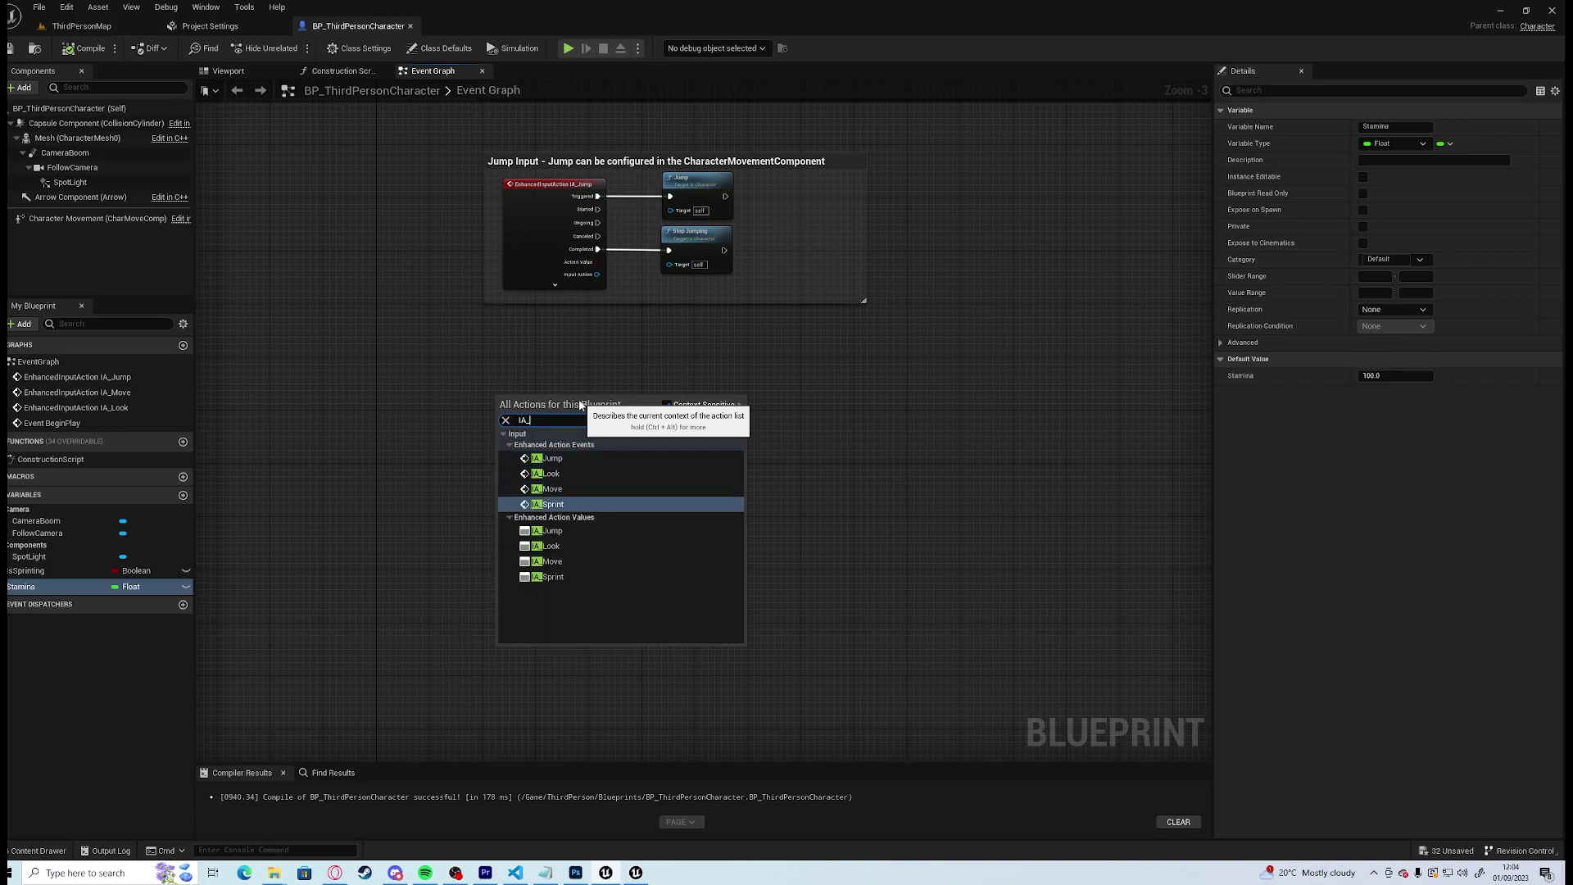
key("Return")
right_click_drag(763, 476, 696, 486)
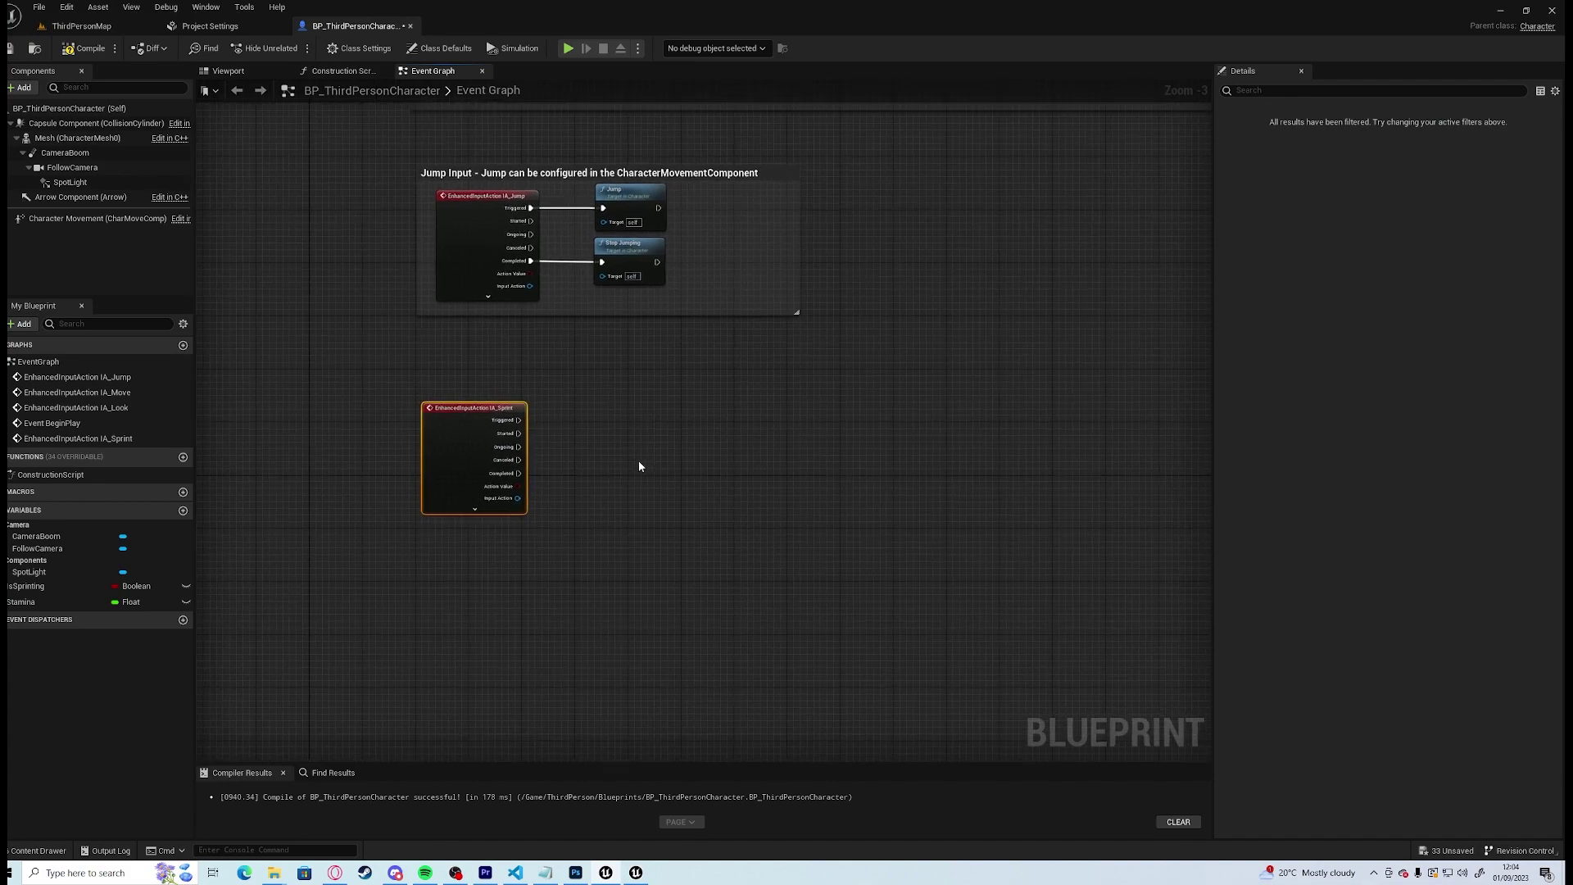
scroll(605, 444, "up", 2)
right_click_drag(653, 424, 628, 402)
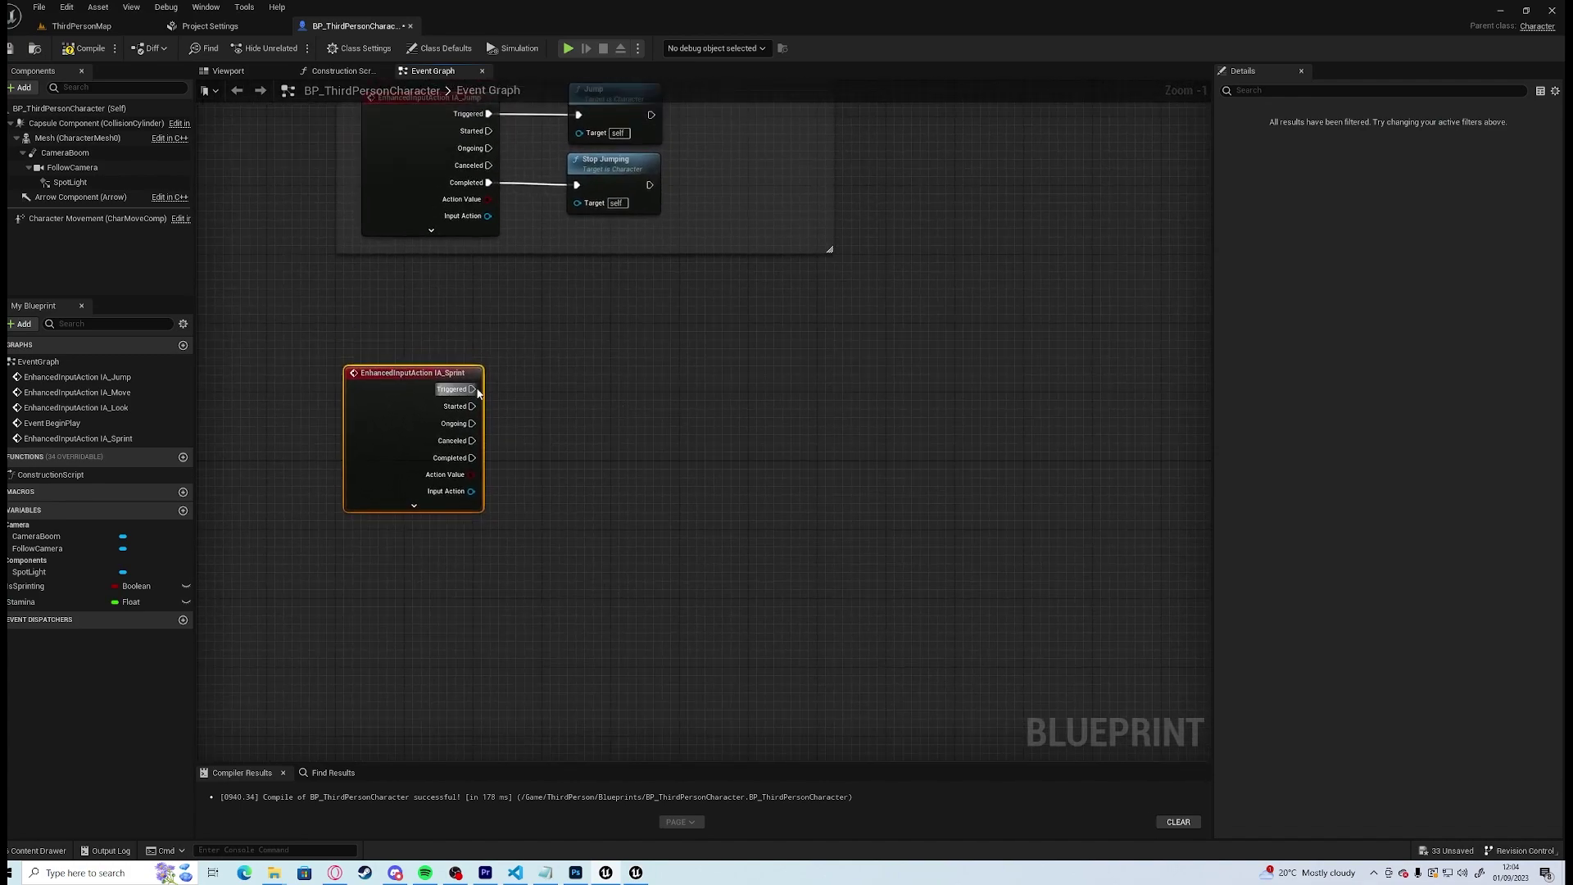
Set IsSprinting to true from the IA_Sprint event's Triggered output and to false from its Completed output
left_click_drag(407, 418, 408, 444)
left_click_drag(37, 586, 472, 414)
left_click(570, 432)
left_click_drag(574, 432, 617, 398)
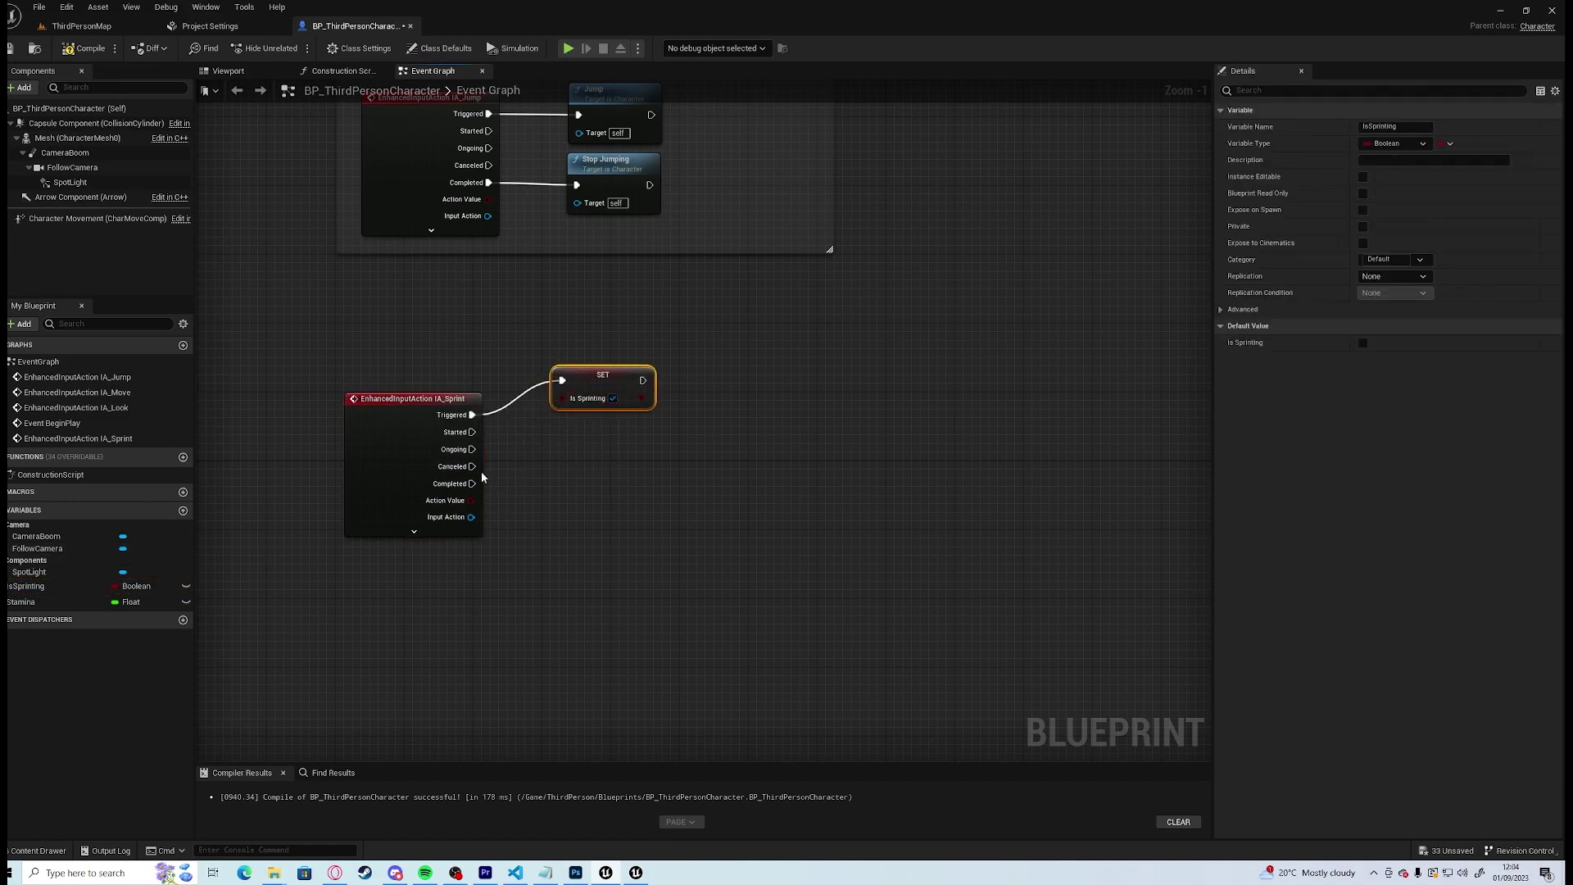
left_click_drag(49, 585, 611, 501)
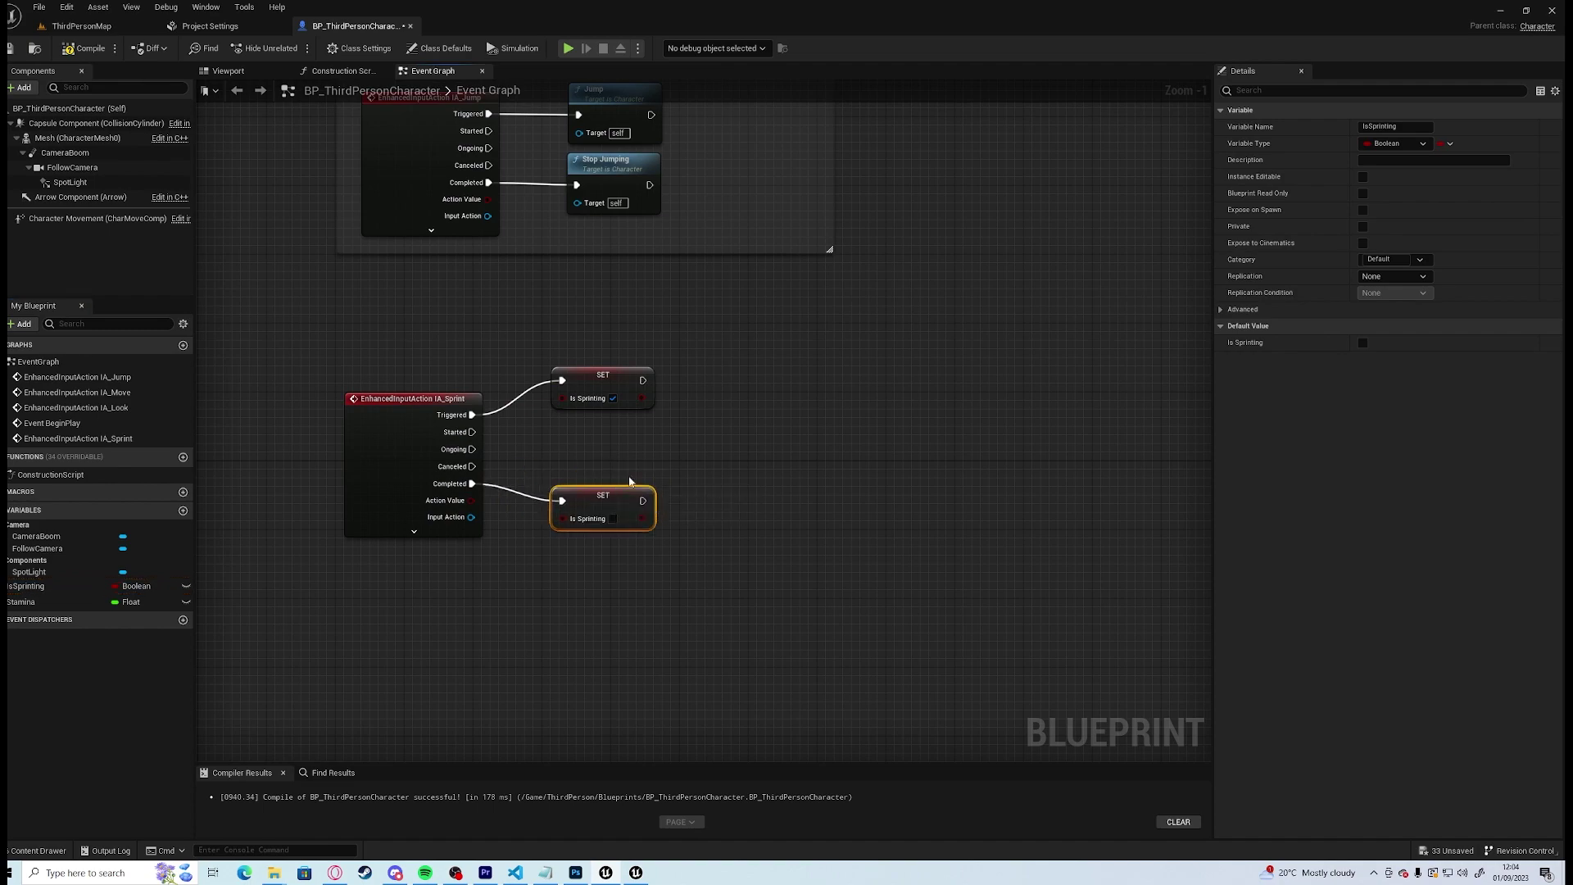
left_click(629, 479)
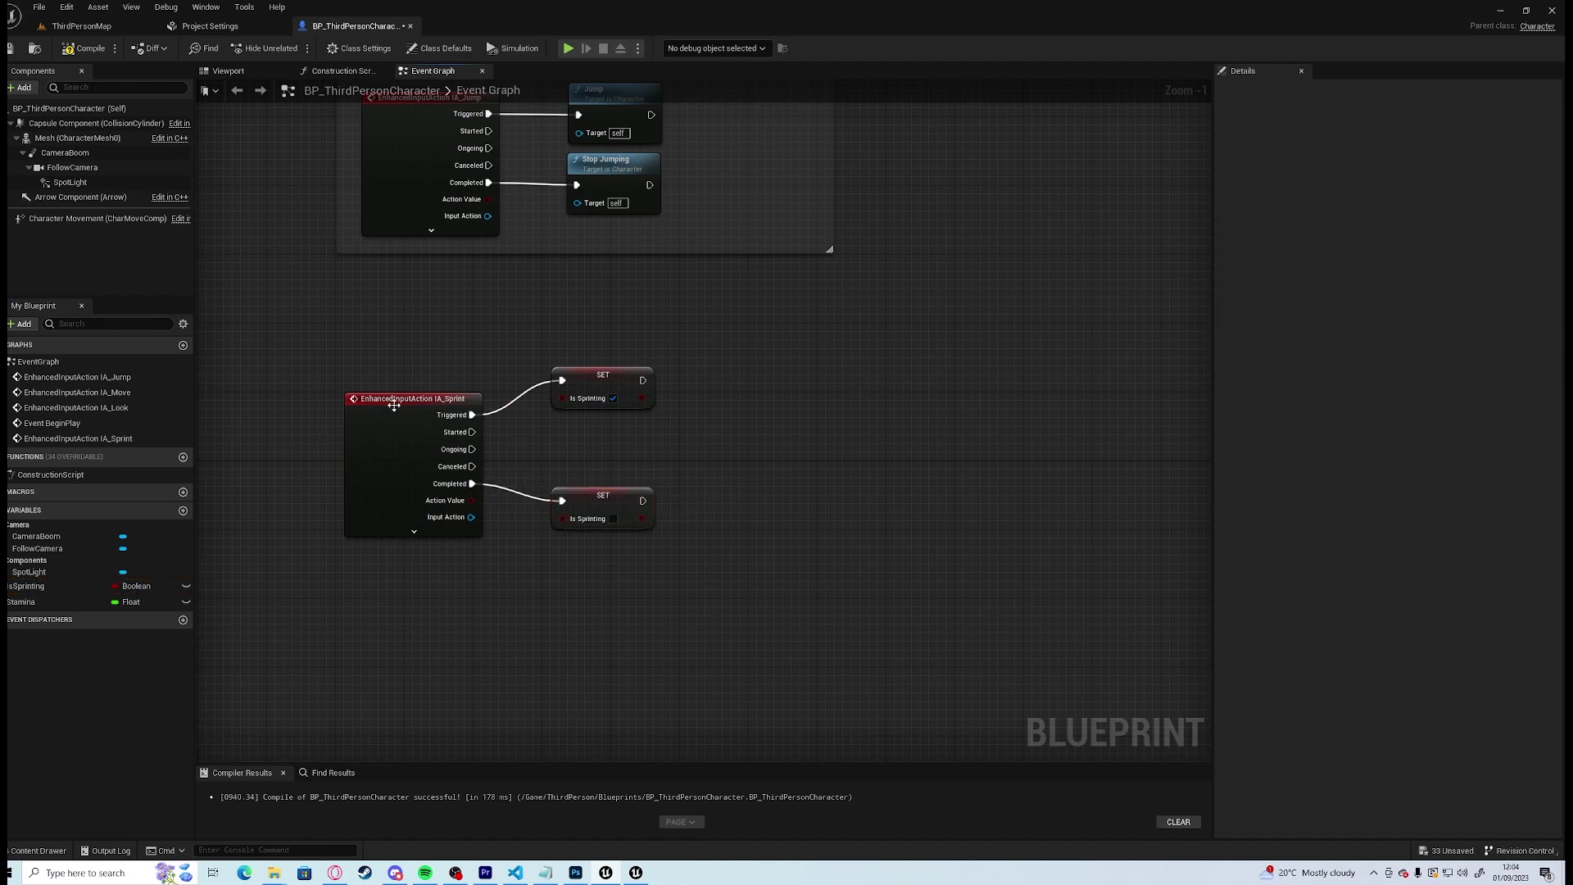
Create a new function in the character blueprint named SetMovementSpeed
left_click(182, 456)
type("Set")
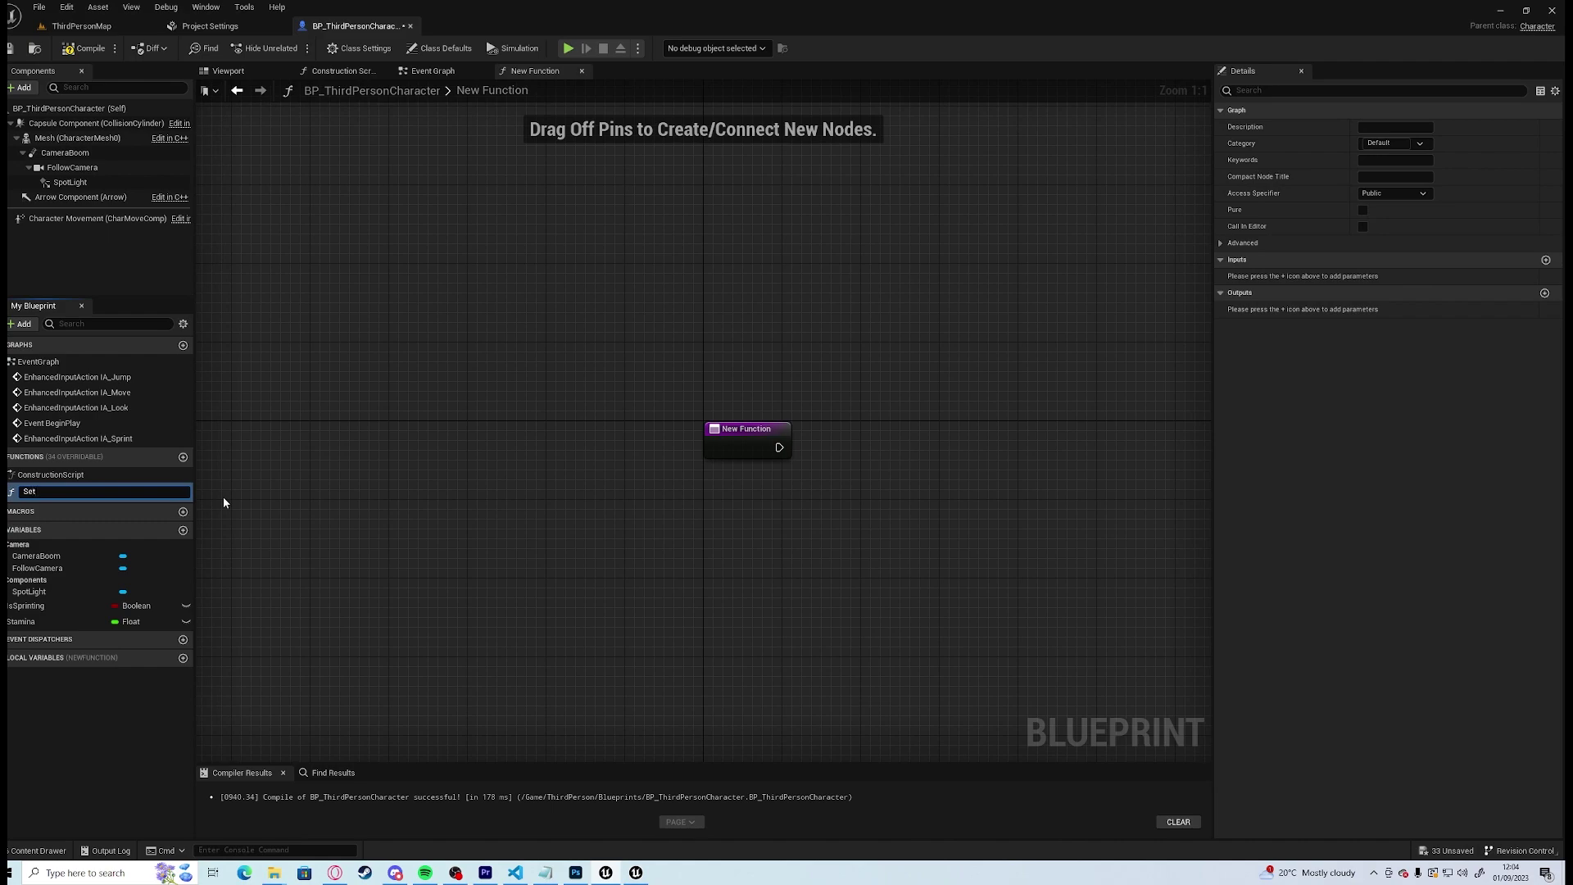
type("Movement")
key("BackSpace")
key("BackSpace")
key("BackSpace")
key("BackSpace")
key("BackSpace")
type("MovementSpeed")
key("Return")
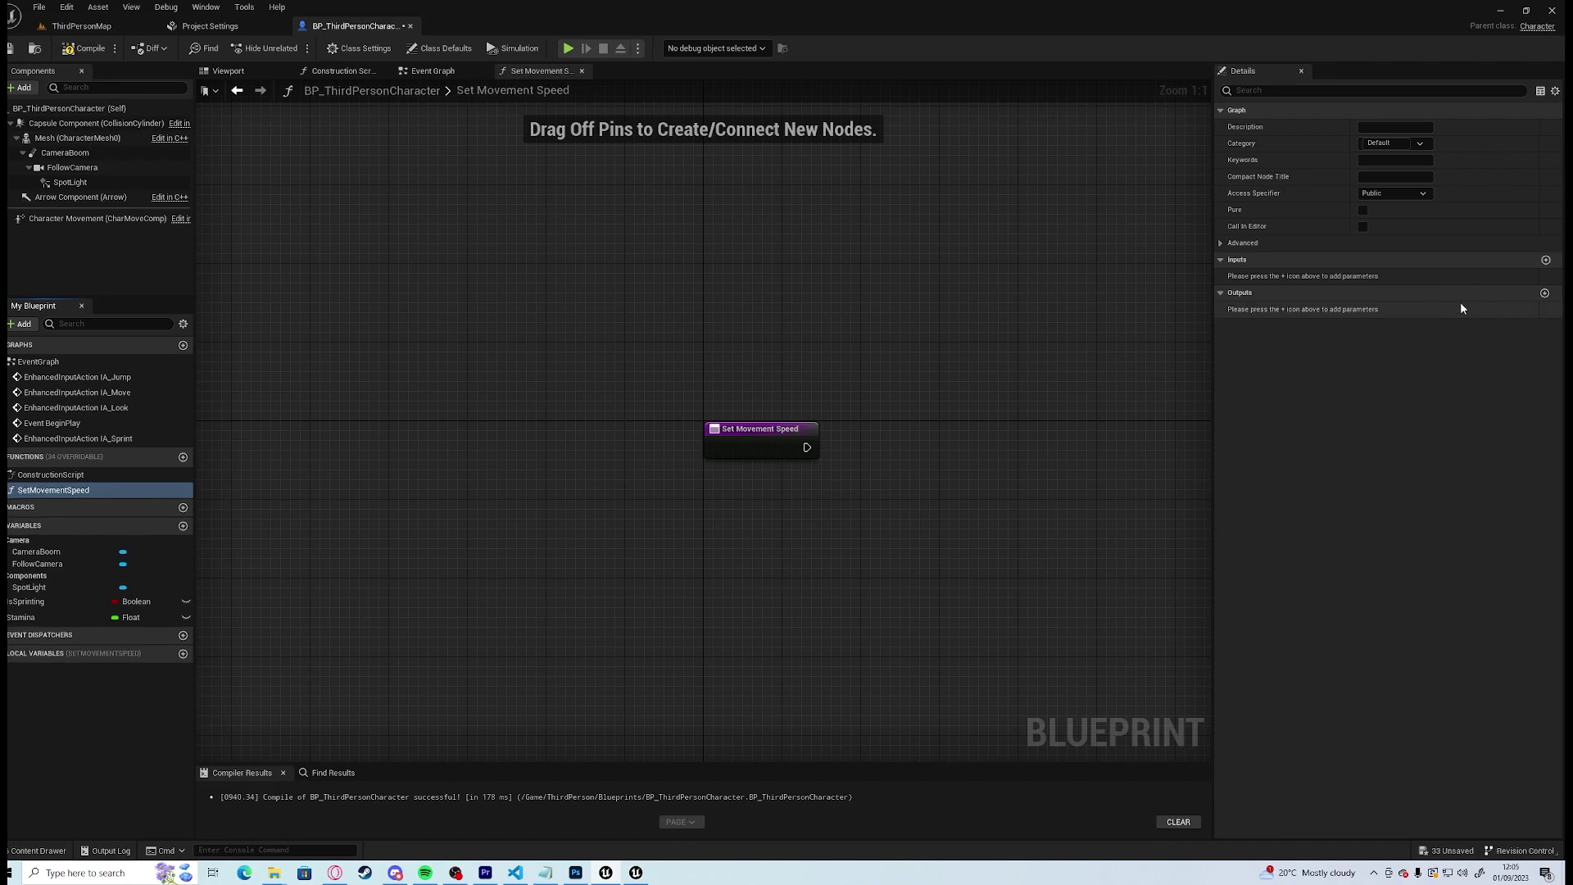
Add a Boolean input named IsSprinting? to the SetMovementSpeed function
left_click(1546, 260)
left_click(1284, 280)
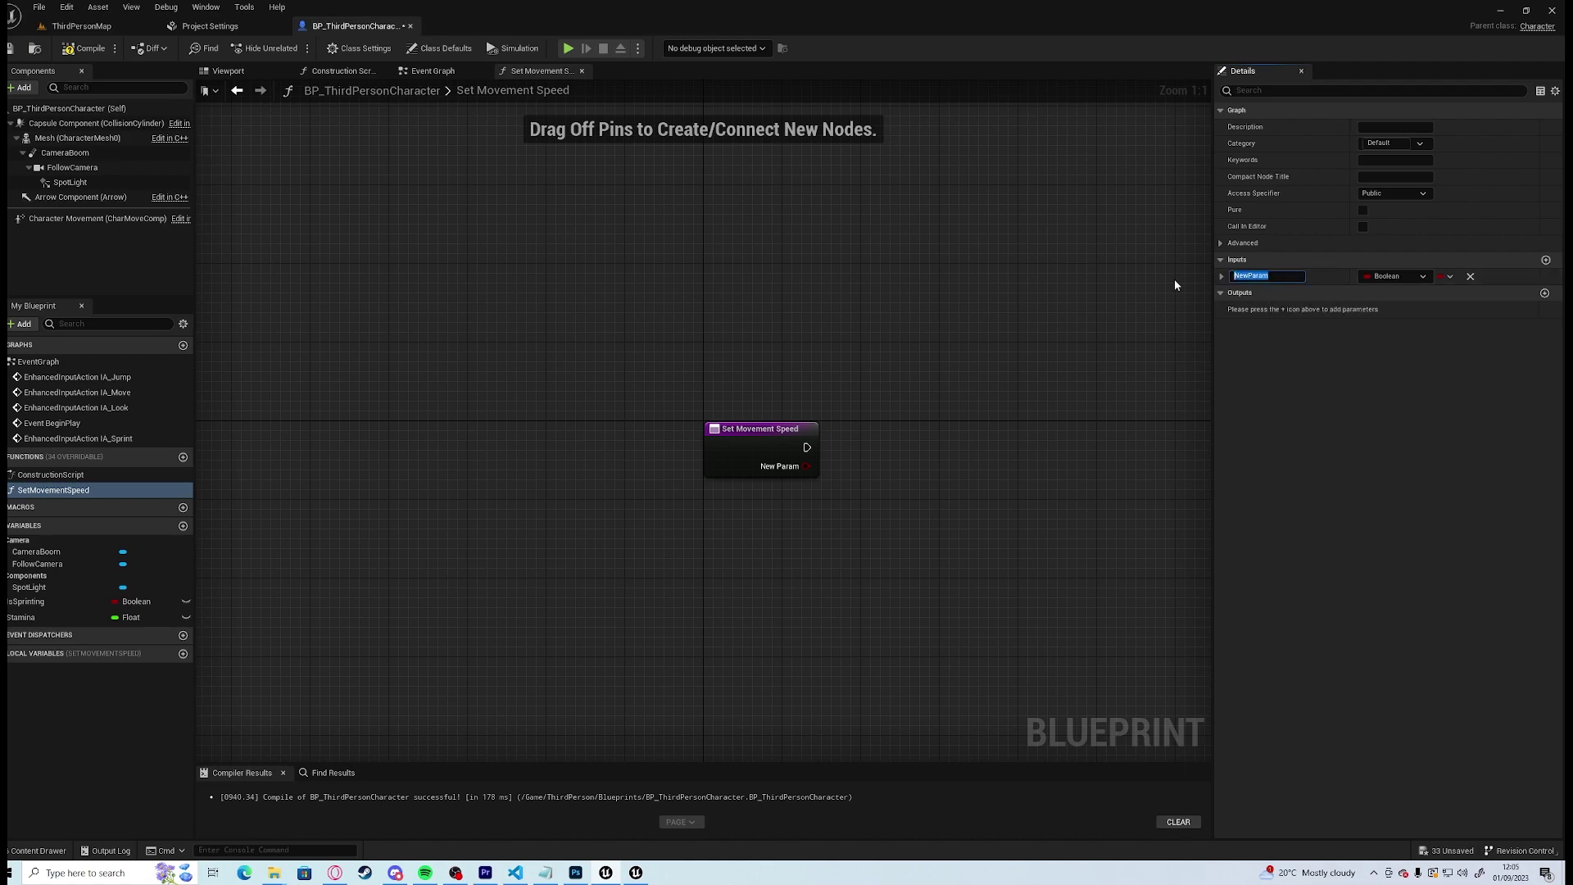
type("IsSprinting?")
key("Return")
Add a generic Select node indexed by the function's Is Sprinting? input
right_click_drag(775, 456, 509, 411)
left_click_drag(540, 421, 578, 474)
type("select")
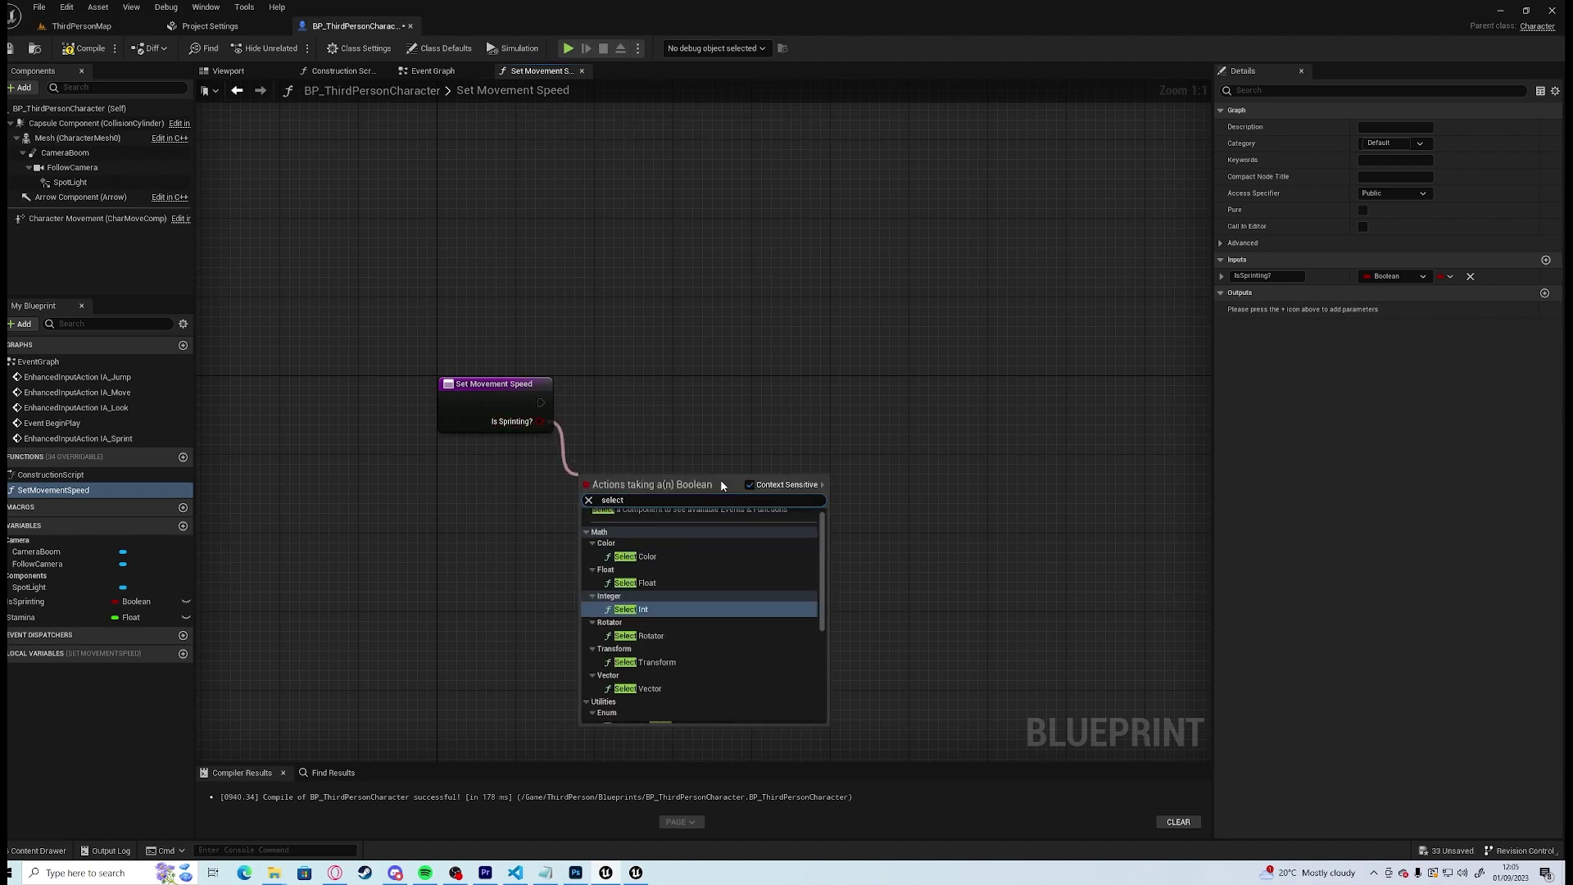
scroll(697, 613, "down", 5)
scroll(708, 619, "down", 1)
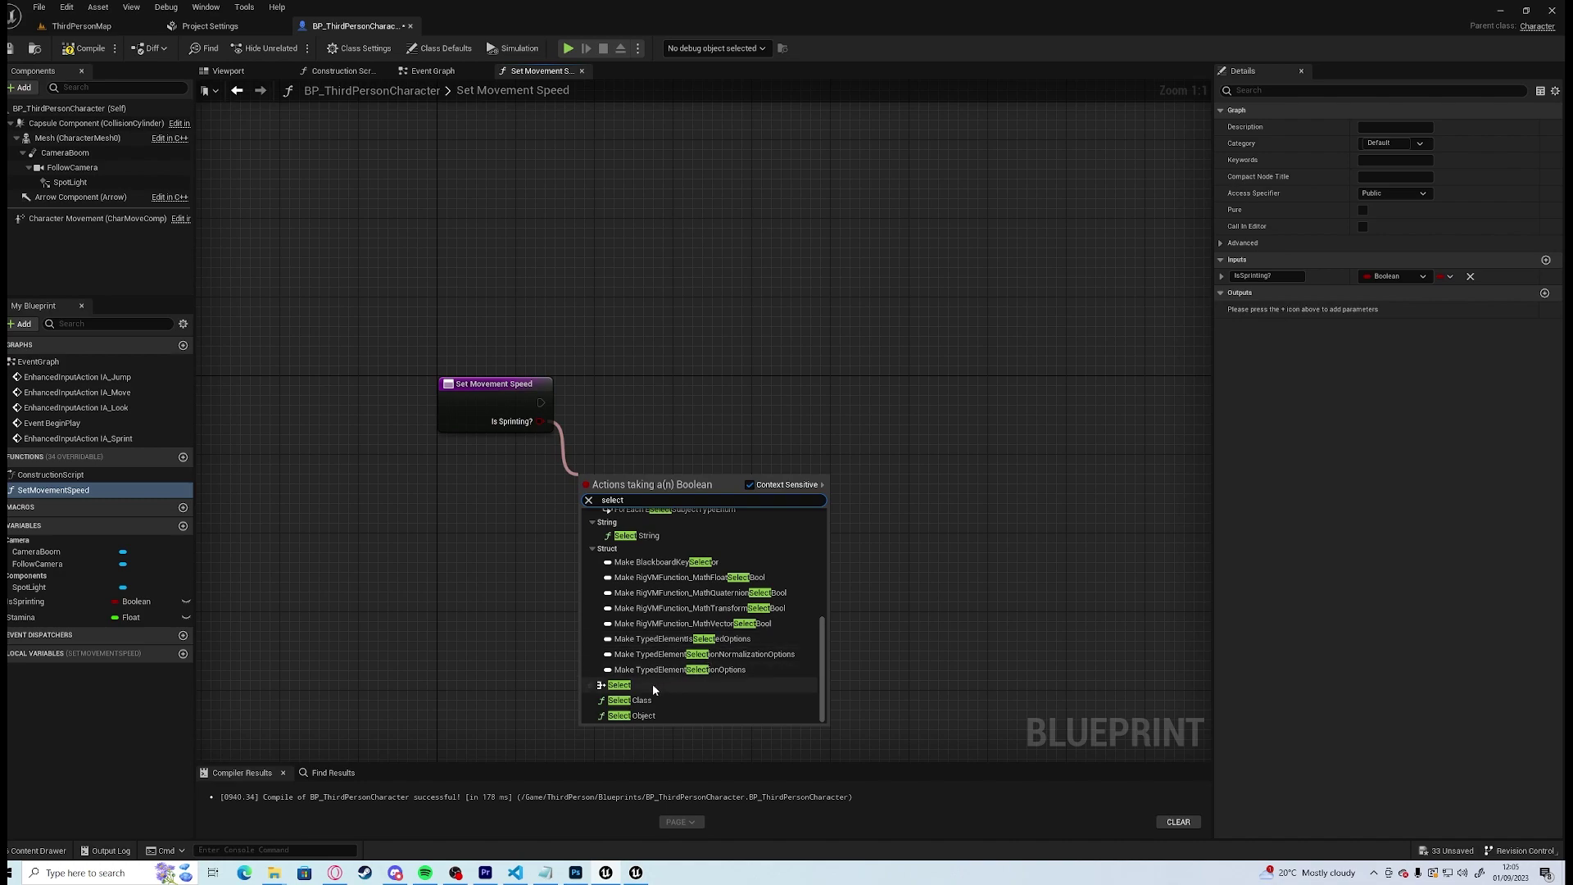
left_click(653, 685)
Feed the Select node's False input from a Make Literal Float node with value 200, placed below the function entry
left_click_drag(643, 527, 509, 496)
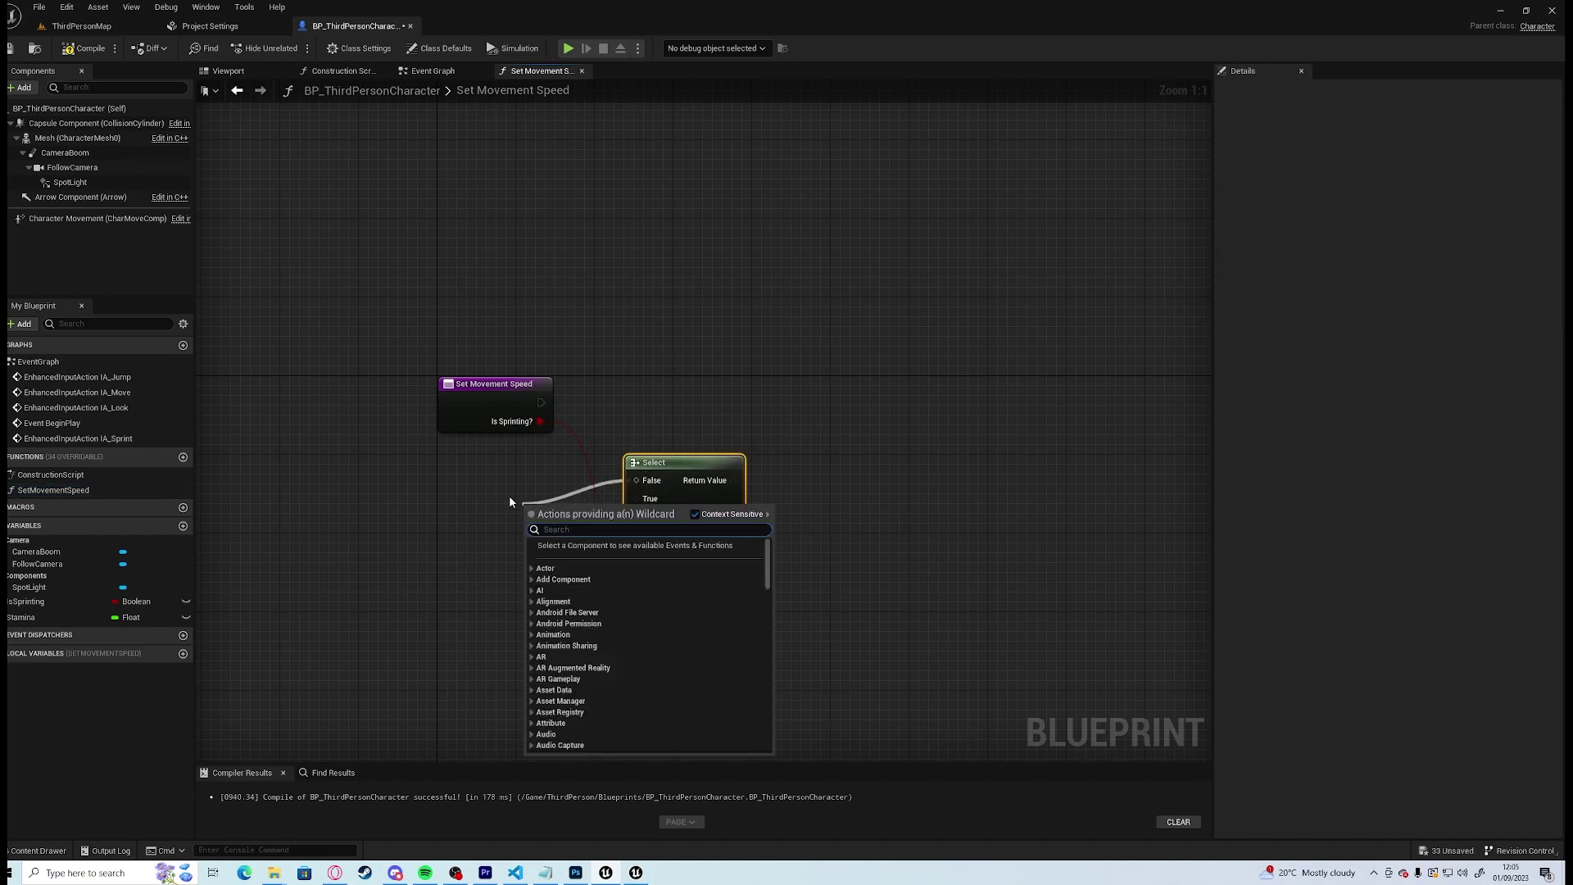
type("make lit")
key("Up")
key("Return")
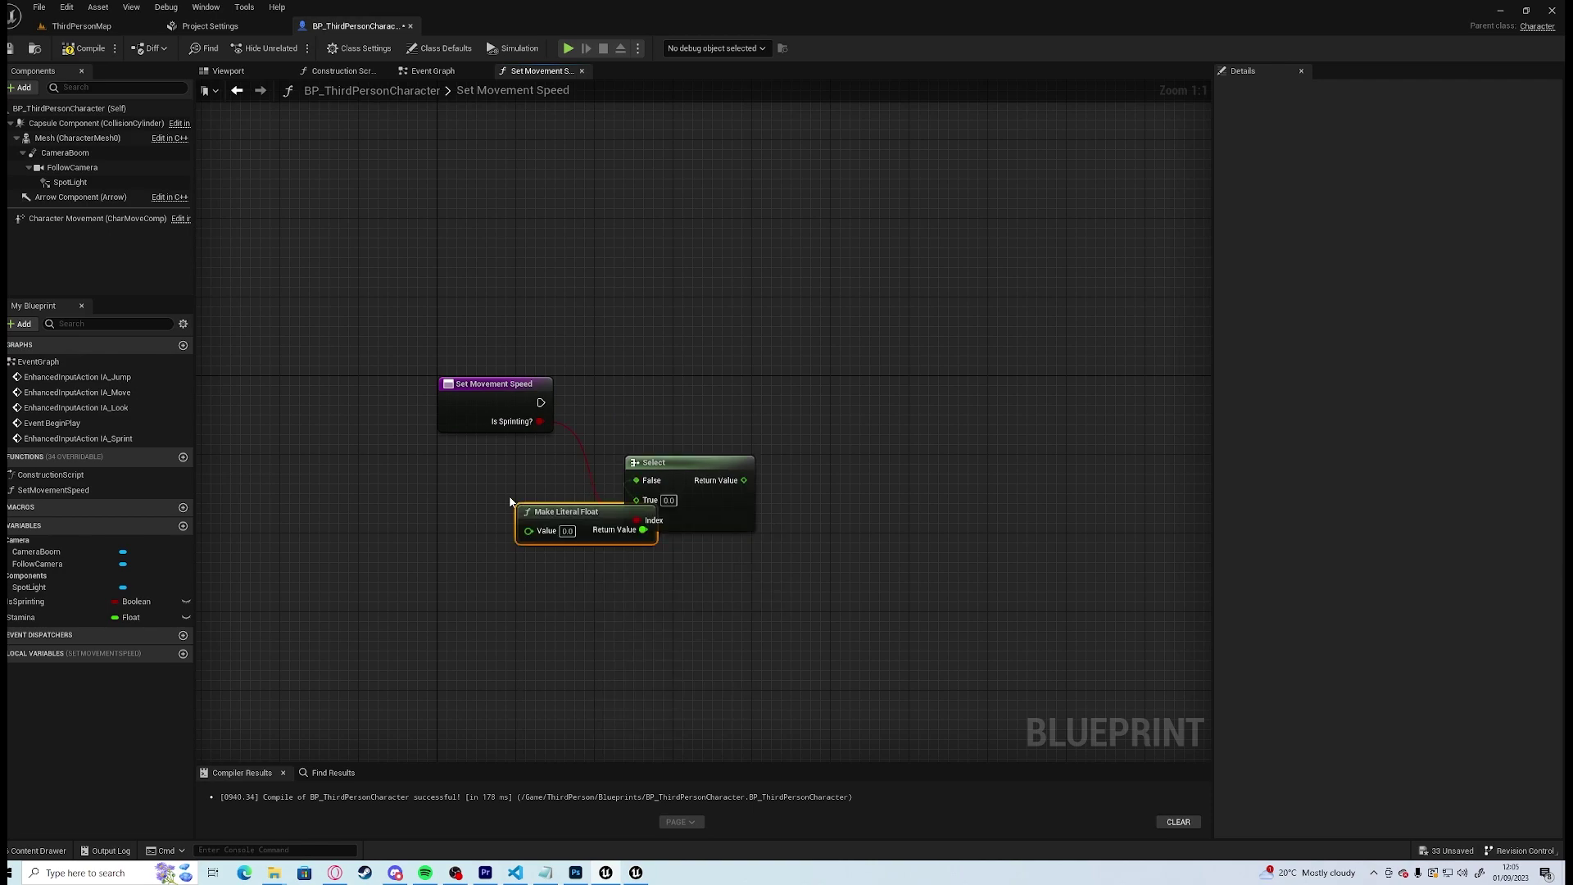
left_click(567, 531)
type("200")
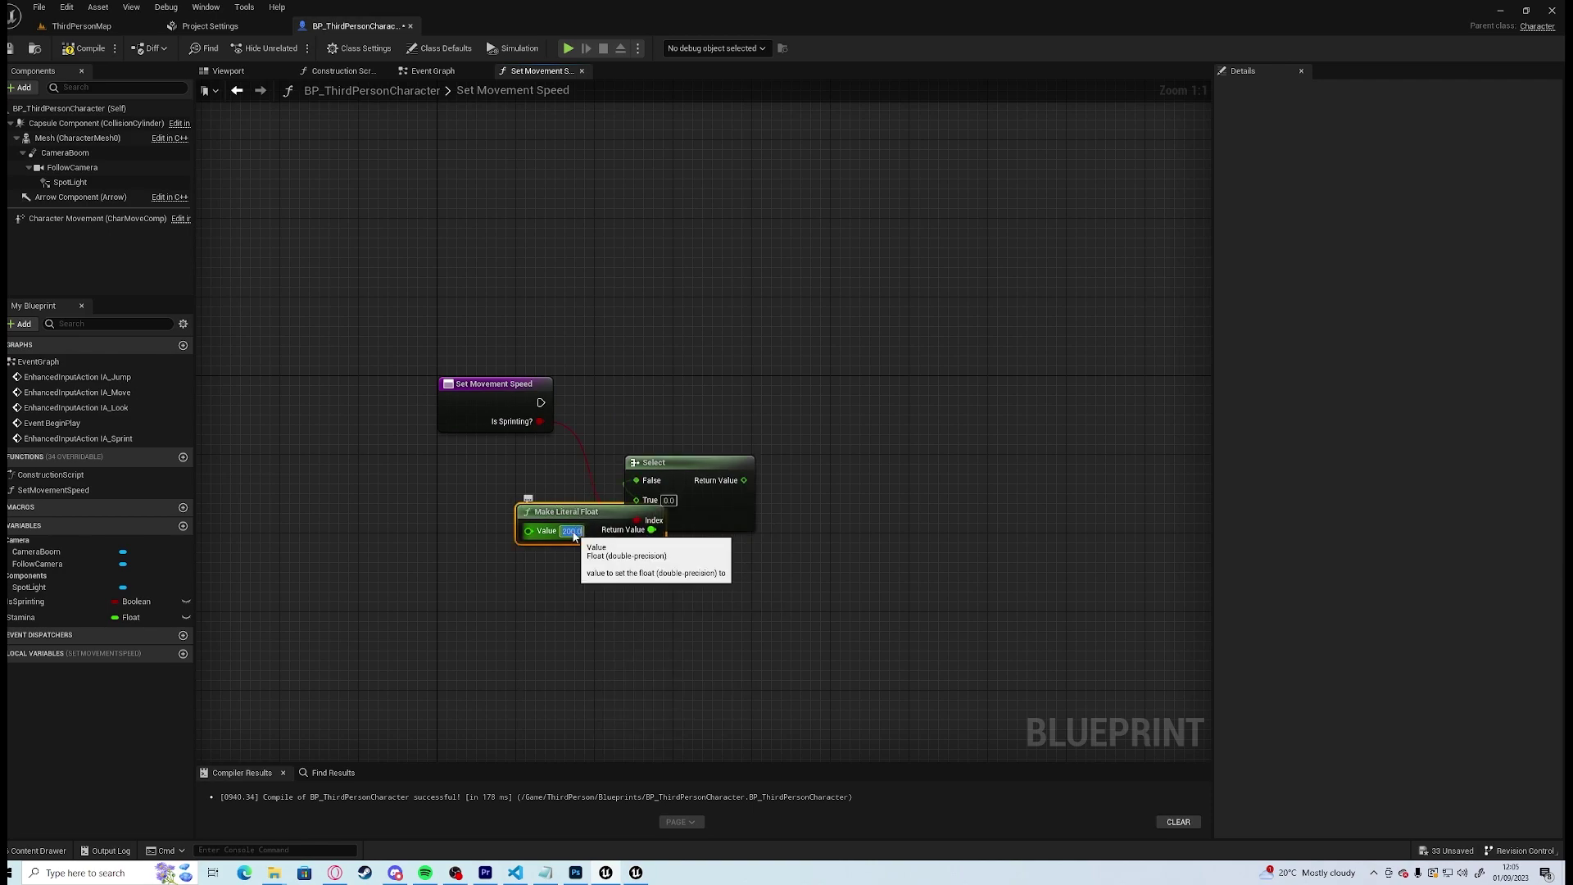
left_click(97, 217)
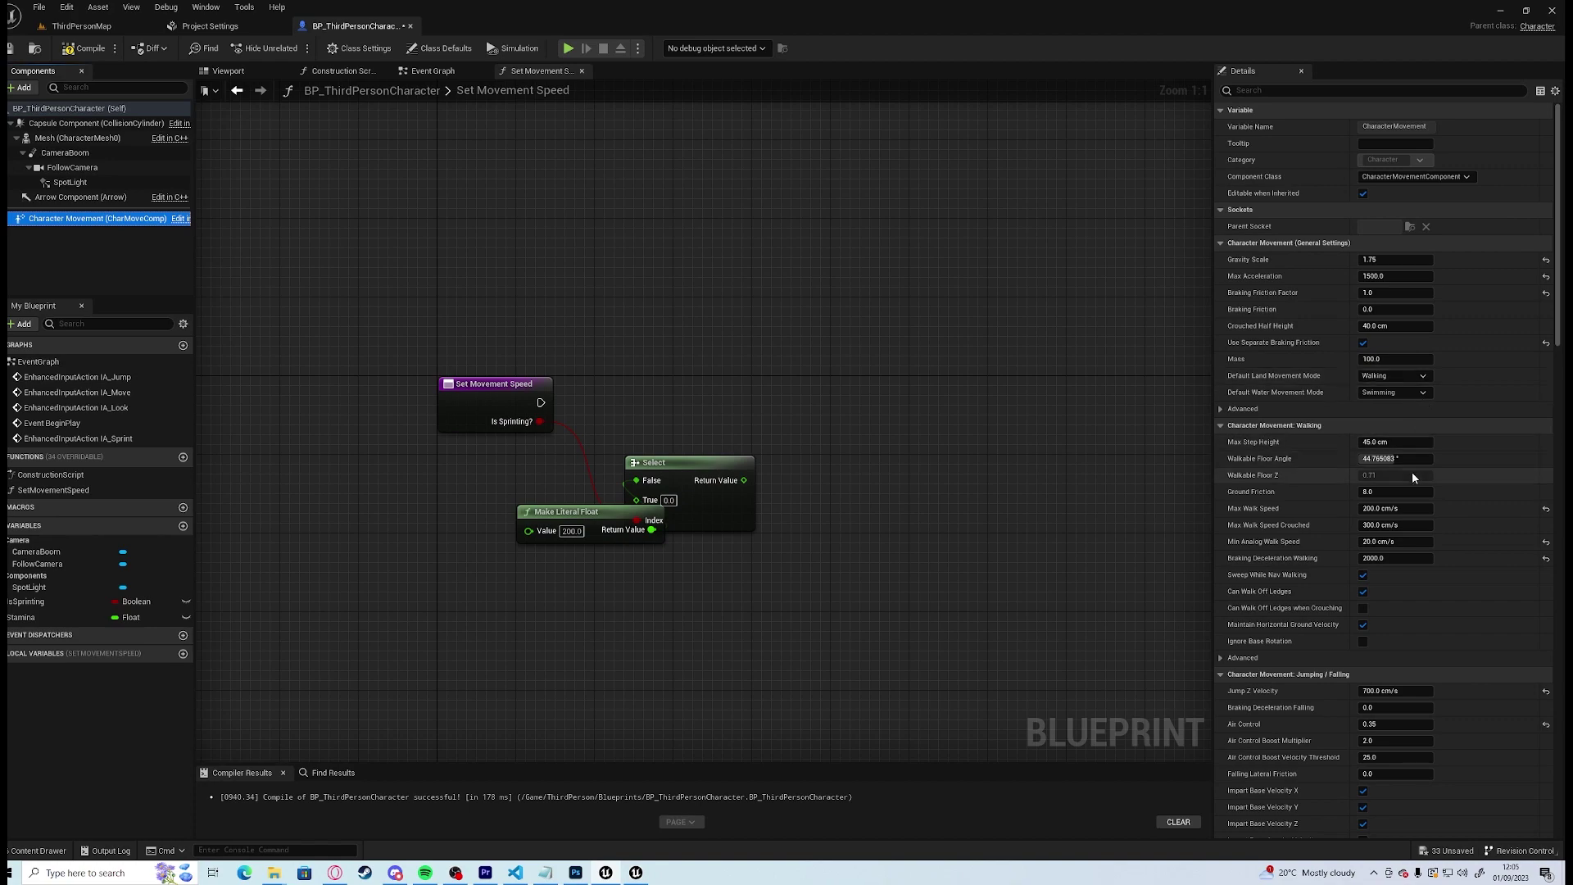
left_click_drag(582, 512, 454, 471)
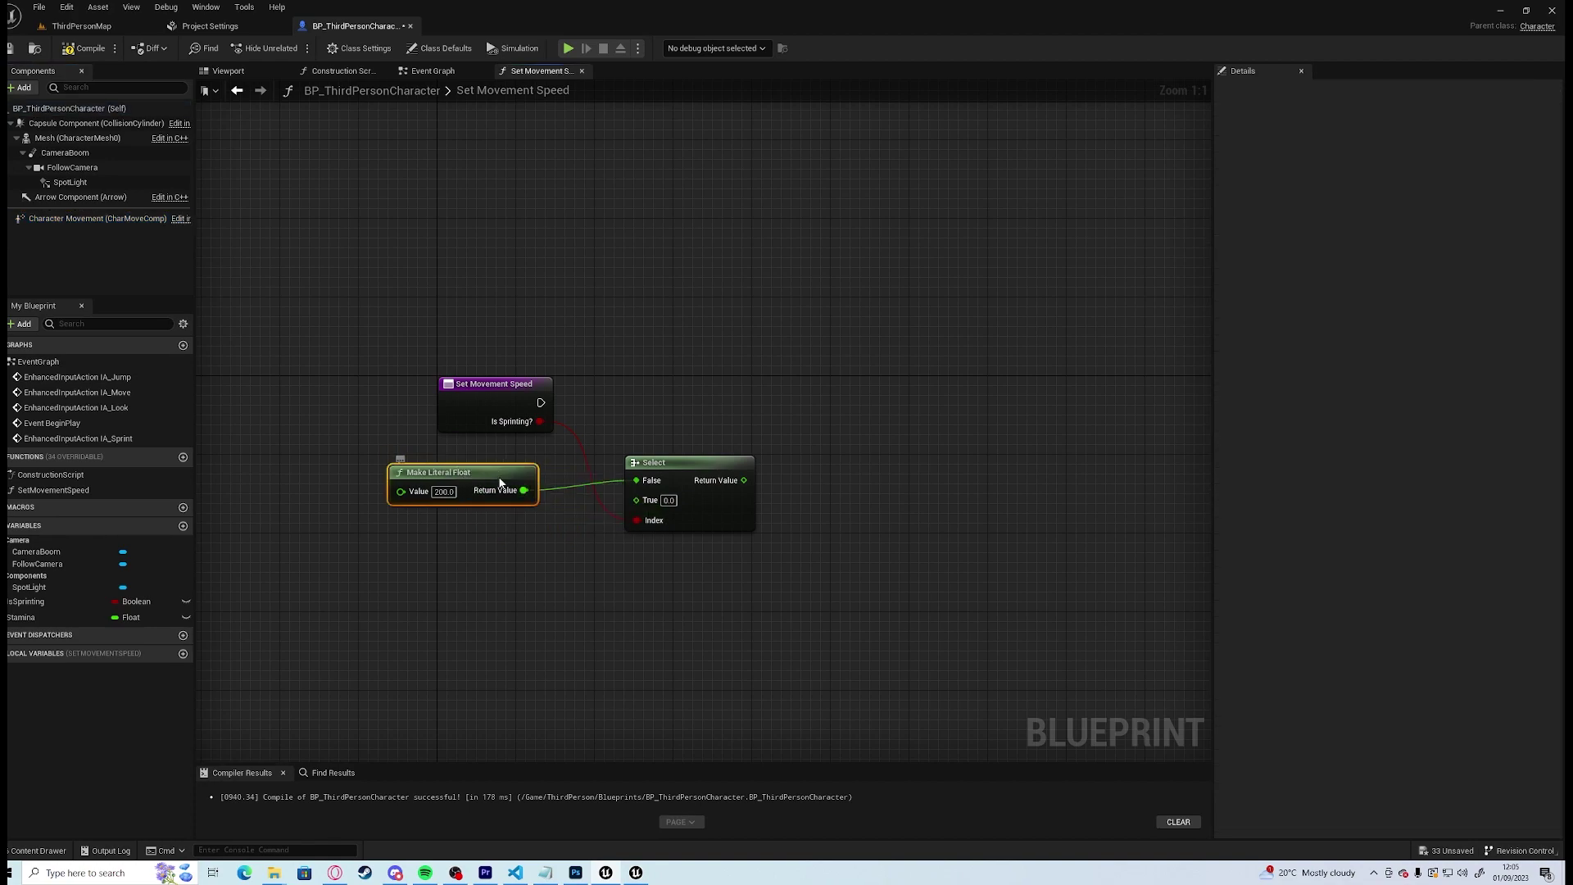
Duplicate the Make Literal Float node, set the copy's value to 500, and connect it to the Select node's True input
key("ctrl+d")
left_click_drag(571, 533, 448, 521)
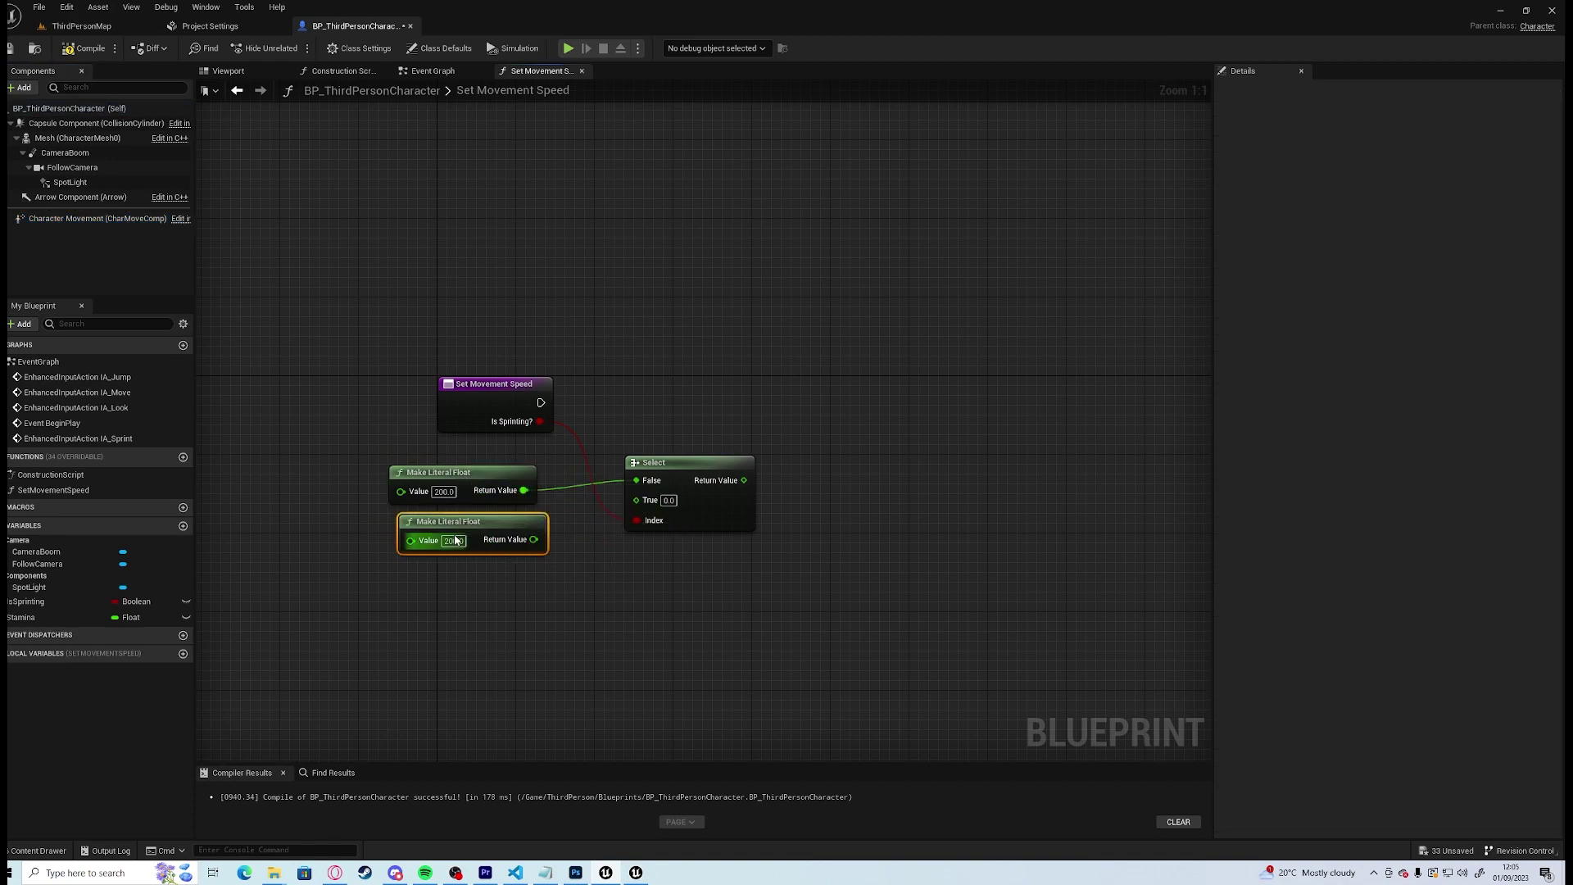
left_click(456, 540)
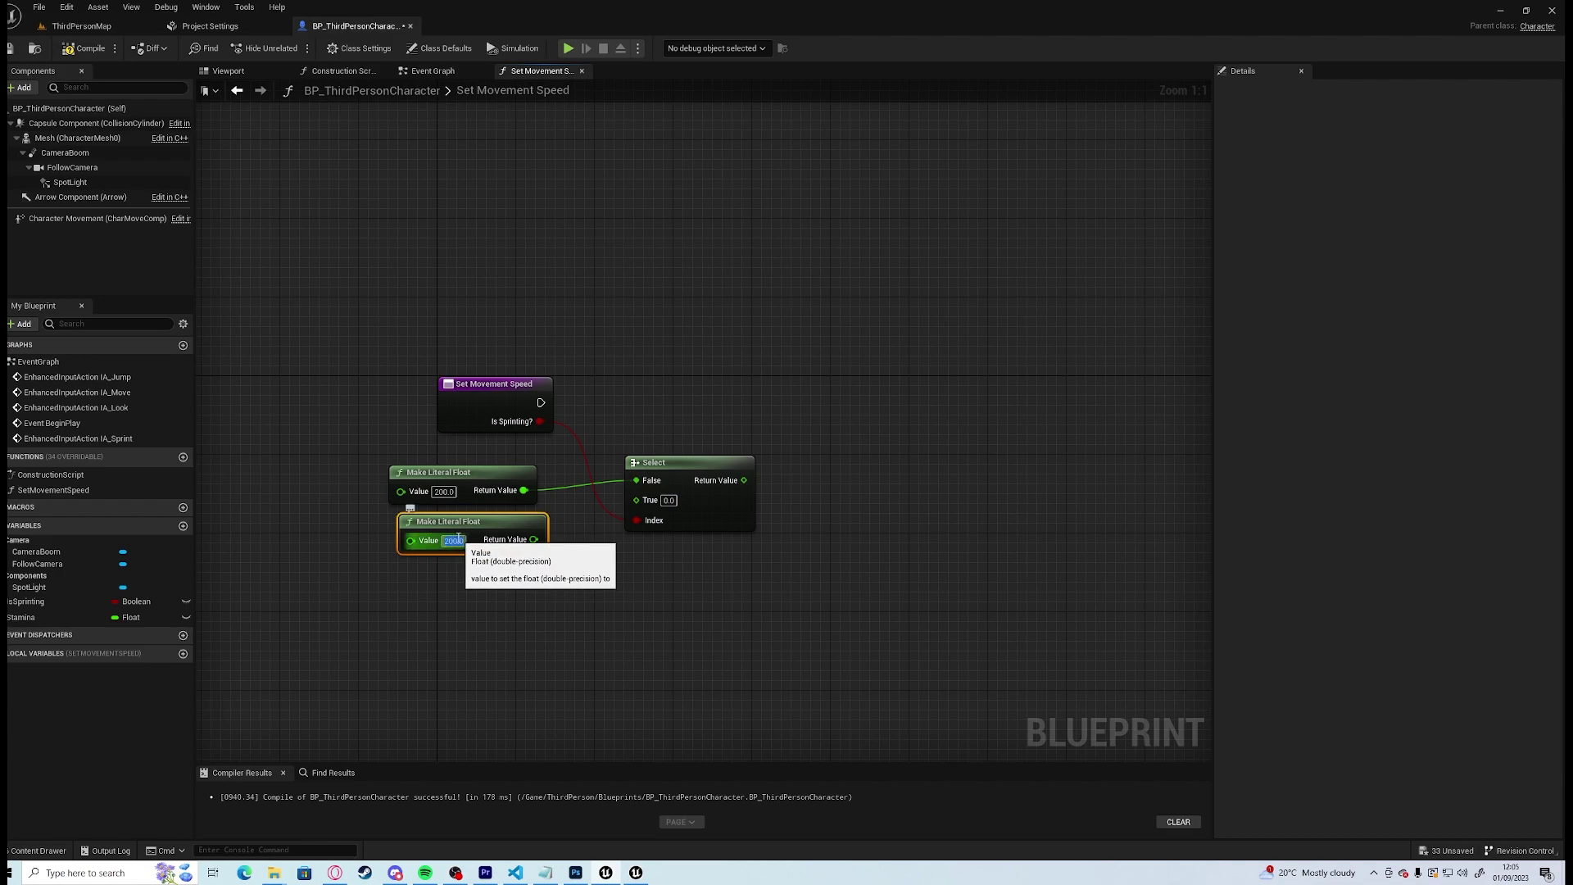
type("500")
left_click_drag(533, 539, 736, 503)
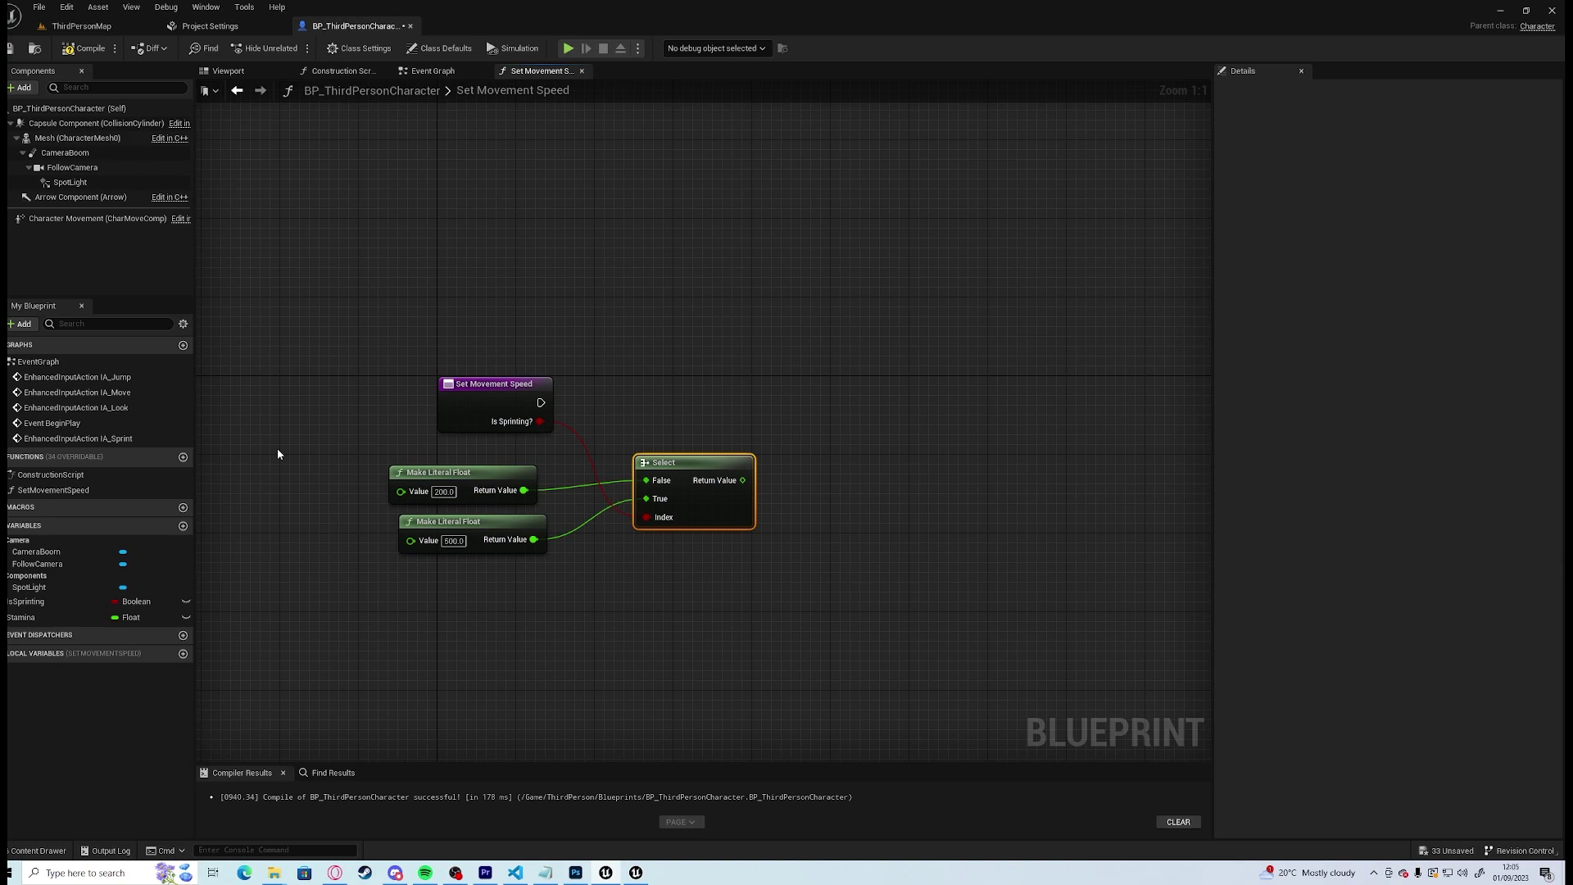
Add a Character Movement reference to the function graph and create a Set Max Walk Speed node from it
left_click(71, 222)
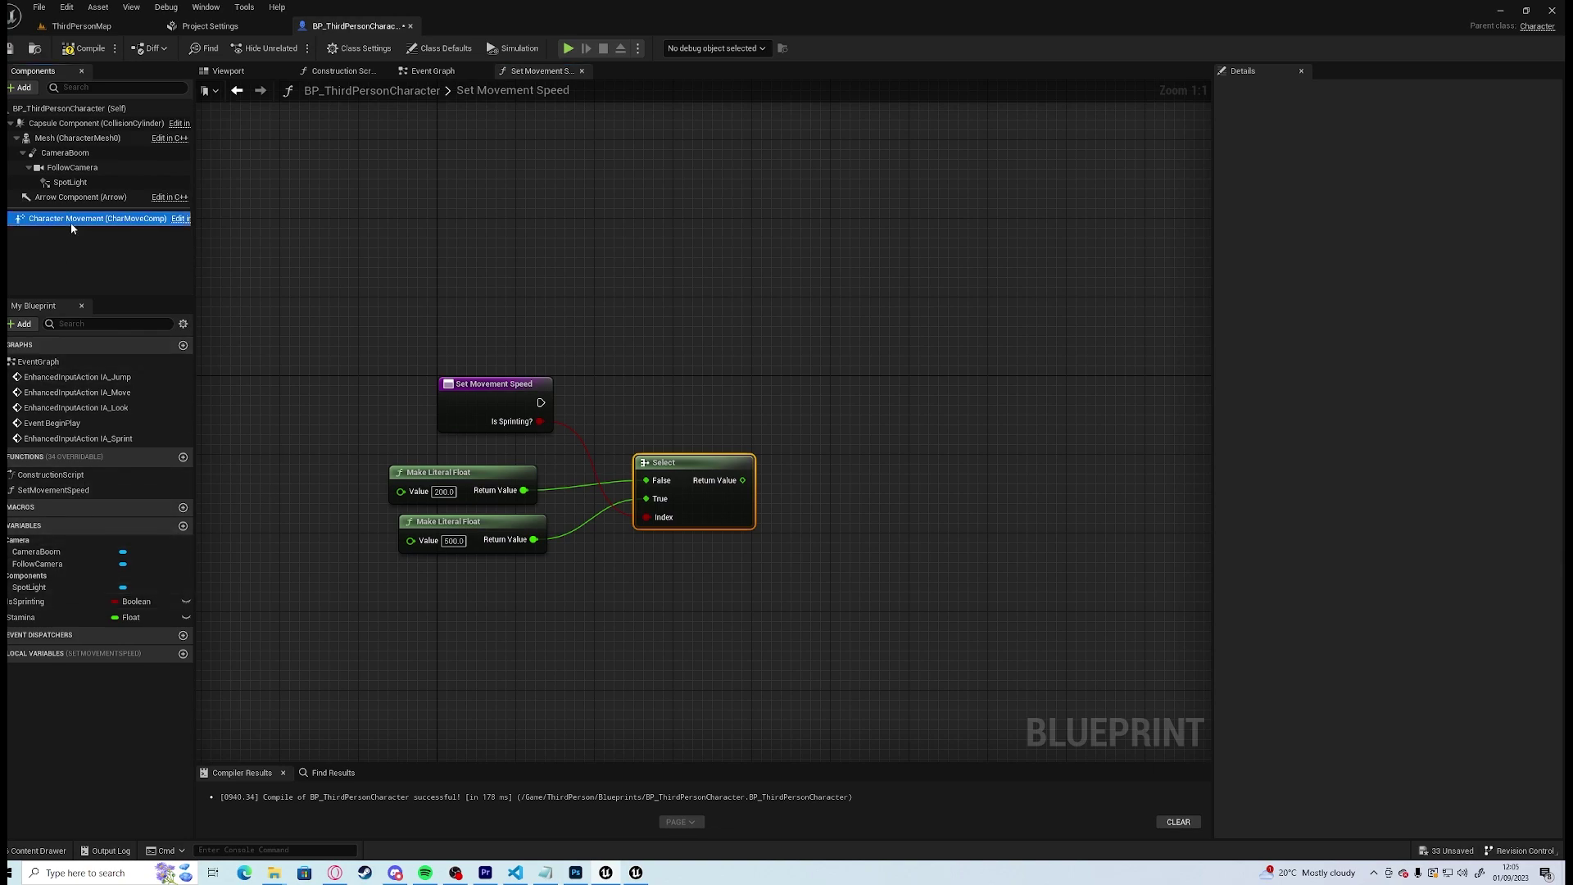
left_click_drag(71, 221, 742, 308)
type("set")
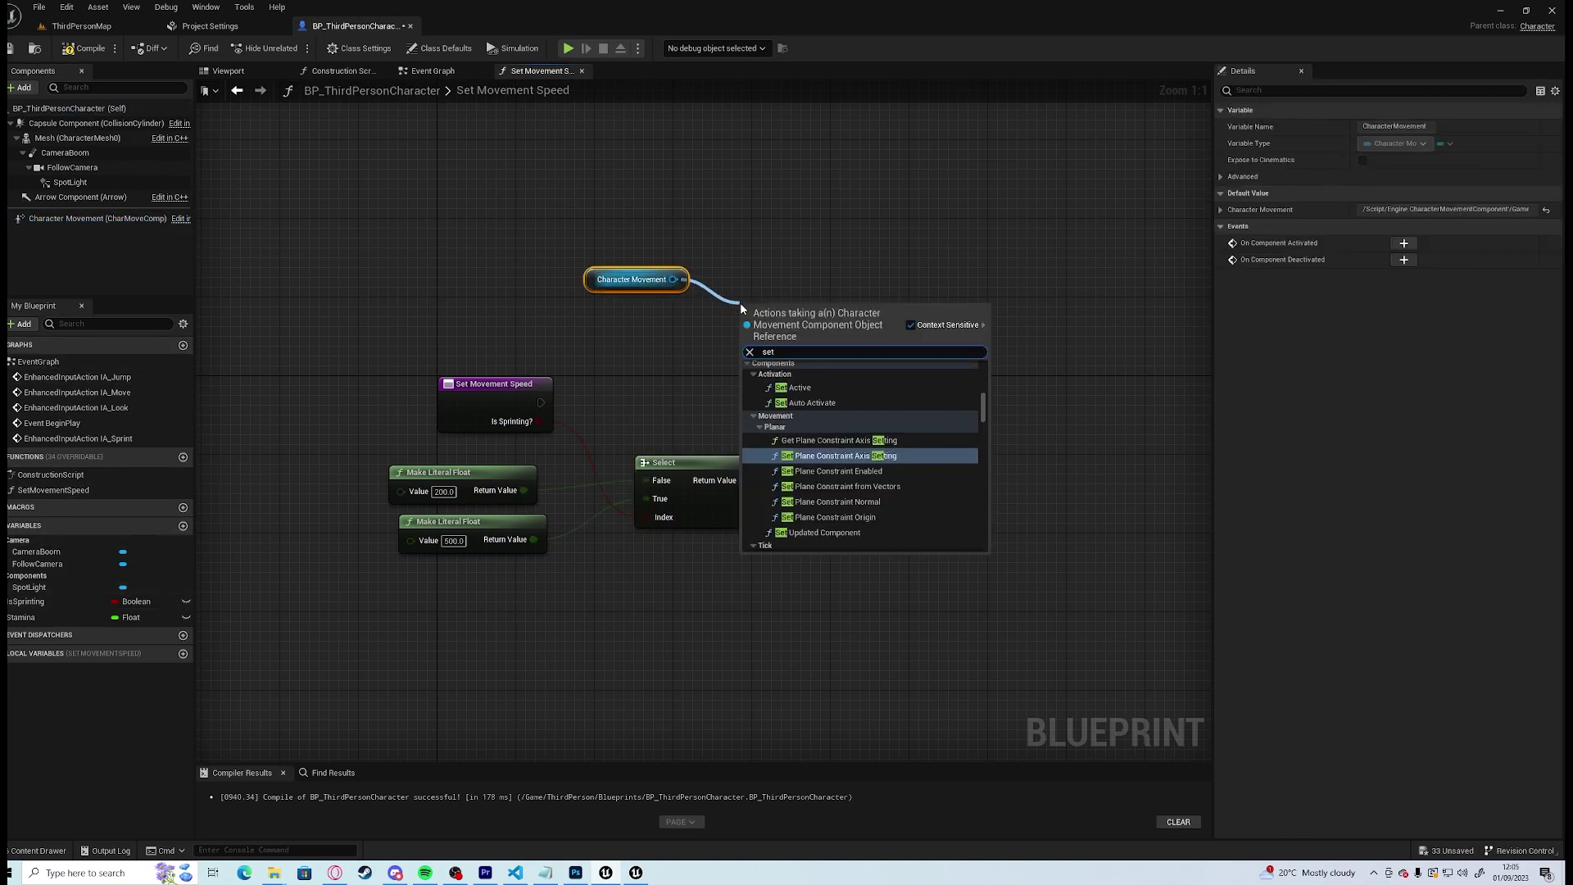
type("maxw")
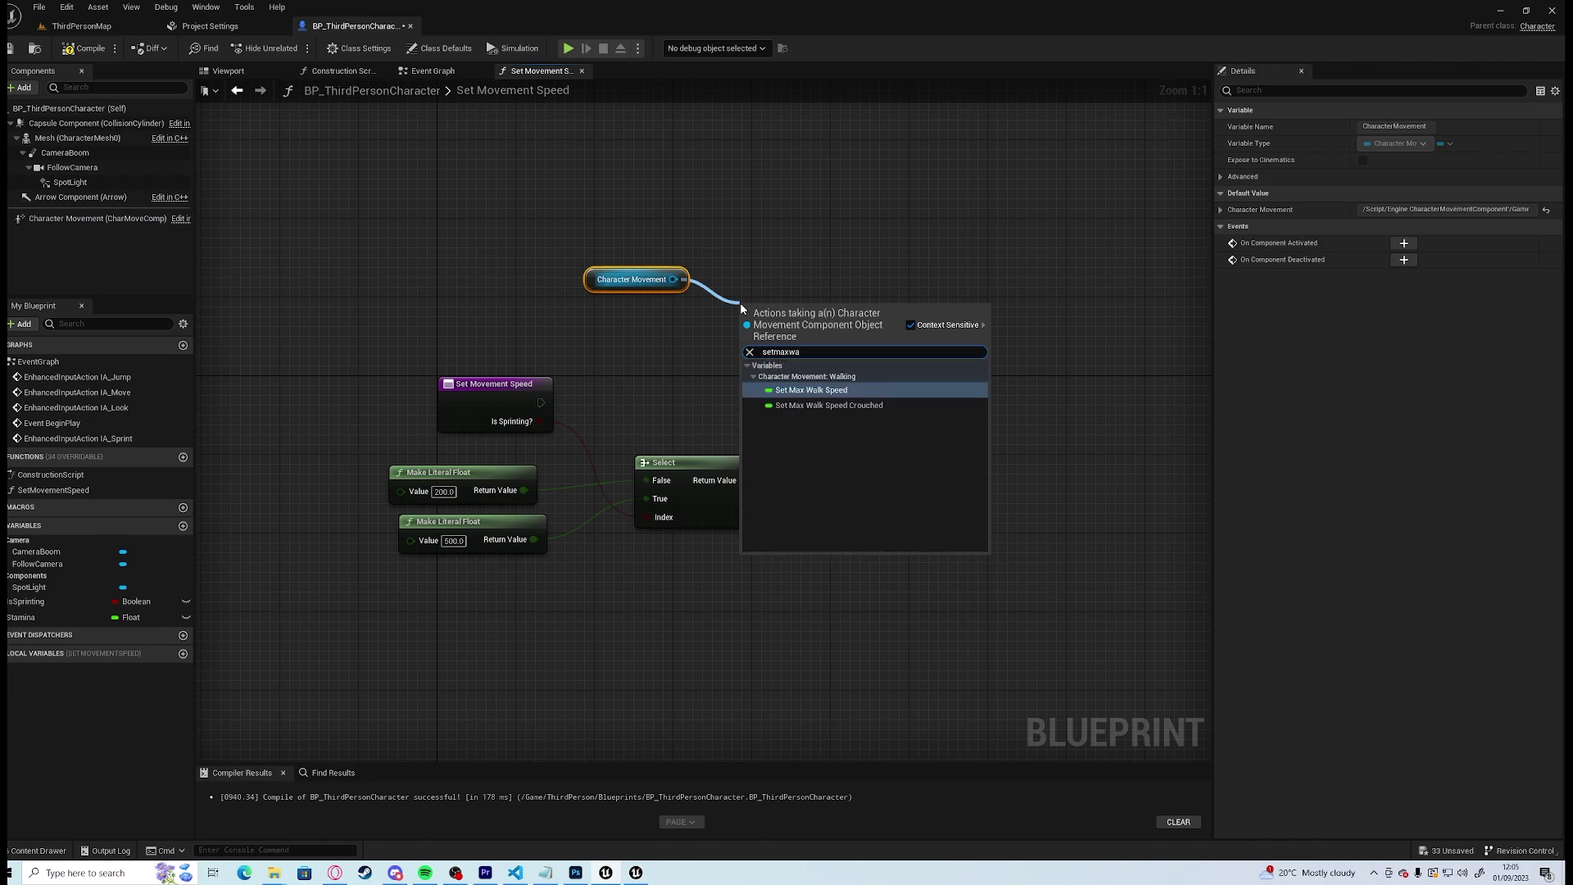
type("a")
key("Return")
Wire the function entry and the Select node's return value into Set Max Walk Speed, then compile and save the blueprint
left_click_drag(541, 402, 743, 480)
left_click_drag(805, 309, 876, 399)
left_click(82, 49)
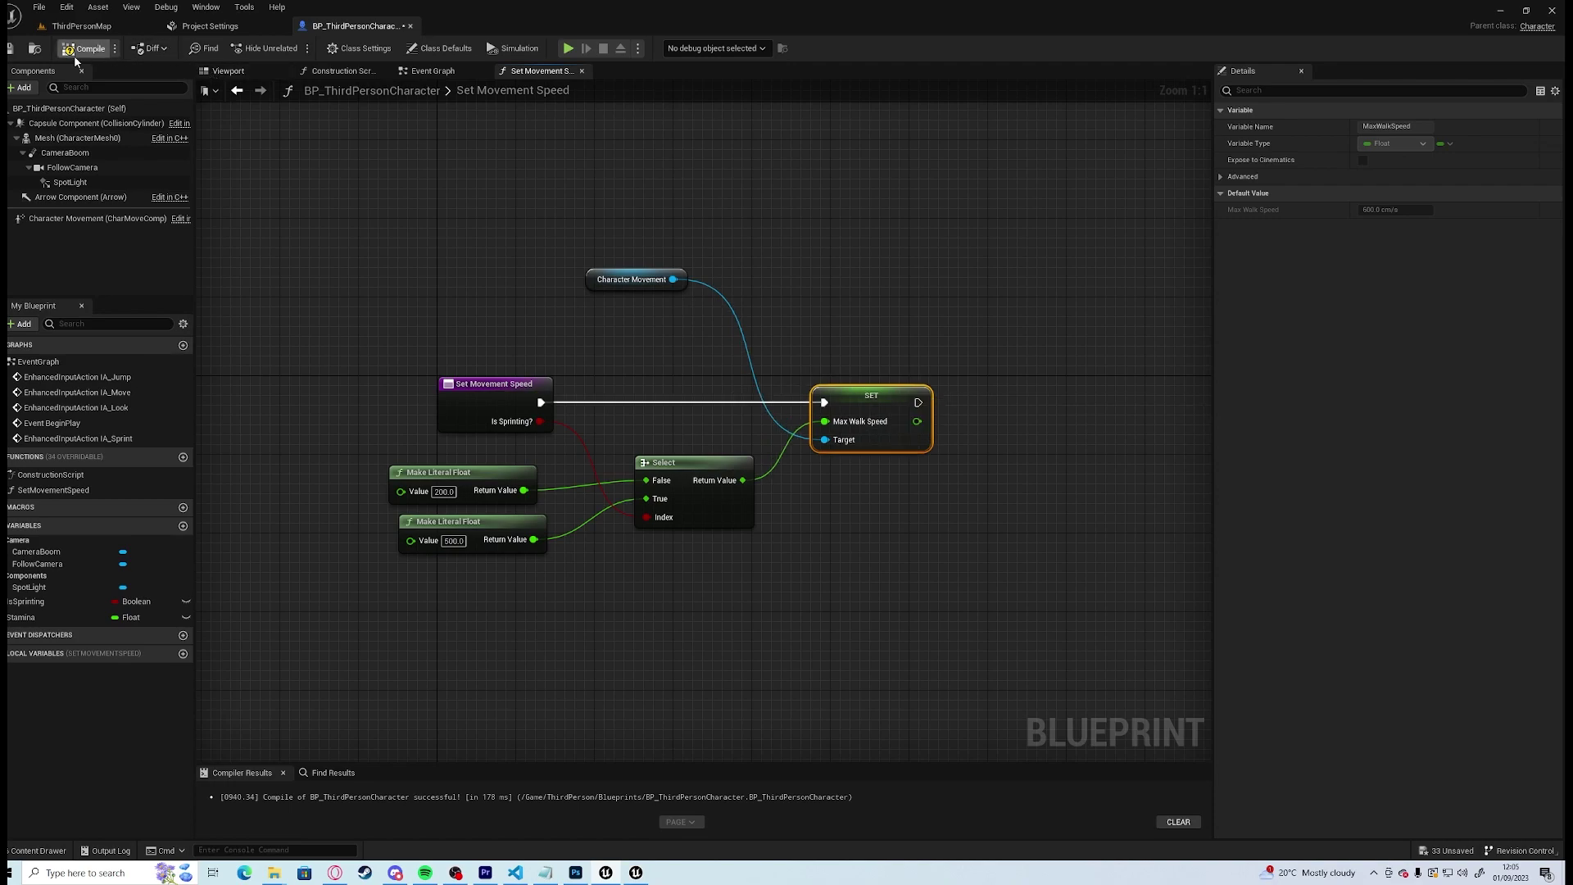
left_click(11, 48)
In the Event Graph, call SetMovementSpeed after both IsSprinting SET nodes and feed its Is Sprinting? input from the IsSprinting variable
left_click(430, 71)
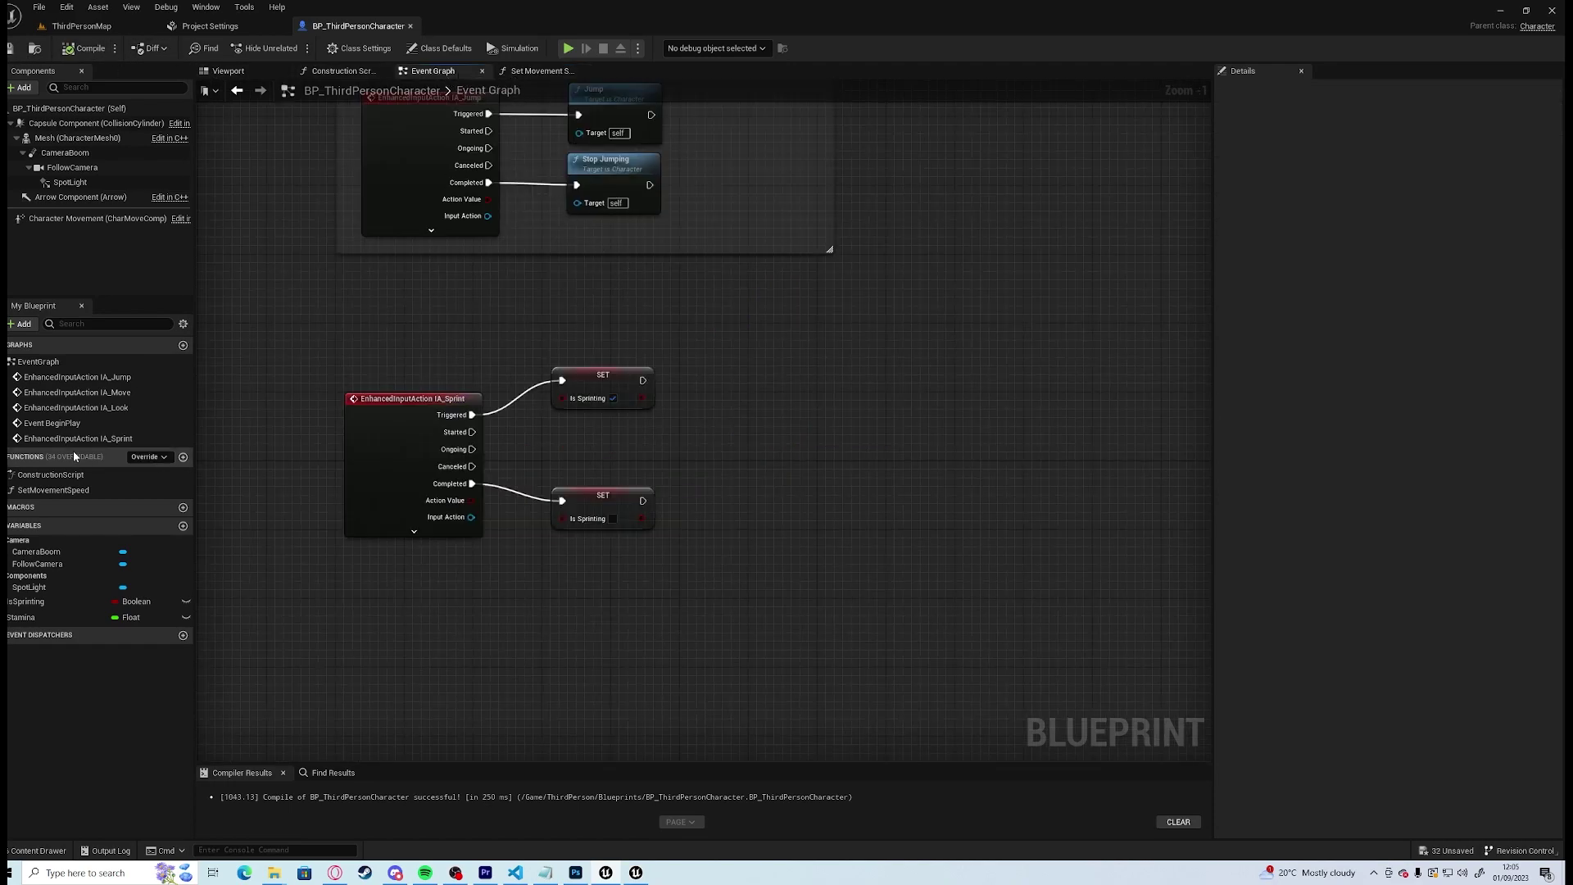
left_click_drag(53, 490, 790, 390)
left_click_drag(643, 380, 817, 414)
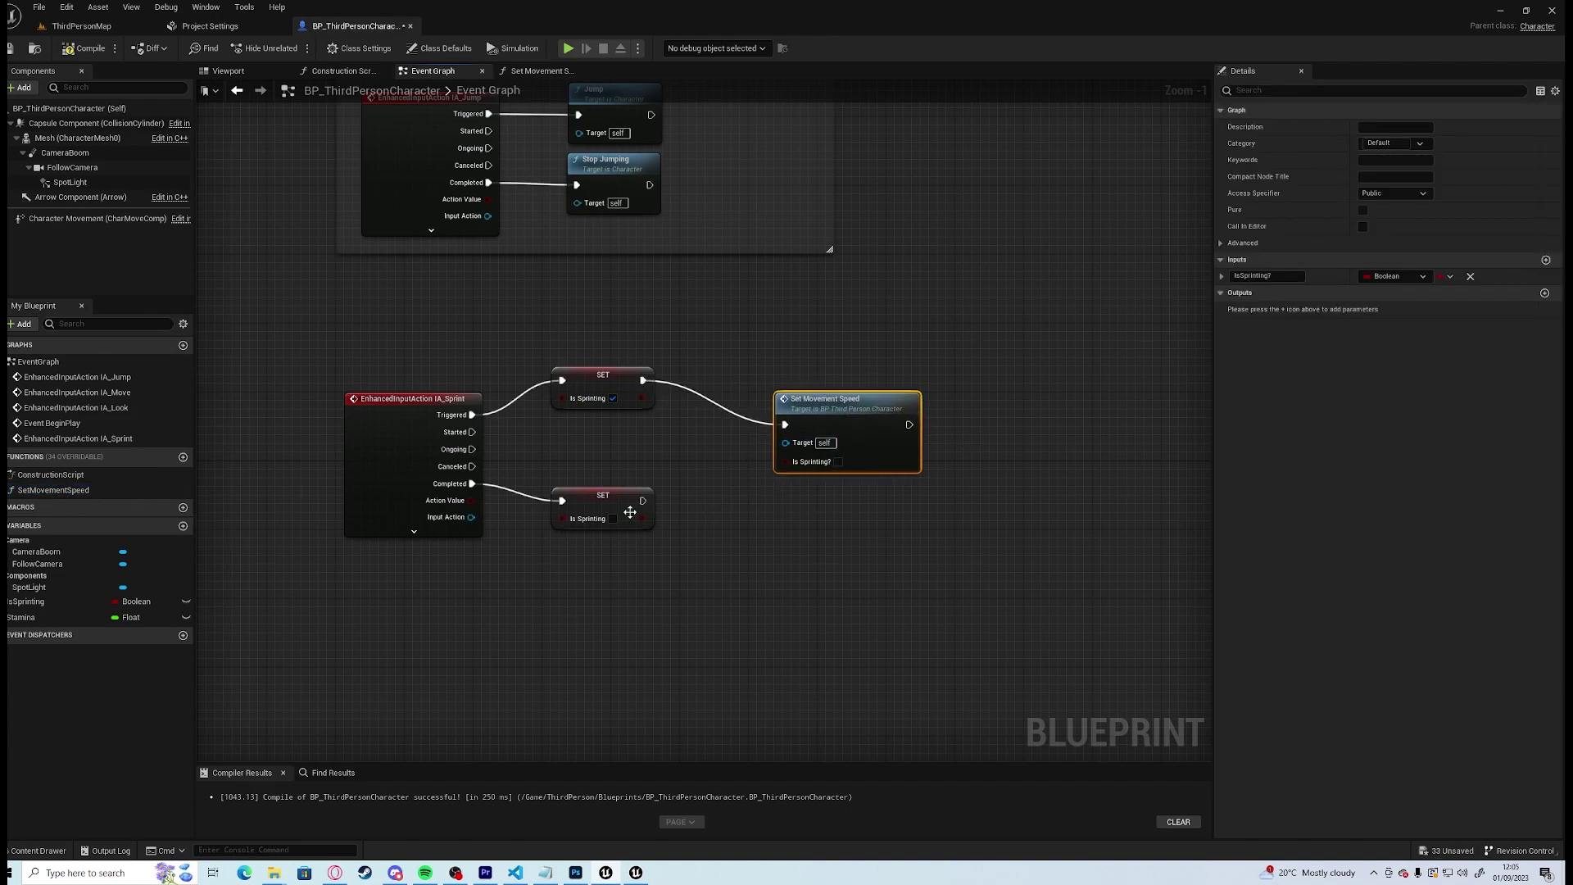
left_click_drag(643, 500, 829, 434)
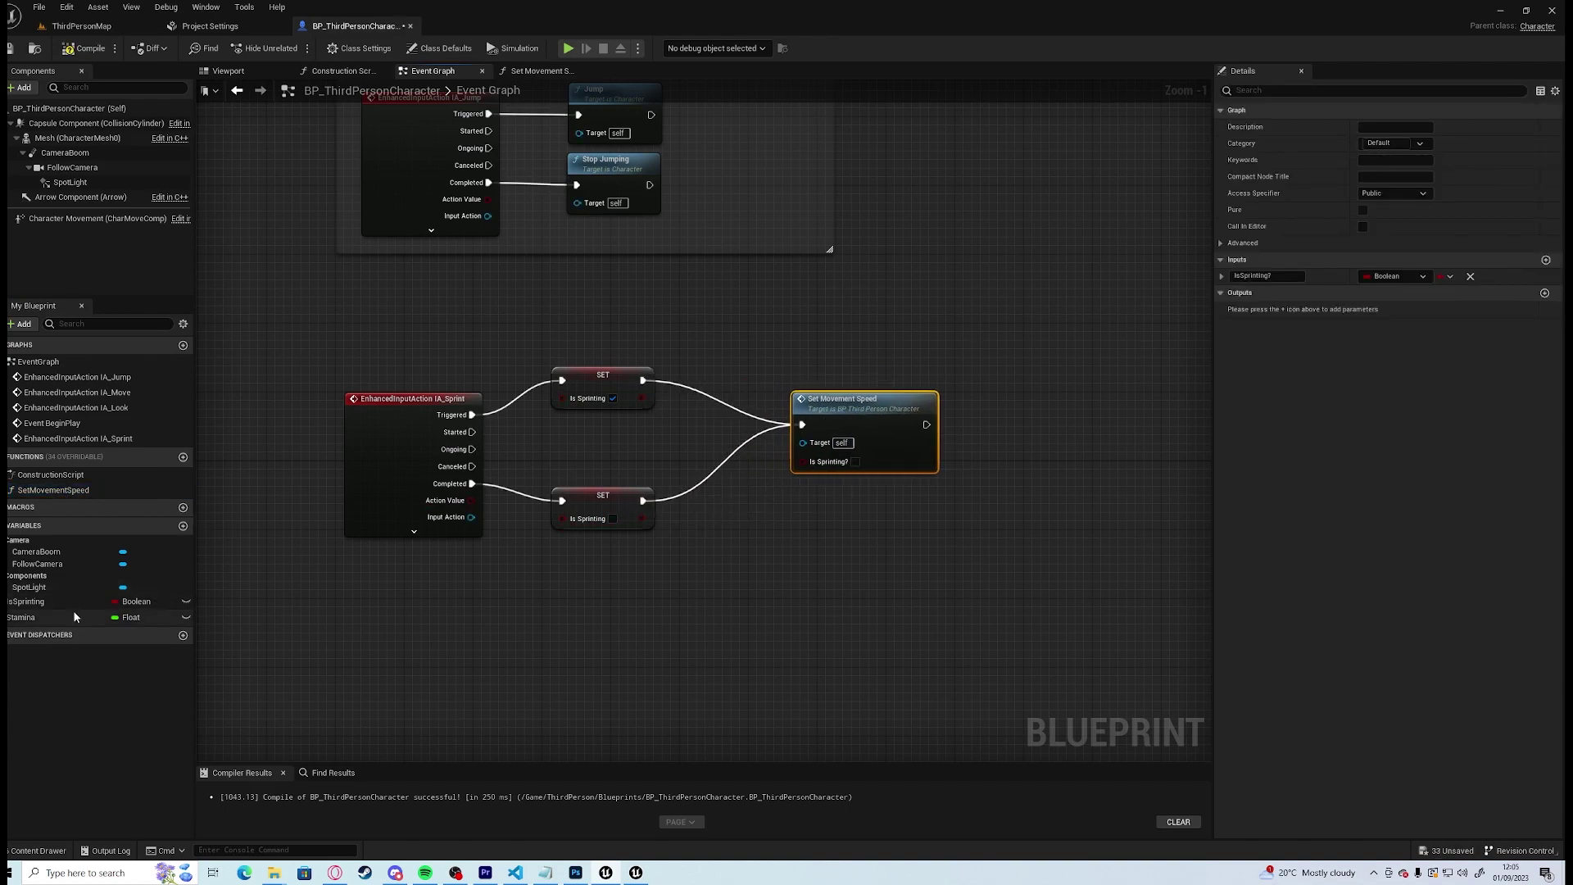
left_click_drag(49, 602, 801, 461)
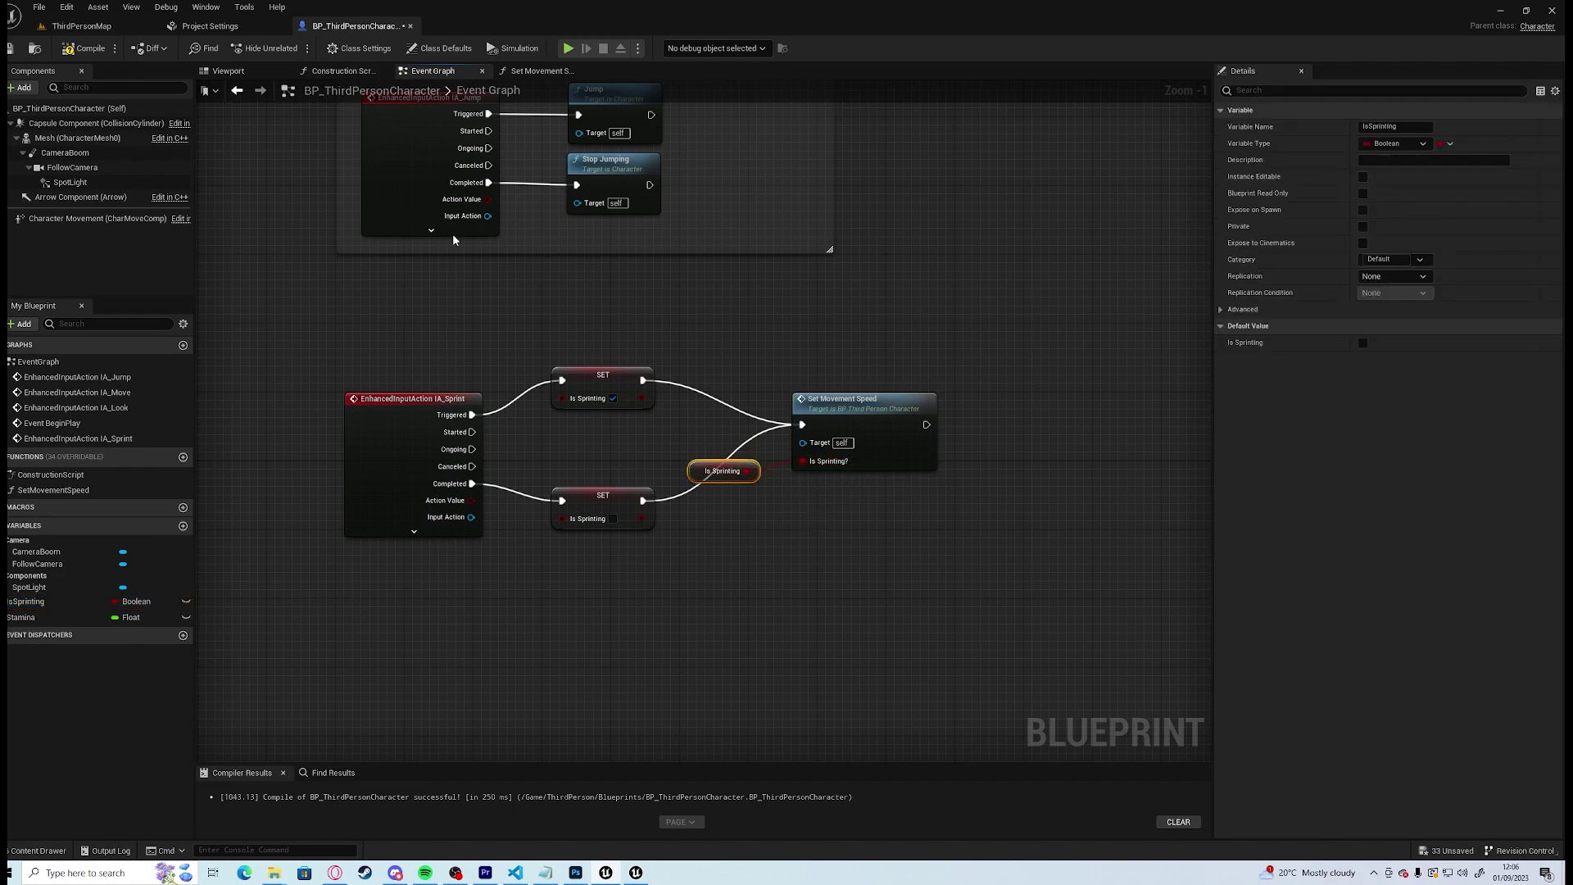
Compile and save the blueprint, then play-test walking forward and sprinting in the preview
left_click(85, 48)
left_click(12, 48)
key("alt+p")
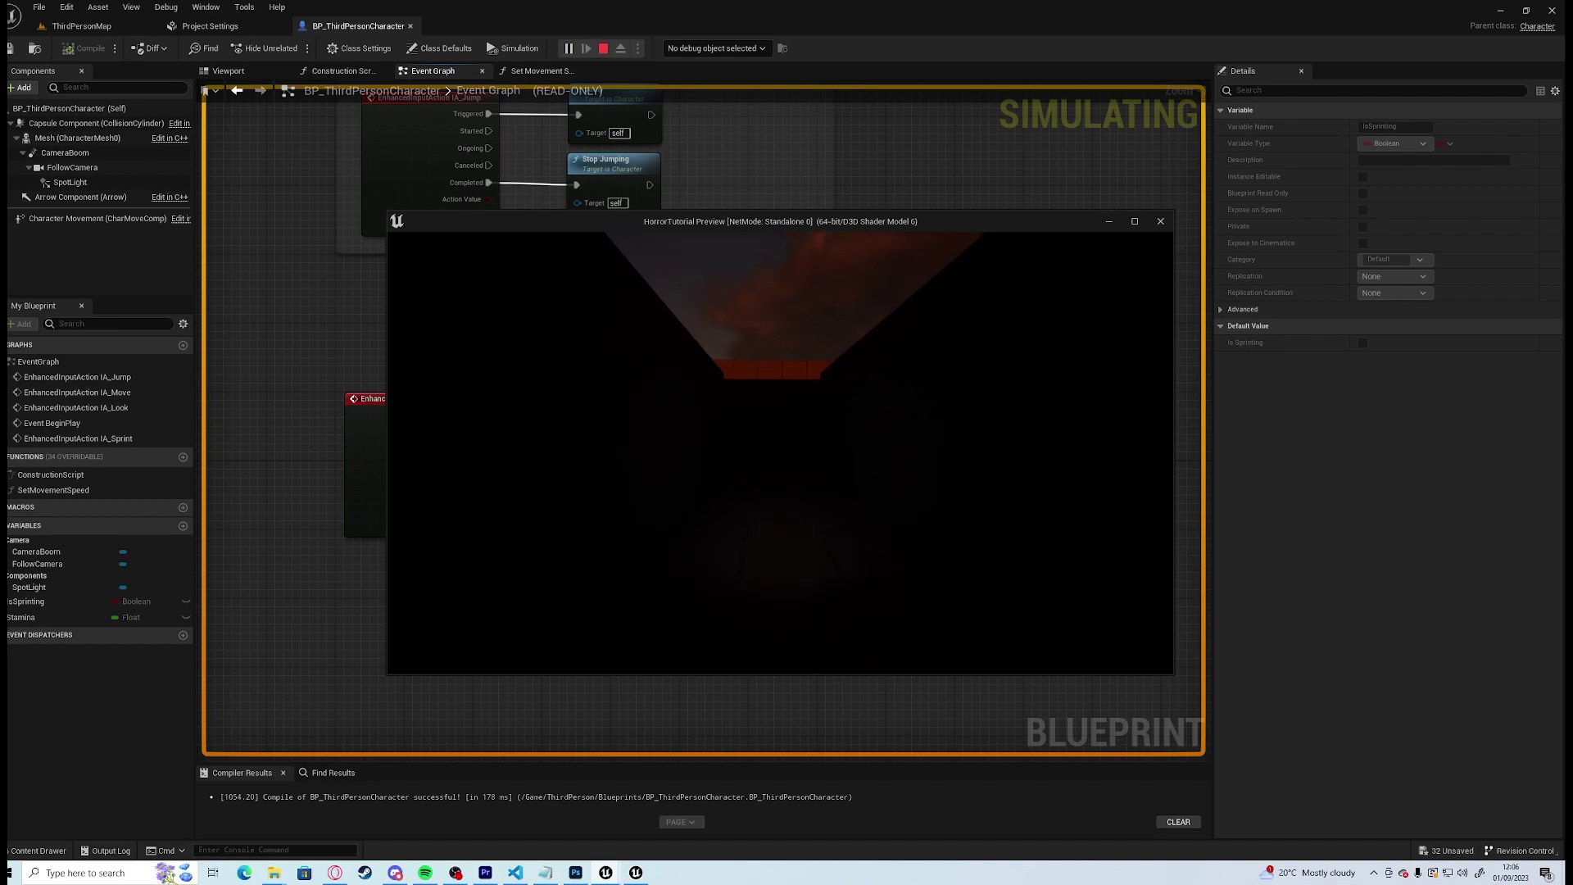
key("w")
key("shift")
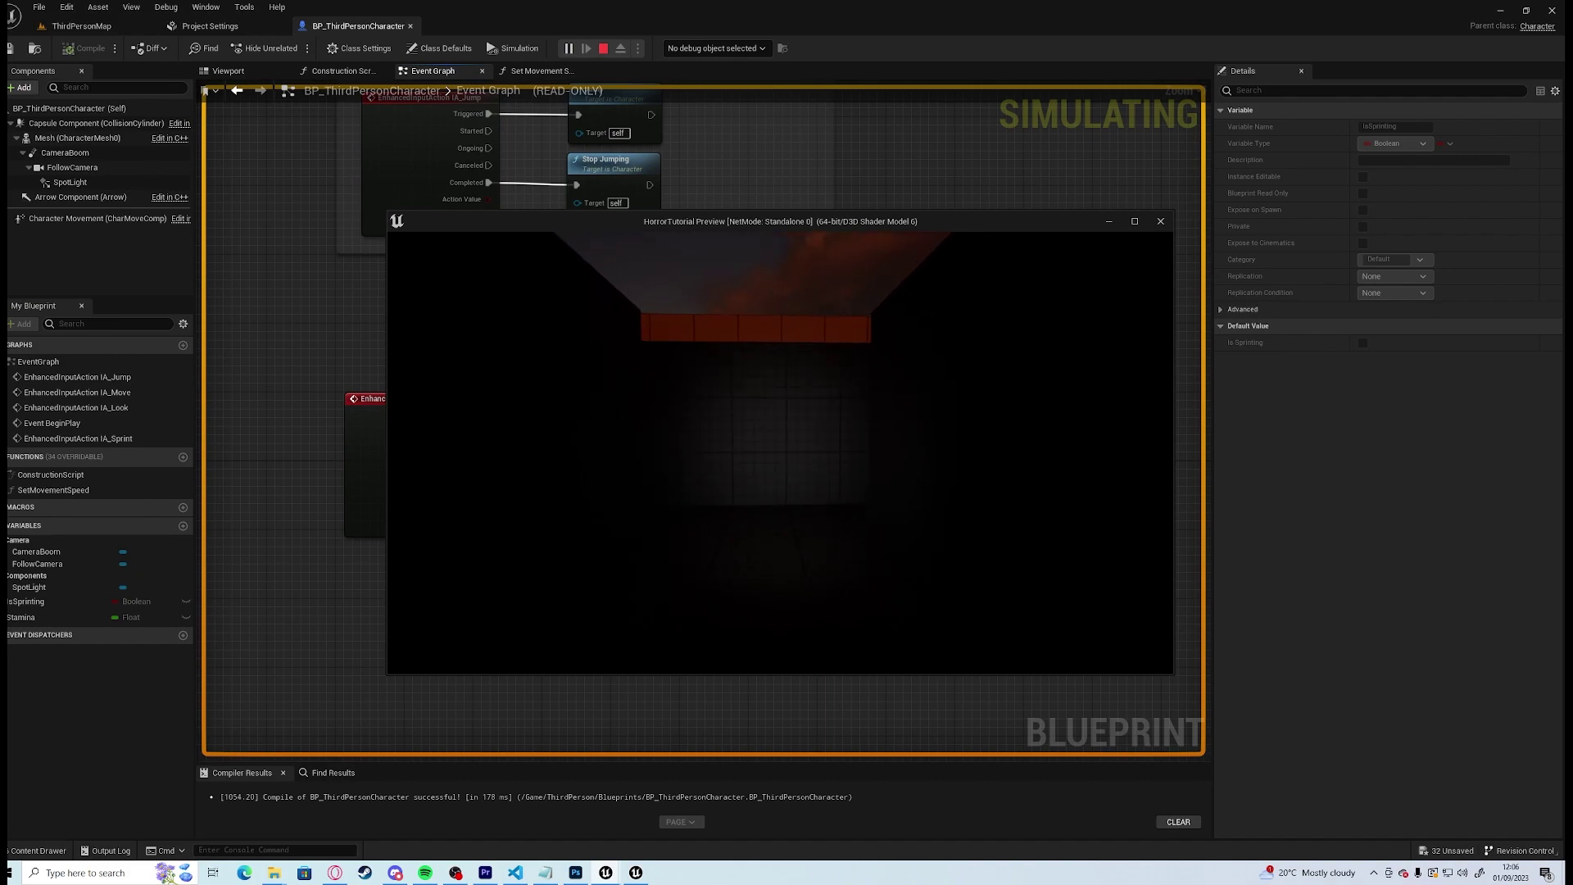
key("Escape")
In ThirdPersonMap, rotate the DirectionalLight until the level has a bright daytime sky, then start a play test
left_click(81, 25)
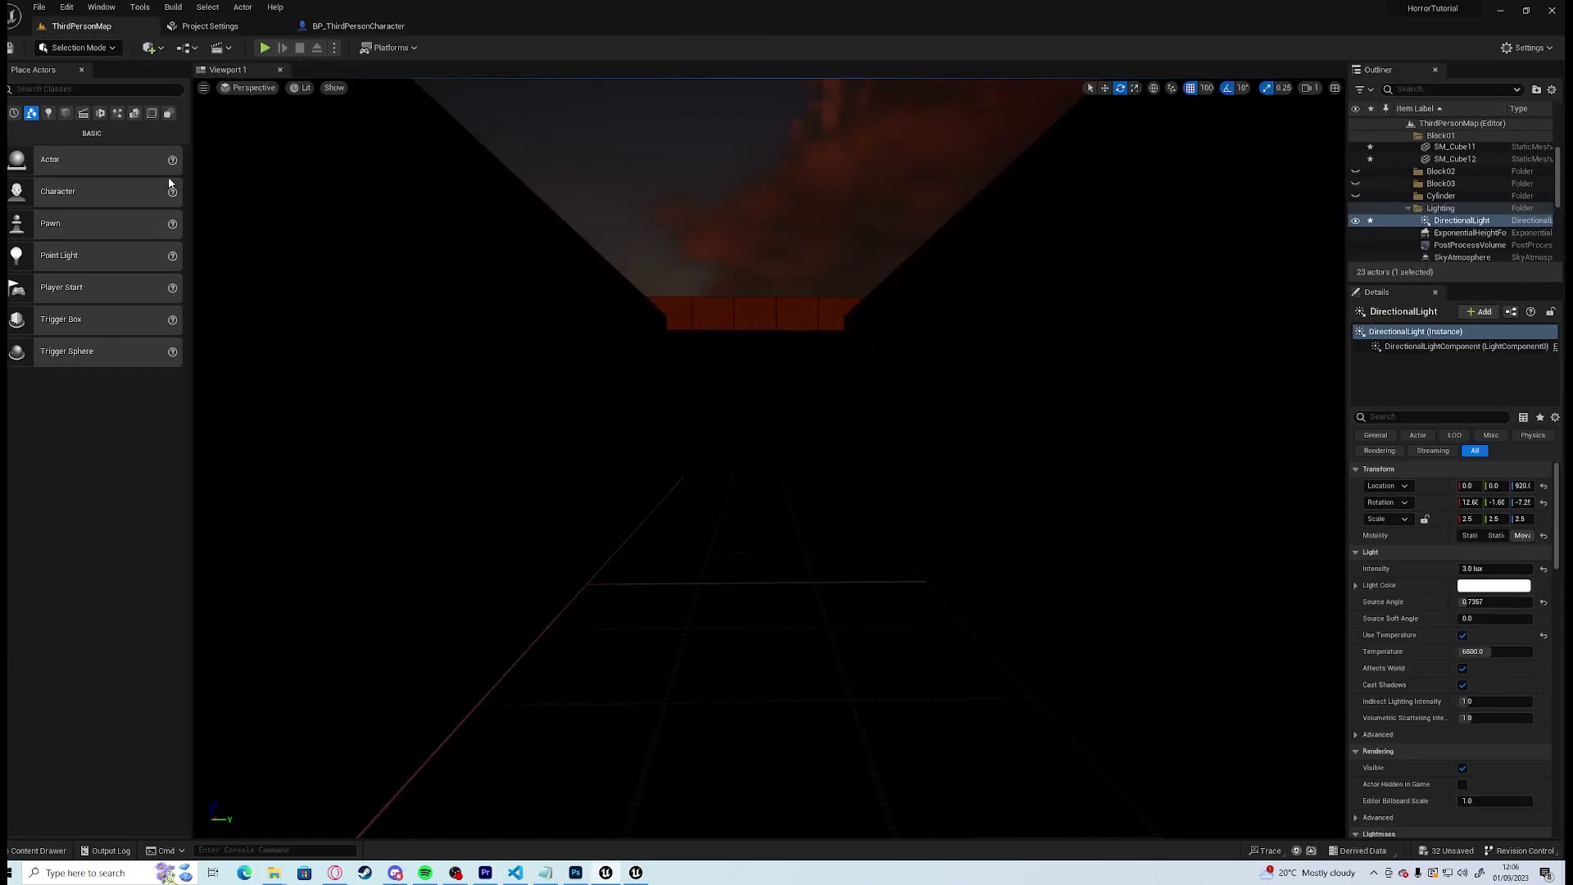
right_click_drag(768, 457, 622, 414)
key("w")
left_click_drag(711, 332, 726, 361)
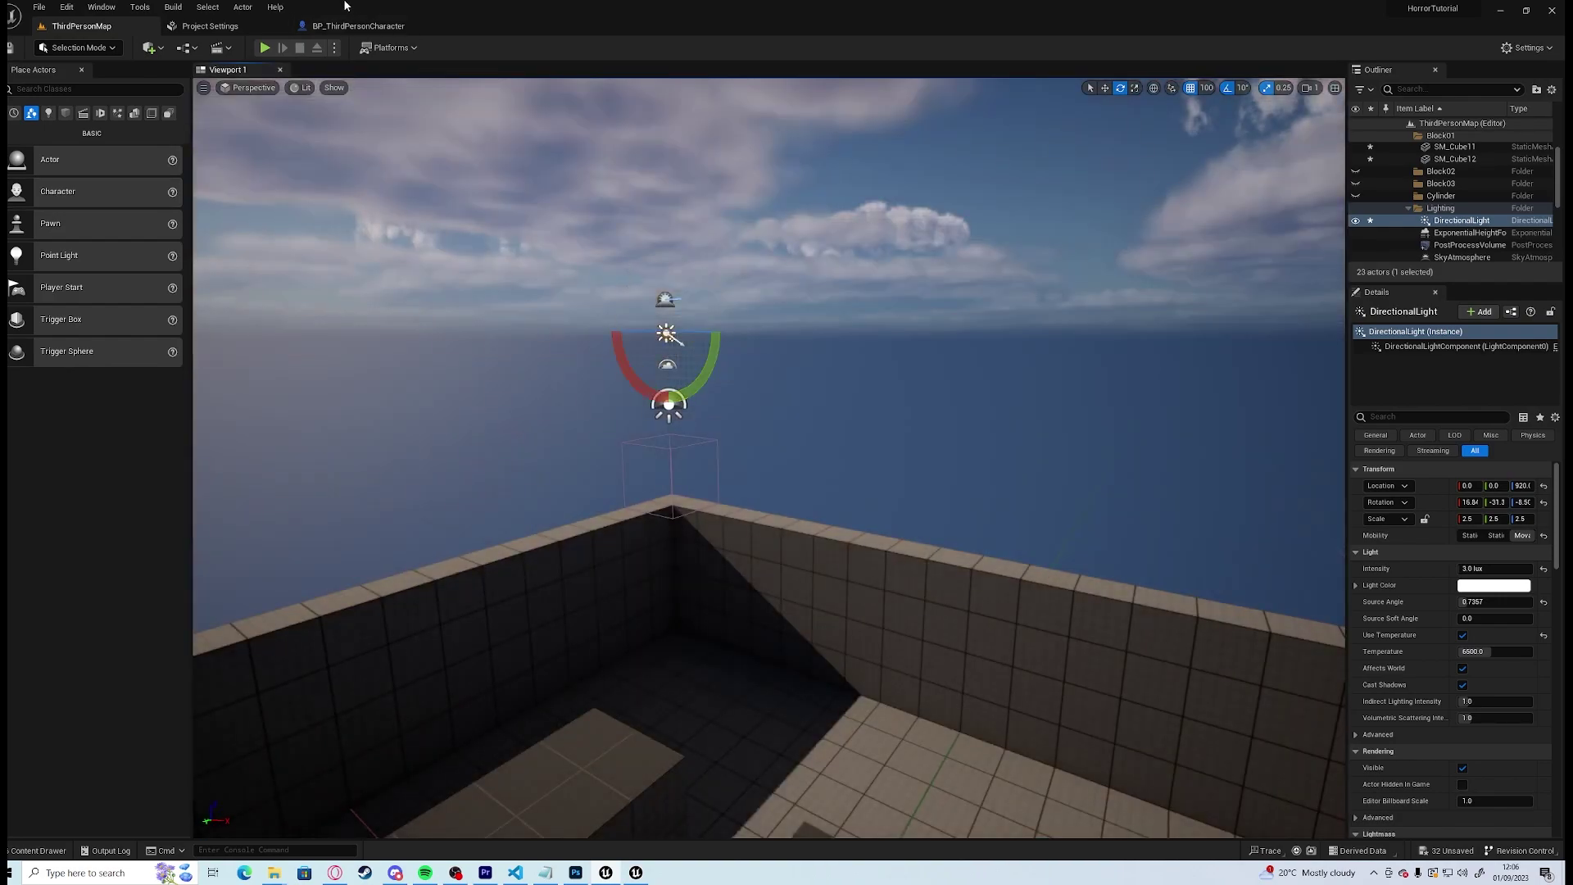
left_click(263, 48)
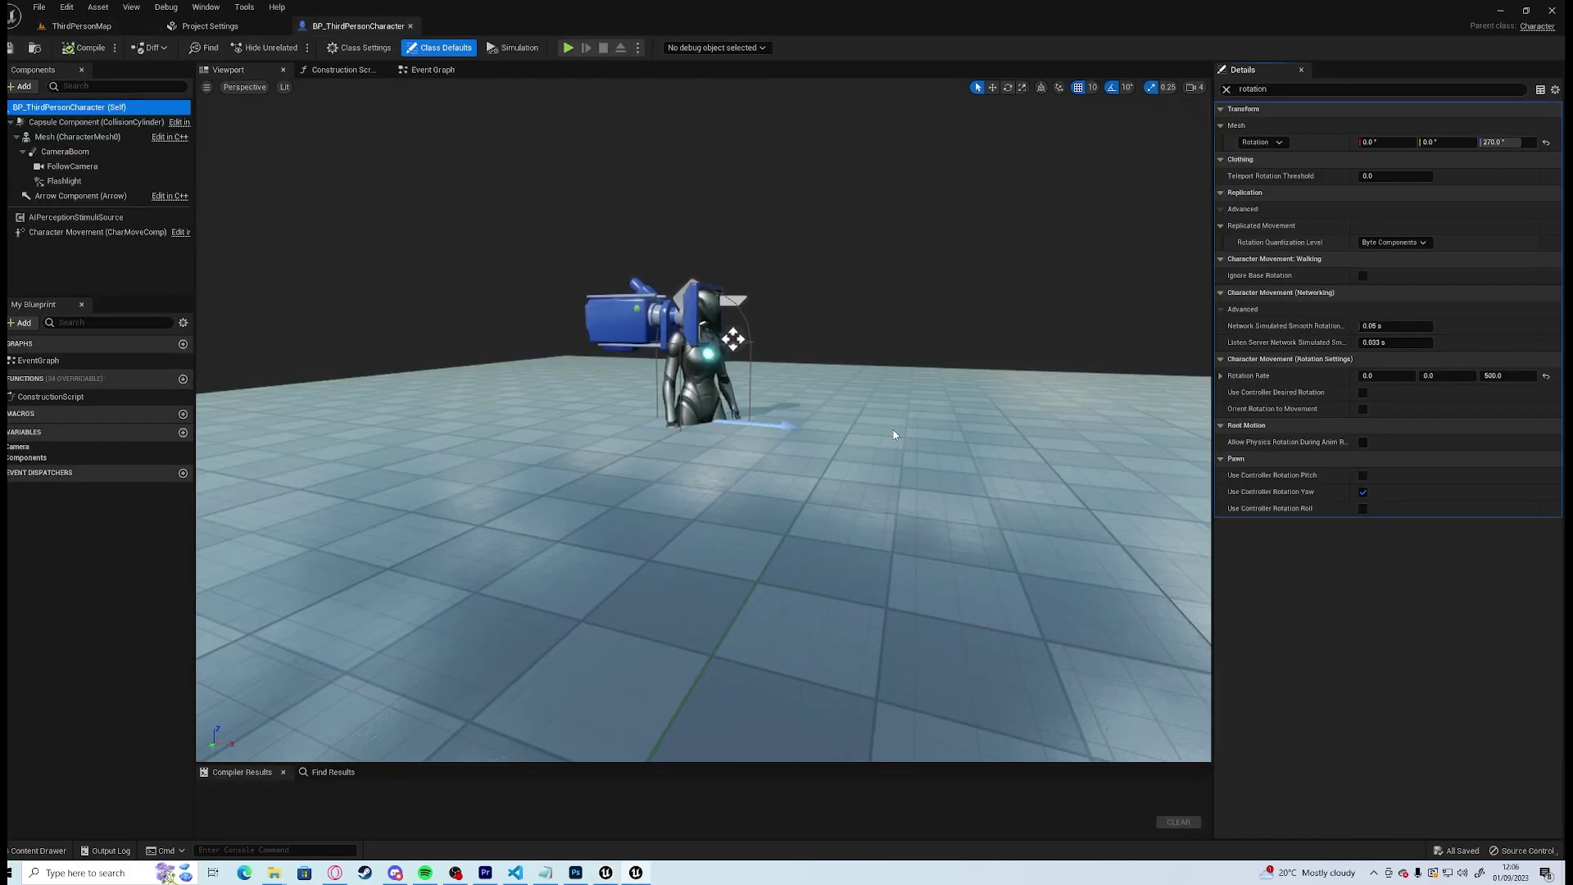
Play-test the character by moving through the walled corridors and around the corners of ThirdPersonMap, then end the play session
key("shift+F1")
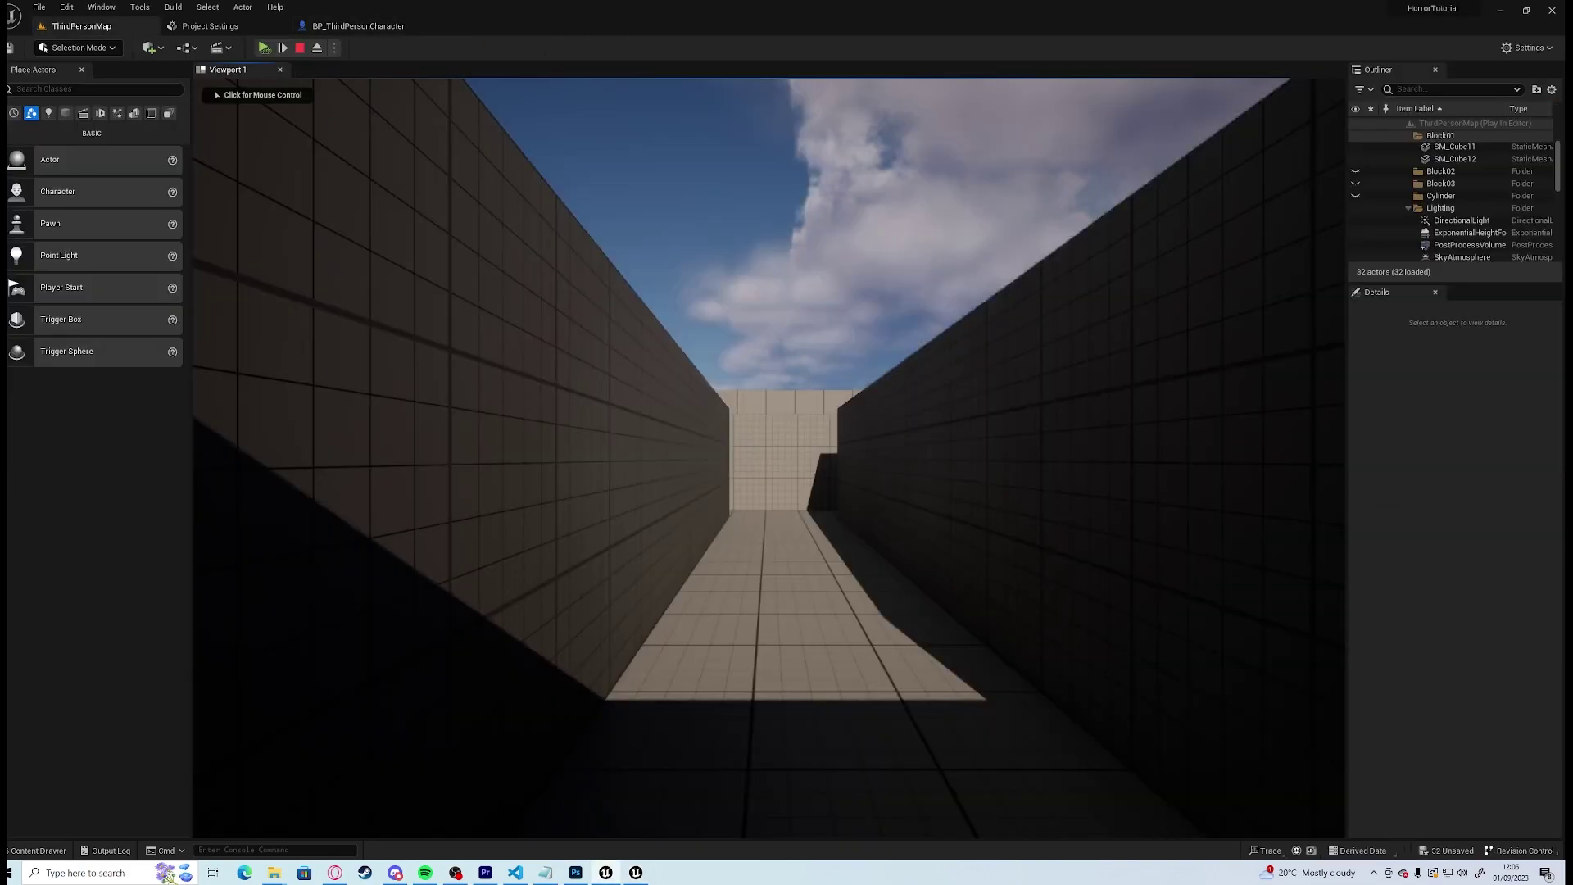
left_click(308, 84)
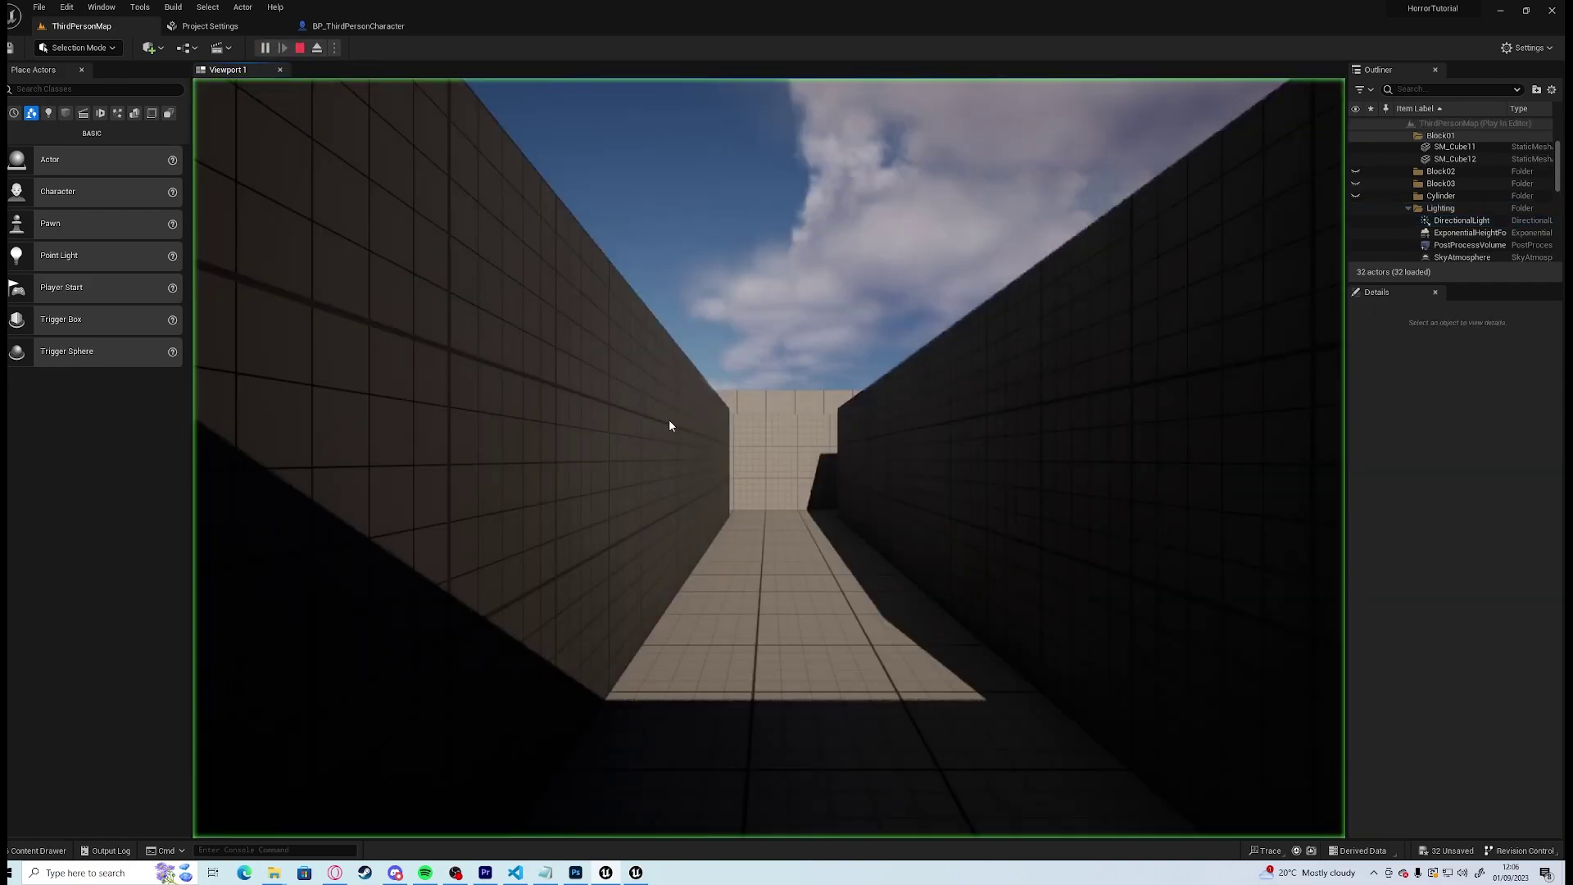
left_click(670, 426)
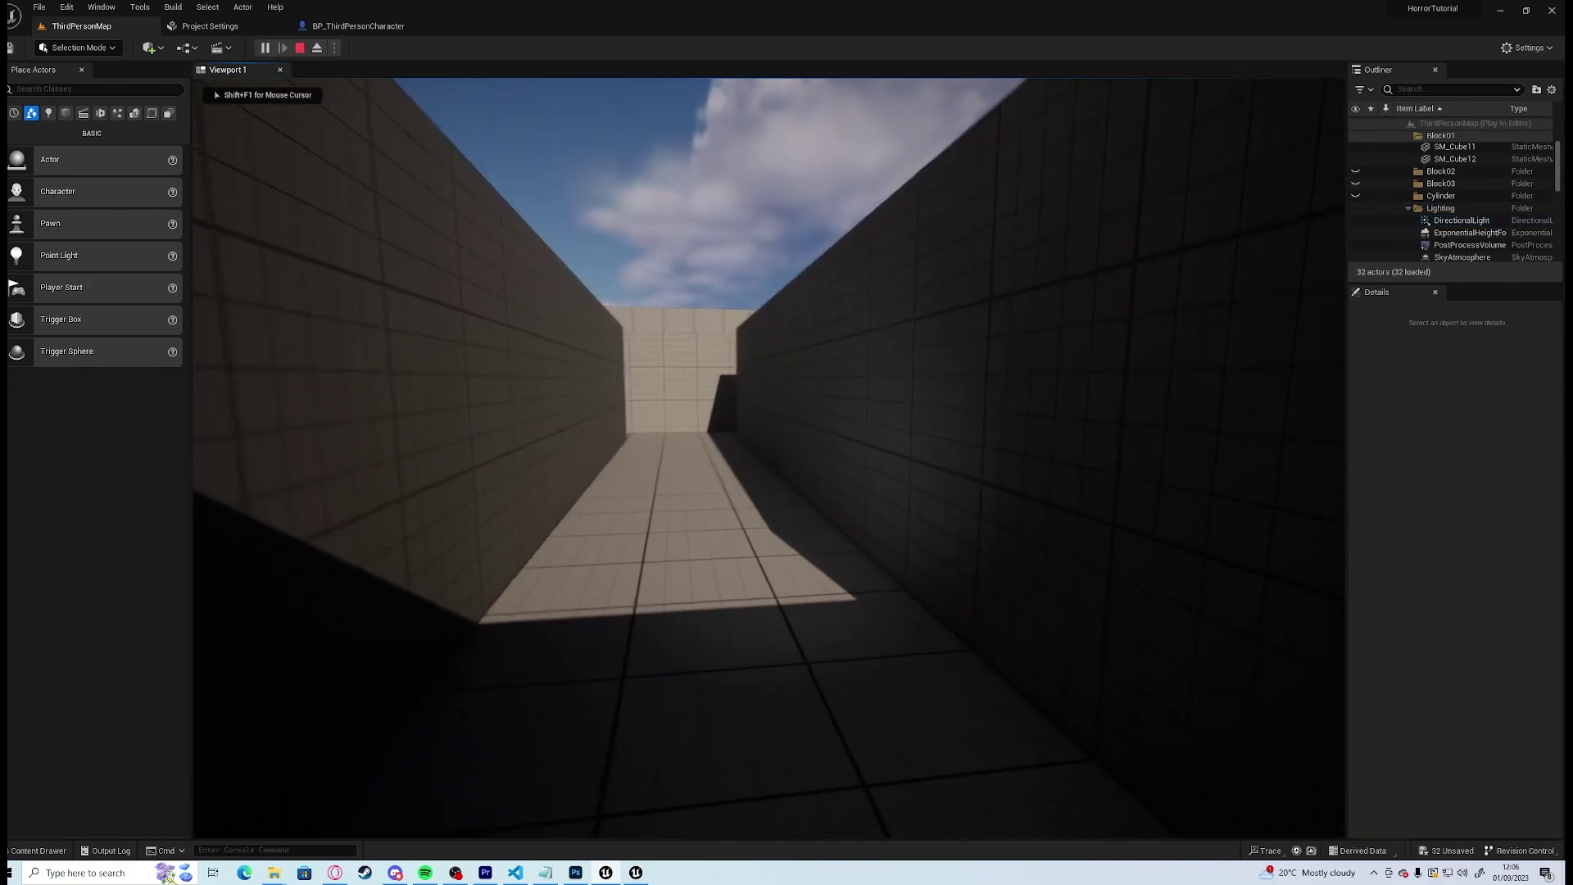
key("w")
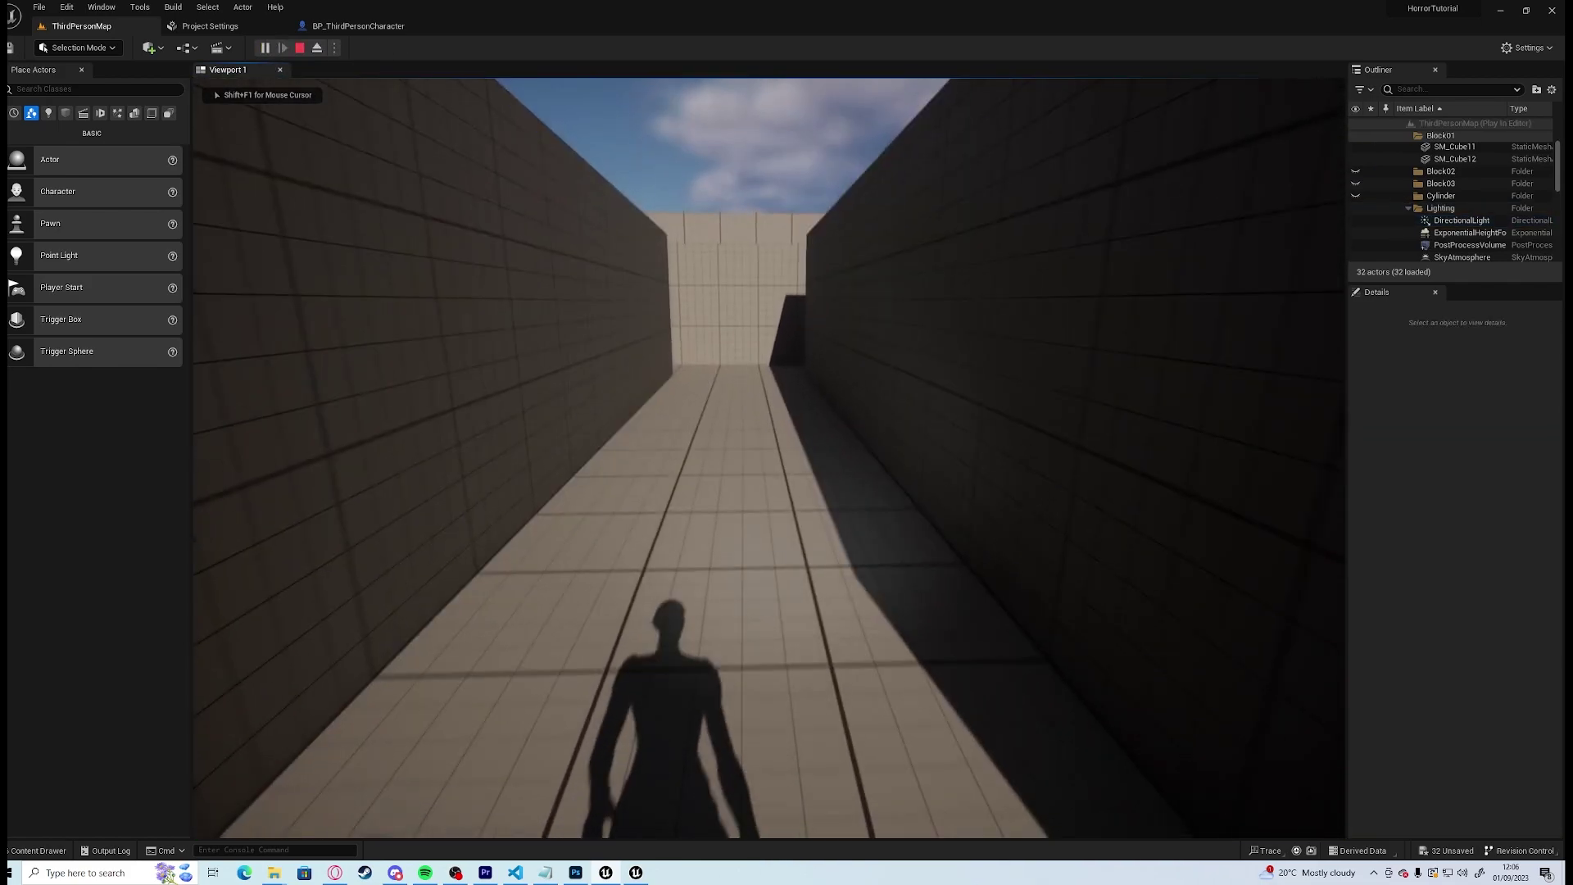
key("w")
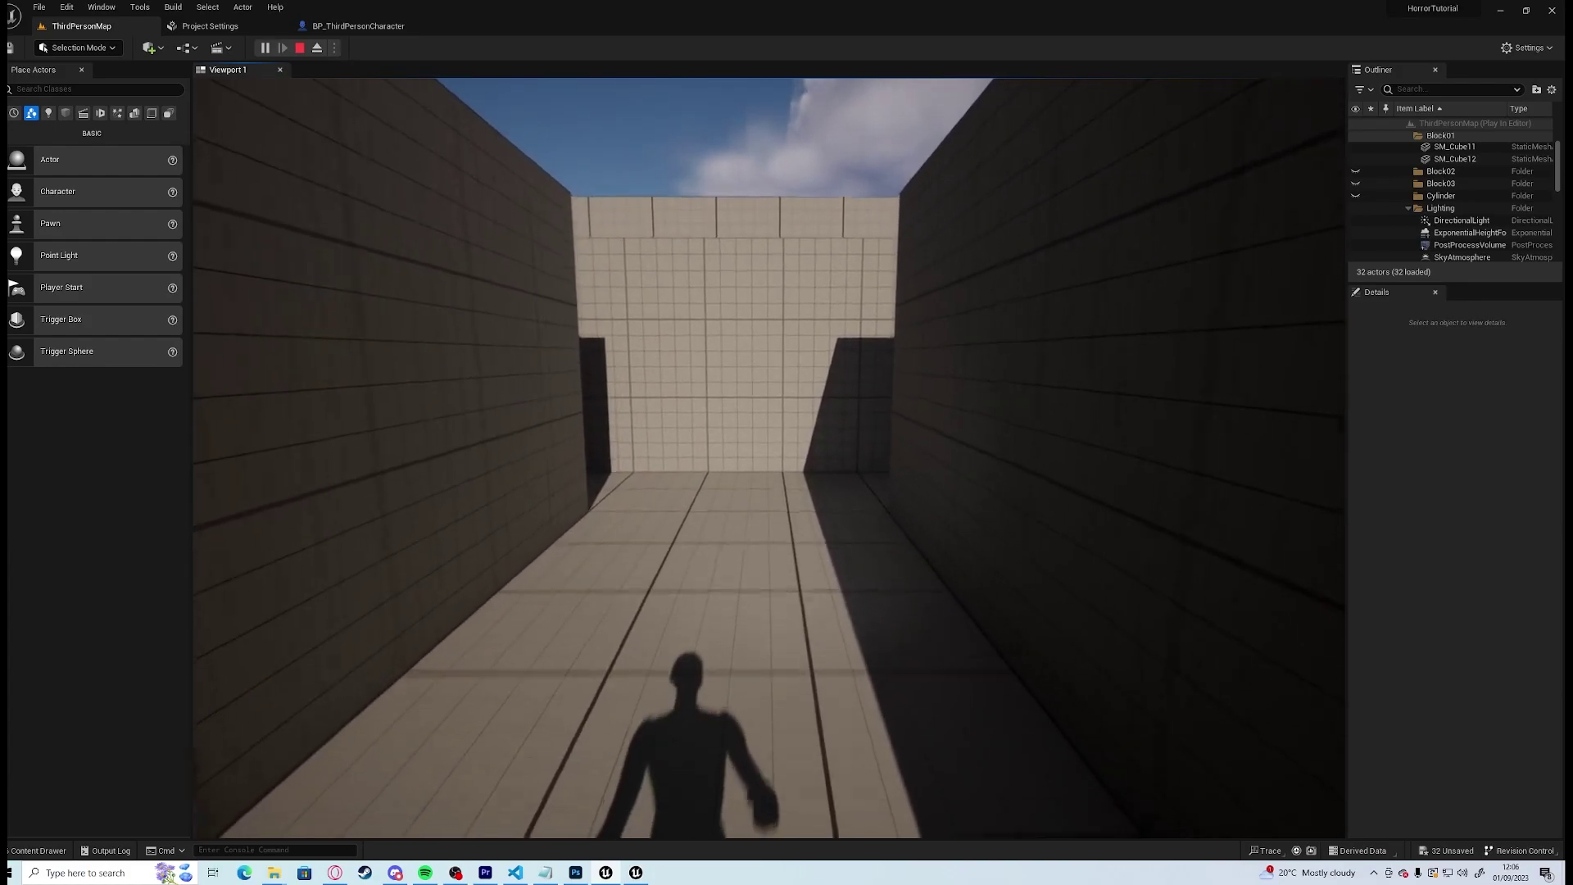
key("w")
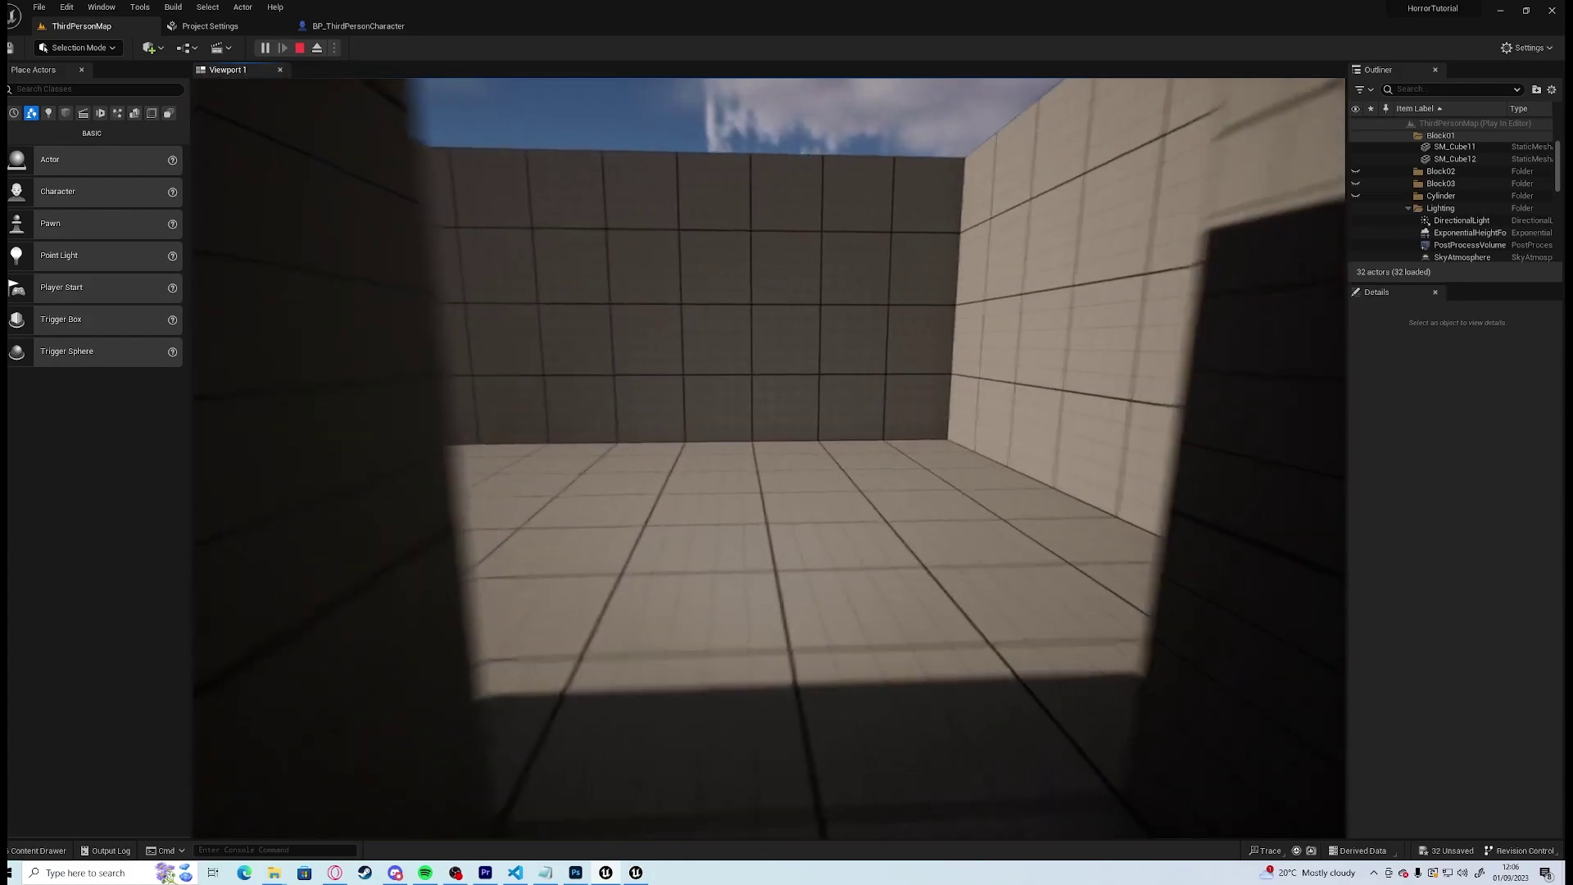
key("w")
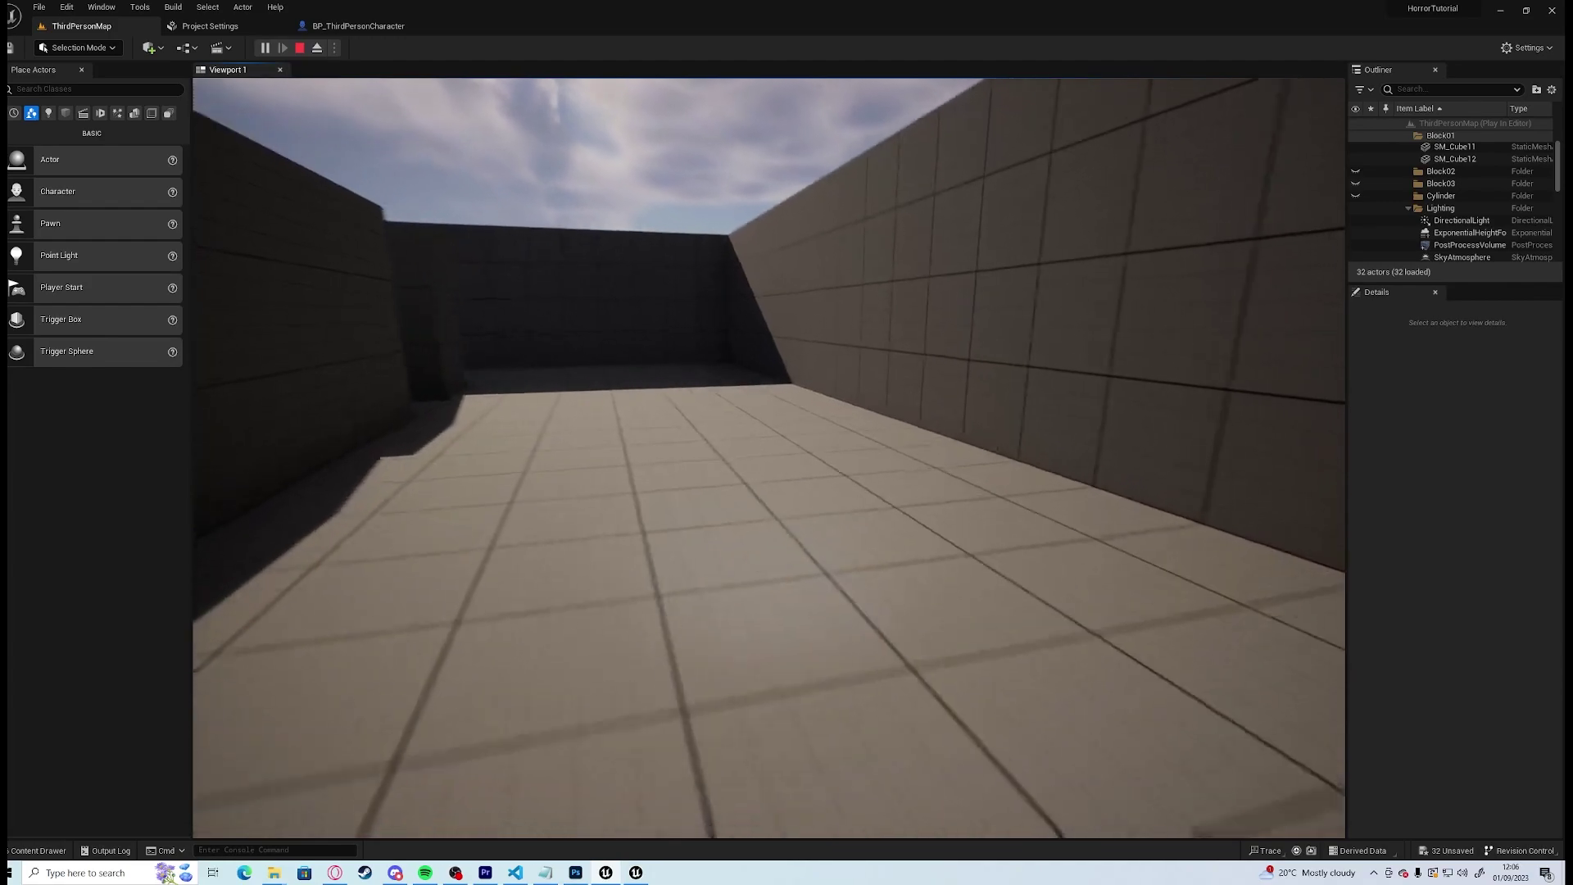
key("w")
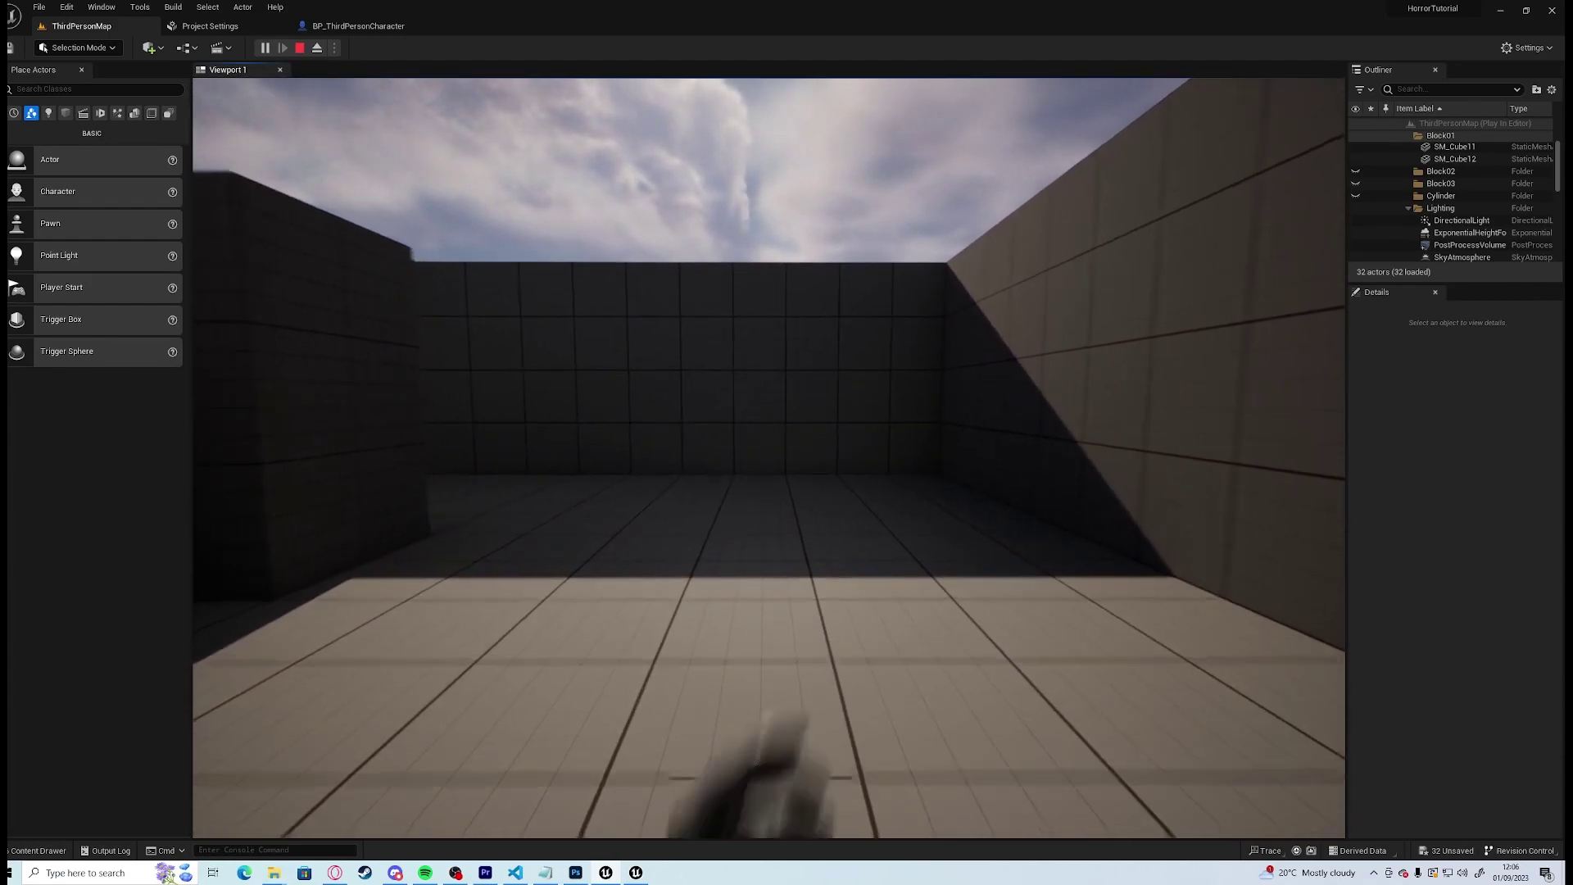
key("w")
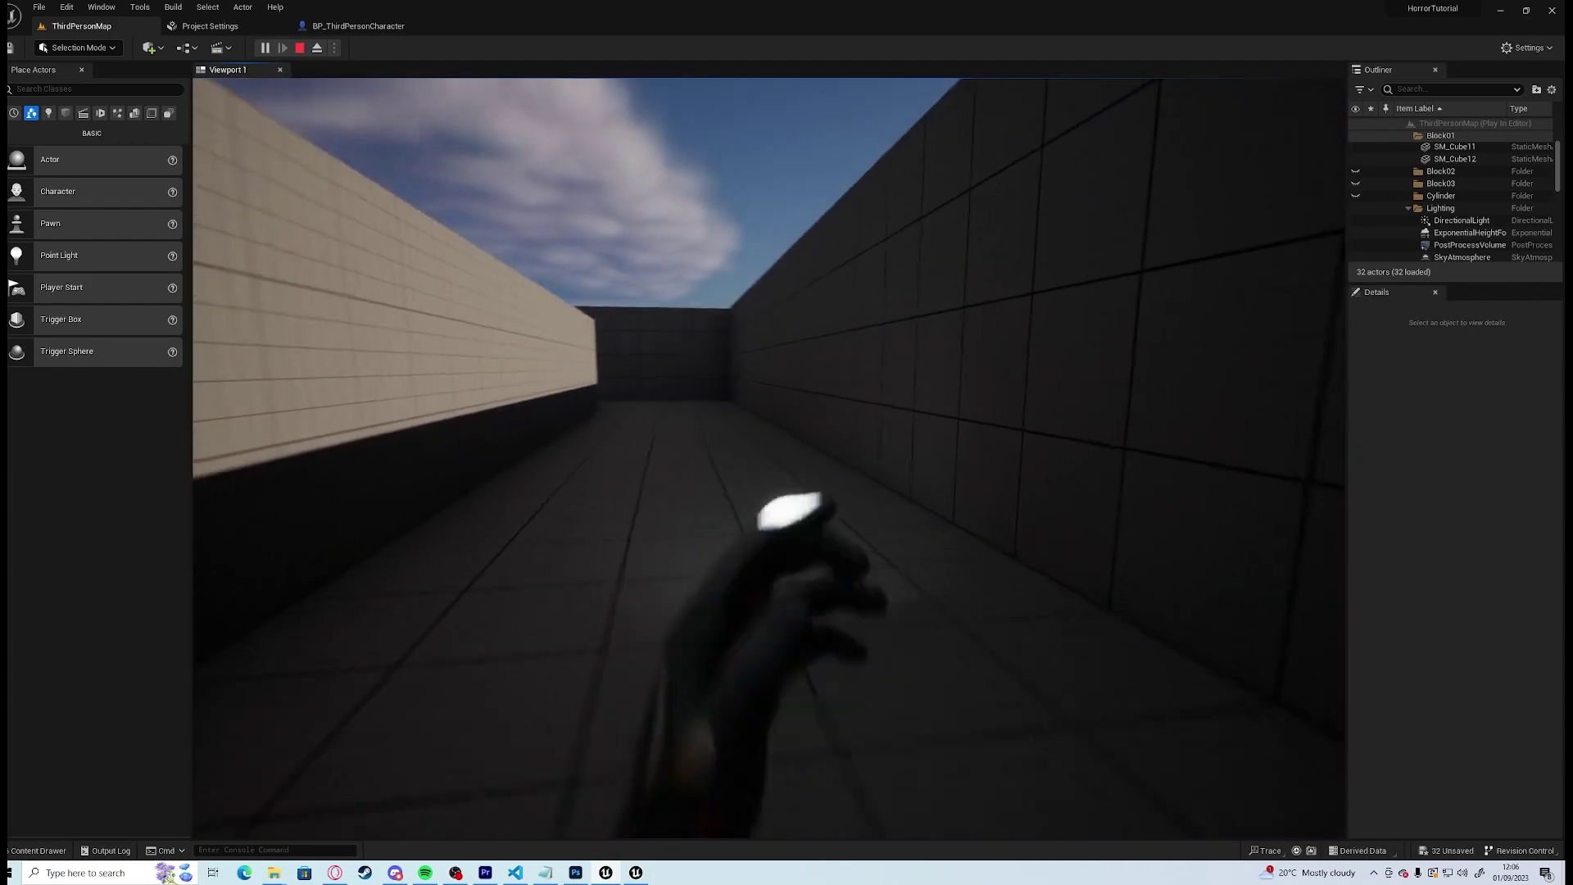
key("w")
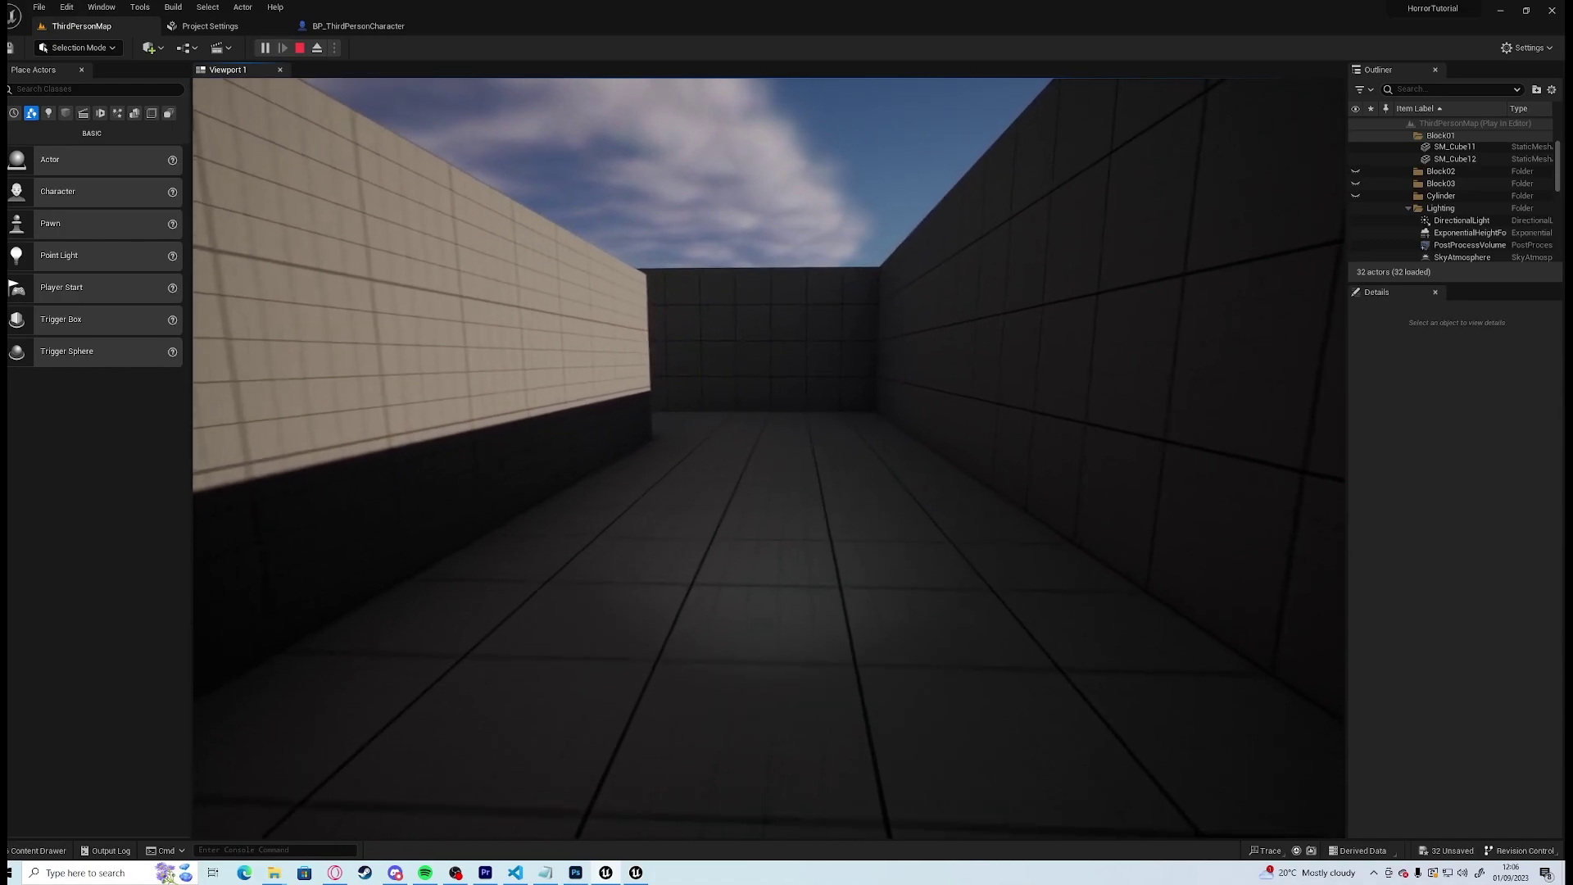
key("w")
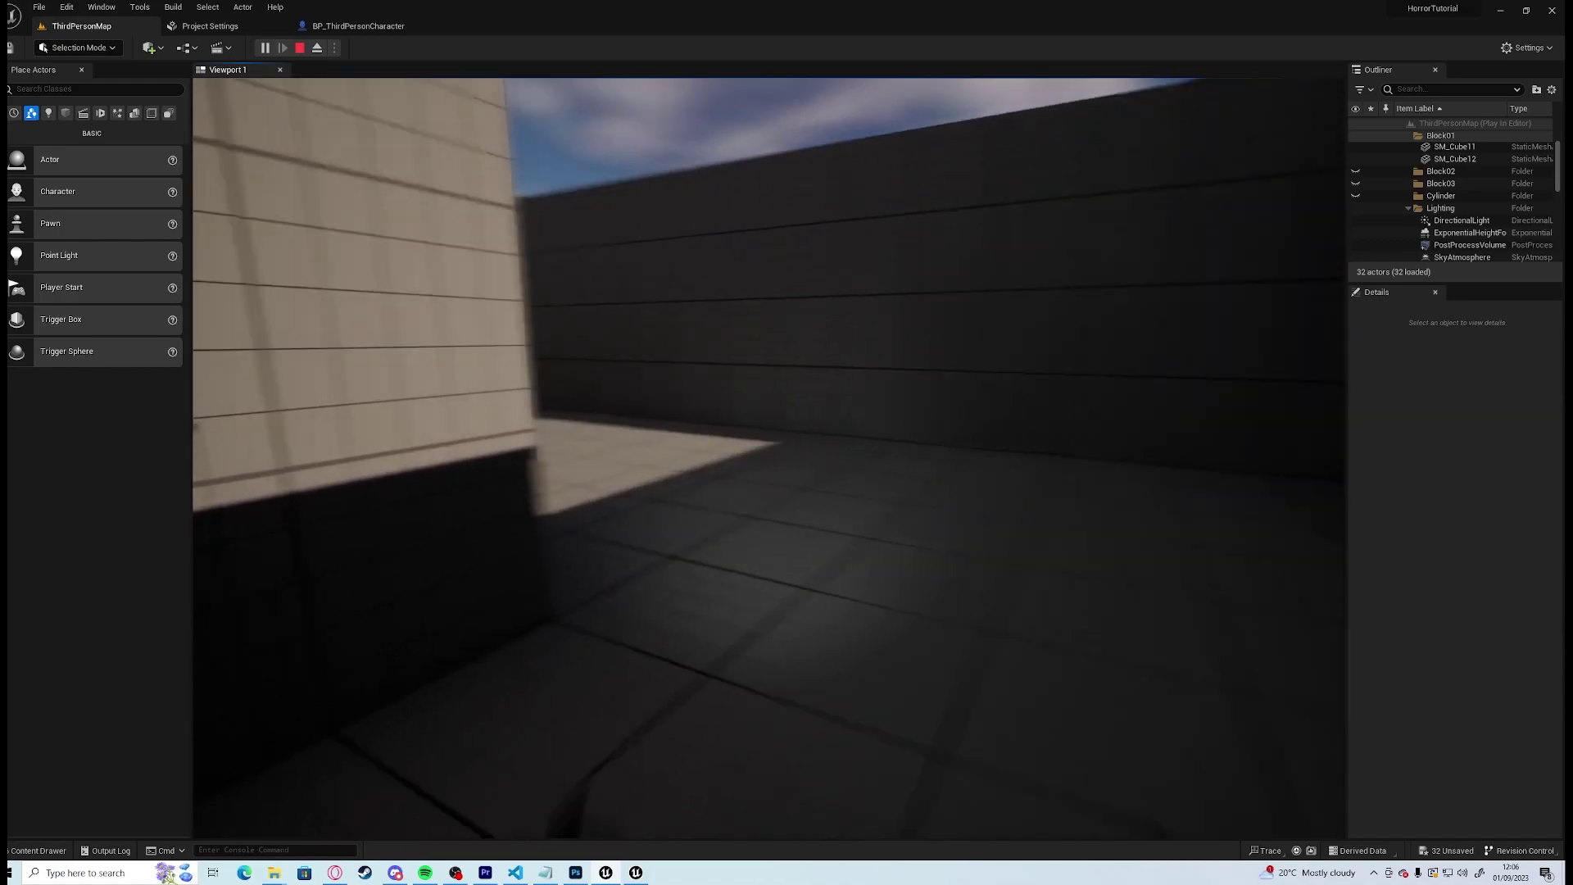
key("w")
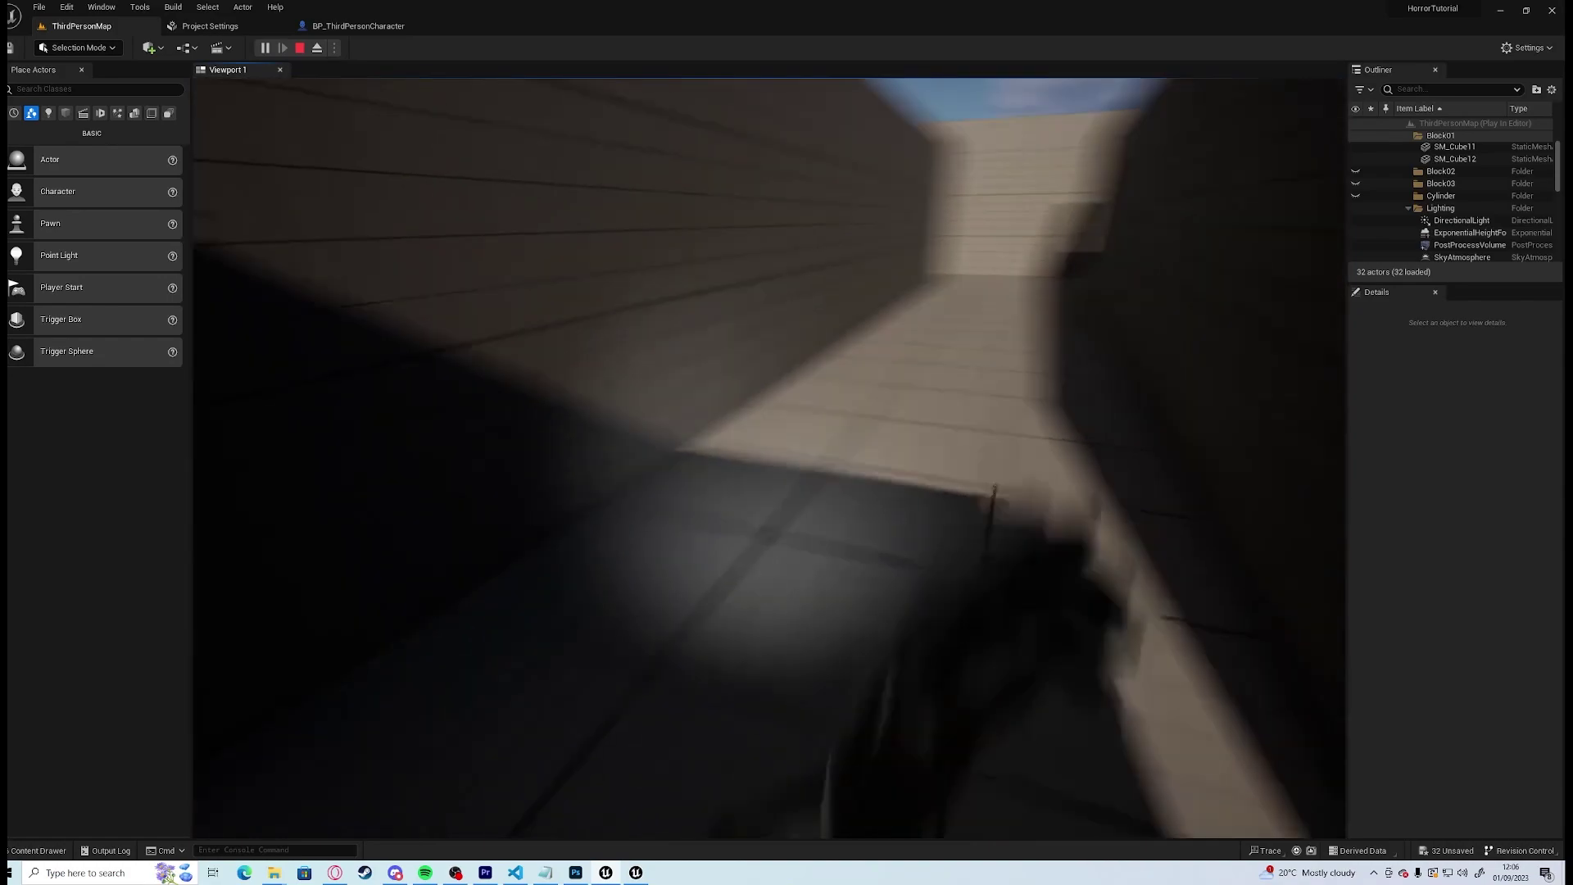
key("Escape")
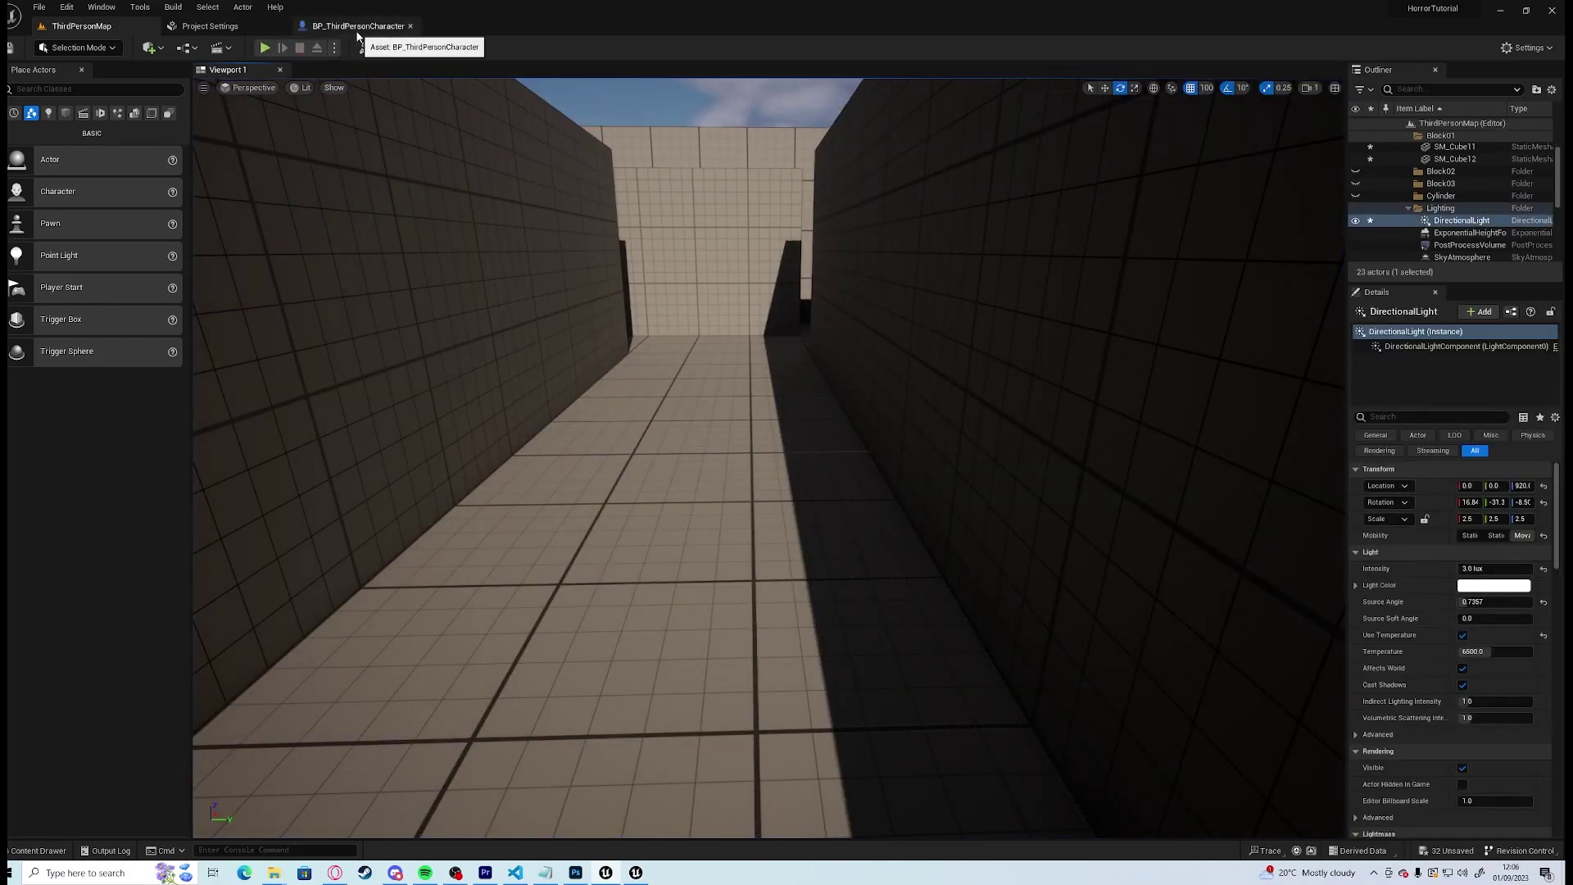
In BP_ThirdPersonCharacter's Event Graph, tidy the sprint nodes by lowering Set Movement Speed and placing the Is Sprinting getter below the execution wires
left_click(357, 27)
left_click(692, 572)
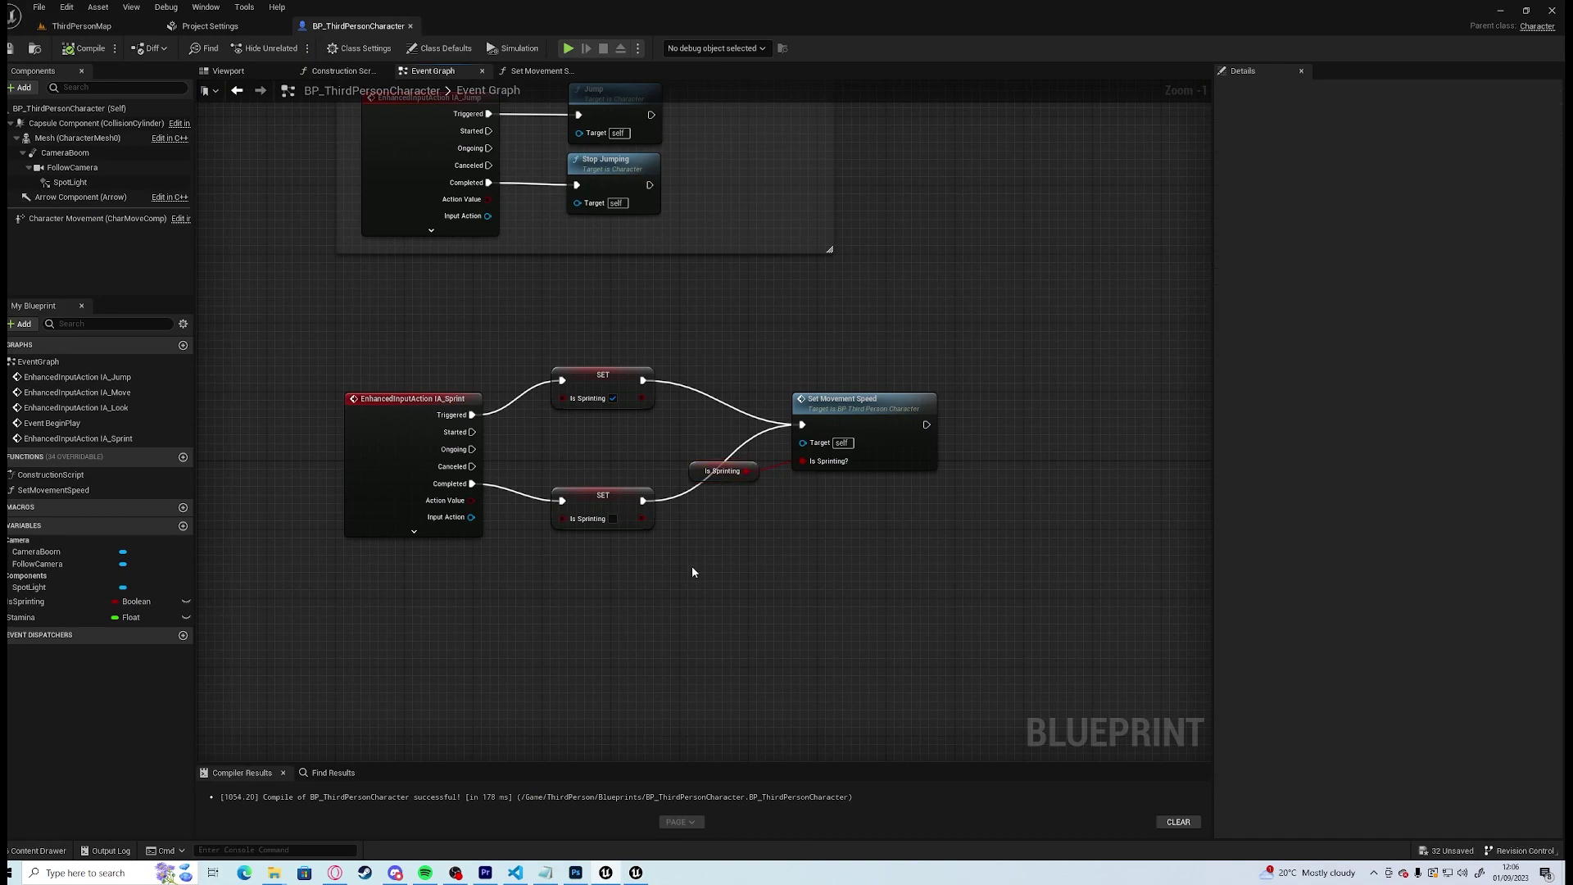
left_click(456, 873)
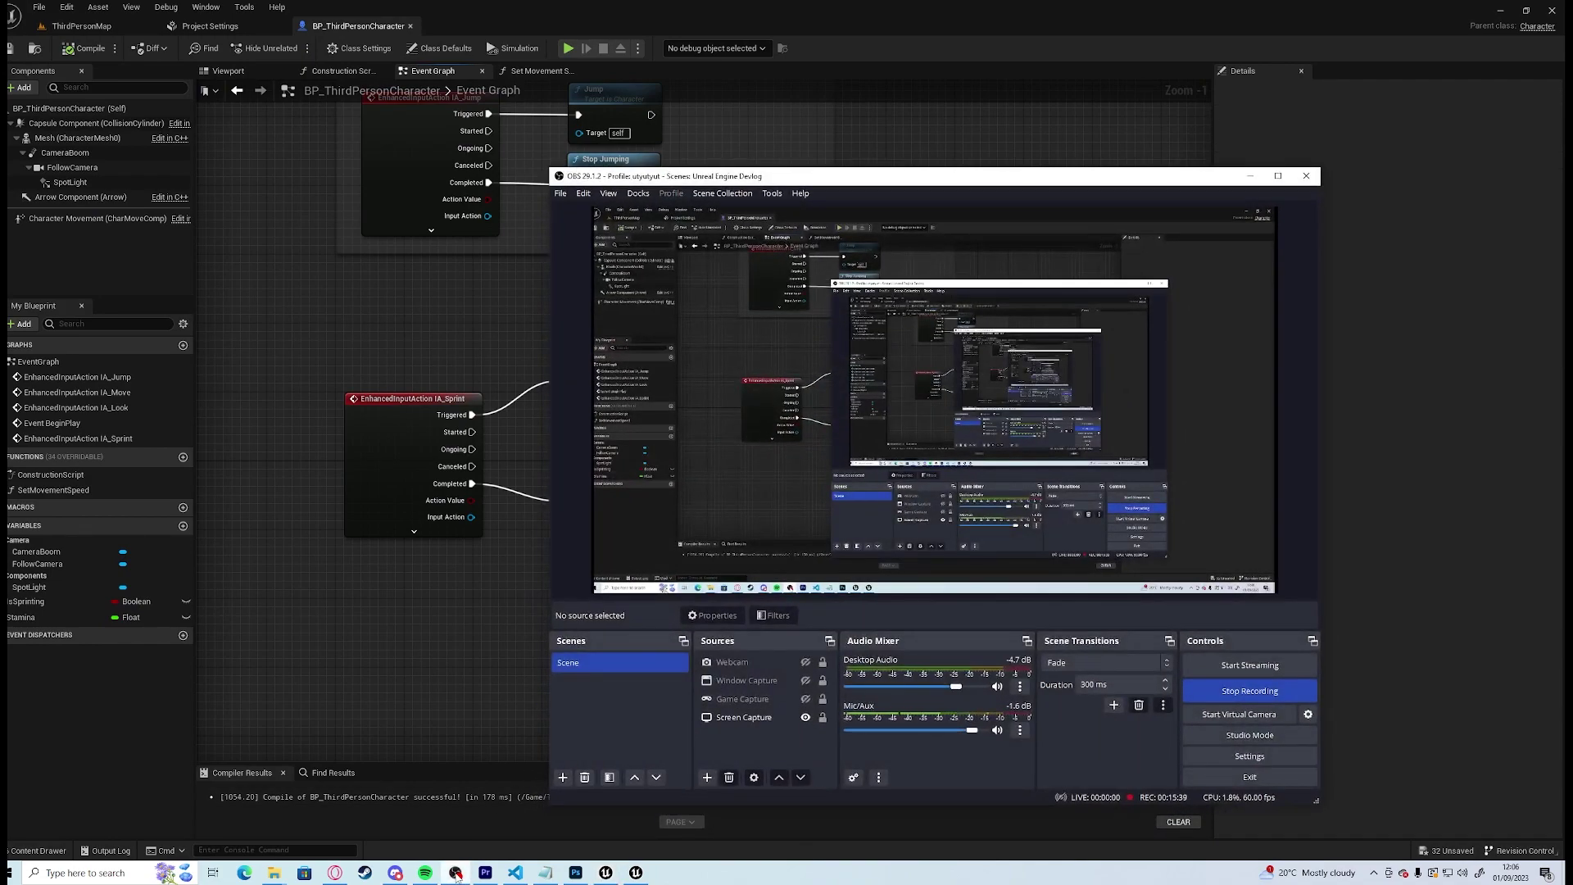
left_click(456, 873)
left_click(853, 451)
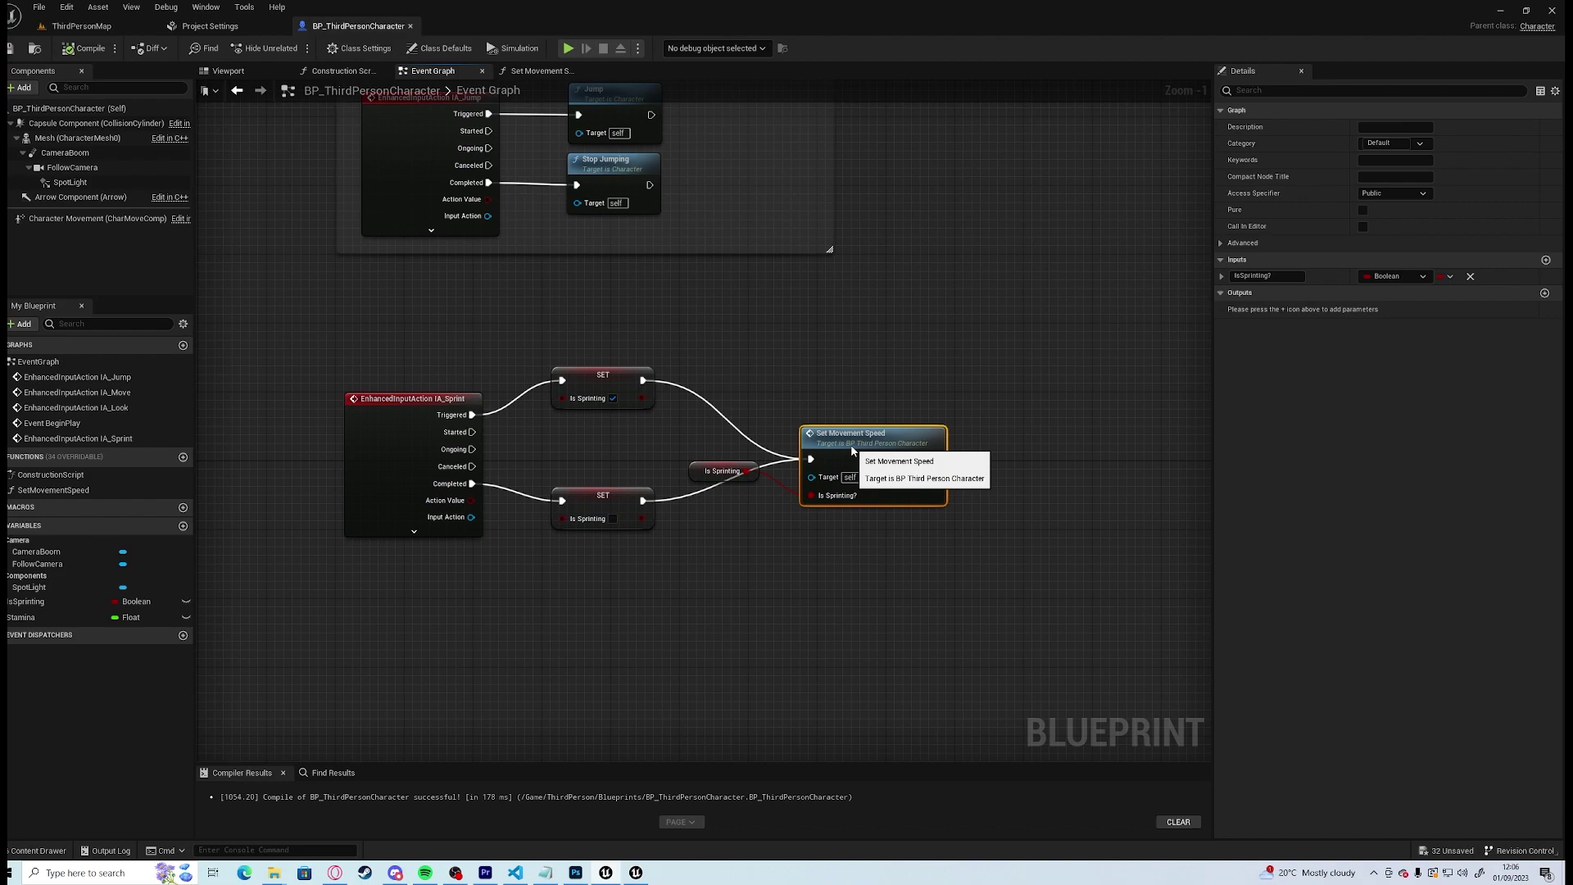
left_click_drag(700, 475, 700, 518)
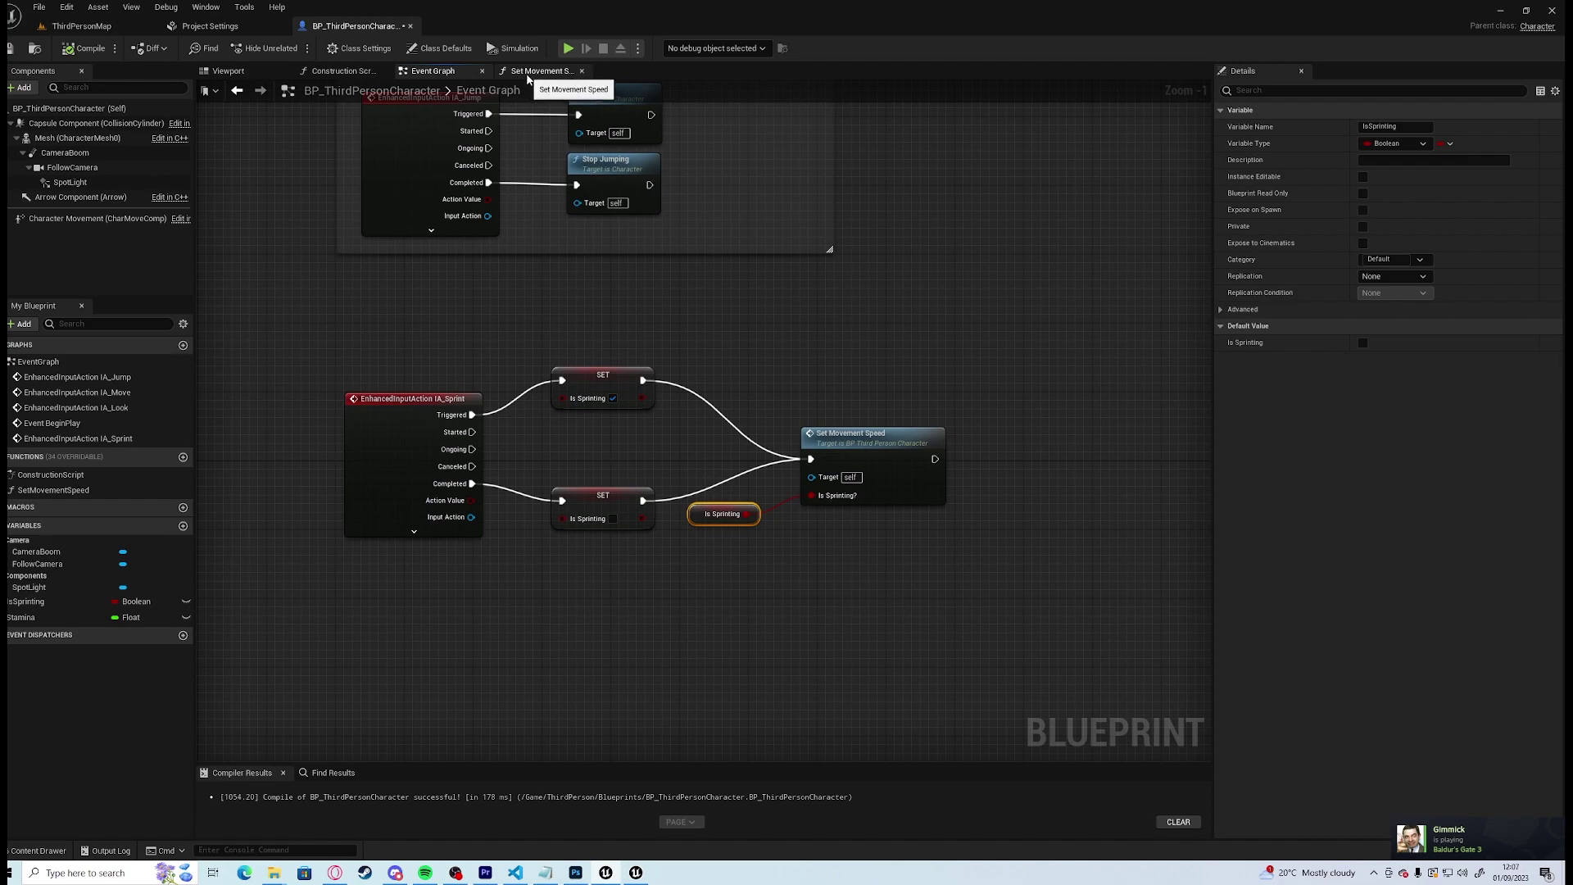
right_click_drag(819, 311, 790, 482)
mouse_move(551, 152)
right_mouse_down()
mouse_move(614, 271)
mouse_move(511, 133)
right_mouse_up()
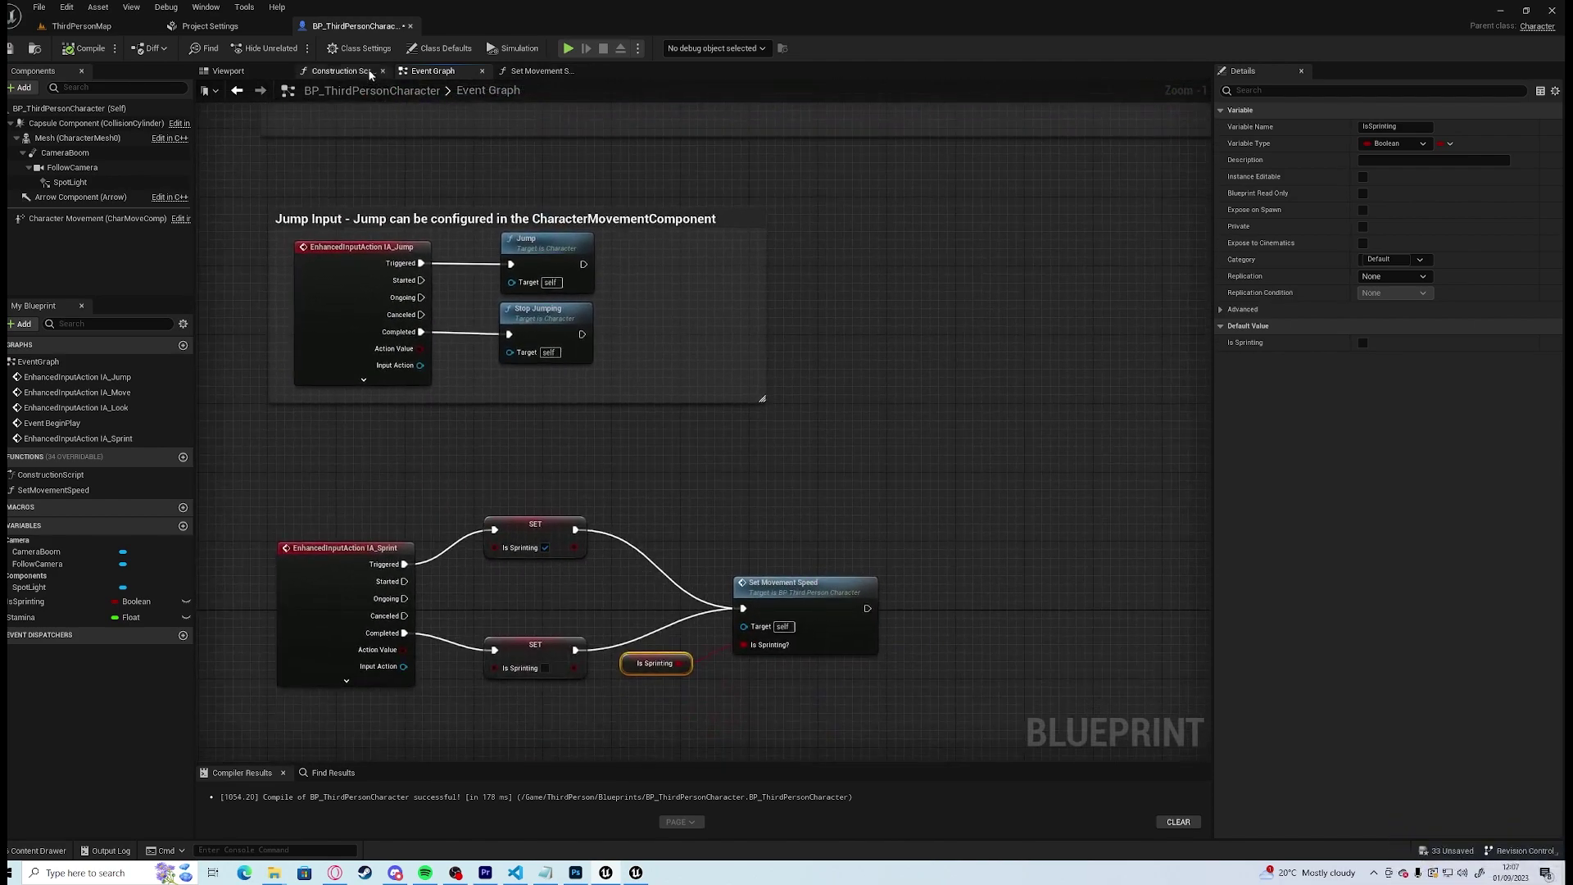
Return to ThirdPersonMap, inspect the maze layout from above, and save all modified assets
left_click(105, 27)
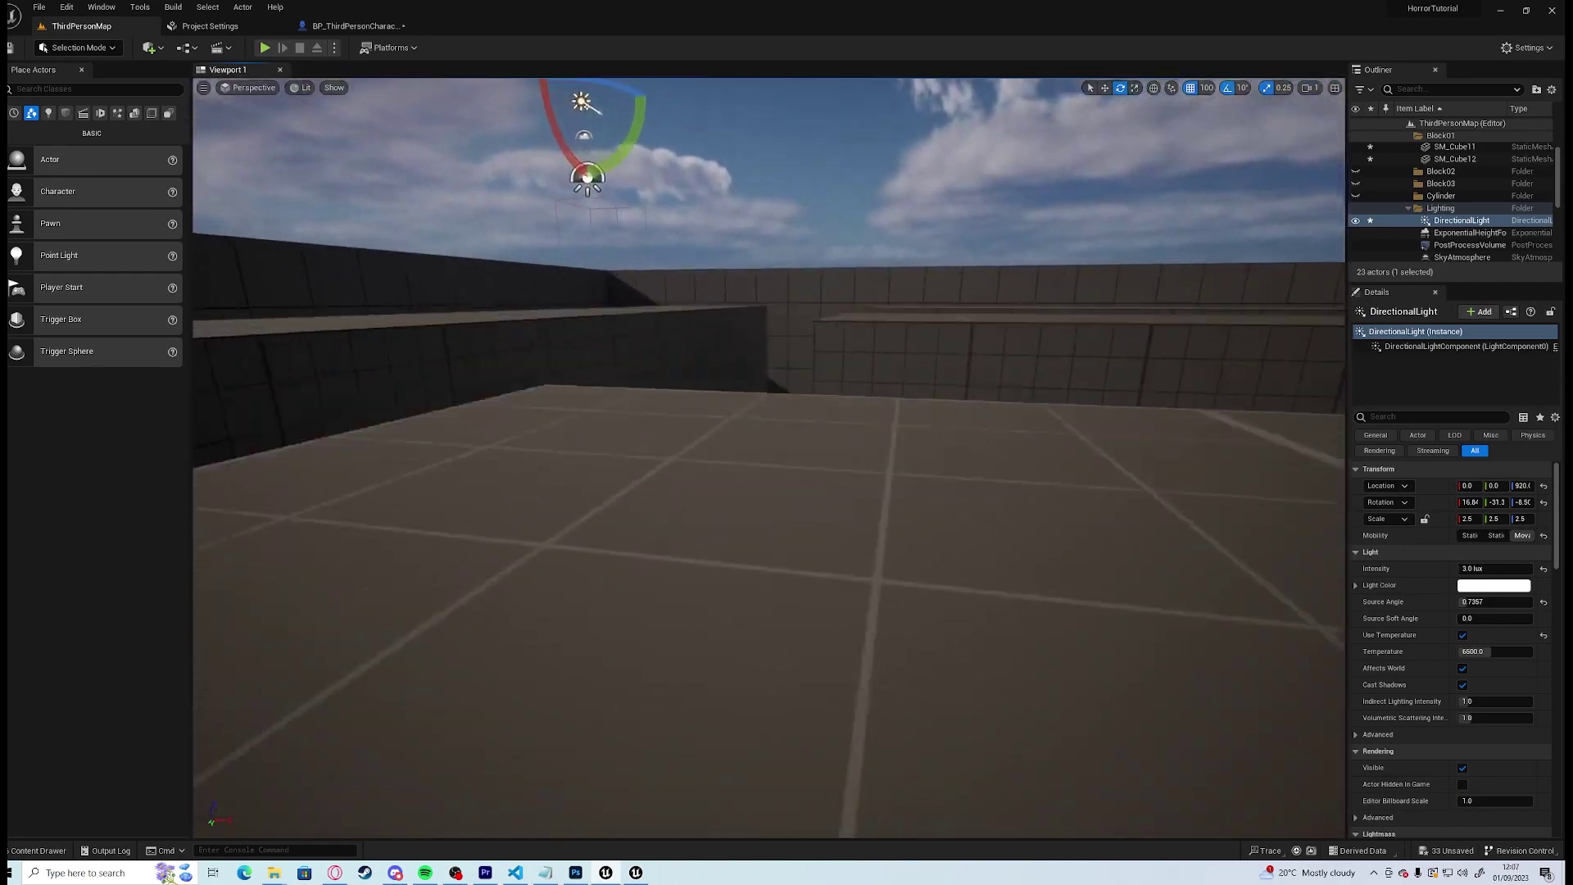
right_click_drag(768, 457, 967, 484)
right_click_drag(663, 307, 738, 323)
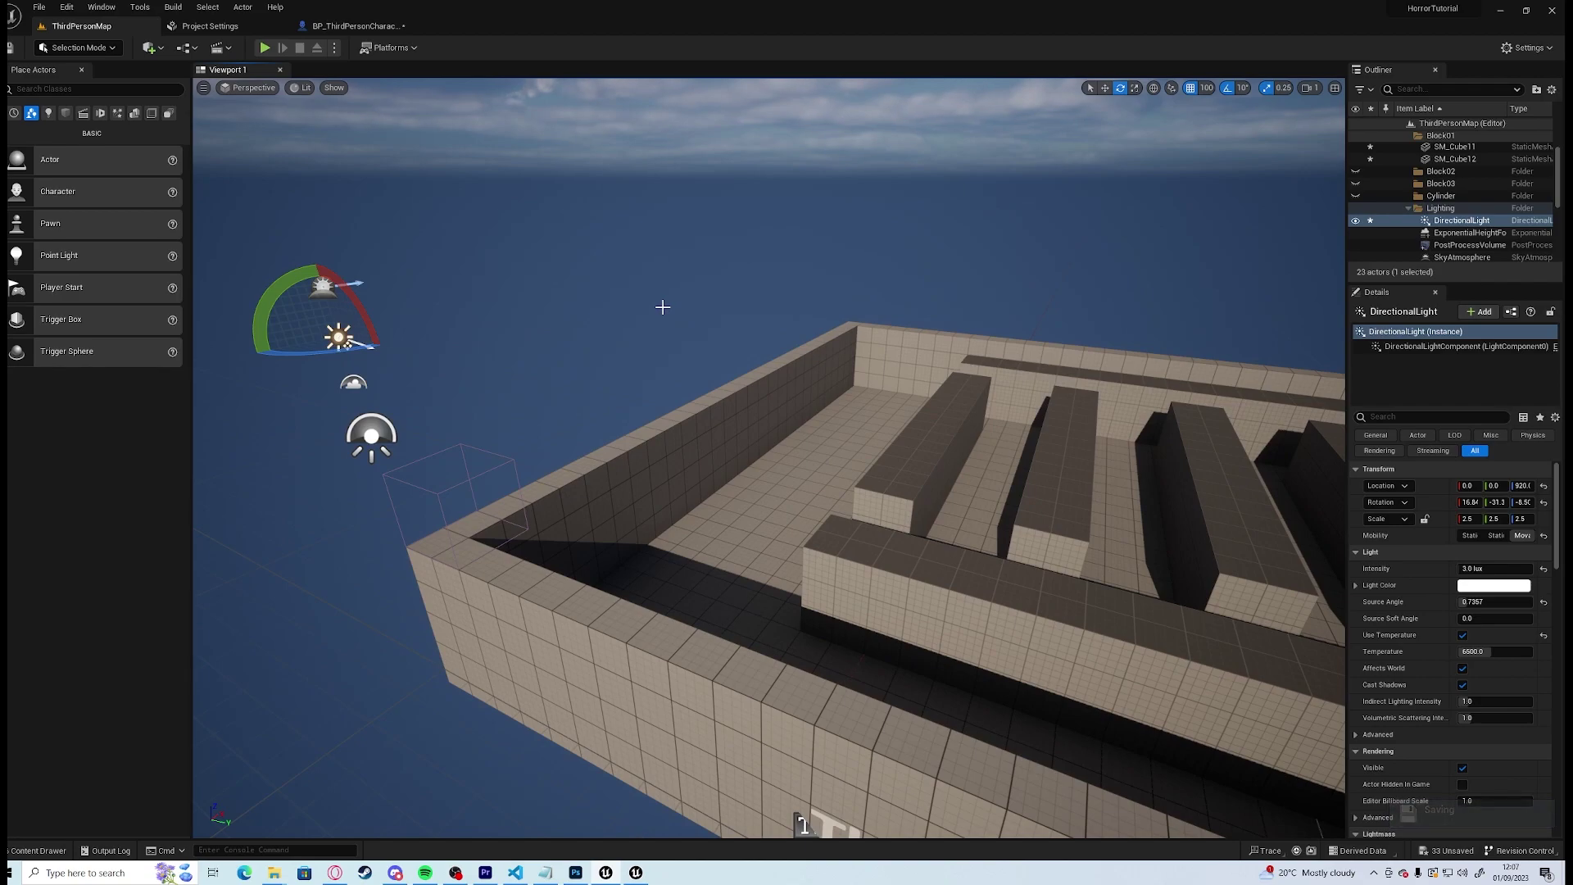
key("ctrl+shift+s")
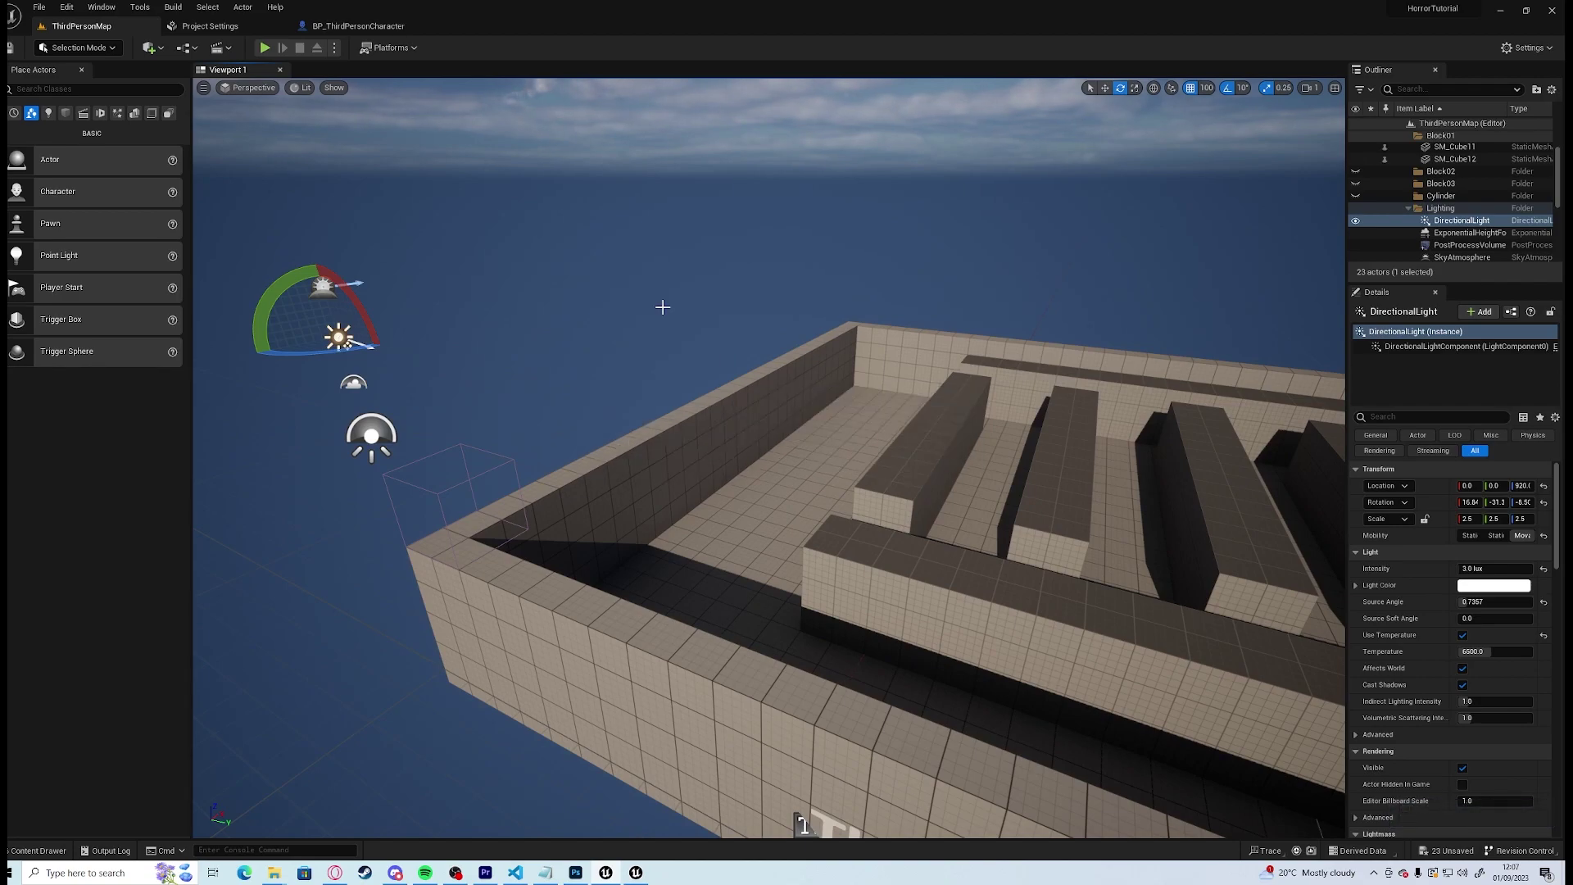